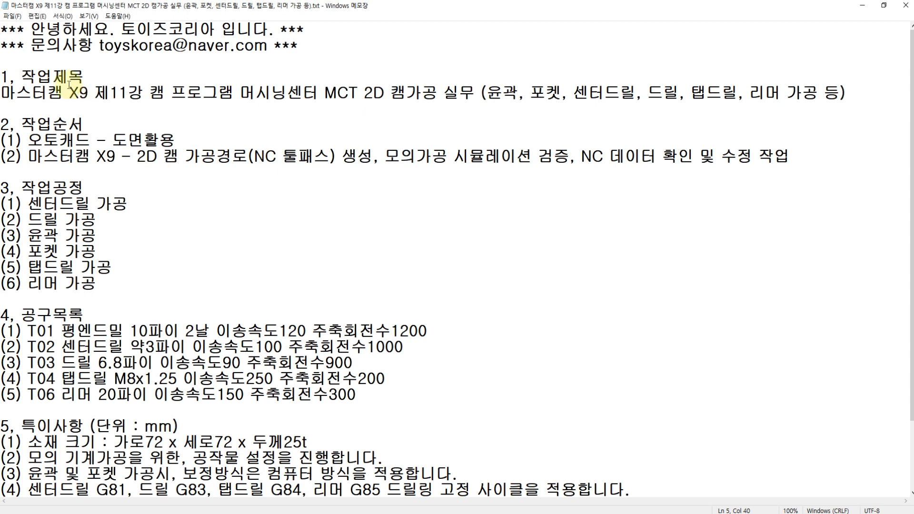
Step: Review the lesson notes on work title, work order, machining processes and the tool list T01 to T06
left_click(76, 140)
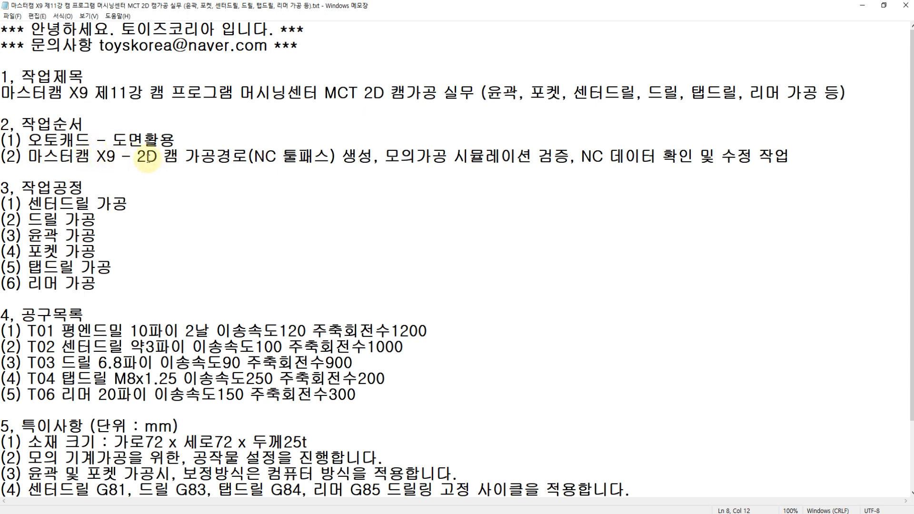
left_click(148, 157)
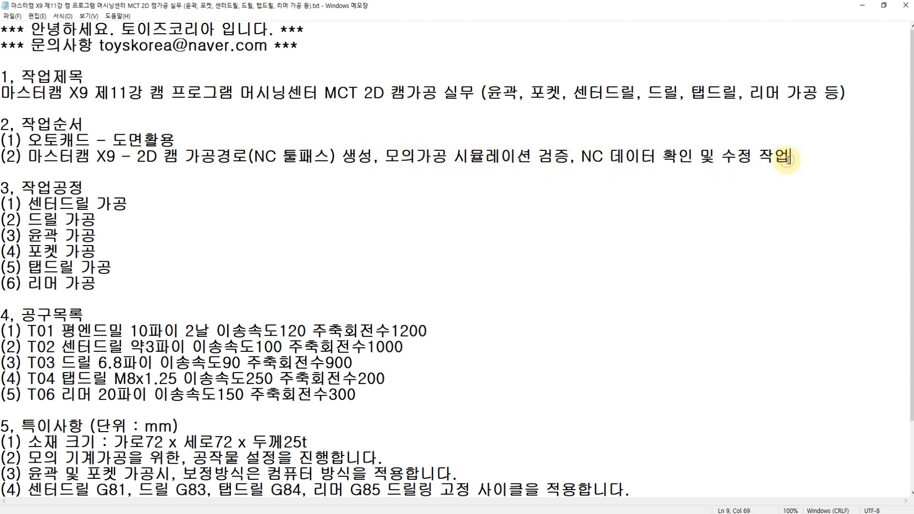
left_click(26, 204)
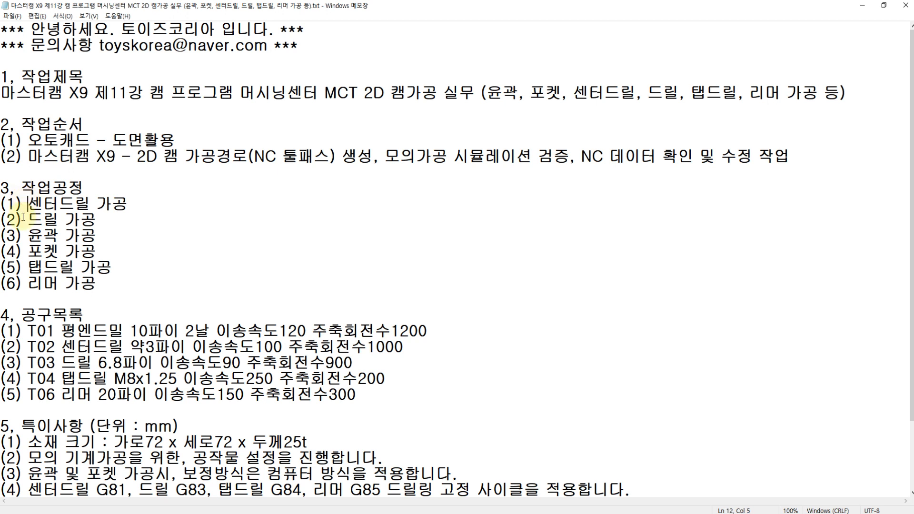
left_click(23, 219)
left_click(23, 272)
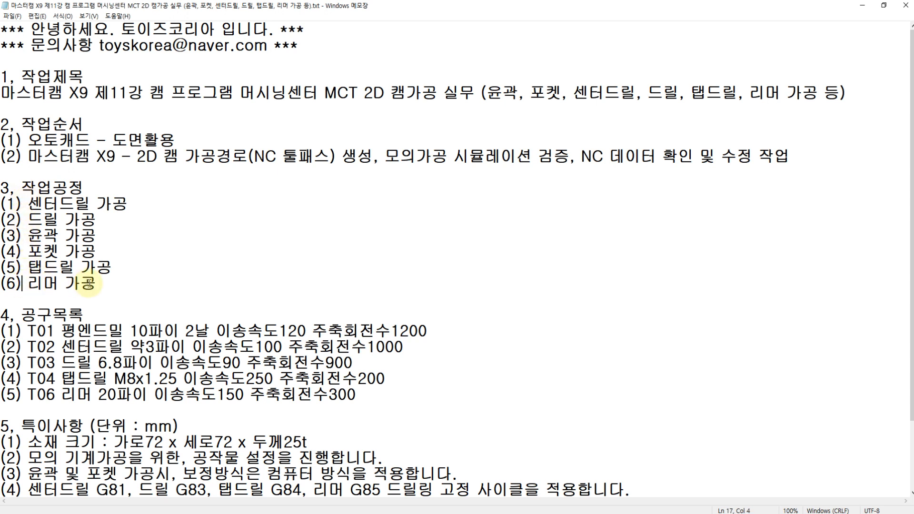
left_click_drag(22, 328, 357, 396)
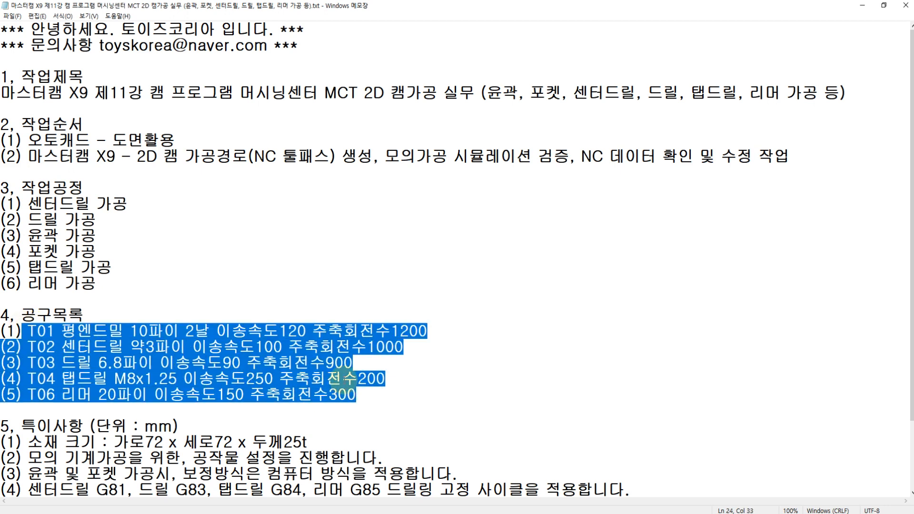
Step: Read the special notes on stock size, computer compensation, drilling cycles, exact-size machining and NC data editing
scroll(323, 312, "down", 2)
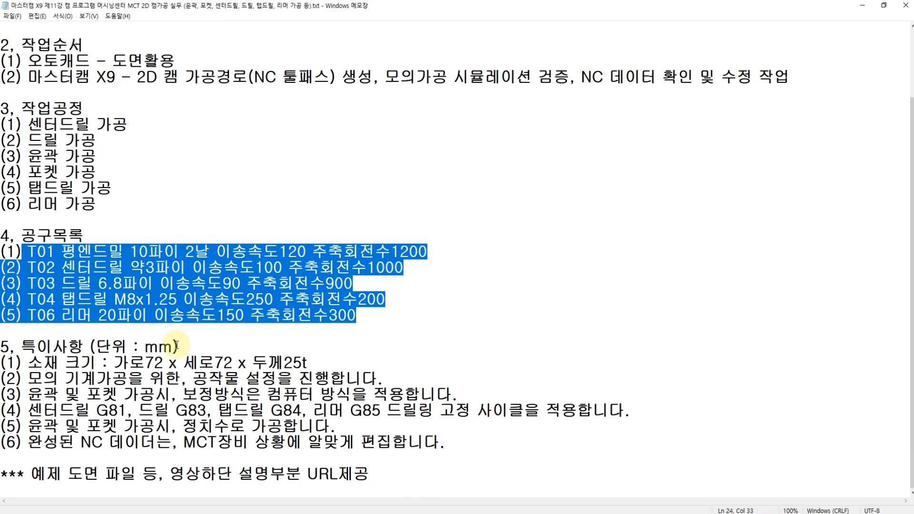
left_click(167, 362)
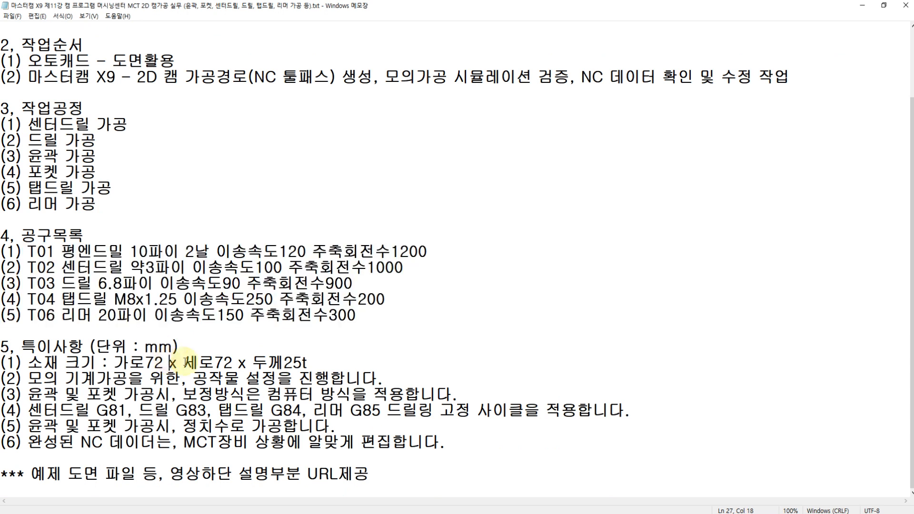
left_click(309, 363)
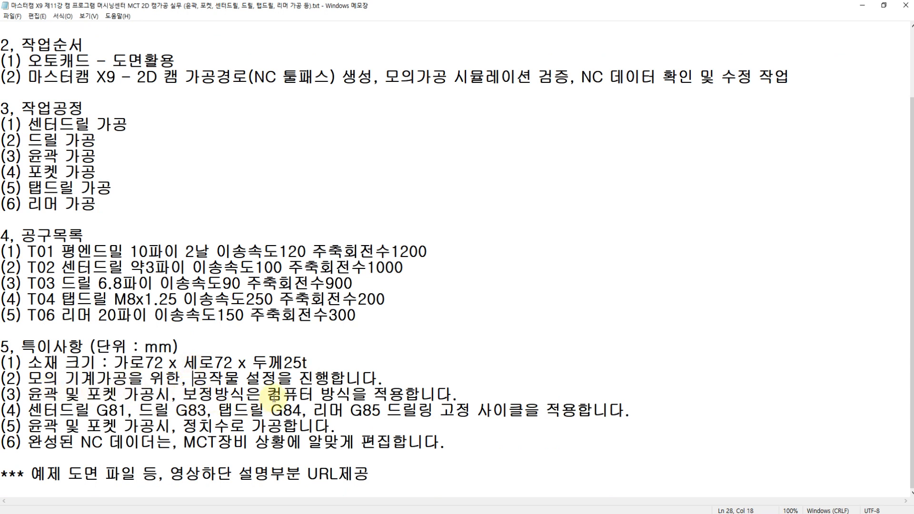
left_click_drag(269, 394, 339, 393)
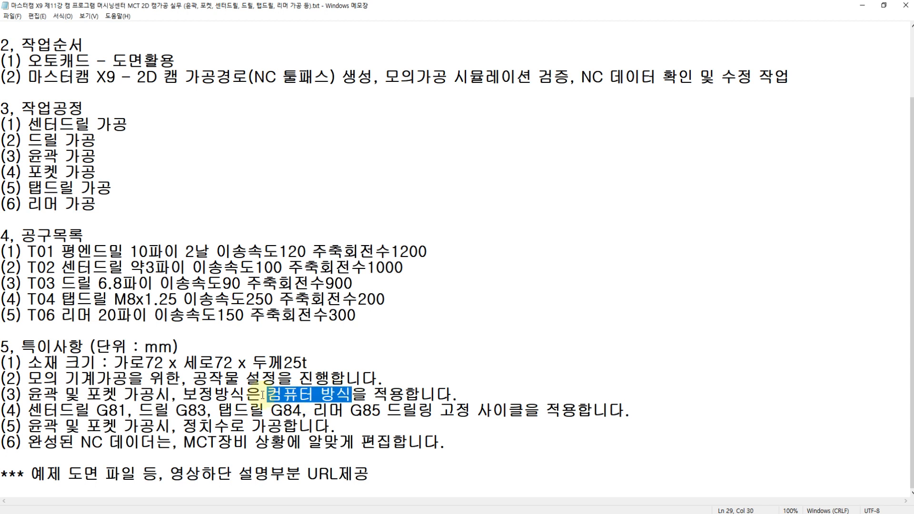
left_click(98, 411)
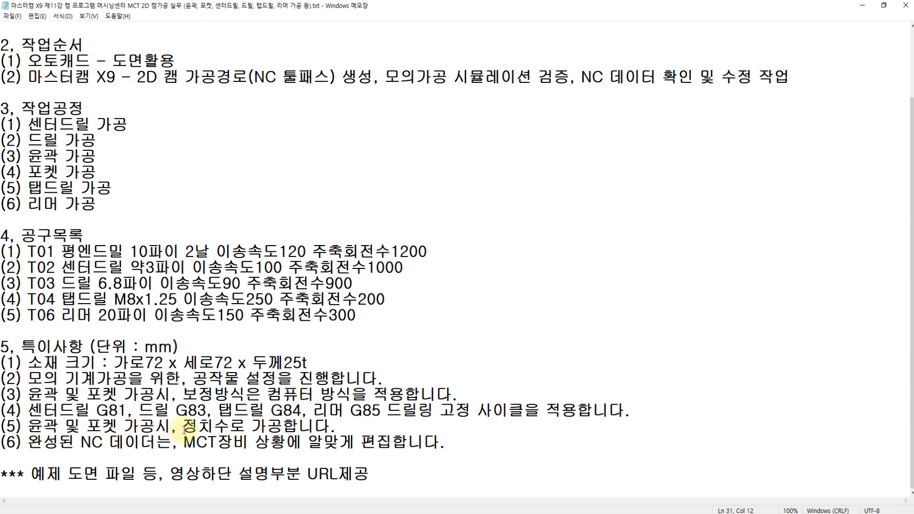
left_click_drag(183, 429, 216, 428)
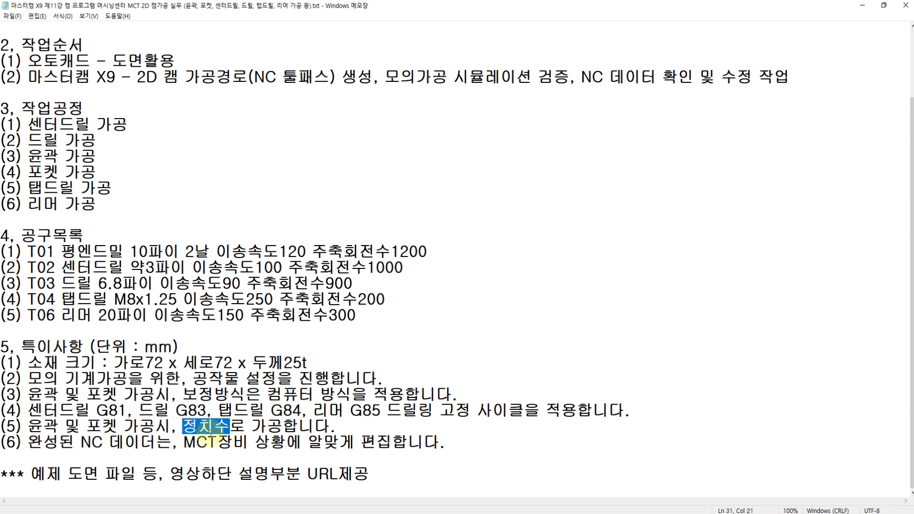
left_click(175, 445)
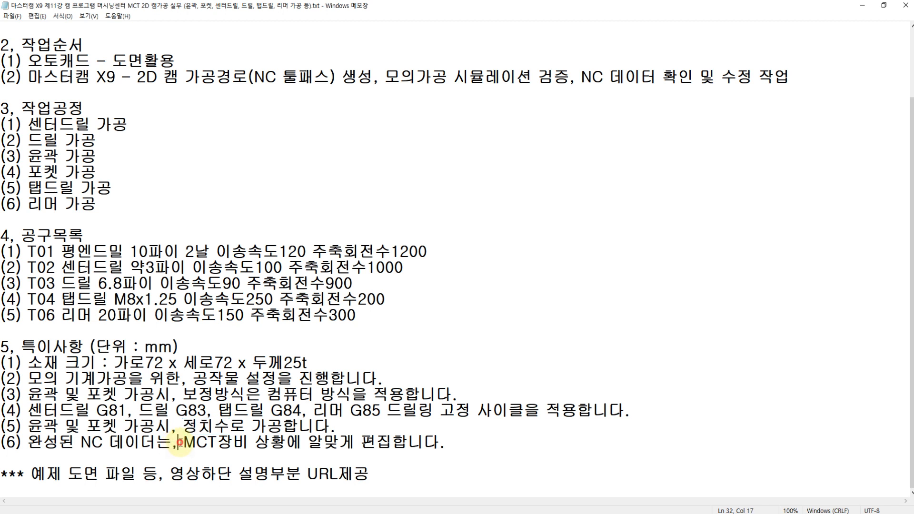
left_click_drag(179, 443, 258, 446)
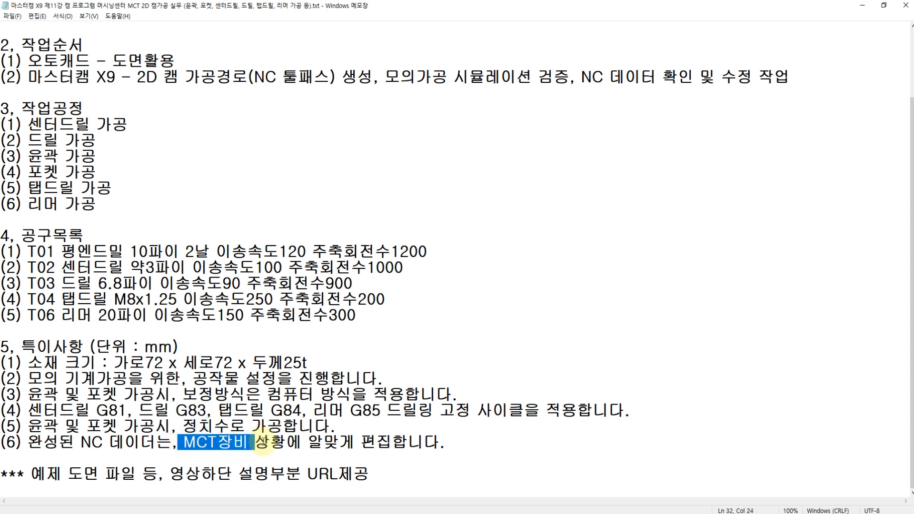
left_click(308, 444)
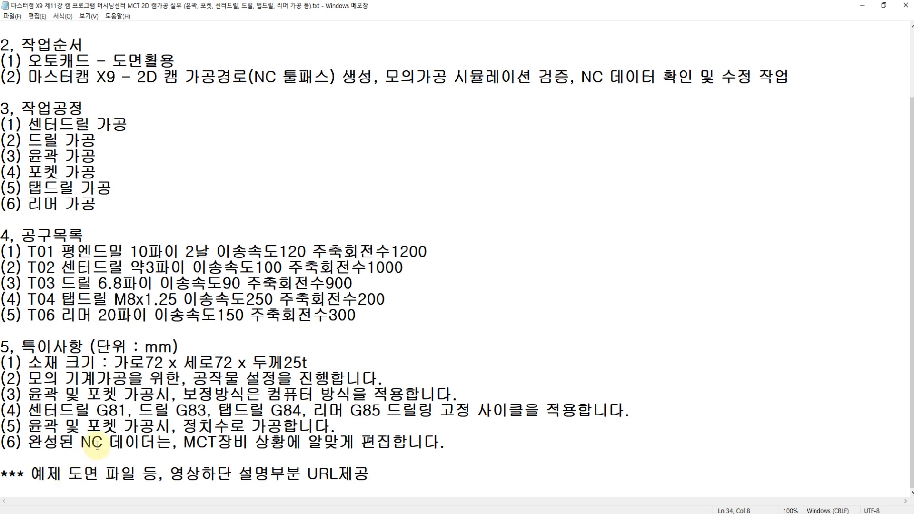
scroll(122, 169, "up", 2)
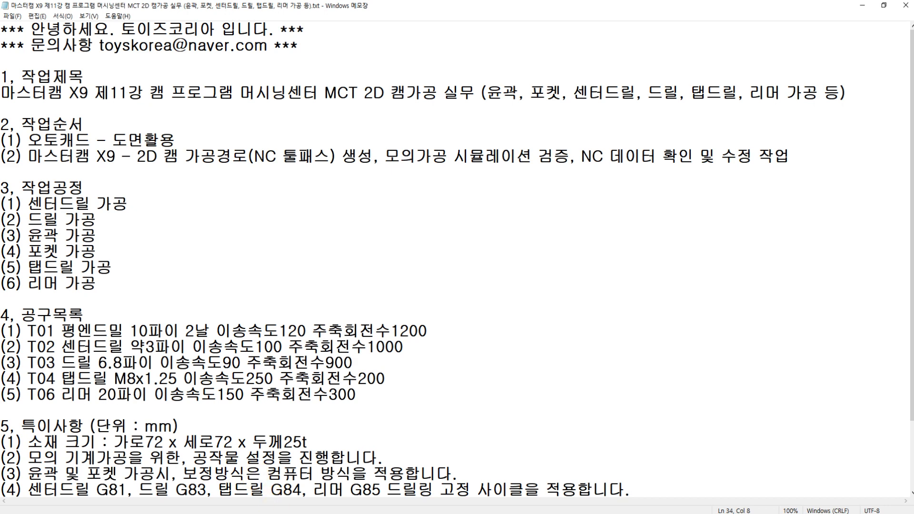
Step: Switch to the AutoCAD part drawing and compare it with the dimensioned PDF drawing
key("alt+Tab")
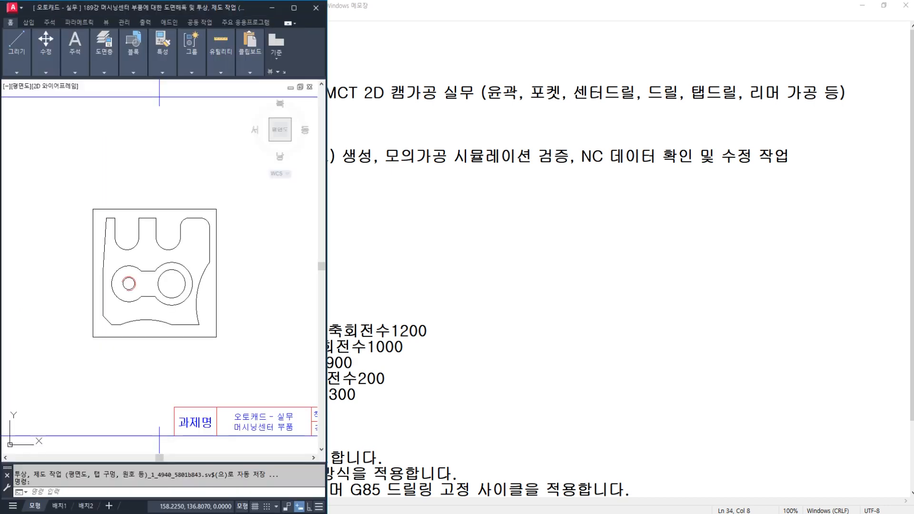
key("alt+Tab")
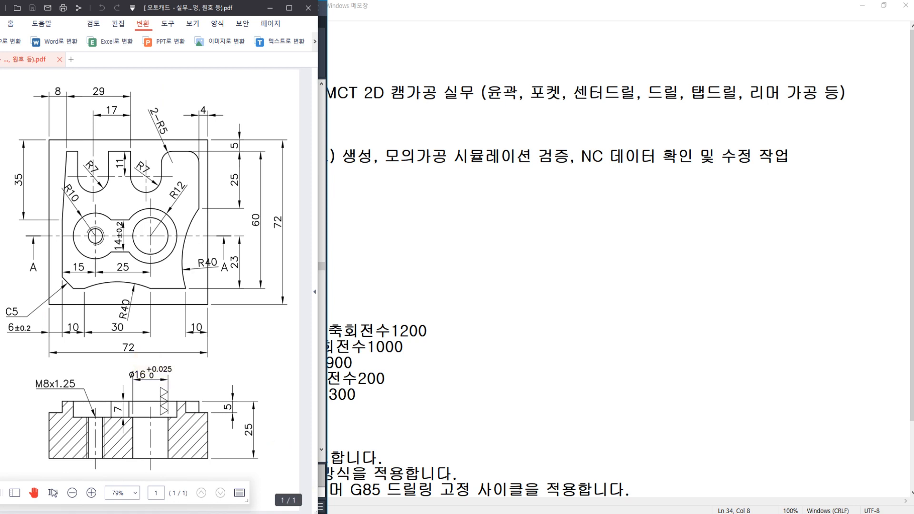
key("alt+Tab")
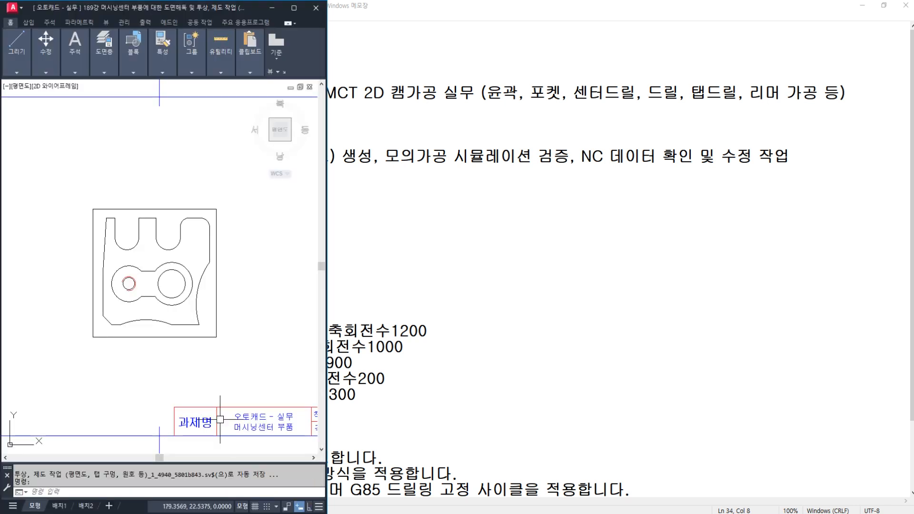
Step: Regenerate the AutoCAD drawing and bring up Mastercam X9 beside it, checking the PDF drawing in between
left_click(253, 342)
key("Escape")
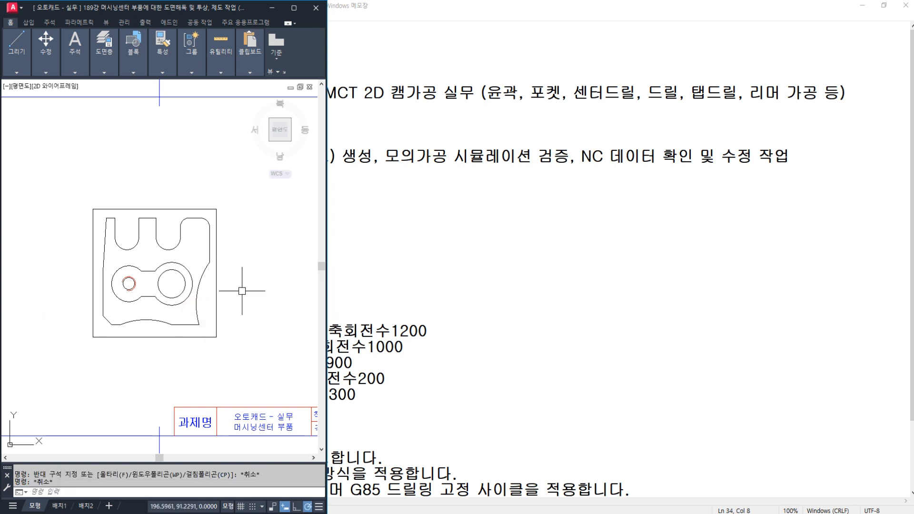
type("RE")
key("alt+Tab")
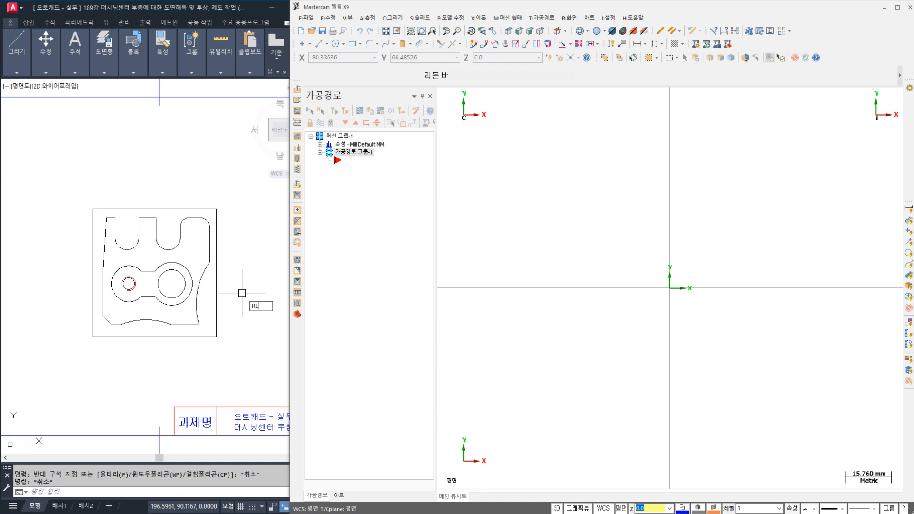
left_click(214, 204)
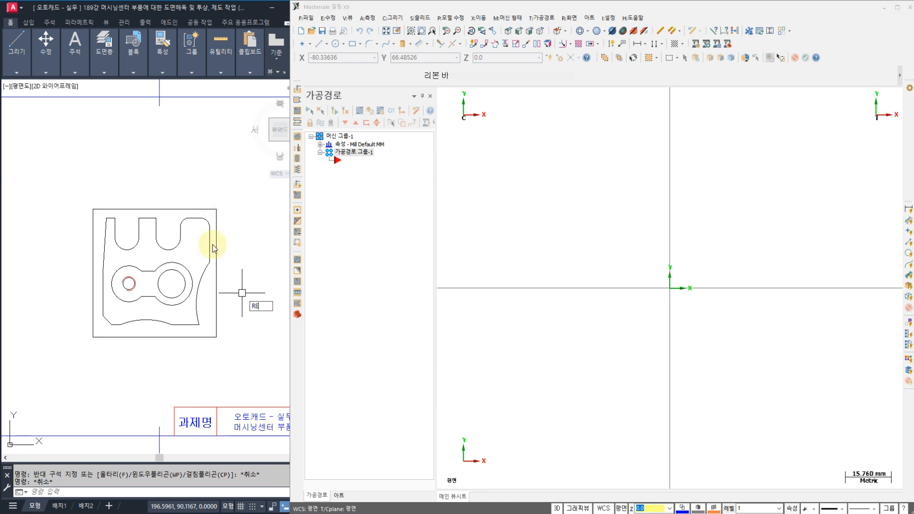
key("alt+Tab")
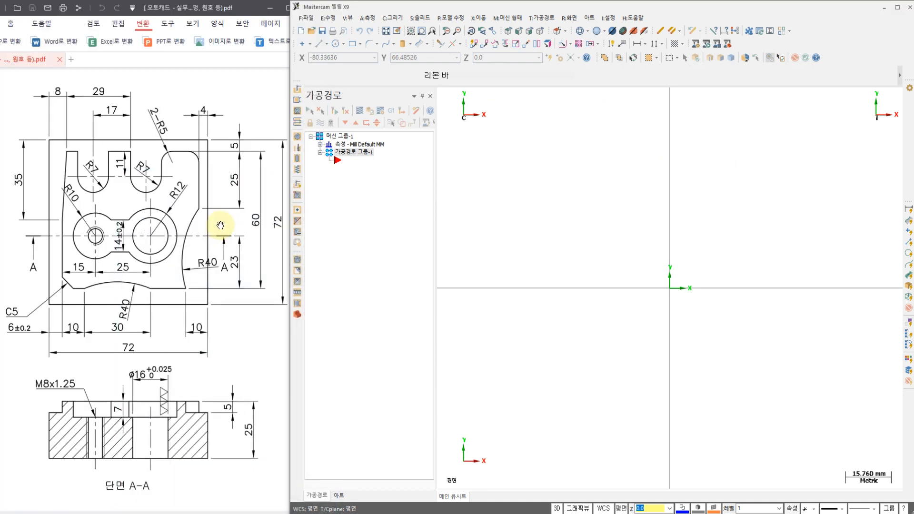
key("alt+Tab")
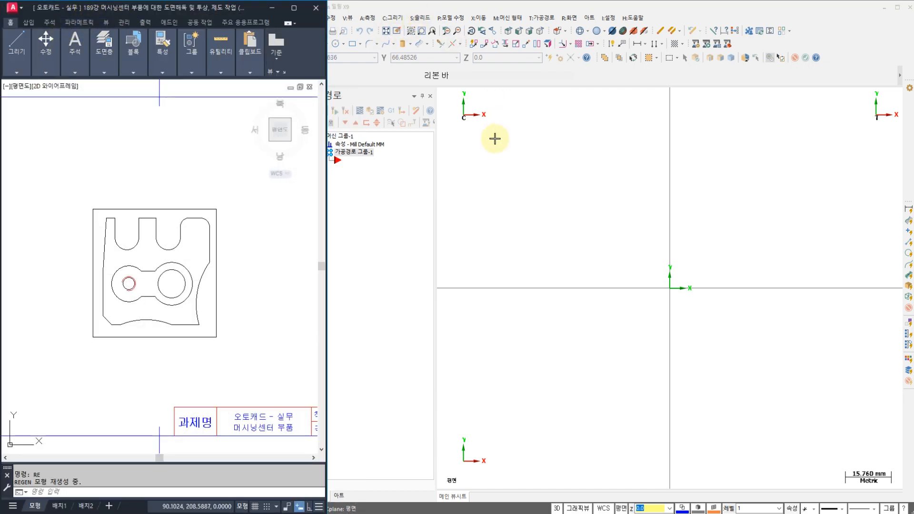
left_click(485, 167)
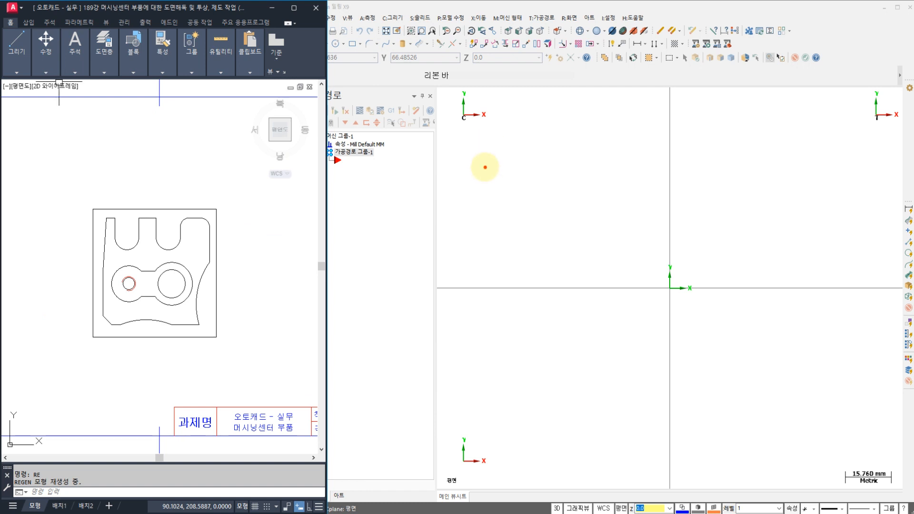
left_click_drag(483, 168, 547, 249)
left_click_drag(552, 180, 453, 257)
mouse_move(579, 212)
left_mouse_down()
mouse_move(574, 174)
mouse_move(571, 263)
left_mouse_up()
left_click_drag(483, 267, 516, 272)
mouse_move(457, 304)
left_mouse_down()
mouse_move(449, 327)
mouse_move(485, 334)
mouse_move(518, 310)
mouse_move(539, 312)
mouse_move(564, 333)
mouse_move(562, 292)
mouse_move(580, 315)
mouse_move(563, 400)
left_mouse_up()
mouse_move(452, 372)
left_mouse_down()
mouse_move(592, 377)
mouse_move(399, 277)
mouse_move(403, 365)
left_mouse_up()
mouse_move(280, 217)
left_mouse_down()
mouse_move(356, 223)
mouse_move(380, 296)
mouse_move(396, 299)
left_mouse_up()
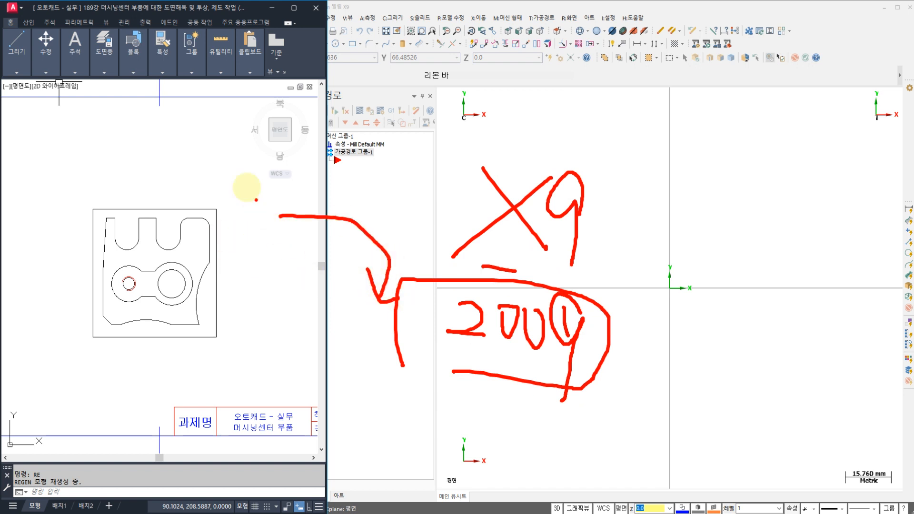
mouse_move(201, 152)
left_mouse_down()
mouse_move(57, 181)
mouse_move(146, 104)
mouse_move(185, 138)
left_mouse_up()
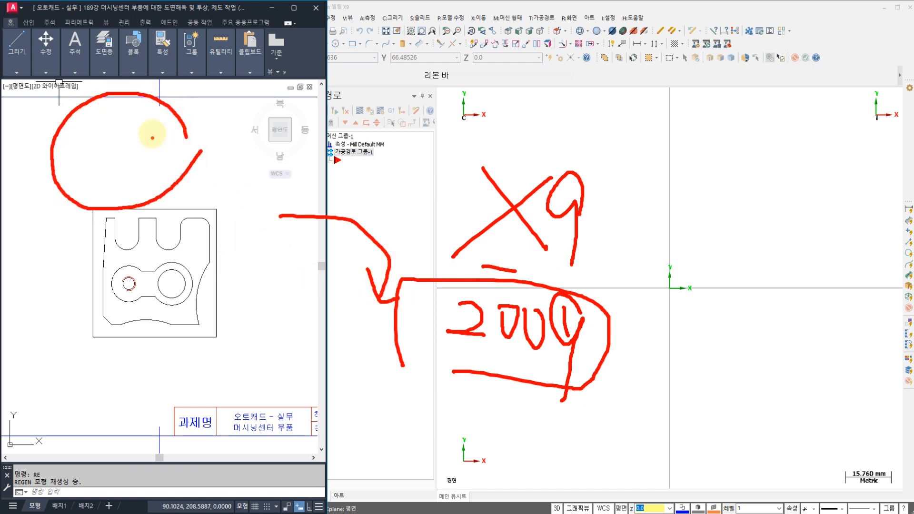
left_click_drag(116, 136, 143, 128)
left_click_drag(109, 157, 126, 175)
mouse_move(147, 162)
left_mouse_down()
mouse_move(198, 130)
mouse_move(462, 155)
left_mouse_up()
mouse_move(461, 103)
left_mouse_down()
mouse_move(496, 149)
mouse_move(435, 172)
left_mouse_up()
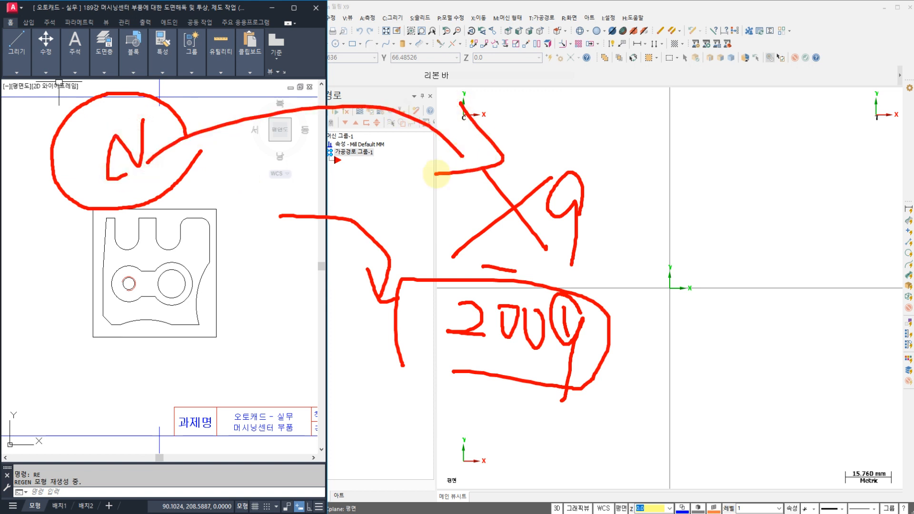
mouse_move(616, 77)
left_mouse_down()
mouse_move(614, 138)
mouse_move(684, 164)
mouse_move(703, 249)
mouse_move(733, 220)
left_mouse_up()
left_click_drag(741, 213, 748, 208)
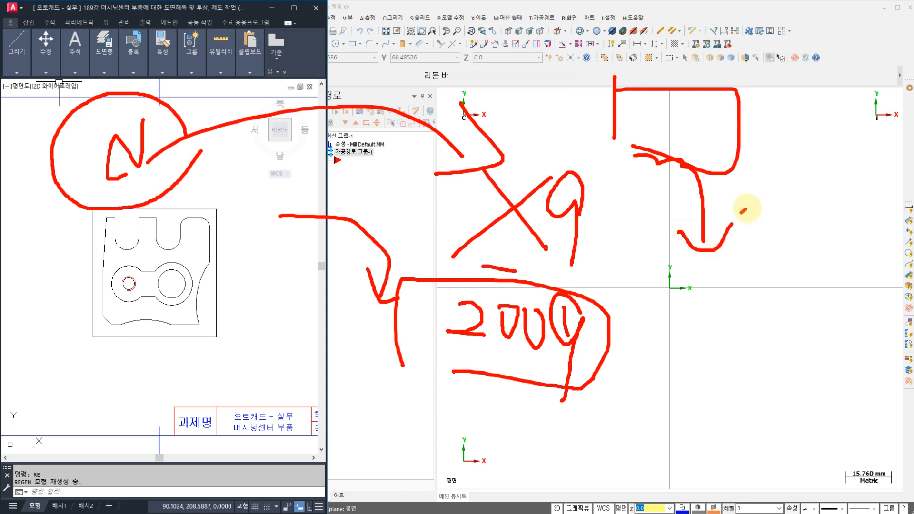
mouse_move(232, 344)
left_mouse_down()
mouse_move(241, 365)
mouse_move(455, 424)
mouse_move(498, 424)
left_mouse_up()
mouse_move(483, 410)
left_mouse_down()
mouse_move(504, 421)
mouse_move(496, 434)
left_mouse_up()
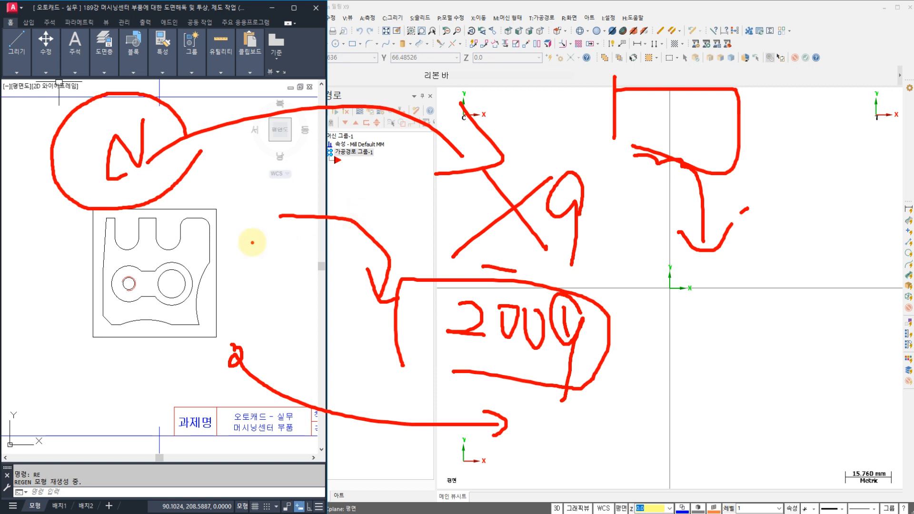
key("Escape")
key("Escape")
left_click(251, 241)
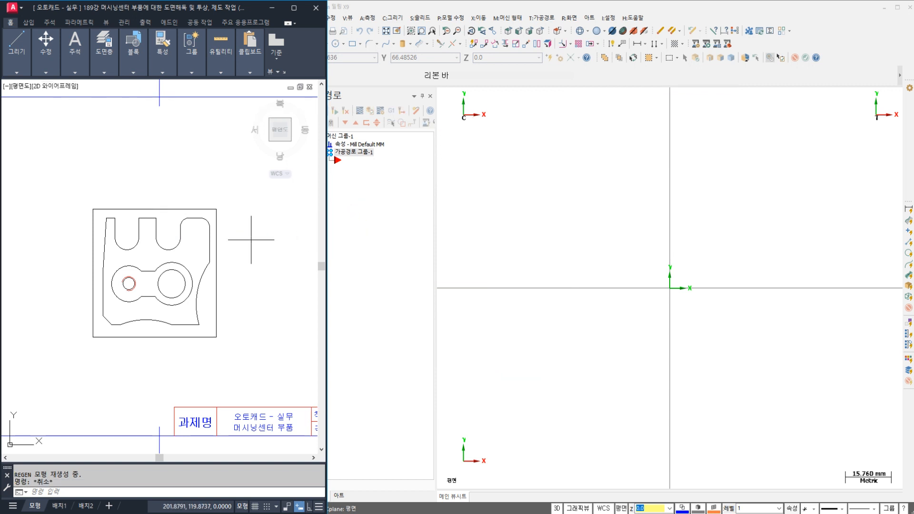
key("Escape")
key("Escape")
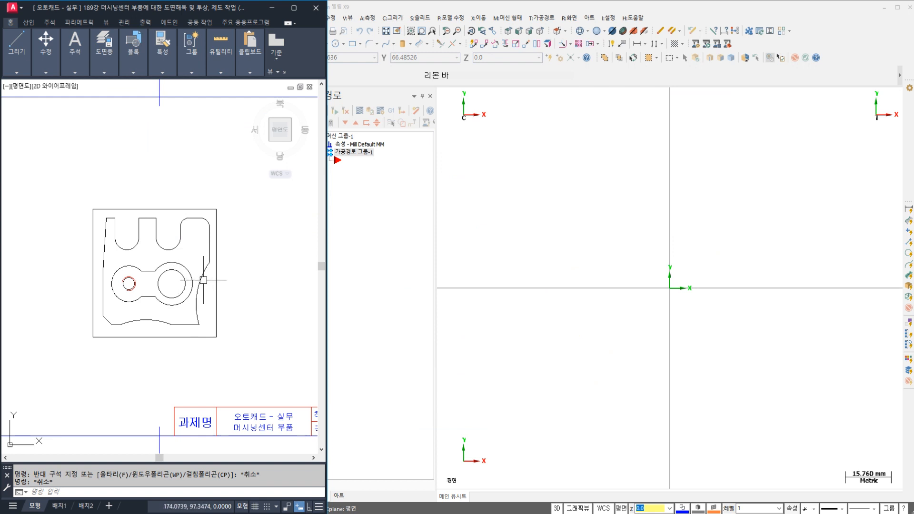
Step: Run OVERKILL on the whole part outline, including its outer square, with the default comparison settings to delete duplicate objects
scroll(132, 269, "up", 2)
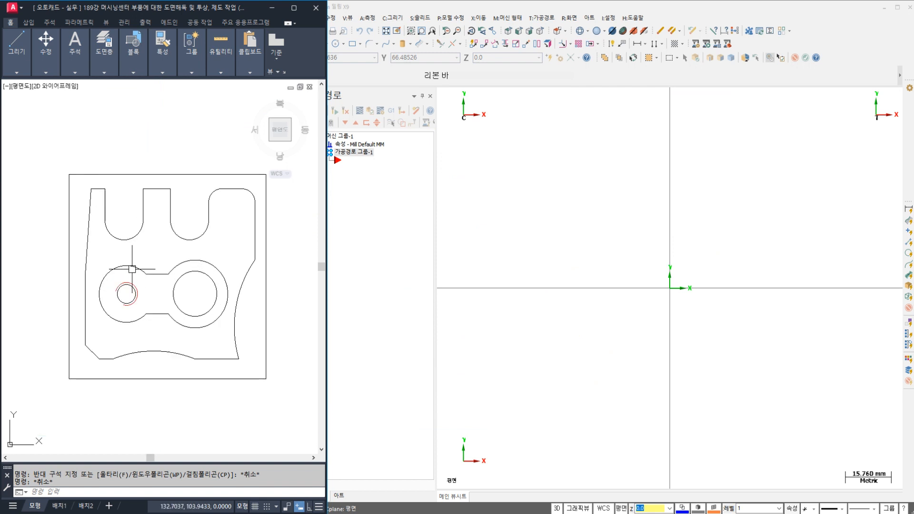
scroll(109, 269, "down", 2)
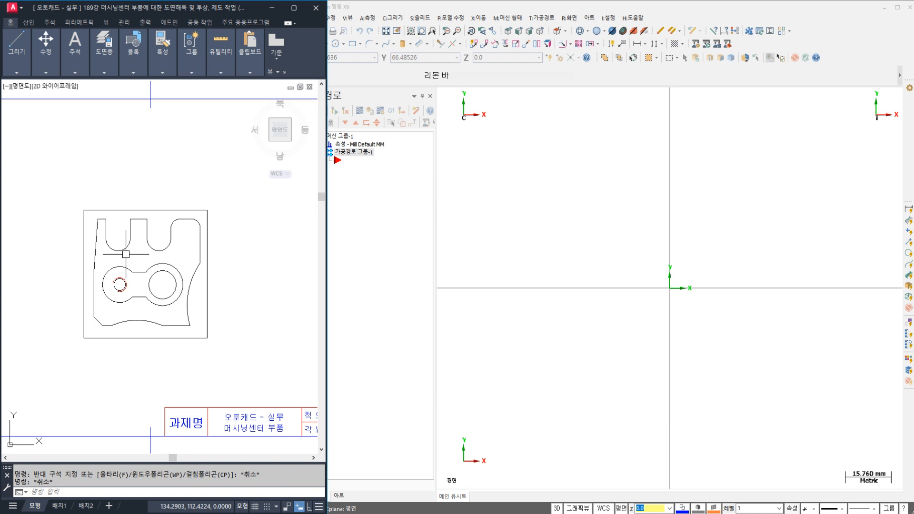
type("OV")
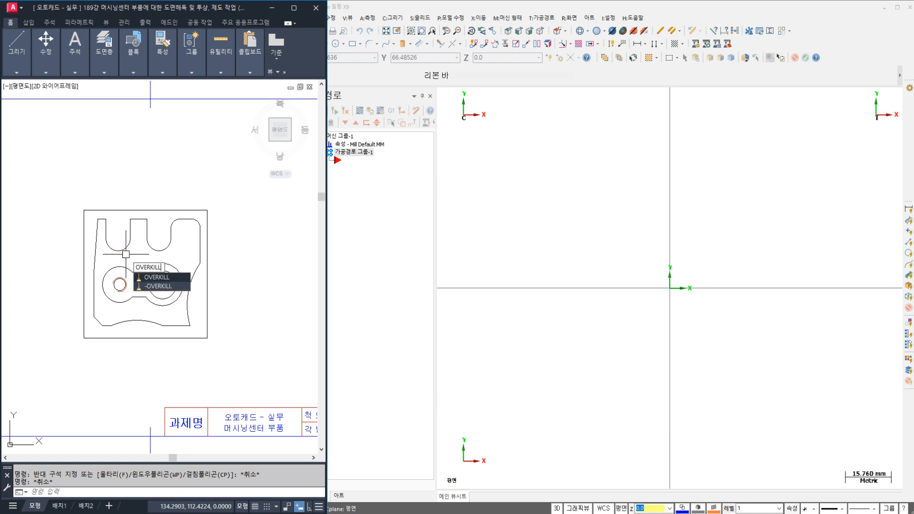
type("ERKILL")
key("Return")
left_click(235, 368)
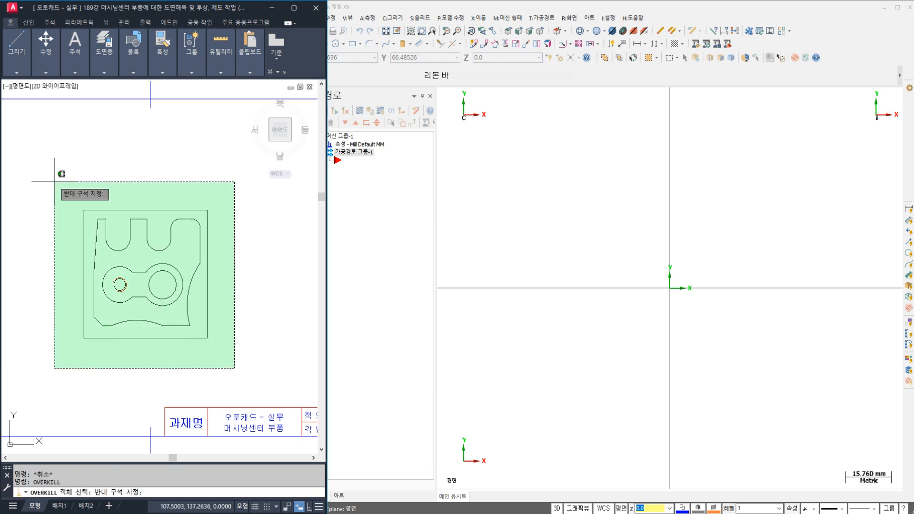
left_click(55, 182)
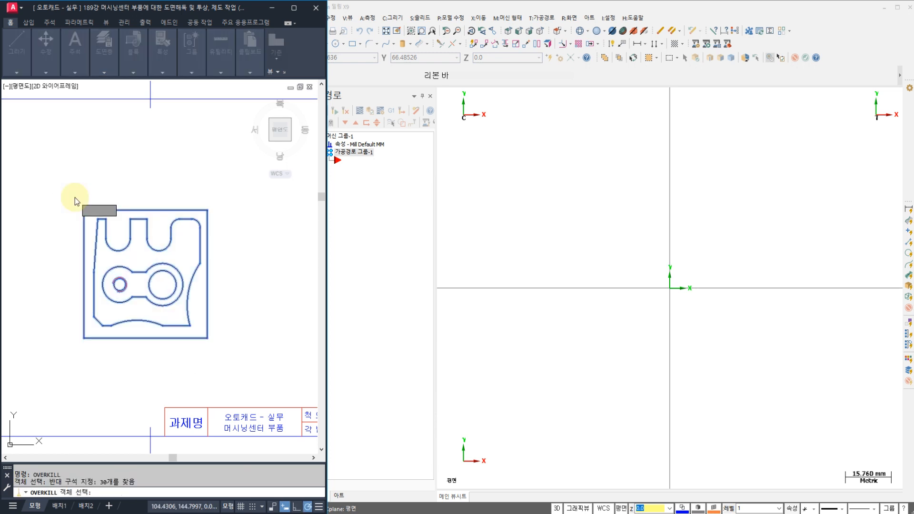
key("Return")
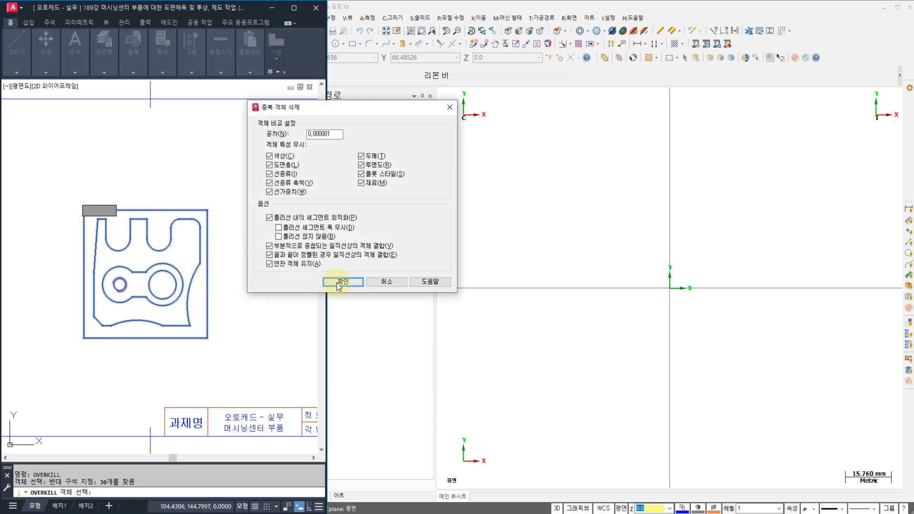
left_click(339, 282)
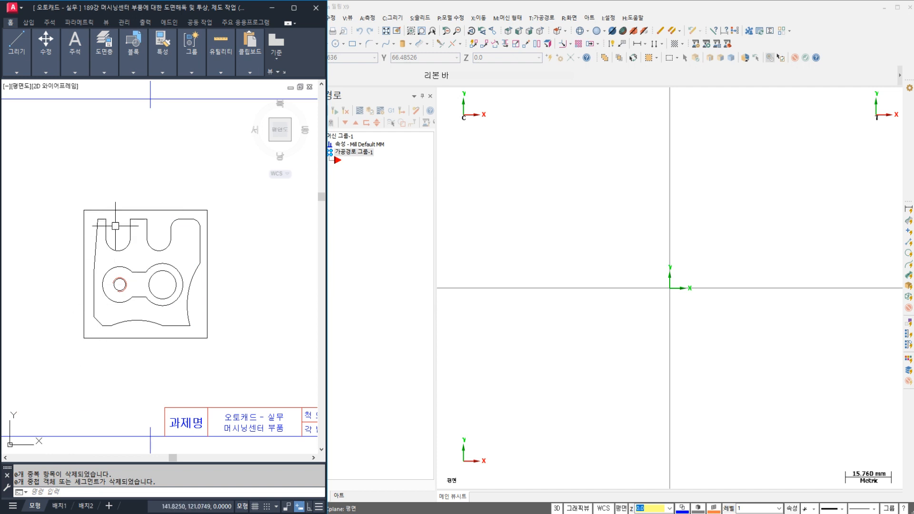
Step: Save the drawing to the desktop in AutoCAD 2000/LT2000 DWG format under the same file name, replacing the existing file
left_click(24, 56)
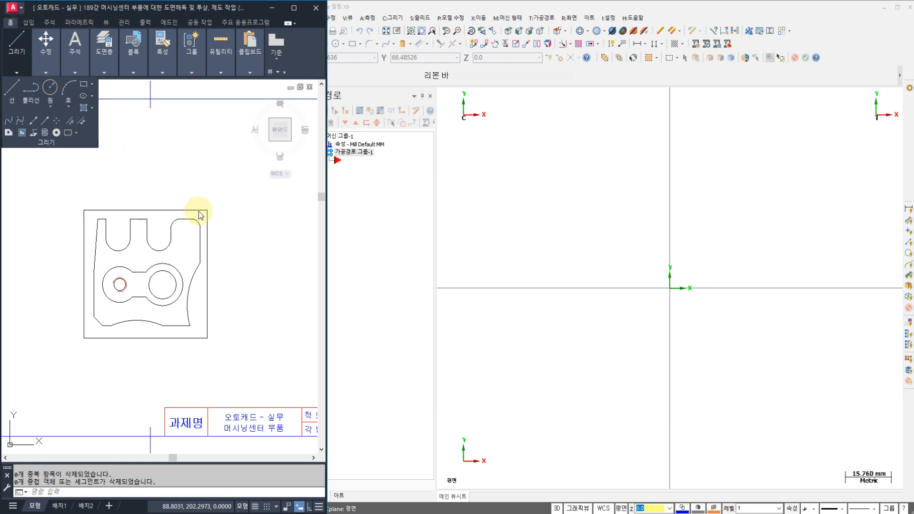
left_click(459, 248)
left_click(140, 161)
left_click(14, 8)
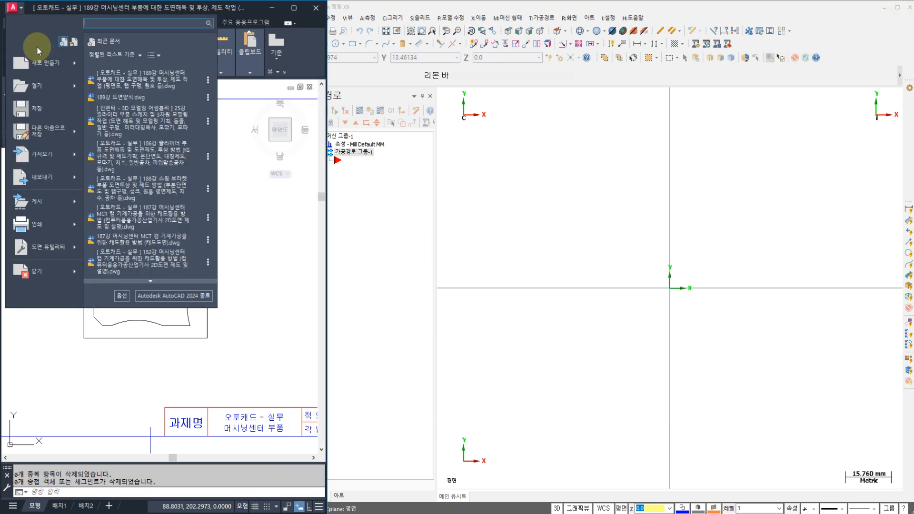
left_click(39, 110)
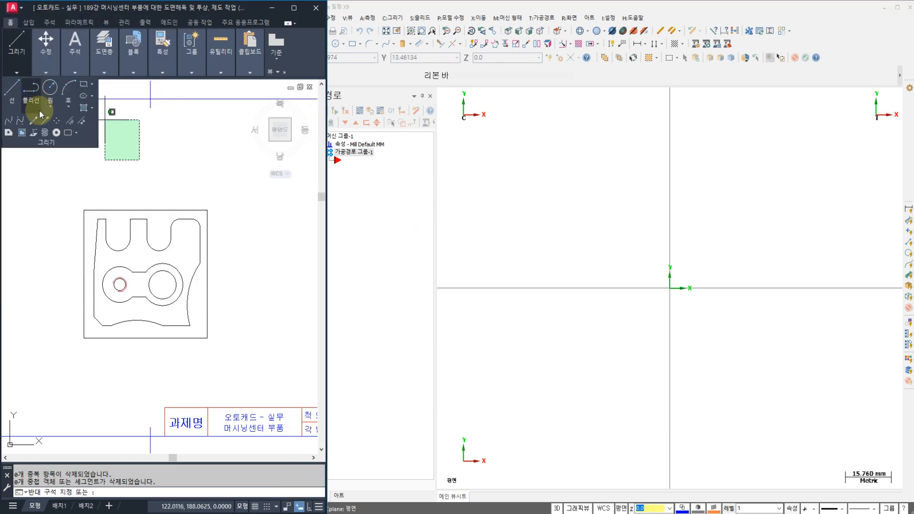
left_click(12, 11)
key("Escape")
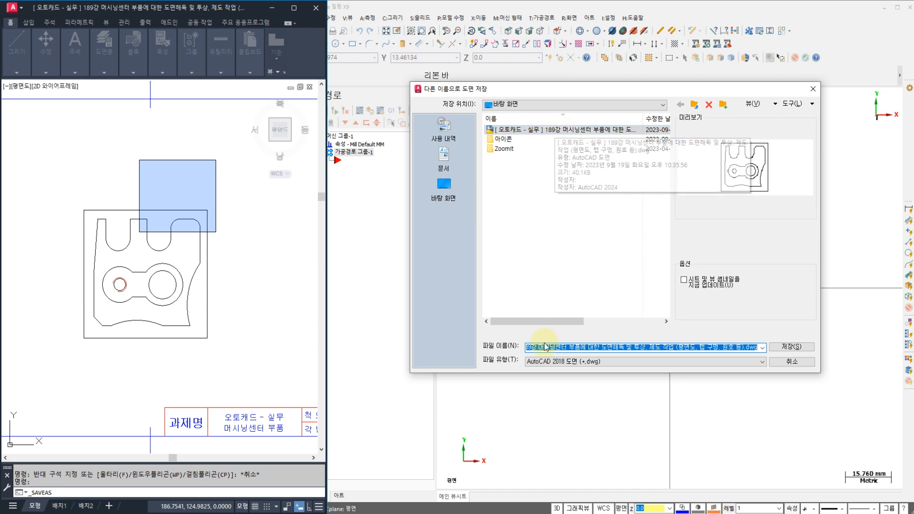
left_click(561, 361)
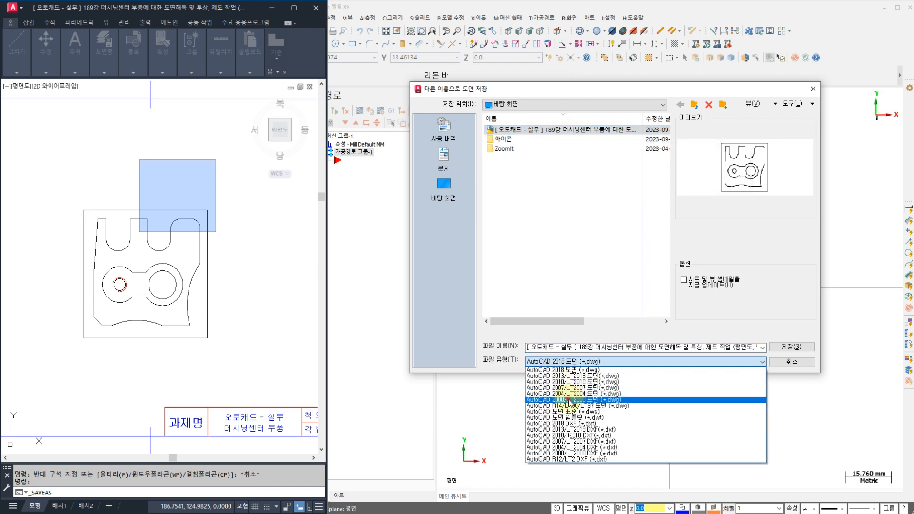
left_click(567, 400)
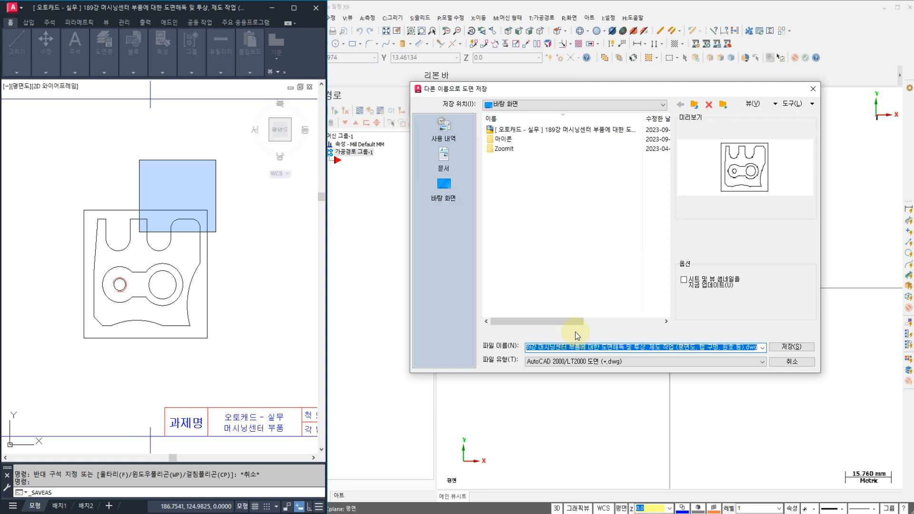
left_click(782, 348)
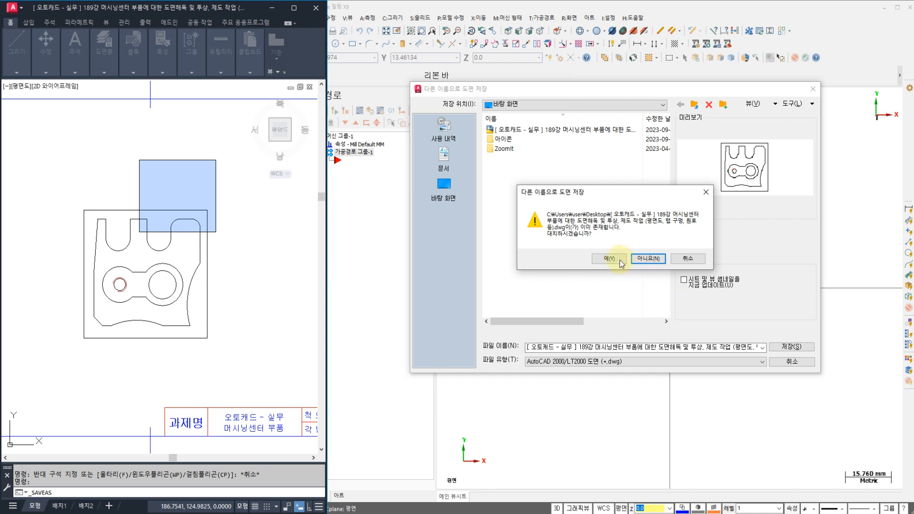
left_click(618, 260)
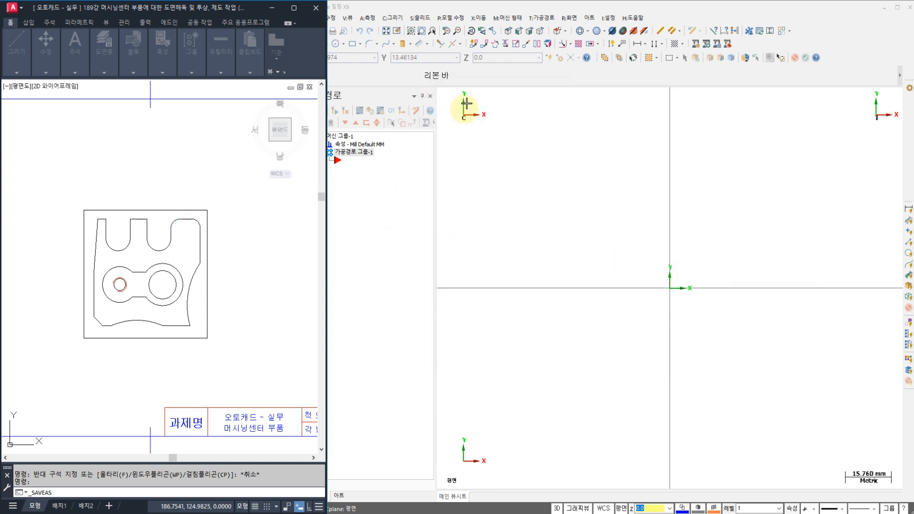
Step: Switch to Mastercam and open the lesson 189 AutoCAD DWG file from the desktop, accepting the layout import choice
left_click(487, 10)
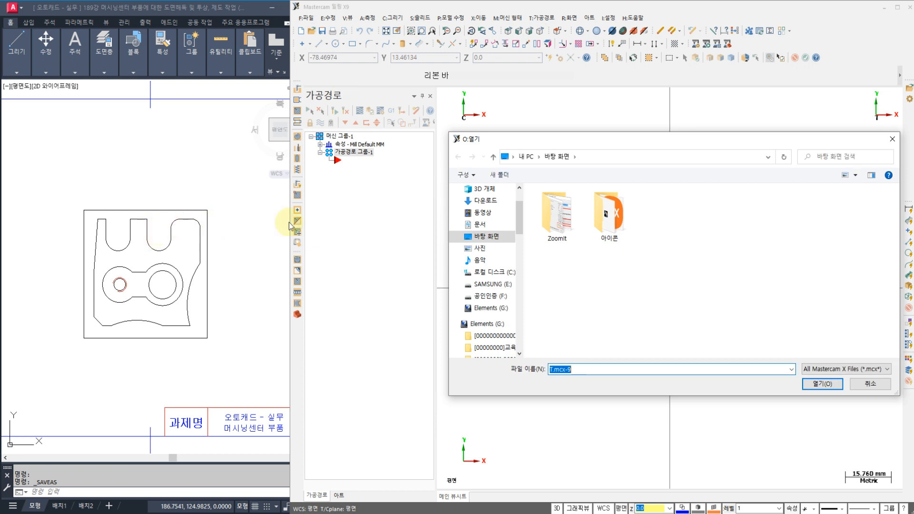
left_click(482, 237)
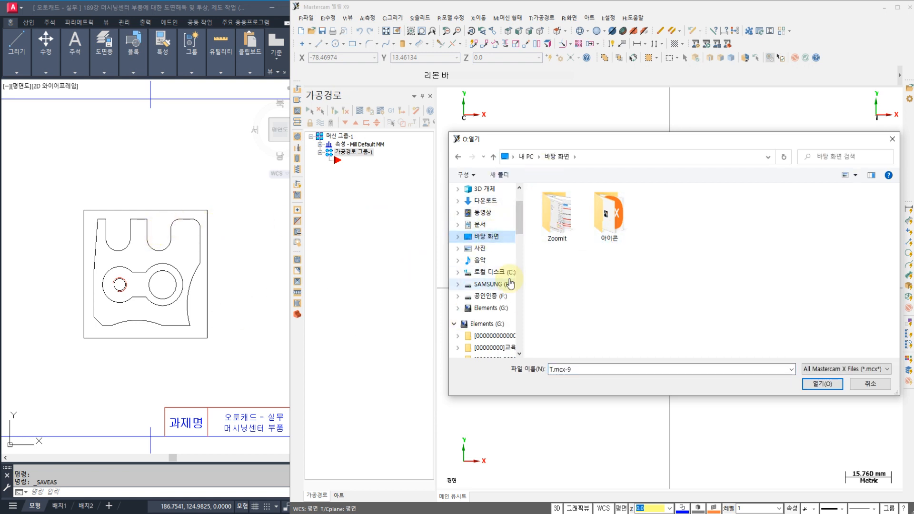
left_click(853, 370)
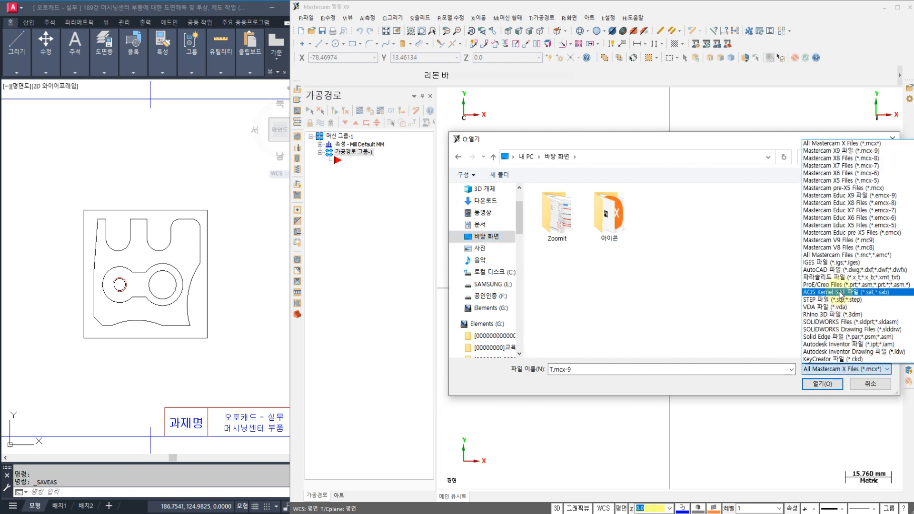
left_click(841, 270)
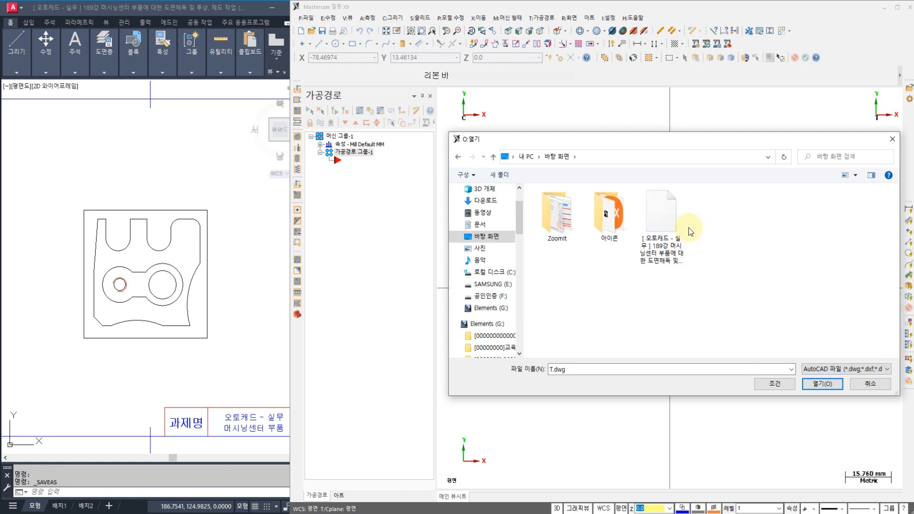
left_click(671, 221)
left_click(823, 384)
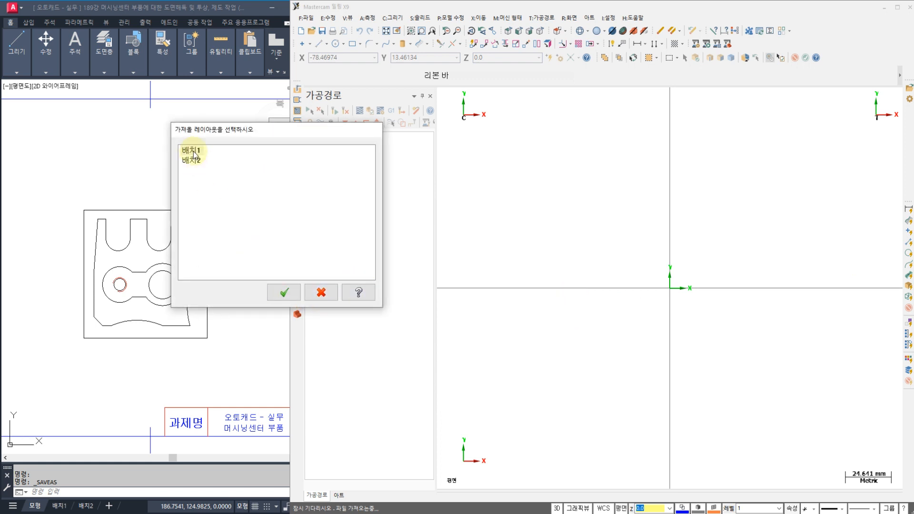
left_click(285, 293)
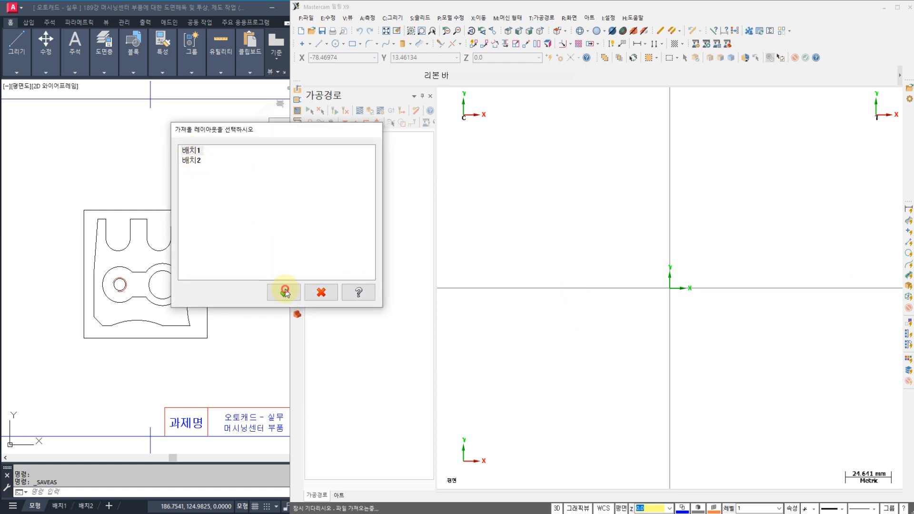
Step: Move the imported geometry to the origin using the lower-left corner of the outer square, and check its placement
scroll(542, 250, "down", 11)
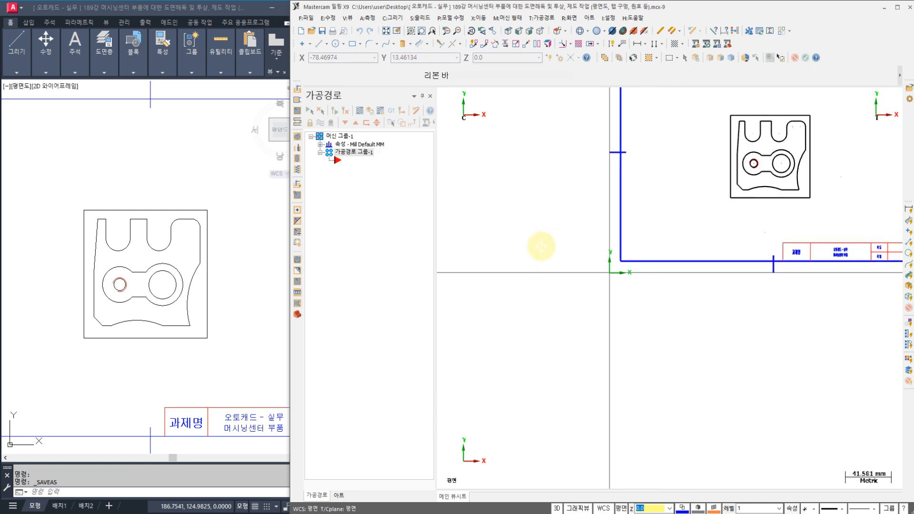
middle_click_drag(788, 157, 685, 200)
scroll(674, 189, "up", 6)
scroll(662, 177, "up", 4)
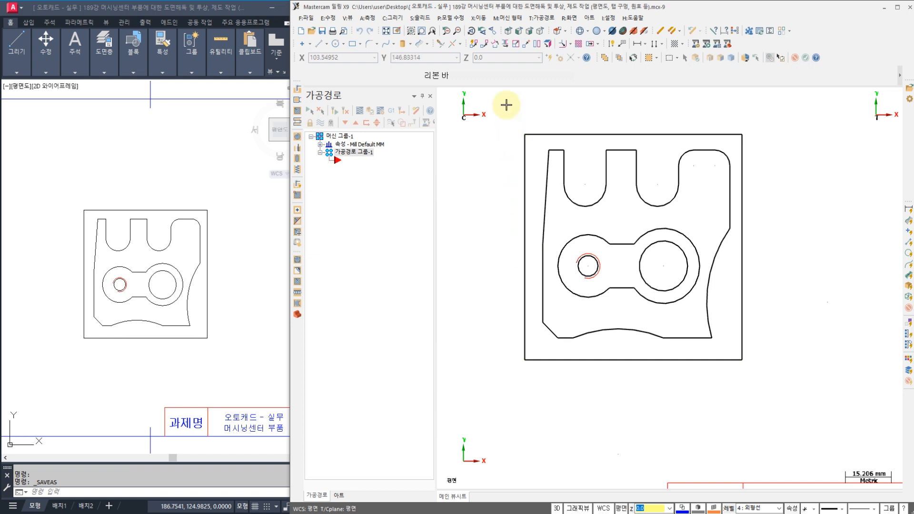
left_click(527, 46)
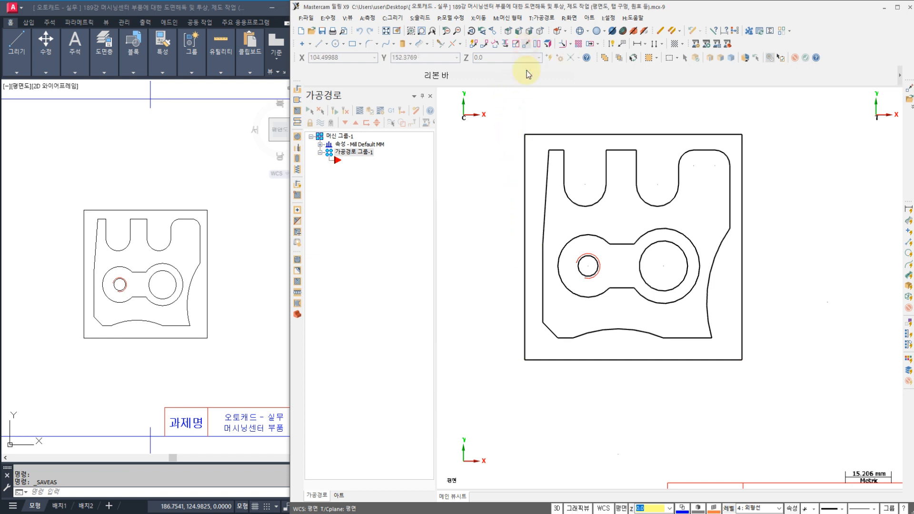
left_click(524, 358)
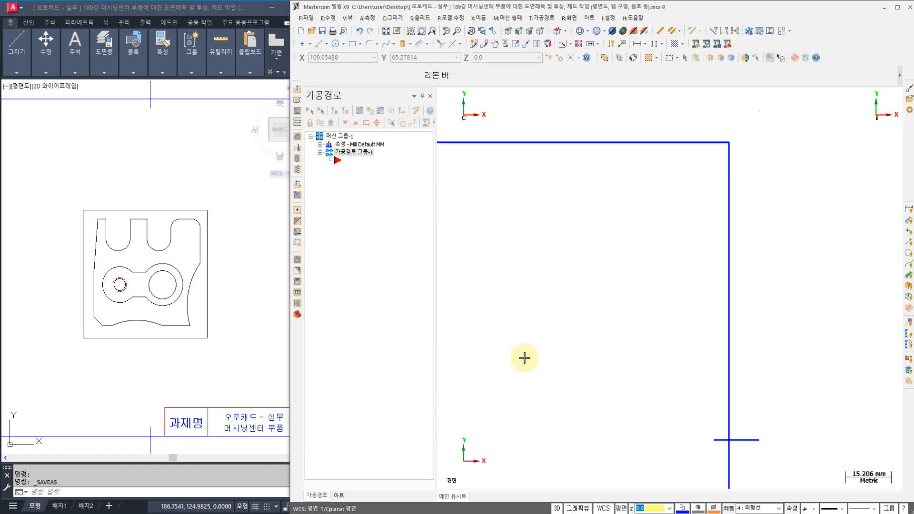
right_click(556, 285)
left_click(583, 326)
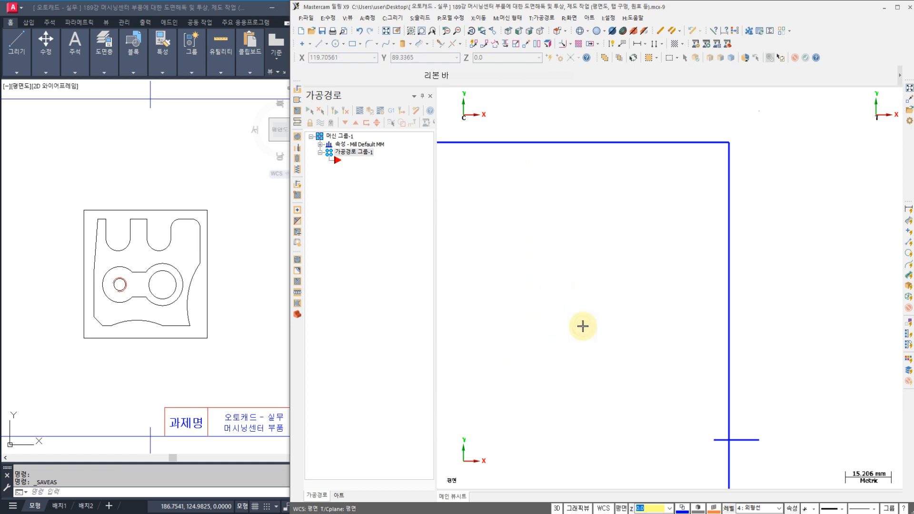
scroll(581, 324, "down", 3)
scroll(643, 319, "up", 4)
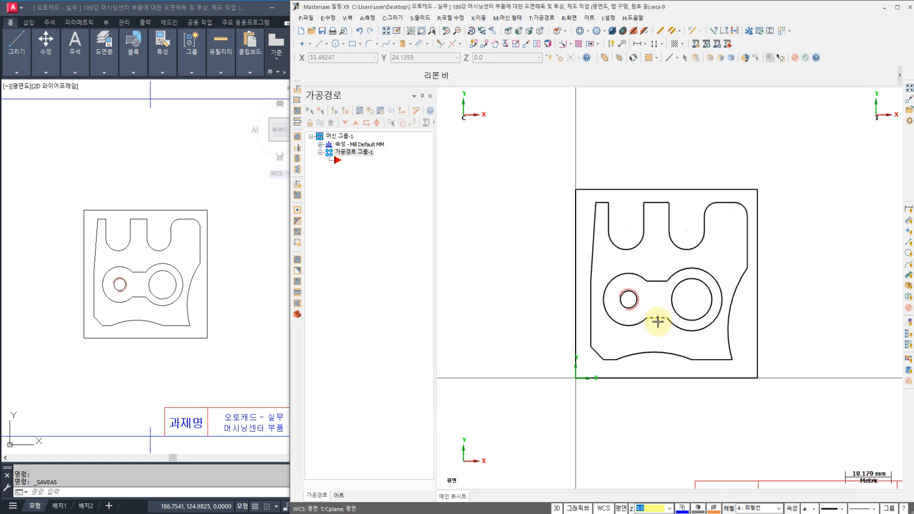
scroll(658, 322, "up", 1)
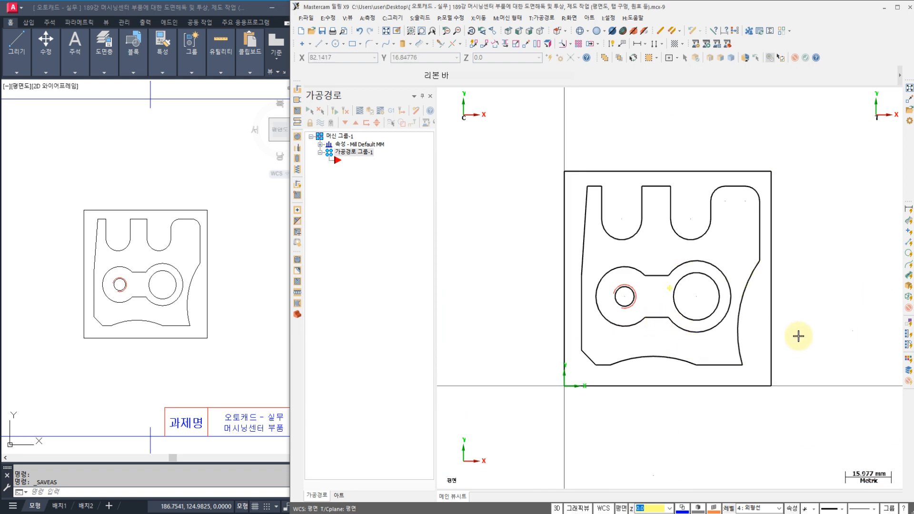
middle_click_drag(798, 336, 764, 302)
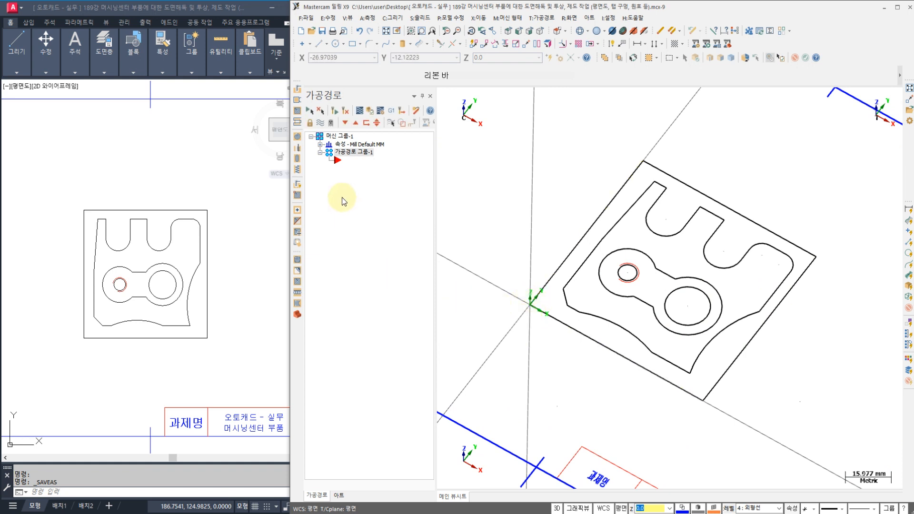
Step: Minimize AutoCAD, bring up the PDF part drawing, and switch back to Mastercam so both are visible side by side
left_click(266, 10)
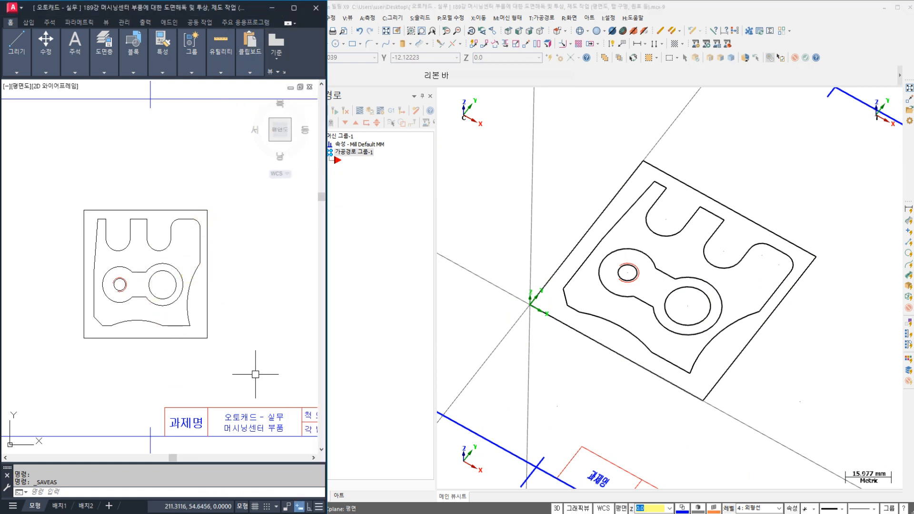
left_click(272, 8)
left_click(179, 111)
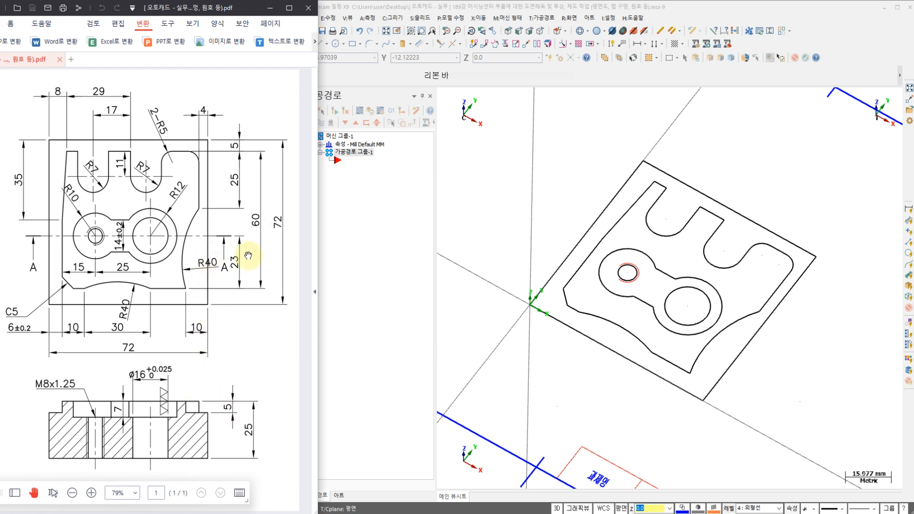
left_click(457, 6)
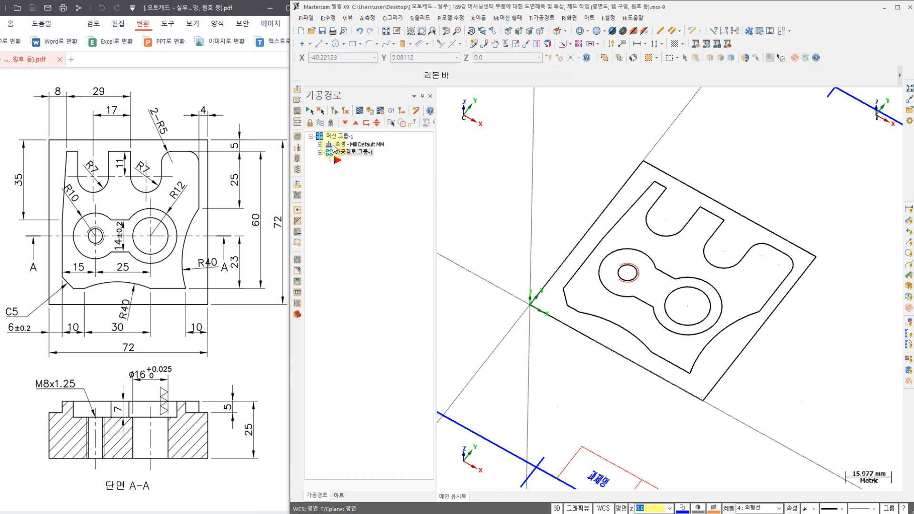
Step: Define a rectangular stock of X 72, Y 72 and Z 25 mm with its origin at the lower-left top corner
left_click(321, 145)
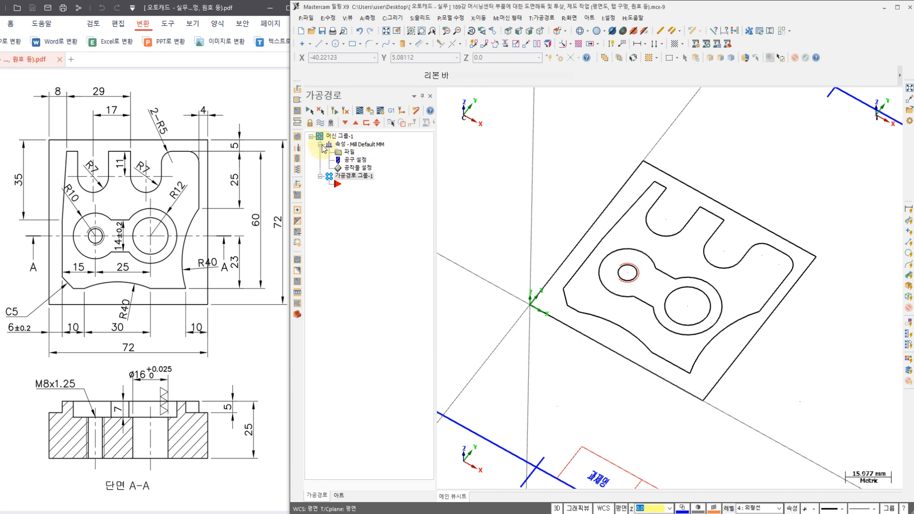
left_click(362, 170)
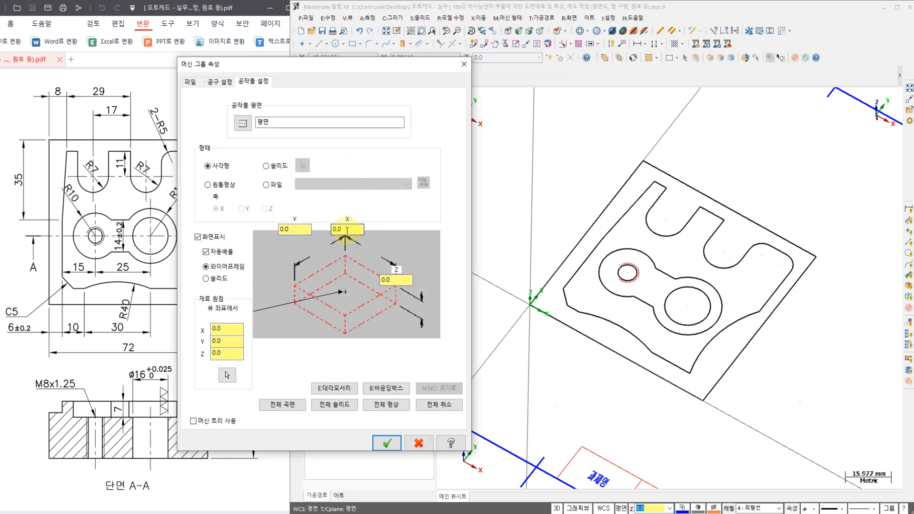
type("72")
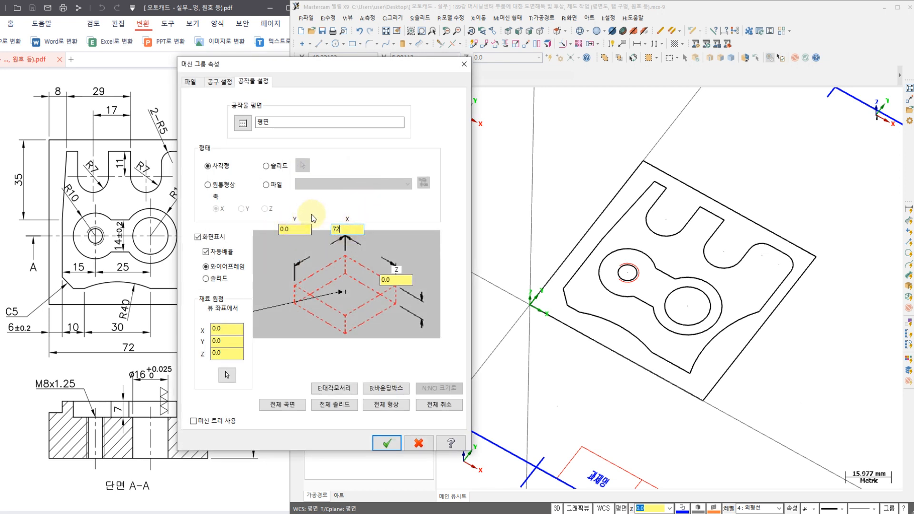
left_click(301, 230)
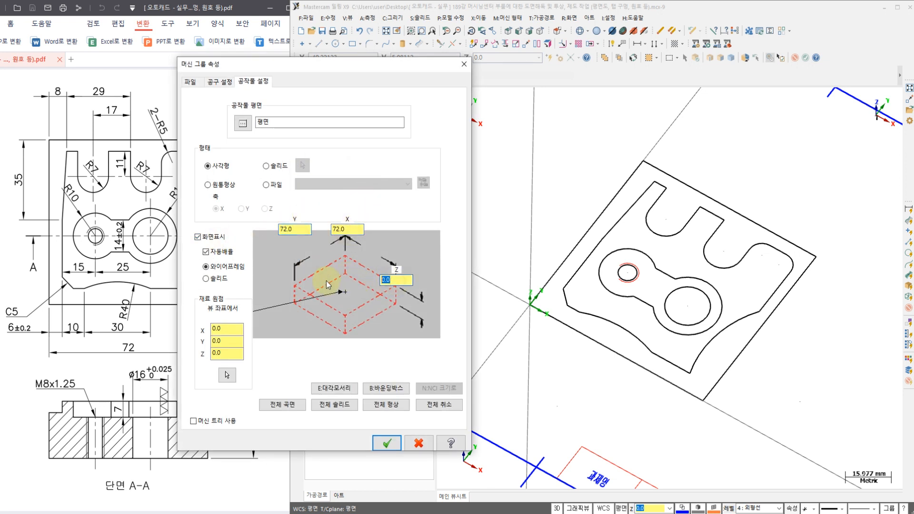
left_click(296, 287)
left_click(387, 443)
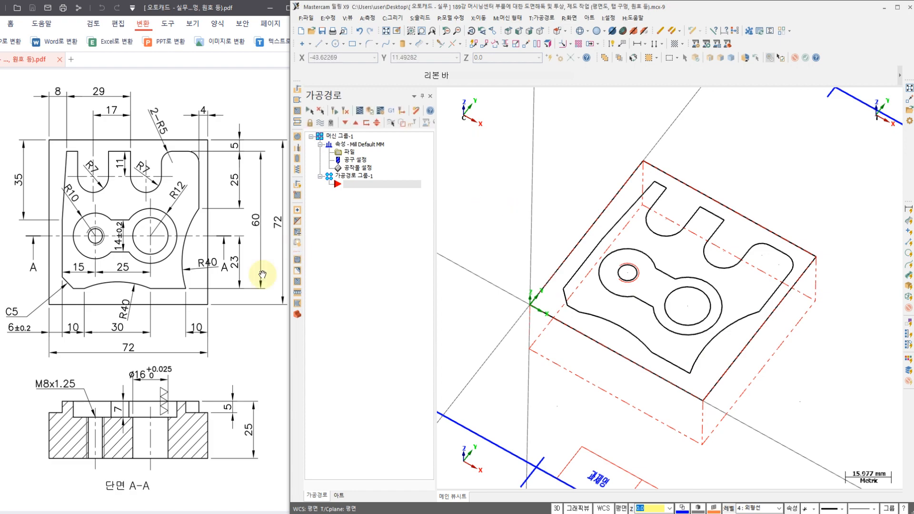
Step: Bring the machining notes up beside Mastercam and set the graphics view to the top plane (WCS)
mouse_move(54, 493)
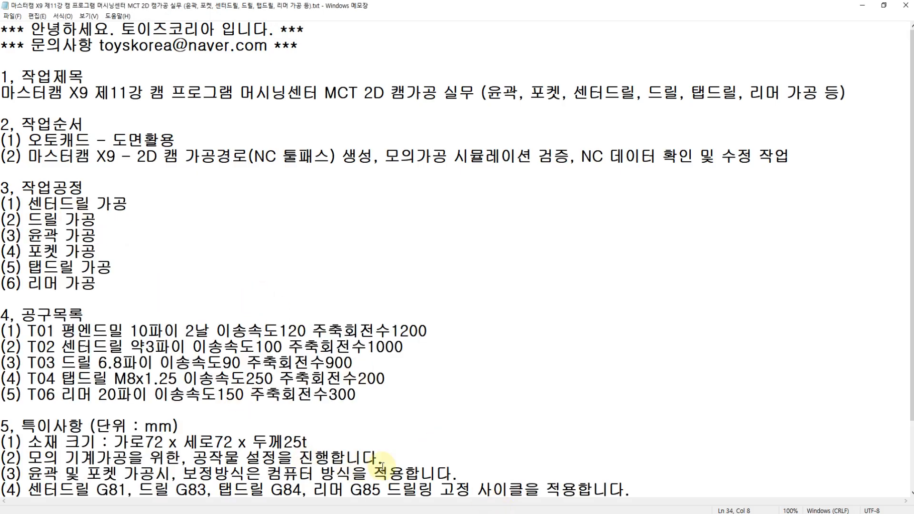
key("alt+Tab")
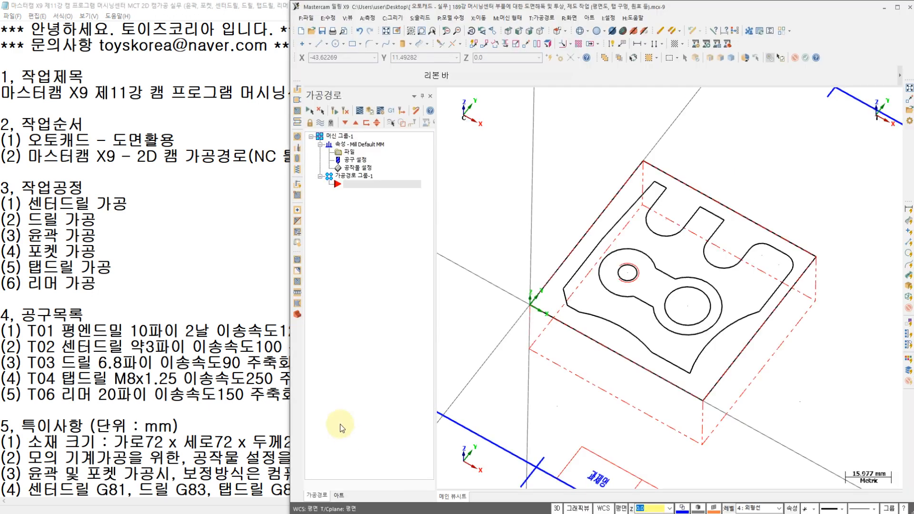
right_click(576, 139)
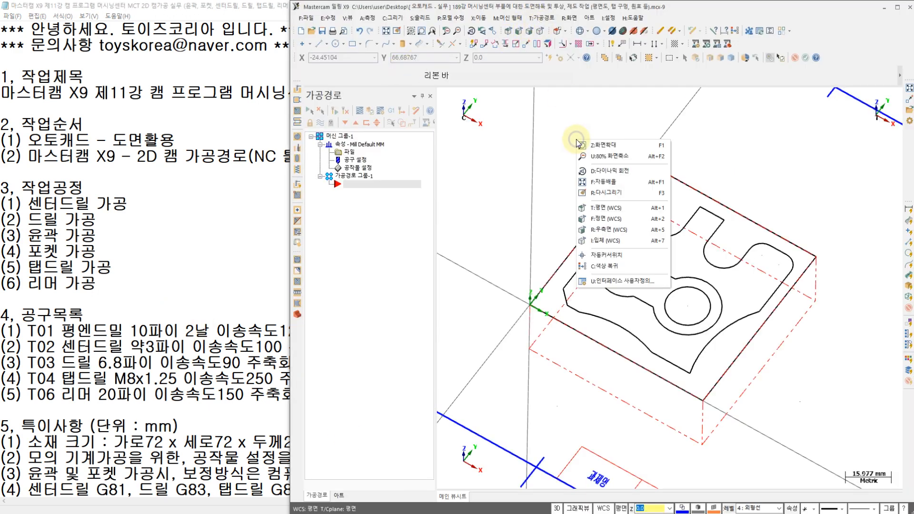
left_click(603, 208)
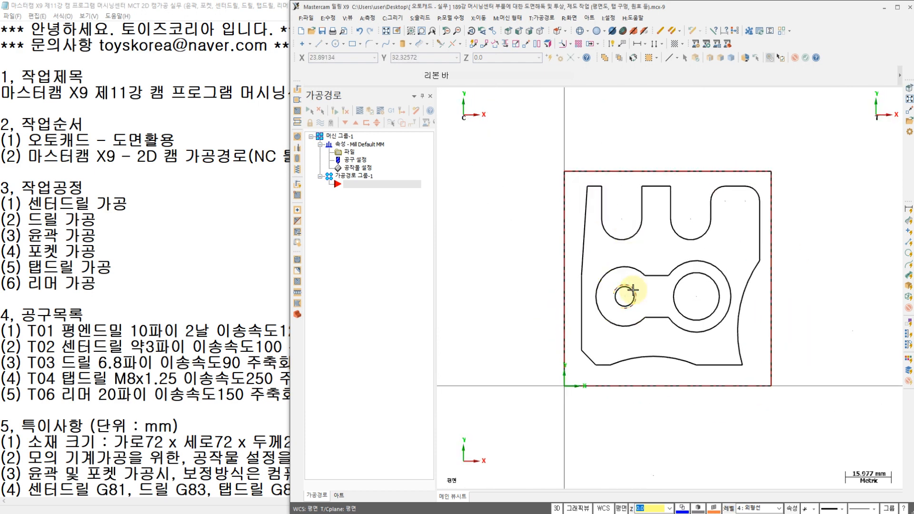
Step: Examine the M8x1.25 tapped hole callout in the section view of the PDF drawing
key("alt+Tab")
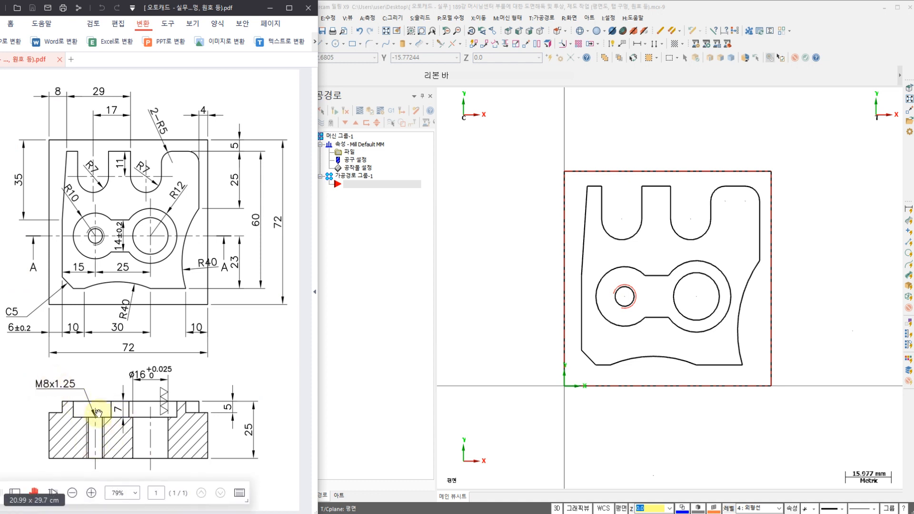
mouse_move(82, 392)
left_mouse_down()
mouse_move(12, 391)
mouse_move(71, 365)
mouse_move(82, 380)
mouse_move(262, 348)
mouse_move(265, 369)
mouse_move(293, 348)
left_mouse_up()
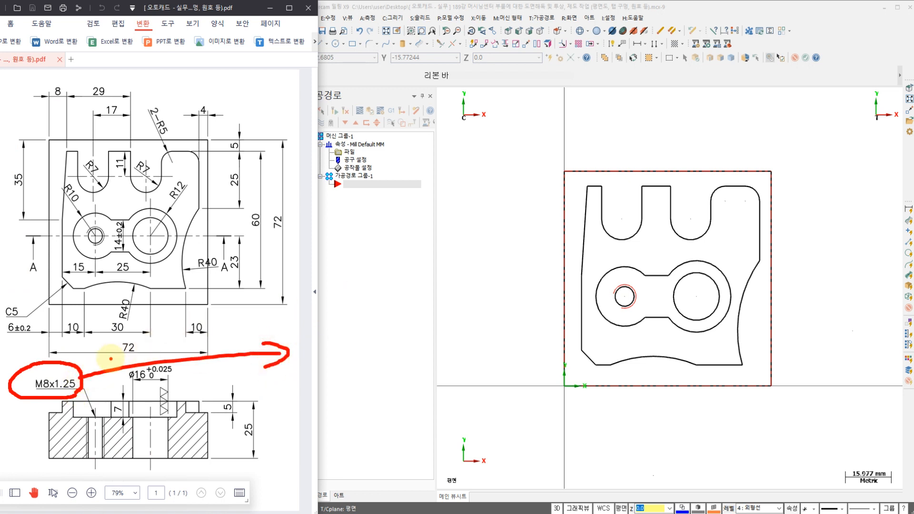
left_click_drag(342, 303, 343, 349)
left_click(364, 343)
mouse_move(429, 303)
left_mouse_down()
mouse_move(405, 328)
mouse_move(435, 351)
mouse_move(473, 310)
mouse_move(465, 343)
mouse_move(526, 308)
left_mouse_up()
left_click_drag(525, 292, 525, 359)
left_click_drag(547, 324, 554, 353)
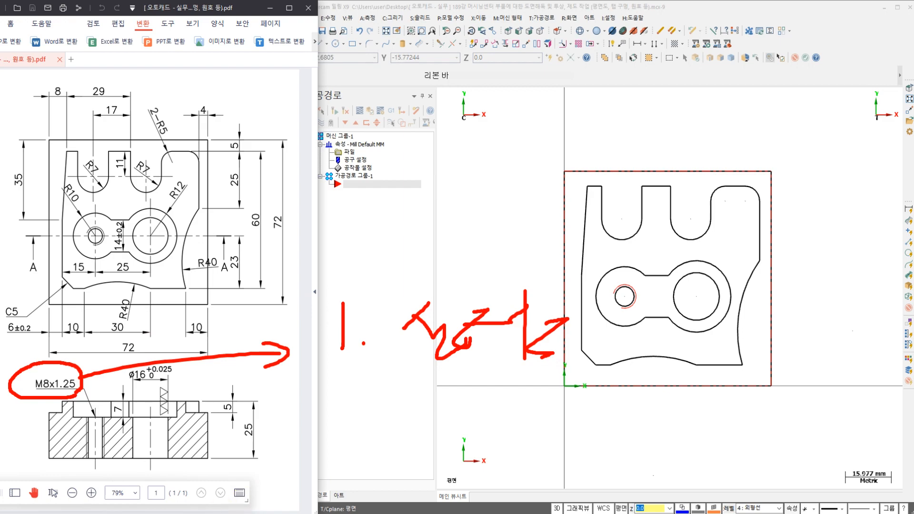
key("Escape")
Step: Switch to the Notepad notes and add "M8 = 8파이,,," after item (2) 드릴 가공 in the process list
left_click(456, 513)
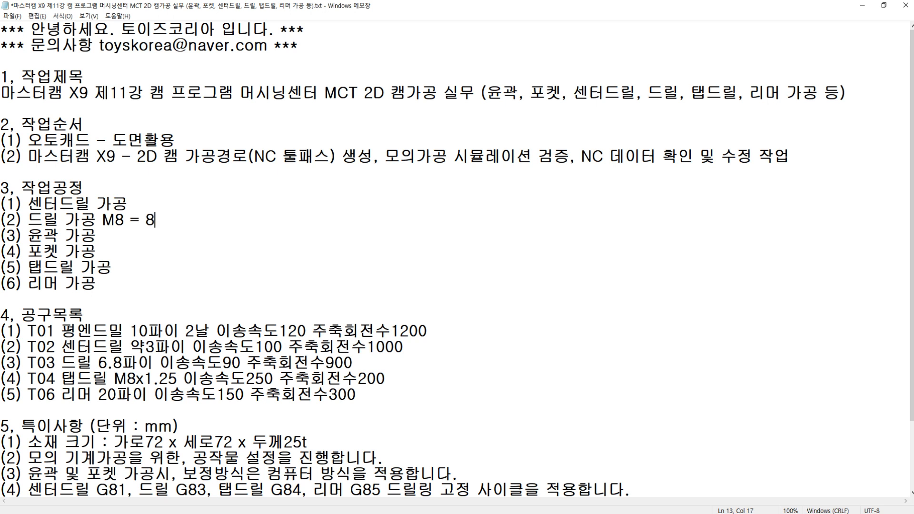
type("M8 = 8파이,,,")
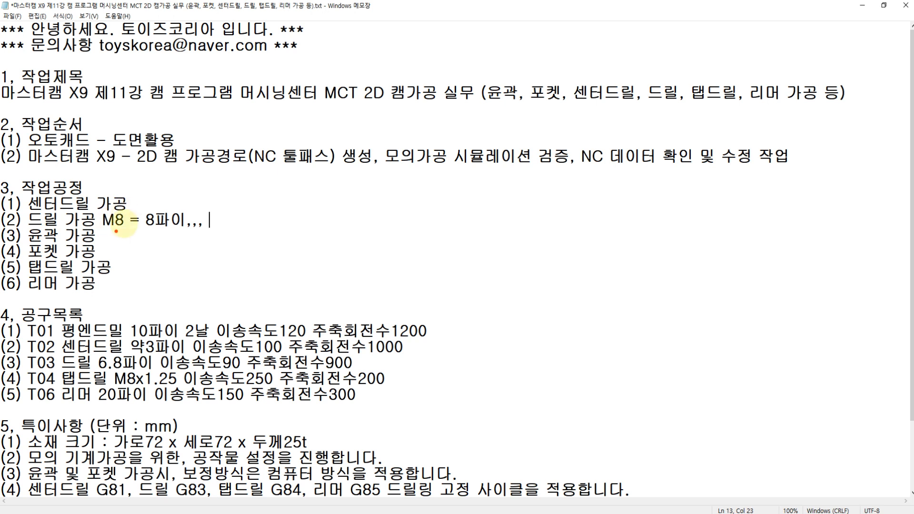
mouse_move(249, 202)
left_mouse_down()
mouse_move(253, 263)
mouse_move(317, 210)
mouse_move(320, 273)
left_mouse_up()
mouse_move(403, 205)
left_mouse_down()
mouse_move(390, 244)
mouse_move(426, 210)
mouse_move(390, 235)
left_mouse_up()
left_click_drag(446, 258, 507, 222)
left_click_drag(451, 232, 480, 268)
mouse_move(524, 207)
left_mouse_down()
mouse_move(537, 272)
mouse_move(563, 263)
left_mouse_up()
mouse_move(575, 211)
left_mouse_down()
mouse_move(578, 245)
mouse_move(610, 243)
left_mouse_up()
mouse_move(627, 192)
left_mouse_down()
mouse_move(643, 250)
mouse_move(605, 245)
left_mouse_up()
left_click_drag(633, 209, 678, 209)
key("Escape")
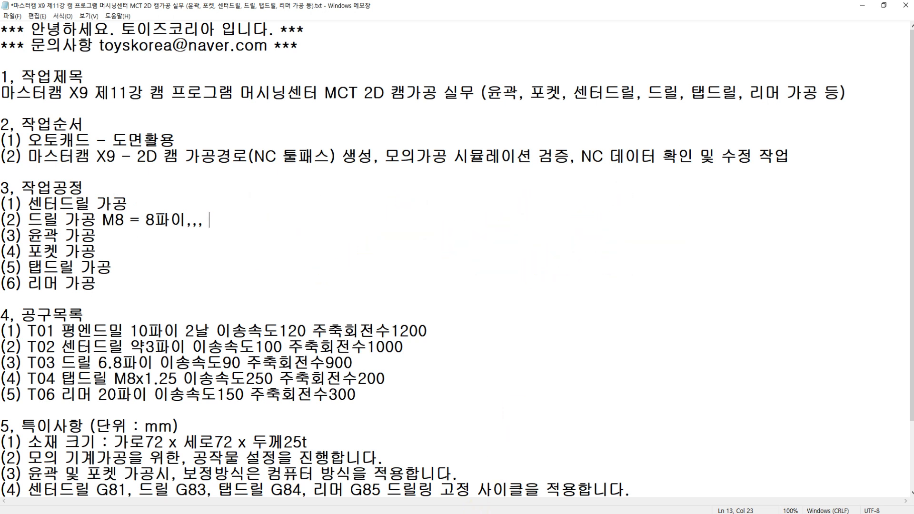
Step: Check the thread pitch in the M8x1.25 callout of the PDF drawing and return to the notes
left_click(478, 513)
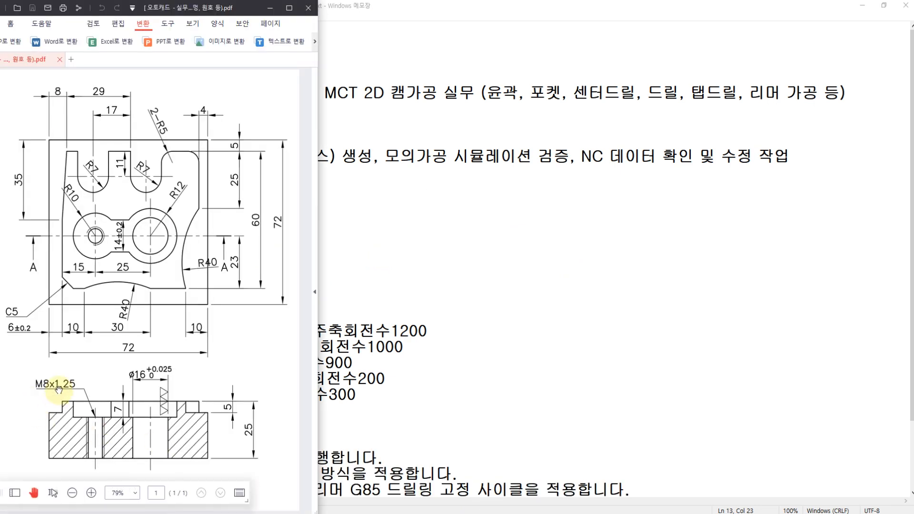
left_click(464, 212)
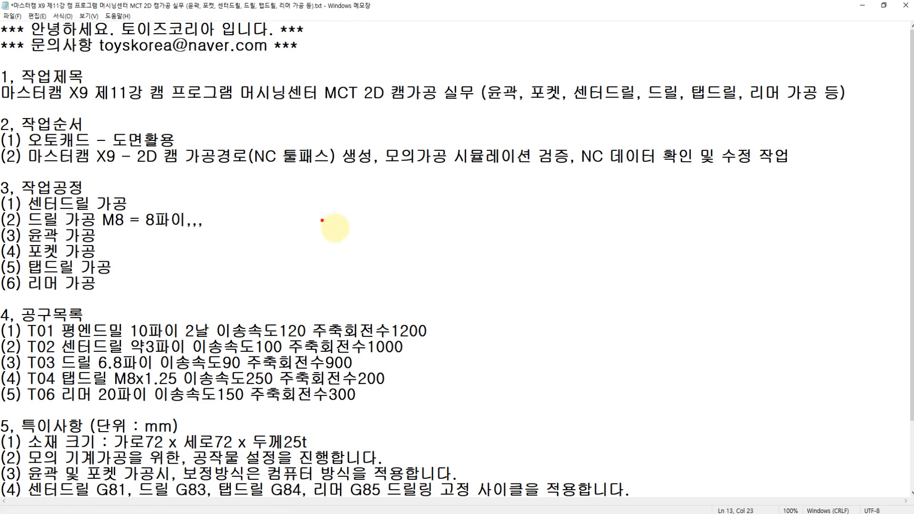
mouse_move(336, 227)
left_mouse_down()
mouse_move(310, 253)
mouse_move(340, 222)
mouse_move(419, 246)
left_mouse_up()
left_click_drag(461, 214, 461, 280)
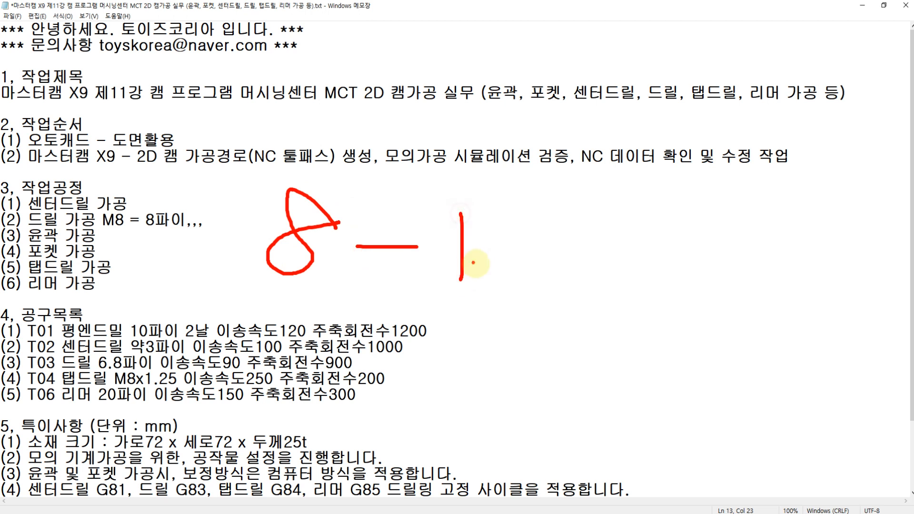
left_click(479, 262)
mouse_move(503, 210)
left_mouse_down()
mouse_move(507, 234)
mouse_move(555, 235)
left_mouse_up()
mouse_move(562, 197)
left_mouse_down()
mouse_move(569, 280)
mouse_move(598, 228)
mouse_move(638, 231)
left_mouse_up()
left_click_drag(614, 252, 643, 252)
mouse_move(717, 199)
left_mouse_down()
mouse_move(681, 267)
mouse_move(686, 275)
left_mouse_up()
left_click_drag(713, 286, 719, 293)
left_click_drag(742, 233, 740, 308)
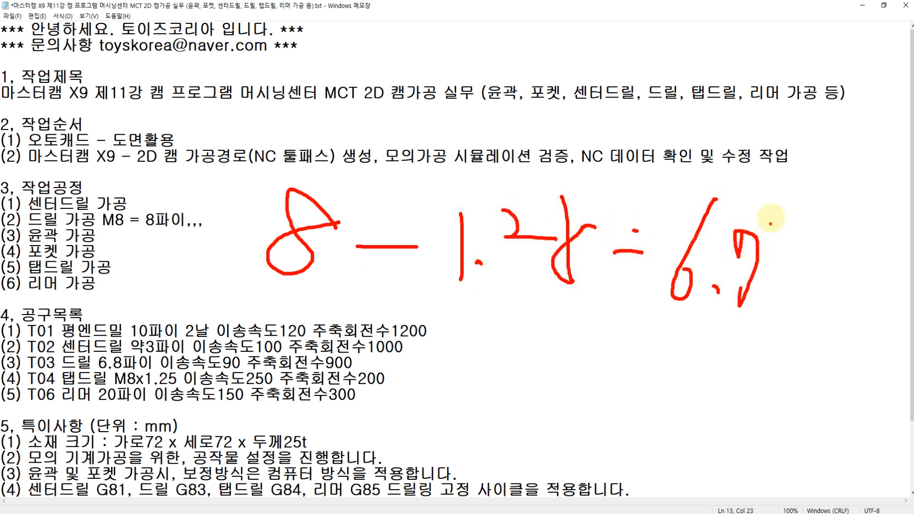
left_click_drag(771, 218, 764, 295)
left_click_drag(773, 236, 804, 236)
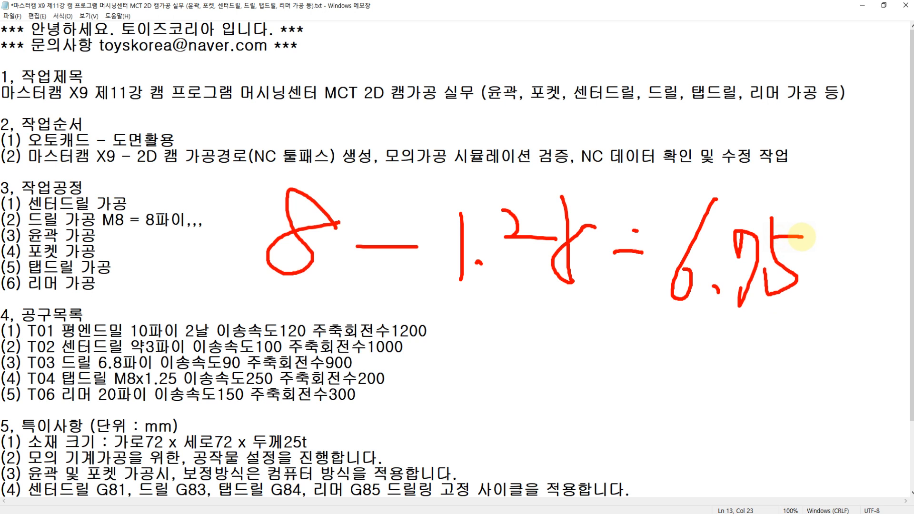
left_click(775, 311)
mouse_move(681, 325)
left_mouse_down()
mouse_move(784, 321)
mouse_move(662, 325)
mouse_move(779, 317)
left_mouse_up()
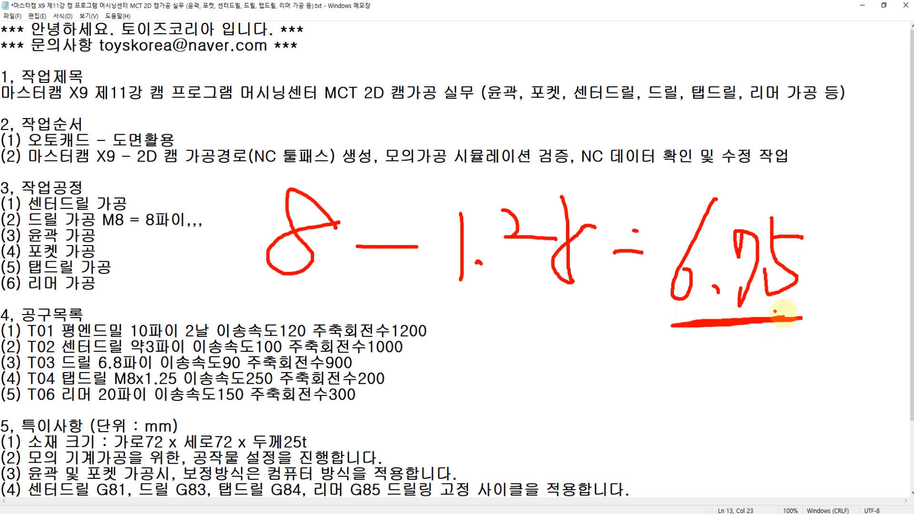
left_click_drag(777, 286, 757, 336)
left_click_drag(672, 353, 648, 391)
left_click(675, 398)
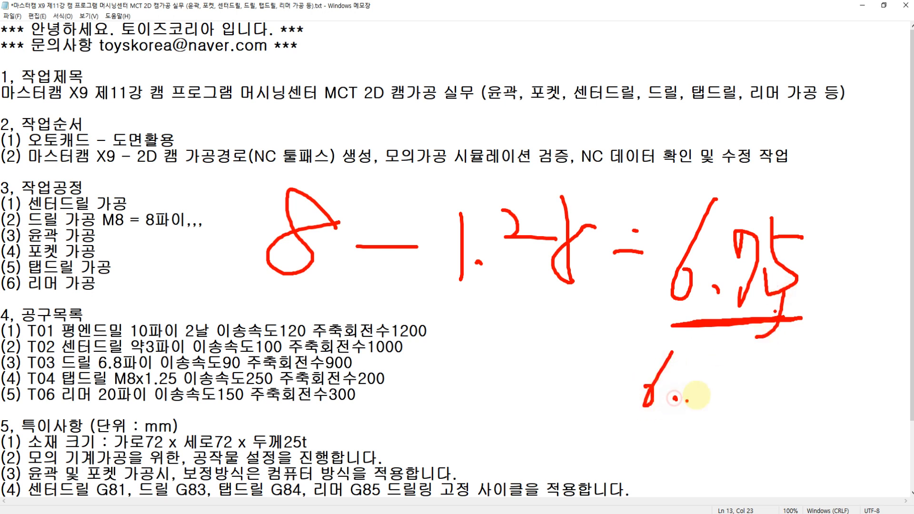
mouse_move(714, 368)
left_mouse_down()
mouse_move(697, 406)
mouse_move(717, 382)
left_mouse_up()
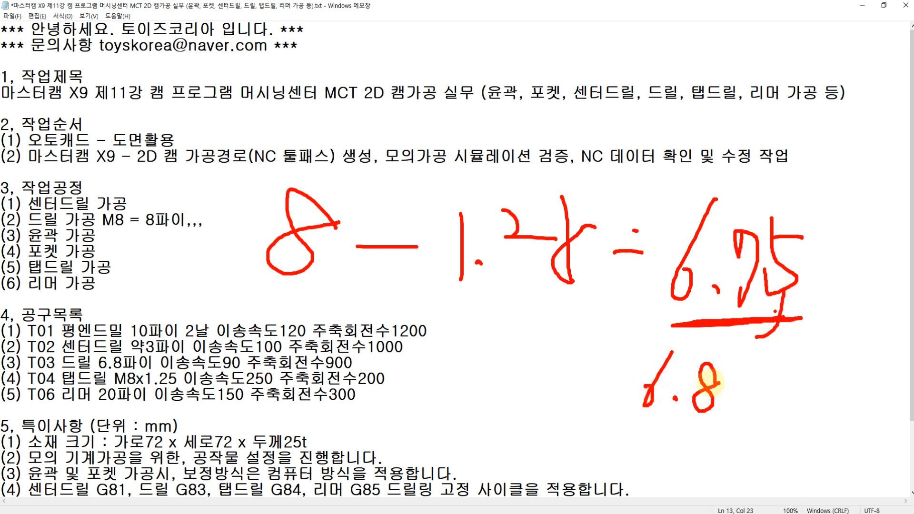
mouse_move(698, 421)
left_mouse_down()
mouse_move(641, 404)
mouse_move(726, 347)
mouse_move(747, 396)
mouse_move(734, 386)
left_mouse_up()
mouse_move(781, 318)
left_mouse_down()
mouse_move(757, 377)
mouse_move(767, 389)
left_mouse_up()
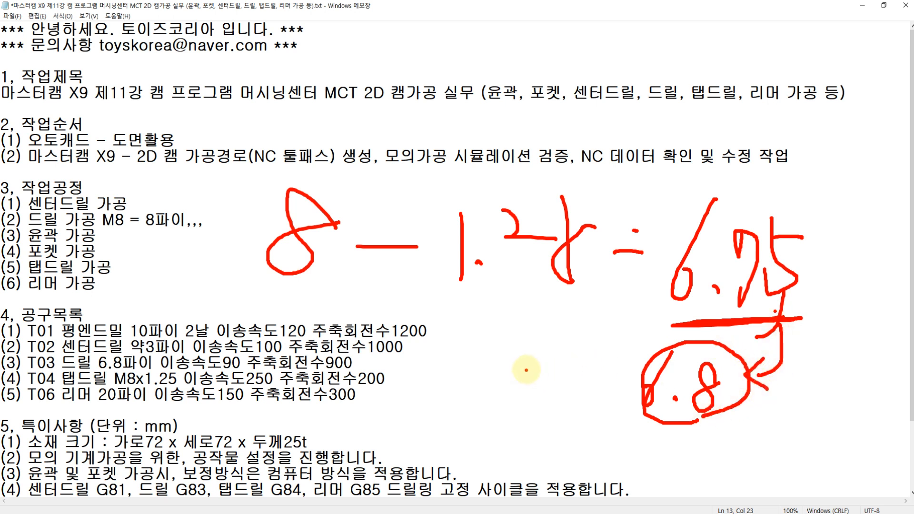
mouse_move(529, 327)
left_mouse_down()
mouse_move(574, 348)
mouse_move(582, 395)
mouse_move(508, 410)
left_mouse_up()
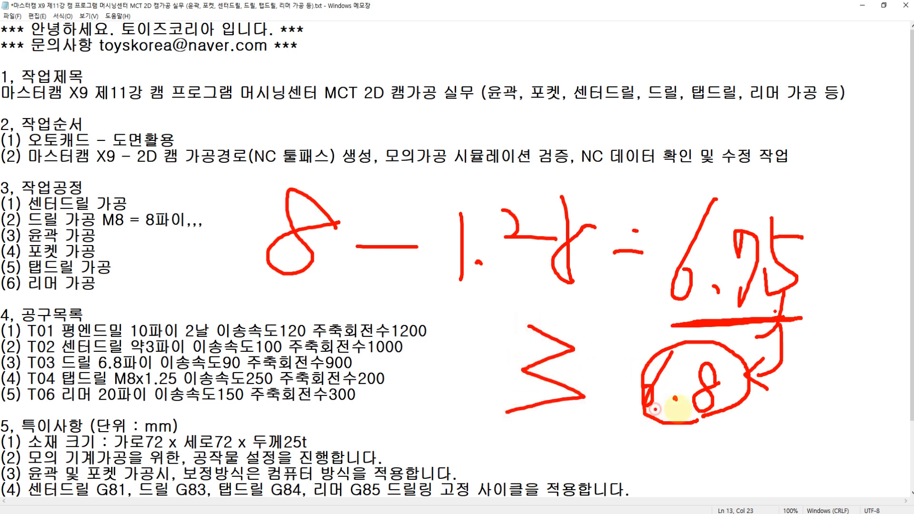
mouse_move(681, 408)
left_mouse_down()
mouse_move(714, 410)
mouse_move(665, 413)
left_mouse_up()
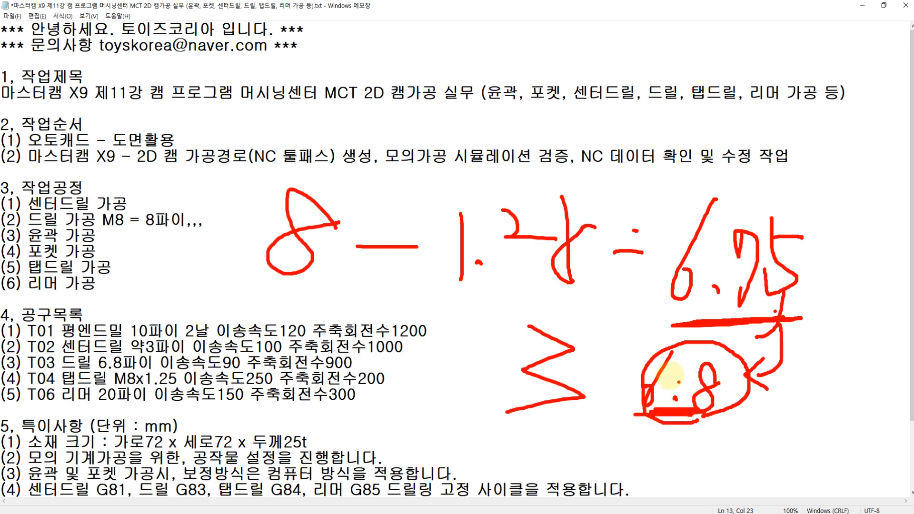
left_click_drag(567, 326, 566, 363)
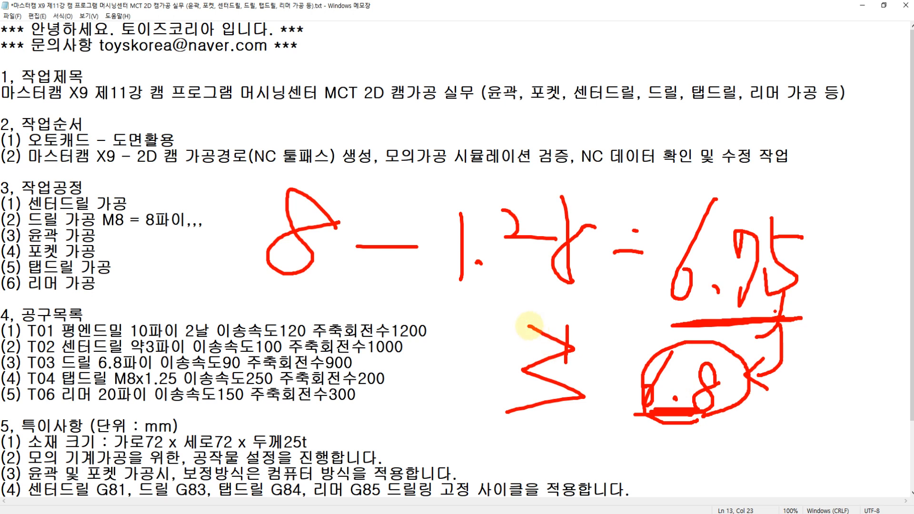
left_click_drag(528, 326, 526, 372)
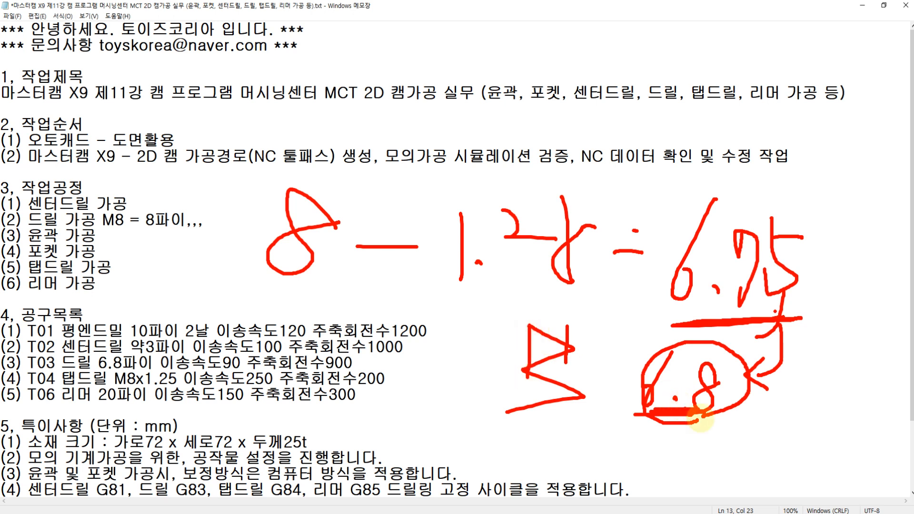
mouse_move(784, 404)
left_mouse_down()
mouse_move(763, 451)
mouse_move(778, 448)
left_mouse_up()
left_click(791, 447)
mouse_move(812, 418)
left_mouse_down()
mouse_move(816, 445)
mouse_move(755, 474)
mouse_move(853, 403)
mouse_move(784, 469)
left_mouse_up()
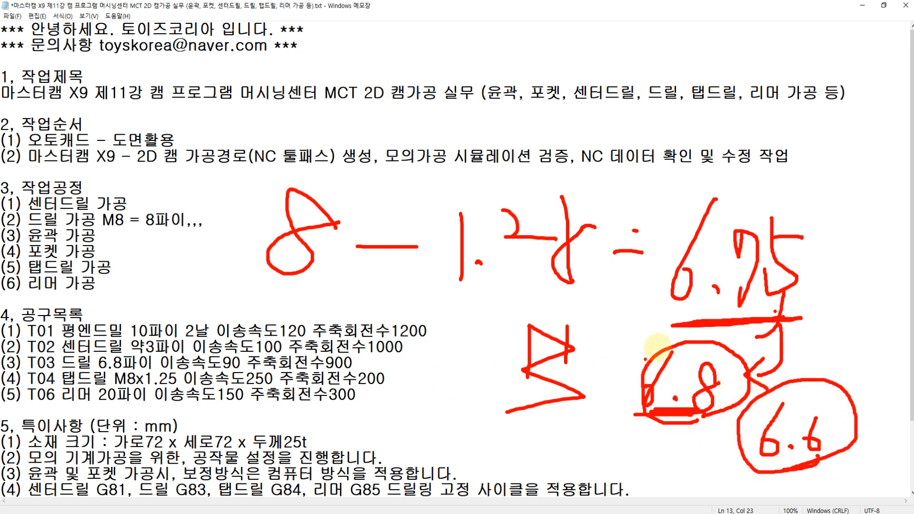
mouse_move(540, 286)
left_mouse_down()
mouse_move(413, 224)
mouse_move(577, 229)
mouse_move(578, 257)
left_mouse_up()
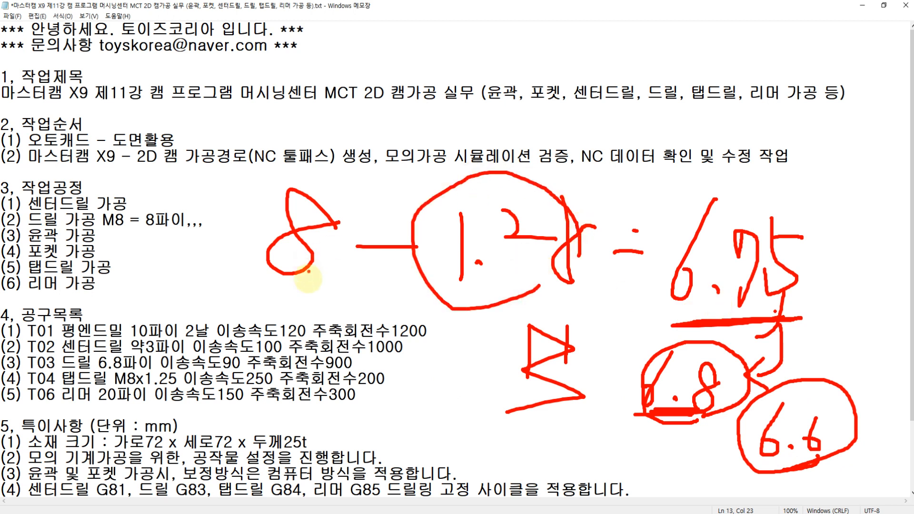
mouse_move(310, 272)
left_mouse_down()
mouse_move(292, 177)
mouse_move(303, 291)
mouse_move(248, 255)
mouse_move(341, 270)
left_mouse_up()
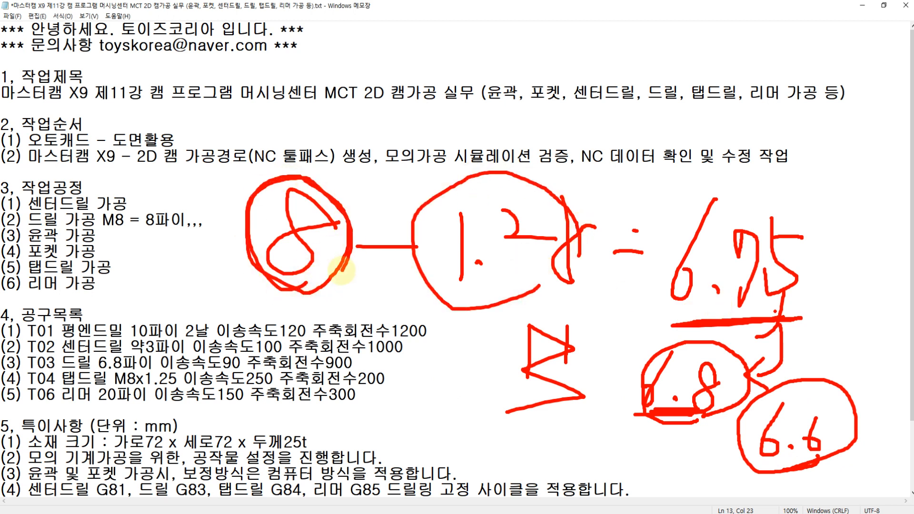
left_click_drag(403, 279, 551, 280)
mouse_move(688, 295)
left_mouse_down()
mouse_move(783, 191)
mouse_move(713, 345)
left_mouse_up()
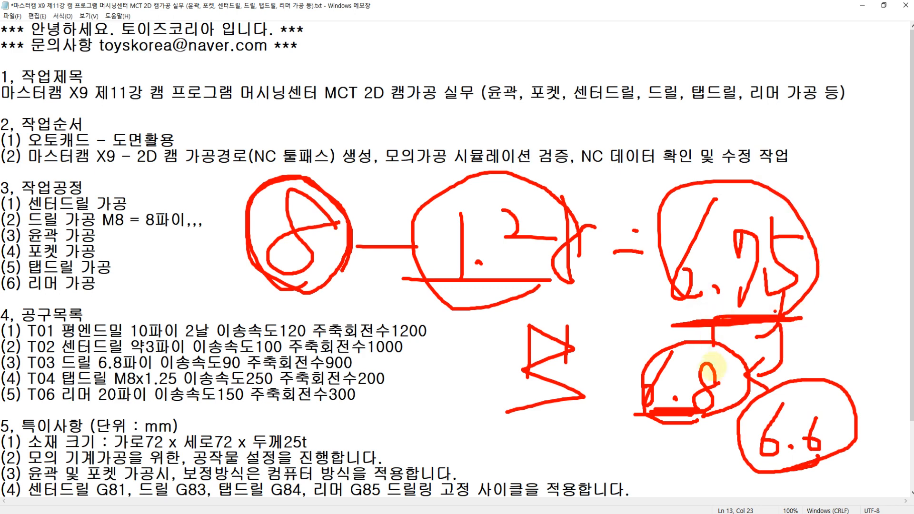
Step: Check the T03 drill diameter in the tool list of the notes and return to Mastercam
mouse_move(111, 374)
left_mouse_down()
mouse_move(80, 361)
mouse_move(125, 339)
mouse_move(134, 373)
mouse_move(116, 380)
left_mouse_up()
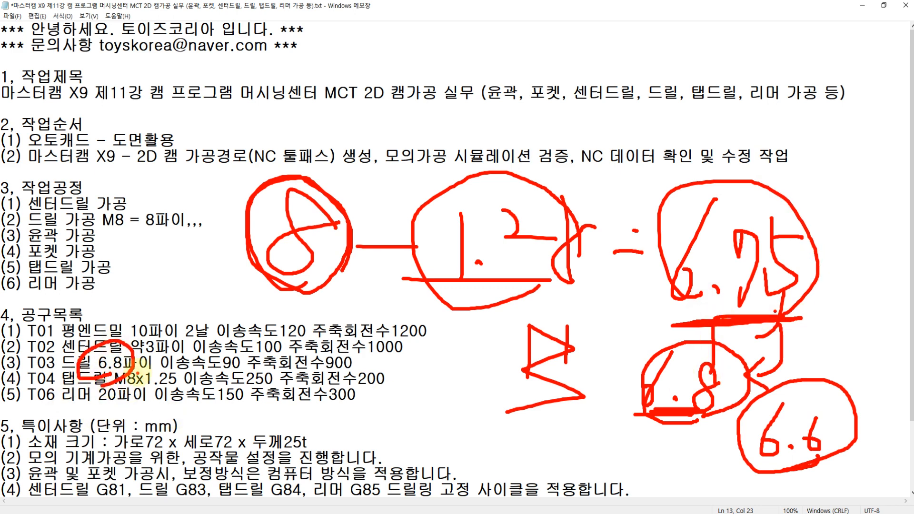
key("Escape")
key("alt+Tab")
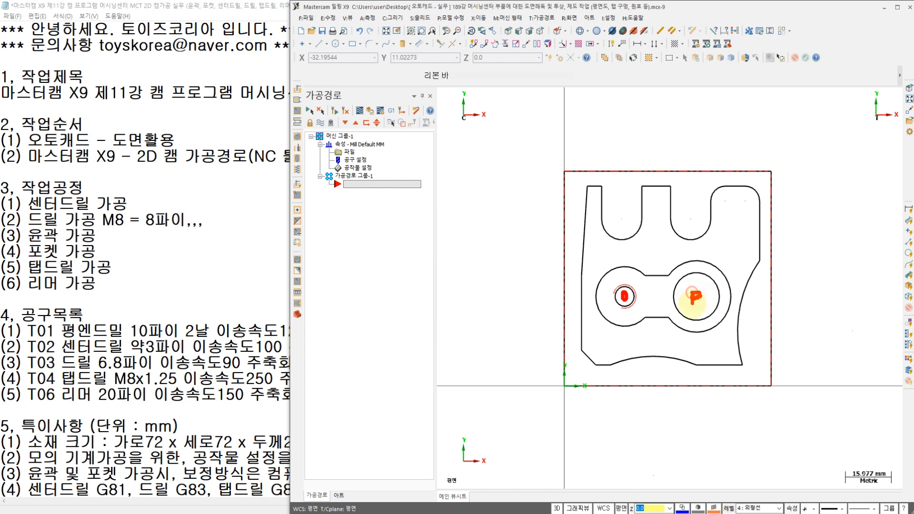
left_click_drag(628, 229, 624, 300)
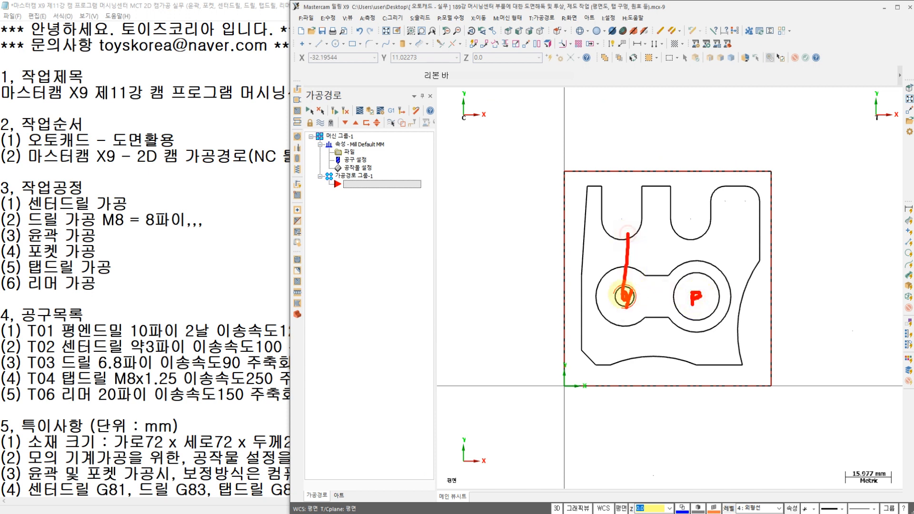
left_click_drag(702, 240, 703, 302)
left_click_drag(618, 235, 619, 293)
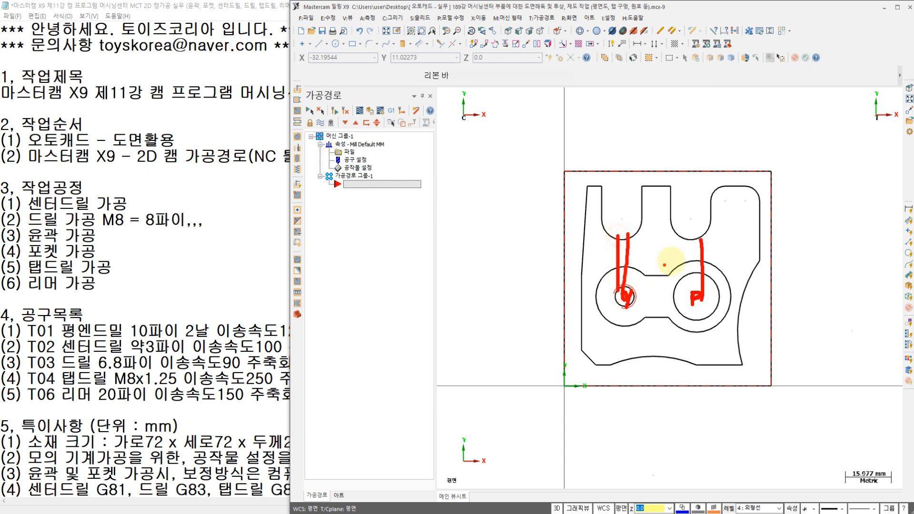
left_click_drag(680, 243, 694, 303)
left_click_drag(618, 362, 624, 308)
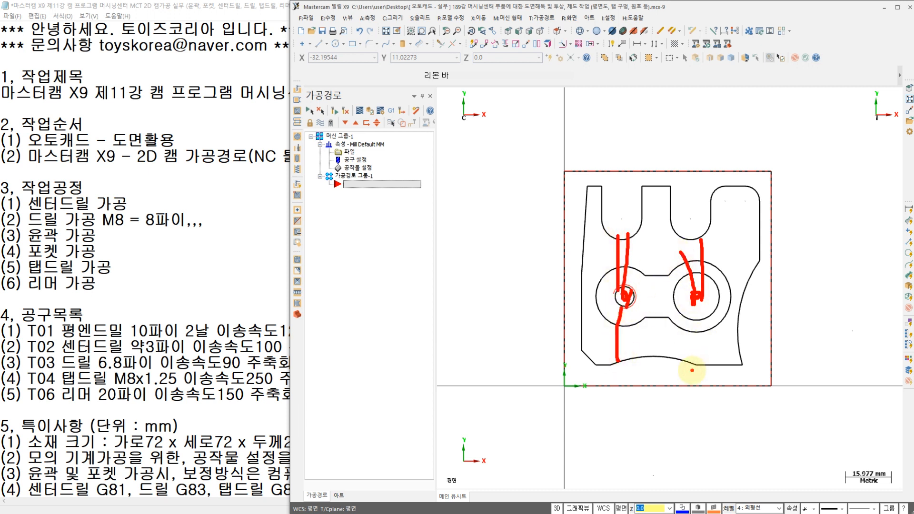
left_click_drag(692, 369, 694, 323)
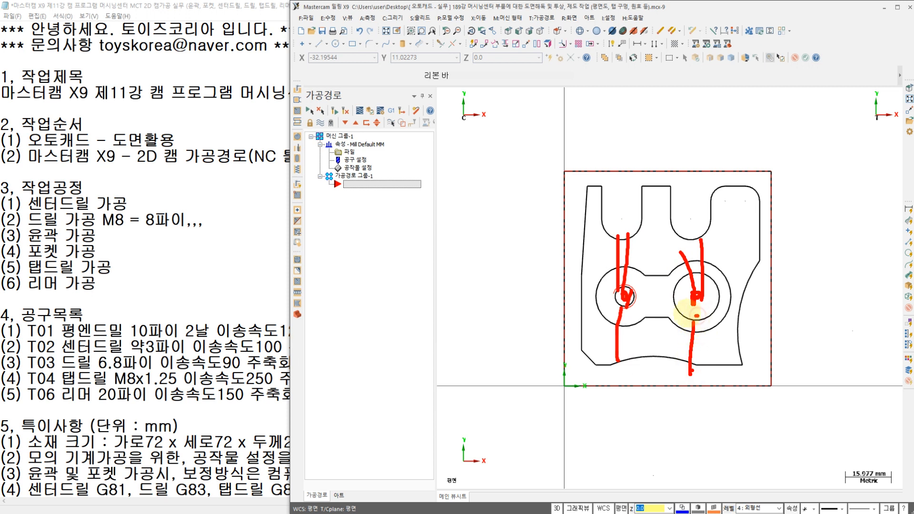
mouse_move(697, 315)
left_mouse_down()
mouse_move(686, 298)
mouse_move(698, 328)
left_mouse_up()
left_click_drag(721, 267, 739, 280)
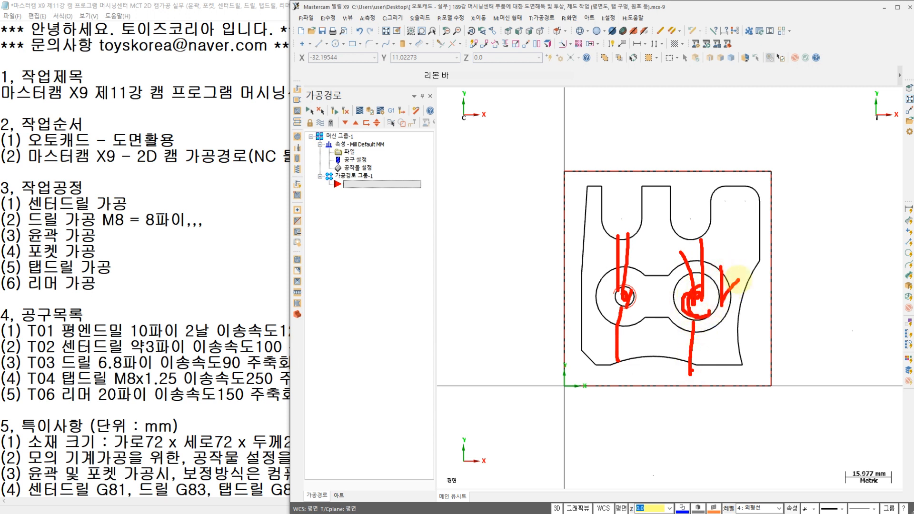
key("Escape")
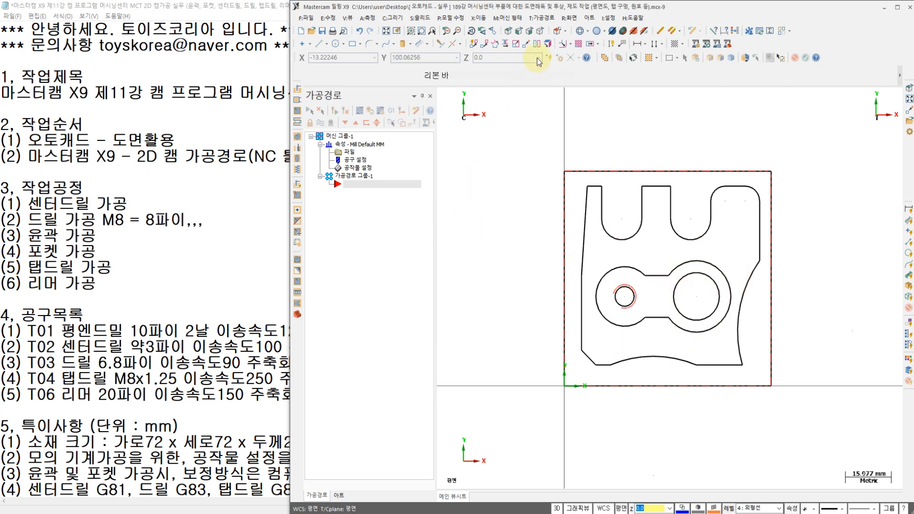
Step: Start a drill toolpath and choose the small tapped-hole circle and the large reamed-hole circle as its entities
left_click(543, 18)
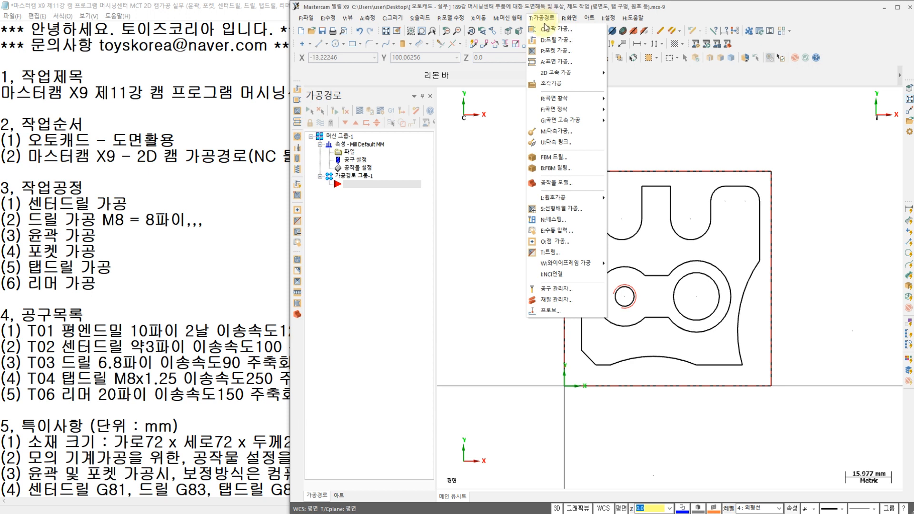
left_click(556, 41)
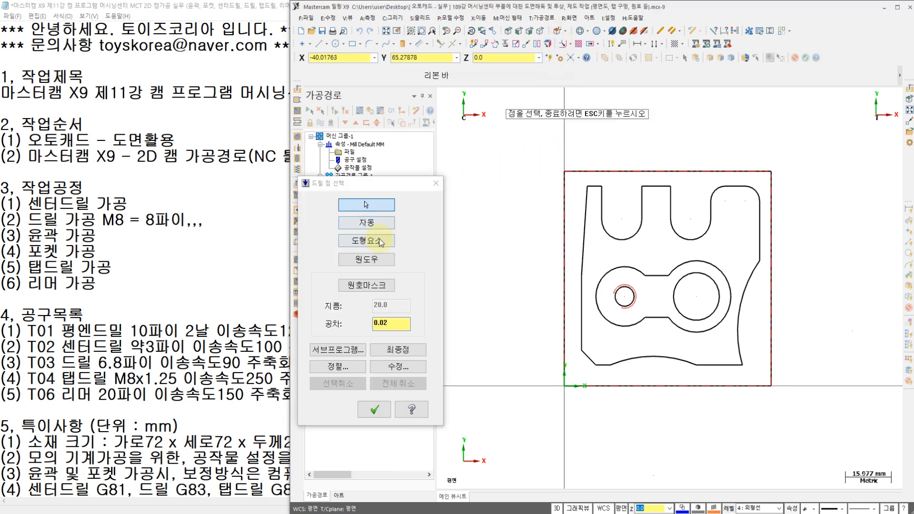
left_click(381, 243)
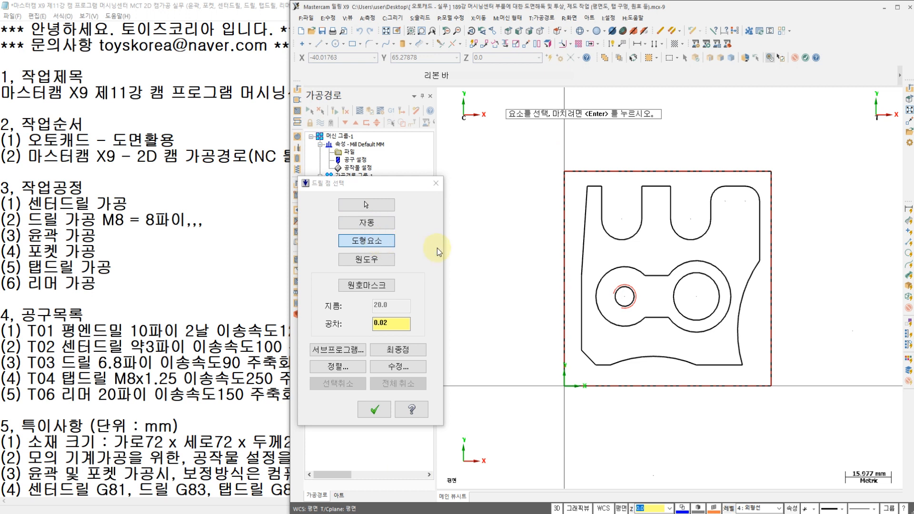
left_click(625, 299)
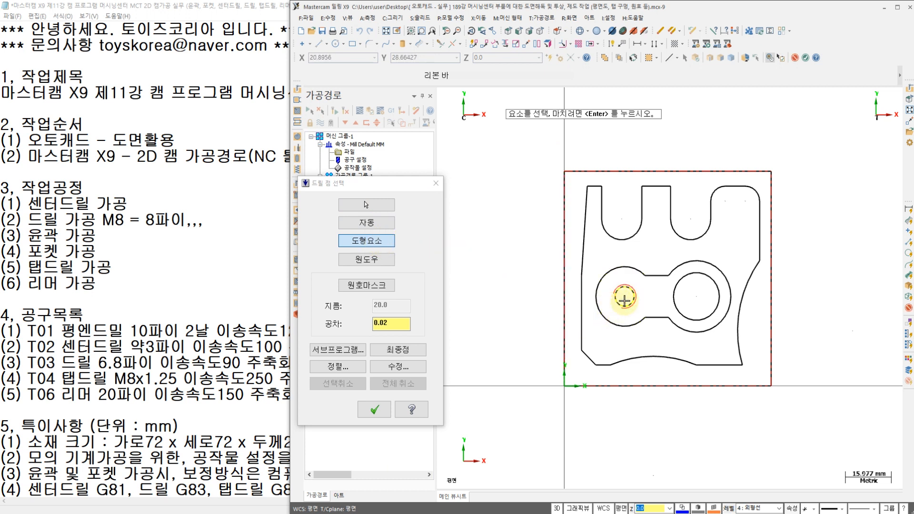
left_click(682, 315)
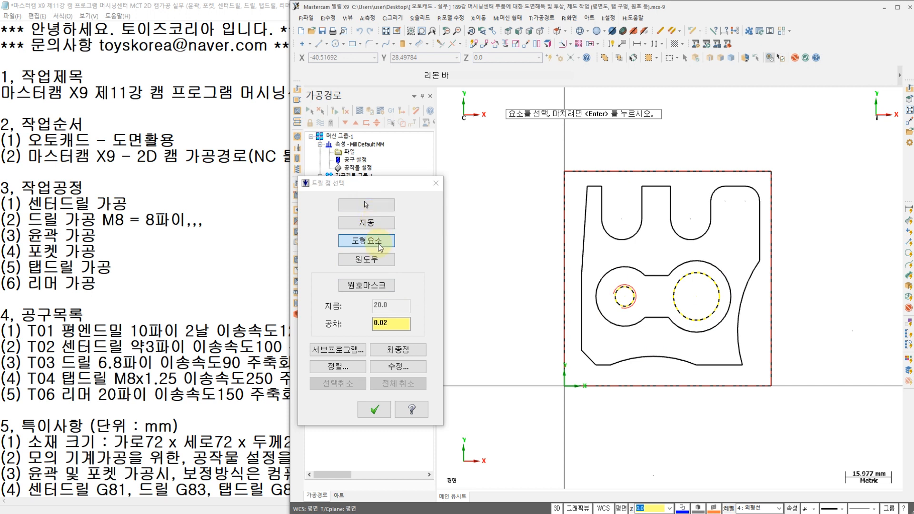
left_click(618, 298)
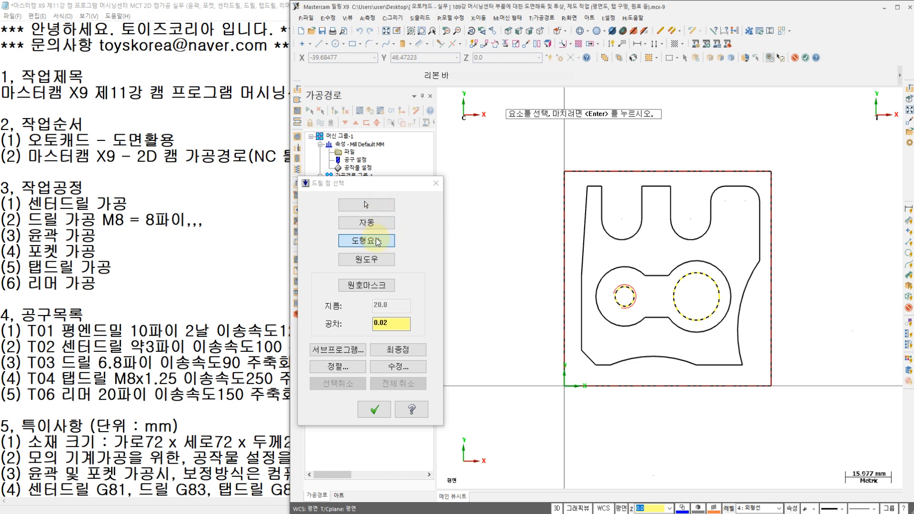
left_click(375, 417)
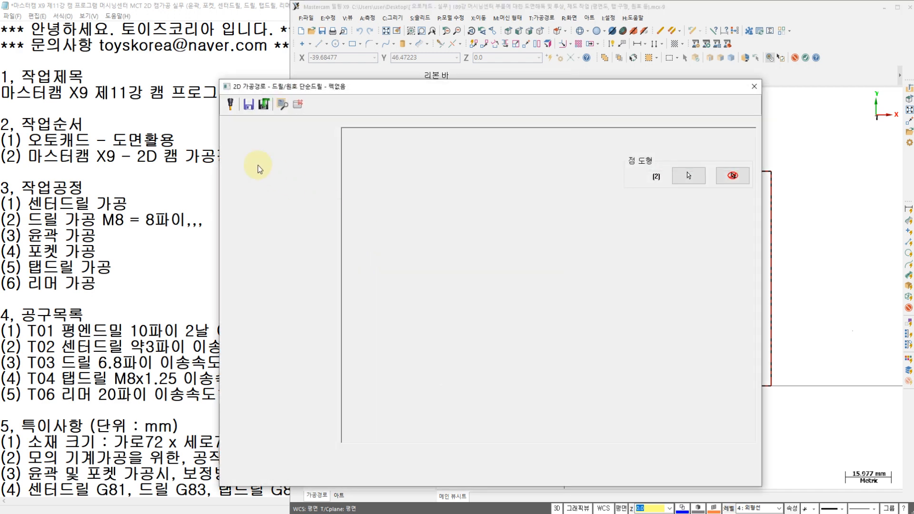
Step: Create a new center drill tool for the toolpath with a 3.18 mm drill diameter
left_click(252, 141)
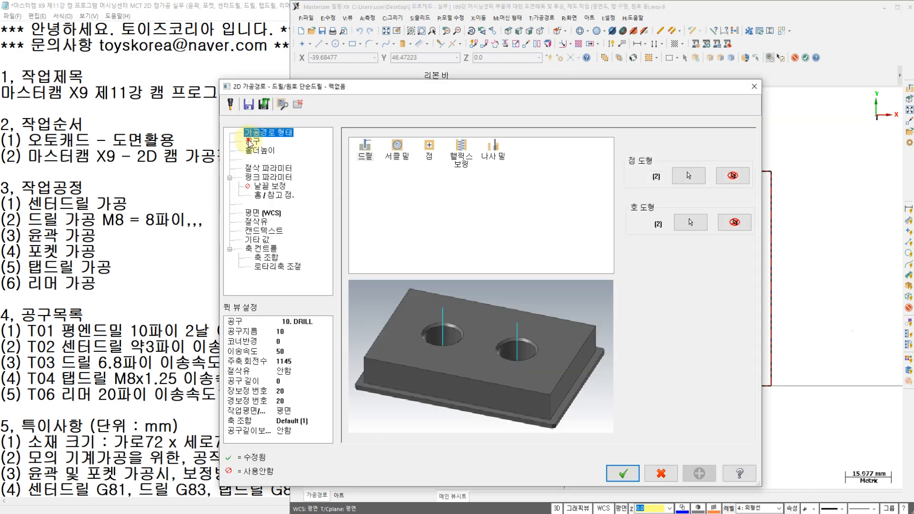
right_click(414, 199)
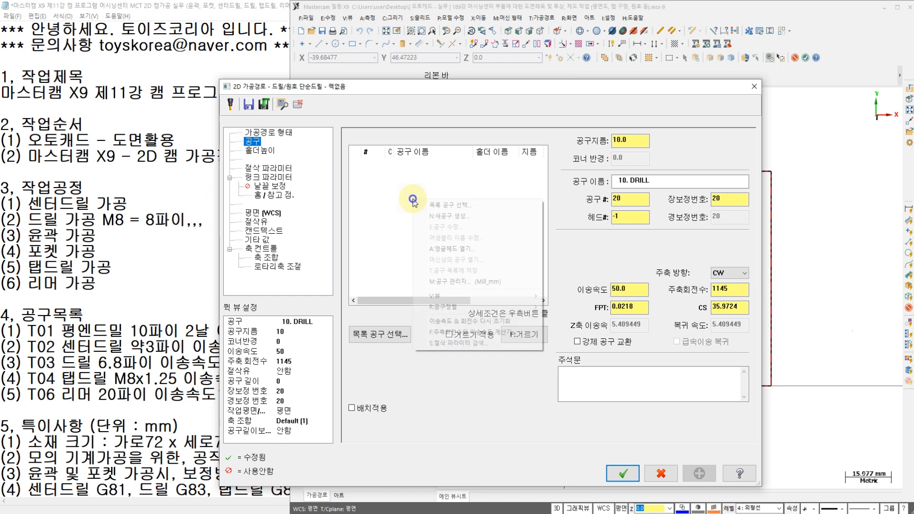
left_click(450, 206)
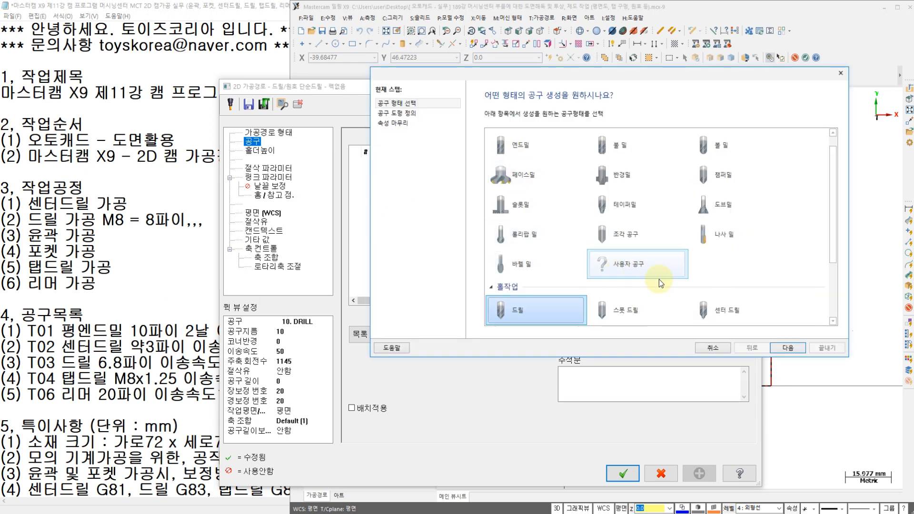
left_click(724, 310)
left_click(787, 349)
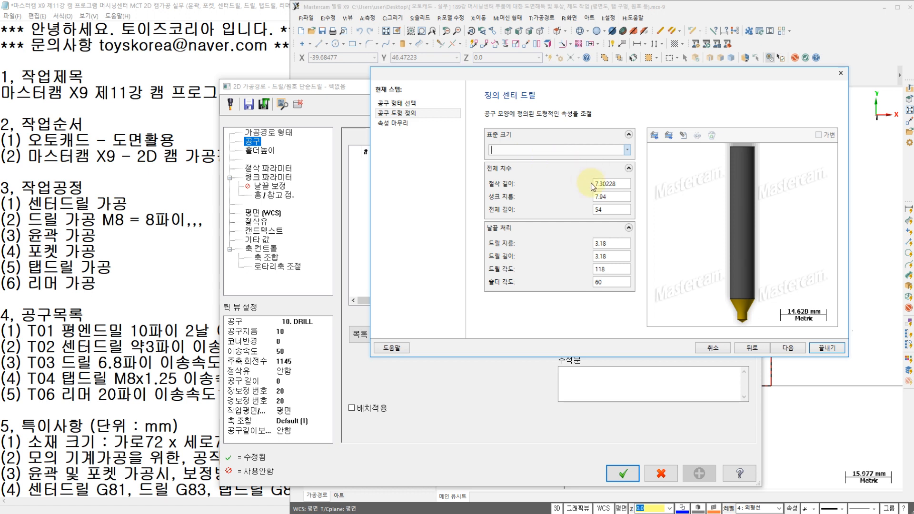
left_click(609, 243)
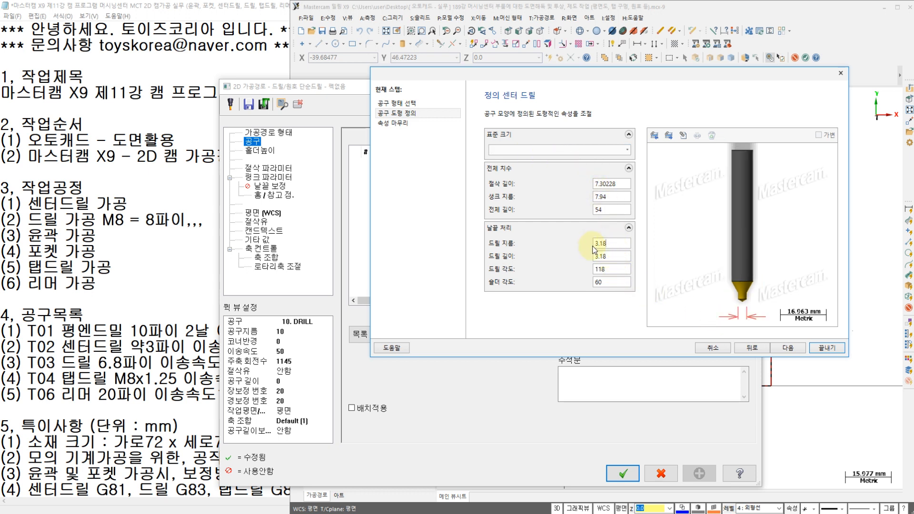
Step: Set the center drill's feed rate to 100 and its plunge and retract rates to 0, checking against the T02 entry in the notes
left_click(788, 348)
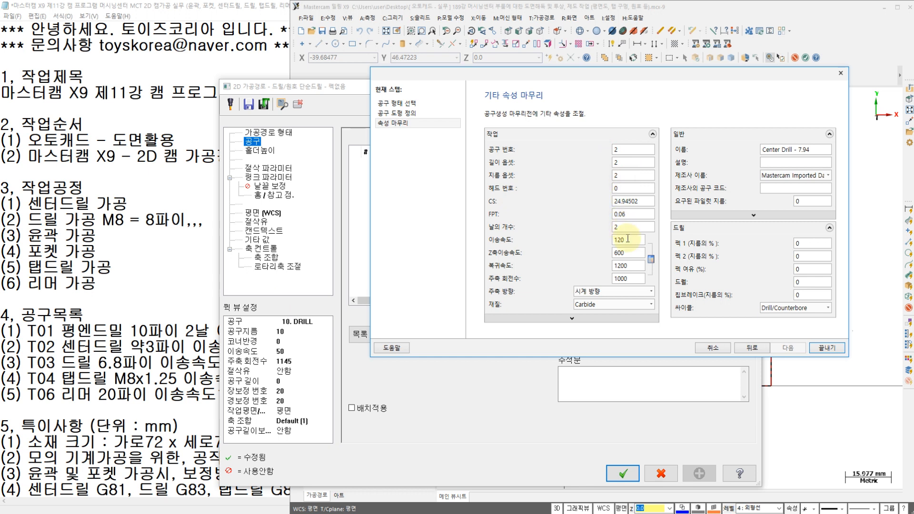
type("100")
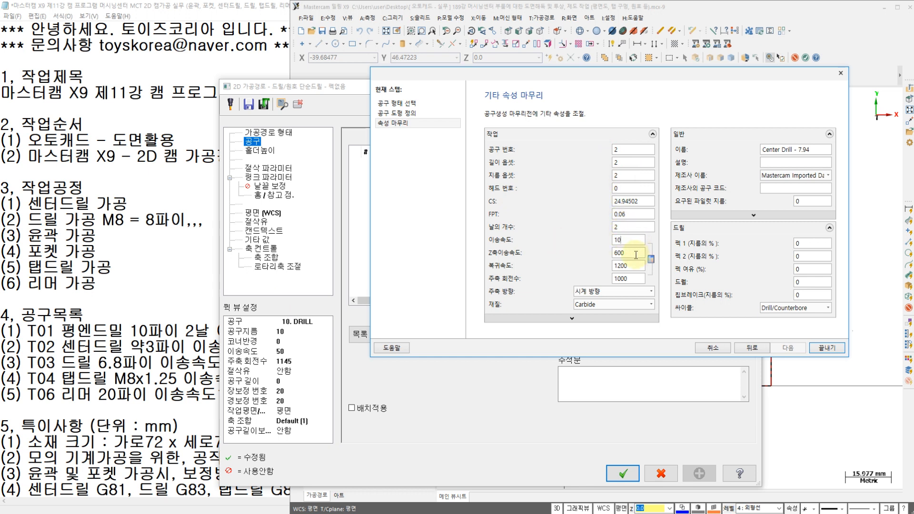
double_click(629, 252)
type("0")
double_click(627, 265)
type("0")
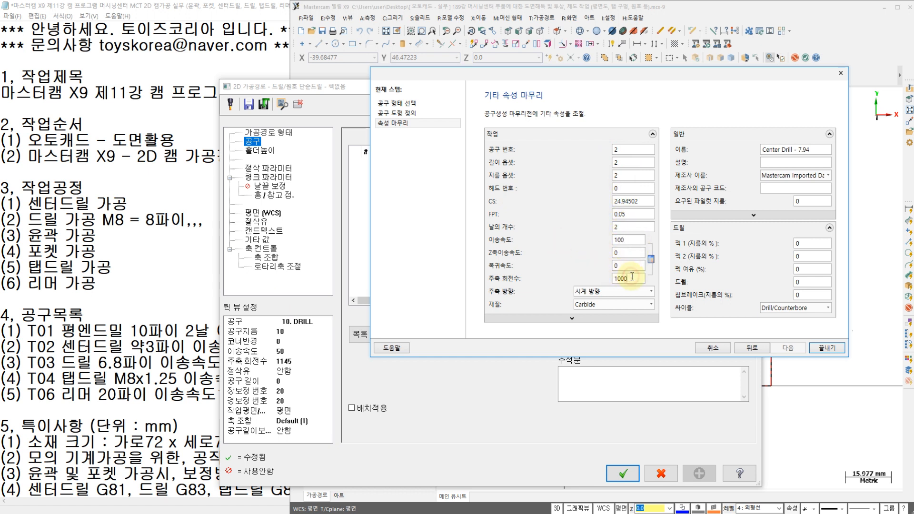
left_click(162, 346)
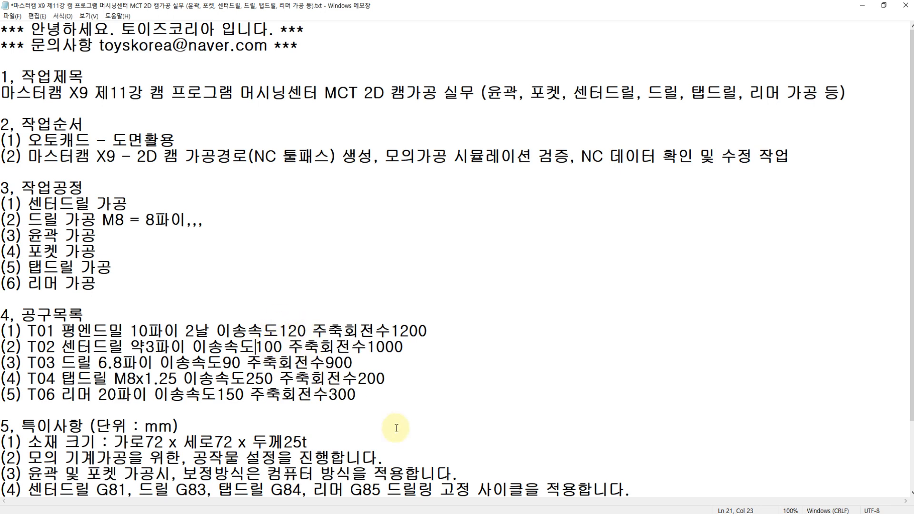
left_click(624, 513)
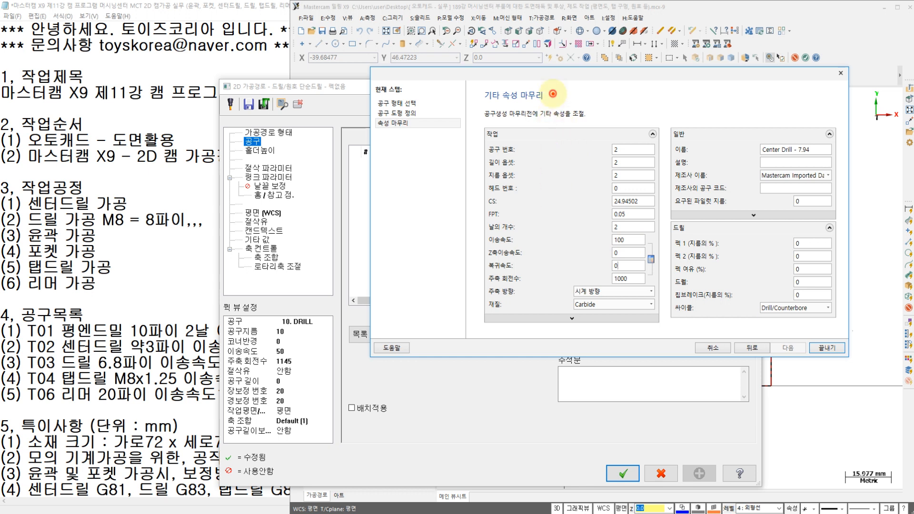
mouse_move(553, 92)
left_mouse_down()
mouse_move(551, 211)
mouse_move(563, 191)
left_mouse_up()
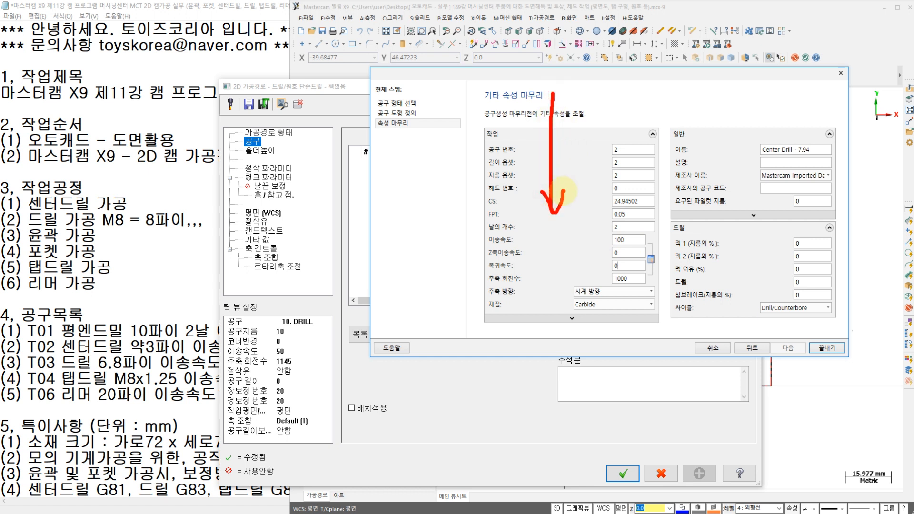
mouse_move(588, 120)
left_mouse_down()
mouse_move(590, 180)
mouse_move(602, 143)
left_mouse_up()
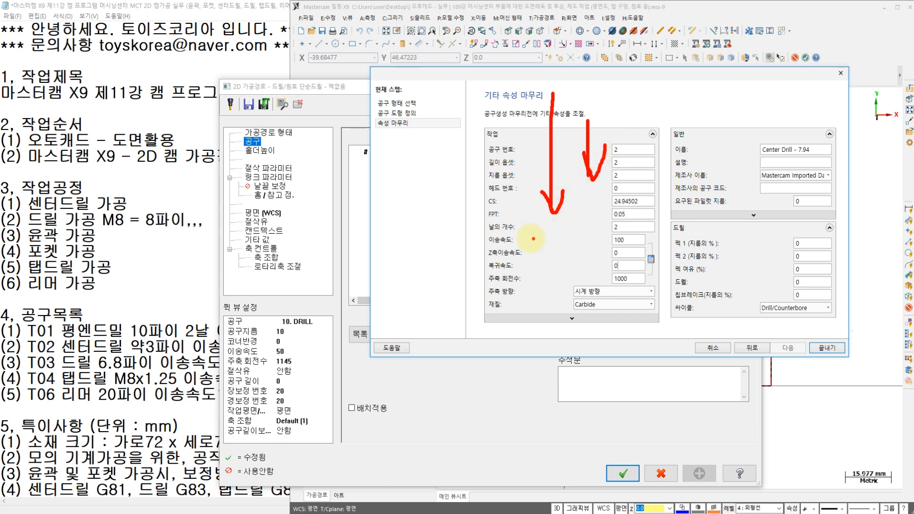
left_click_drag(566, 228, 567, 224)
mouse_move(515, 248)
left_mouse_down()
mouse_move(473, 244)
mouse_move(504, 228)
mouse_move(548, 238)
mouse_move(582, 228)
mouse_move(586, 244)
left_mouse_up()
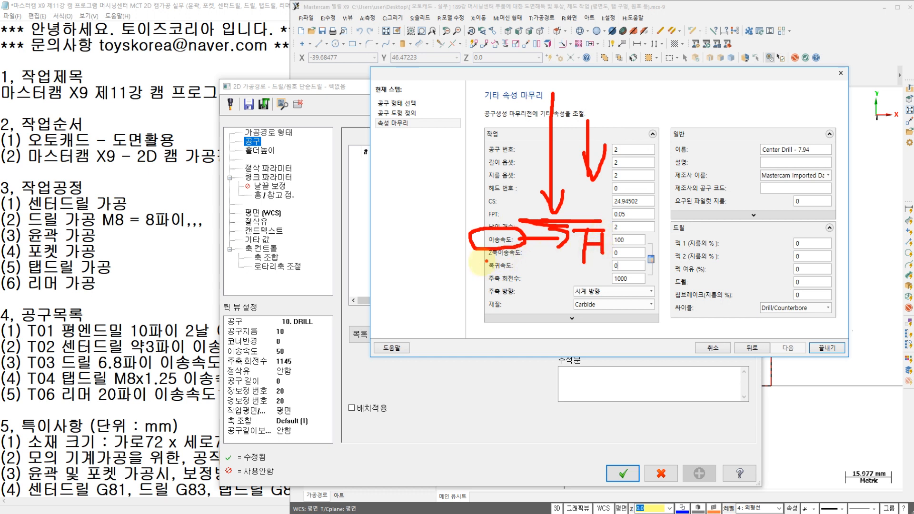
left_click_drag(474, 261, 522, 255)
left_click_drag(500, 255, 488, 251)
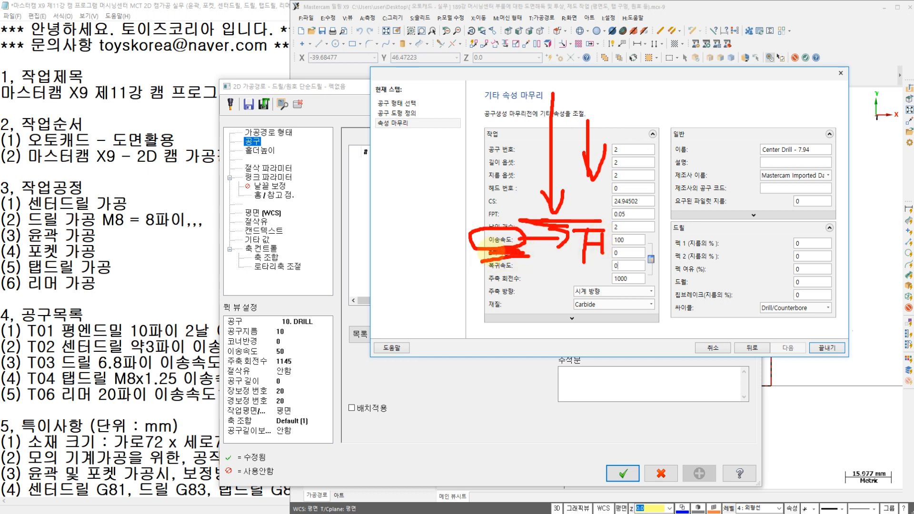
left_click_drag(456, 219, 481, 218)
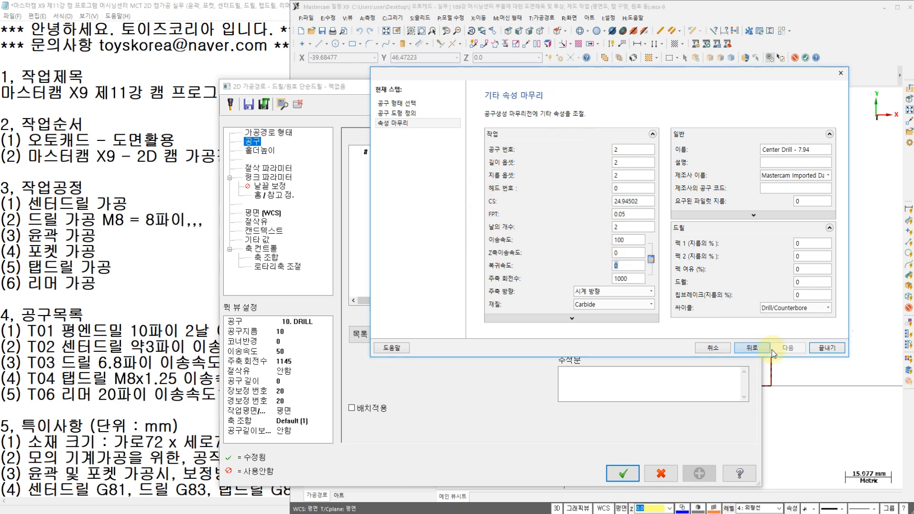
Step: Finish the center drill definition and accept the adjusted tool settings for the drill toolpath
left_click(818, 351)
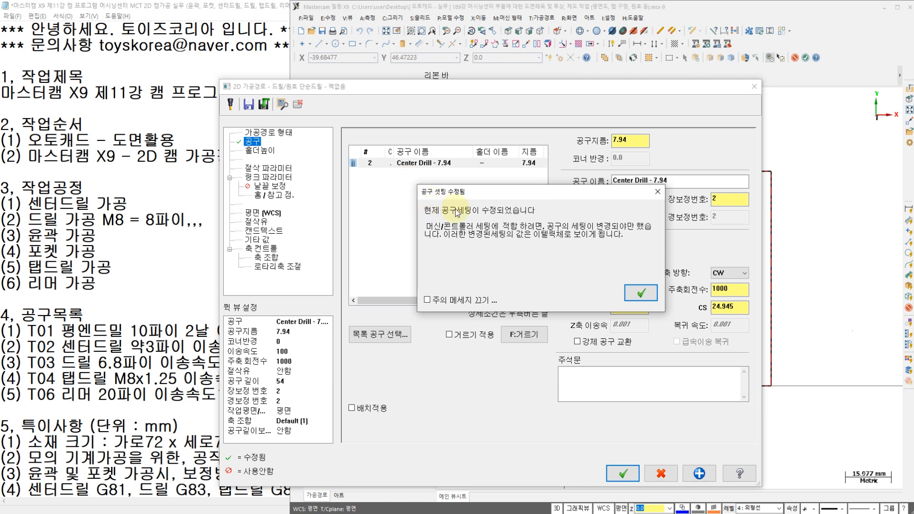
left_click(633, 299)
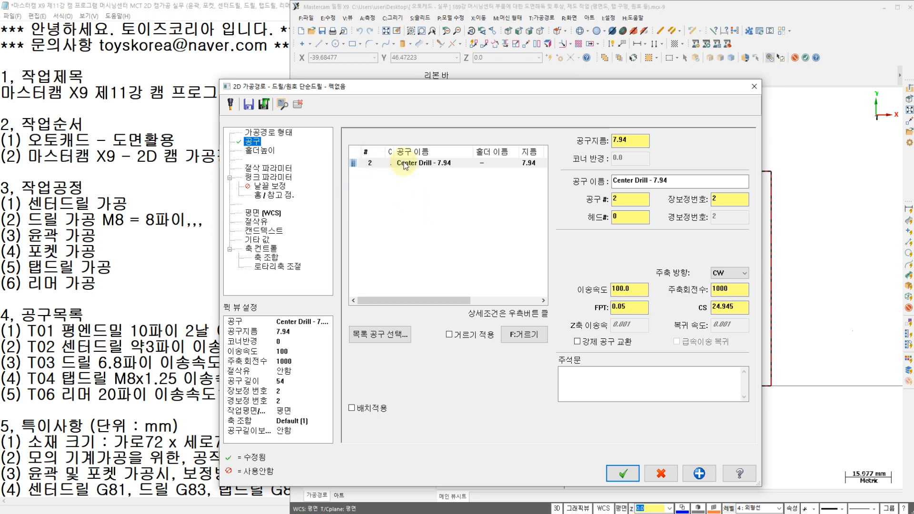
Step: Keep the Drill/Counterbore cycle, enable the 50 mm clearance height, make the feed height absolute, and set the center-drill depth to absolute -3
left_click(282, 169)
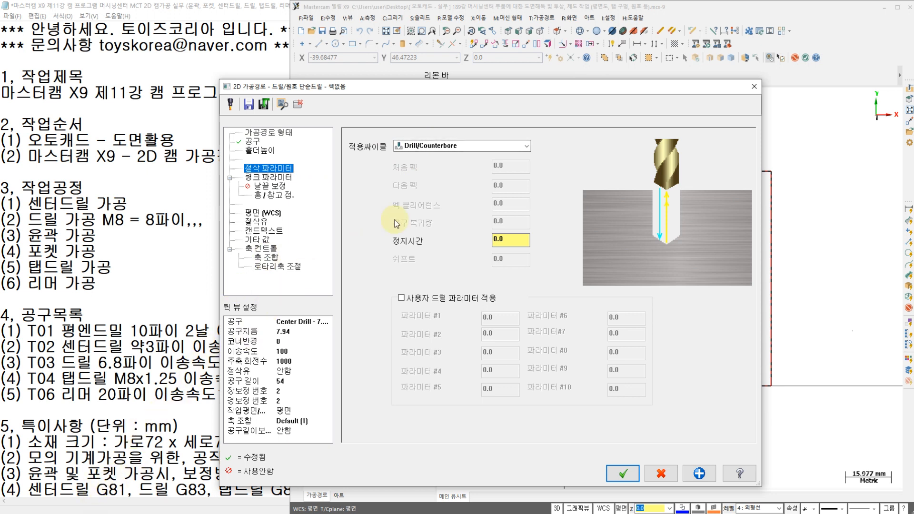
left_click(497, 237)
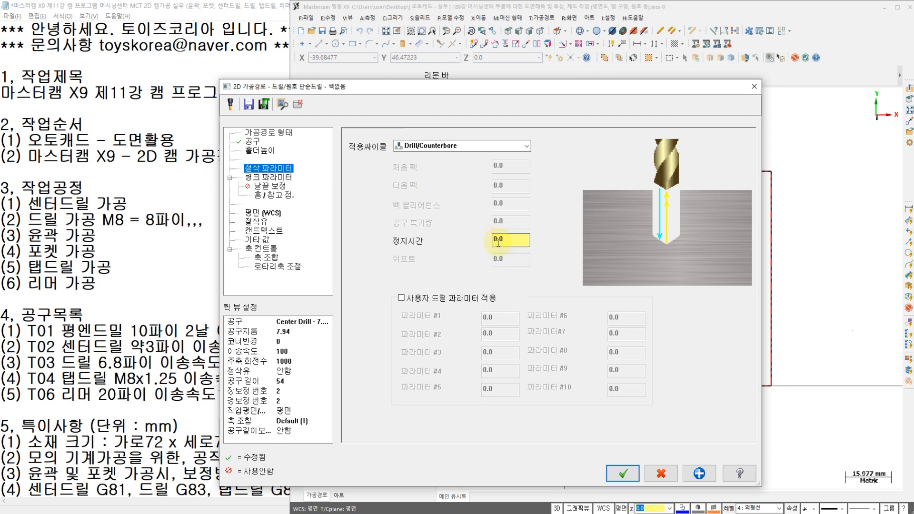
left_click(274, 177)
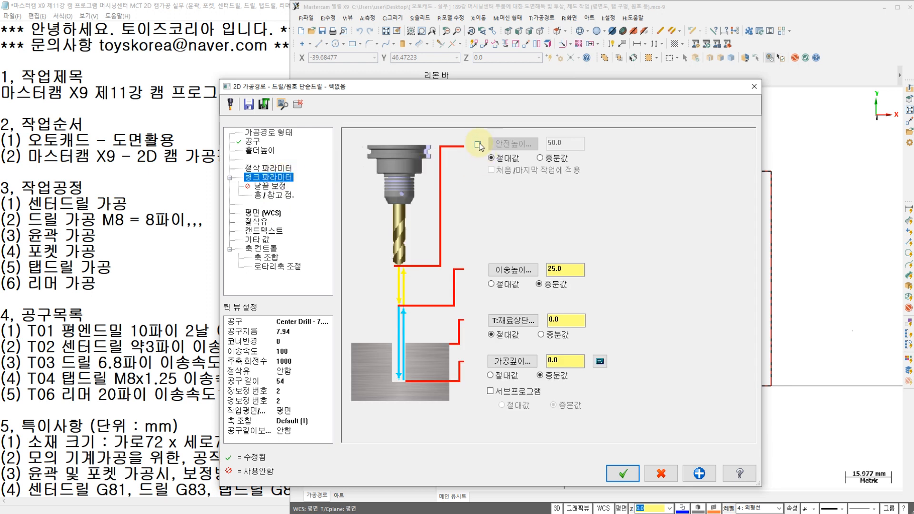
left_click(478, 145)
left_click(504, 285)
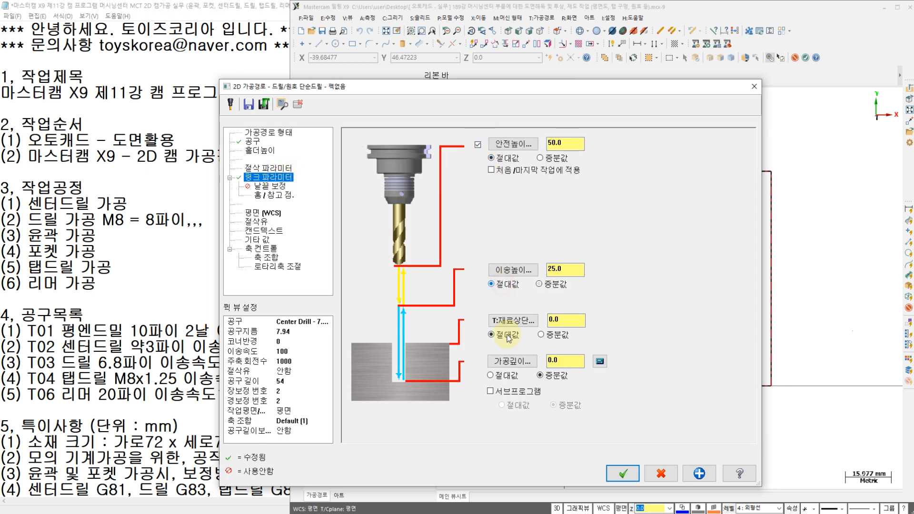
left_click(566, 361)
type("-3")
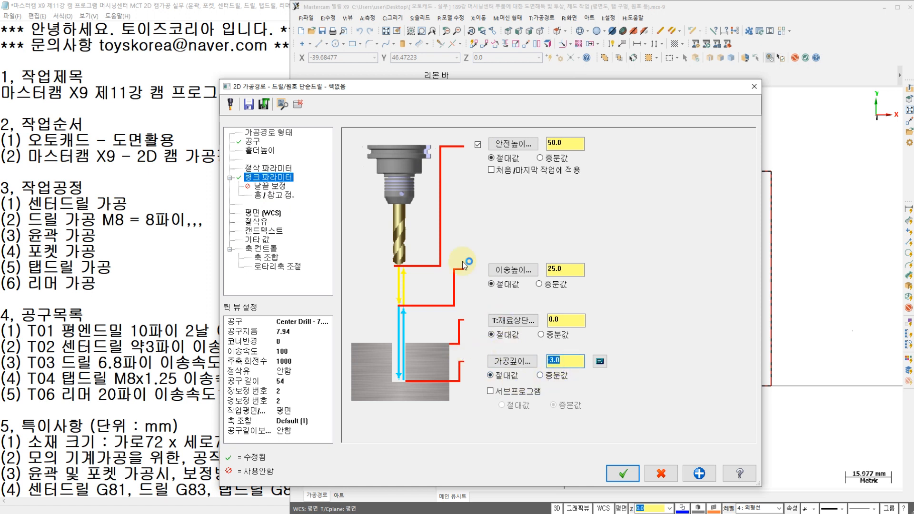
Step: Turn Flood coolant on for the center drill operation and generate the toolpath
left_click(268, 222)
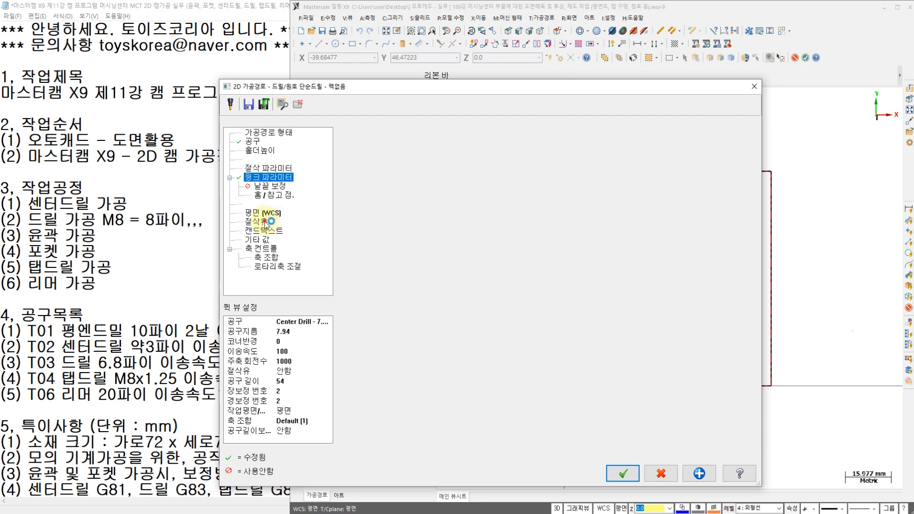
left_click(553, 202)
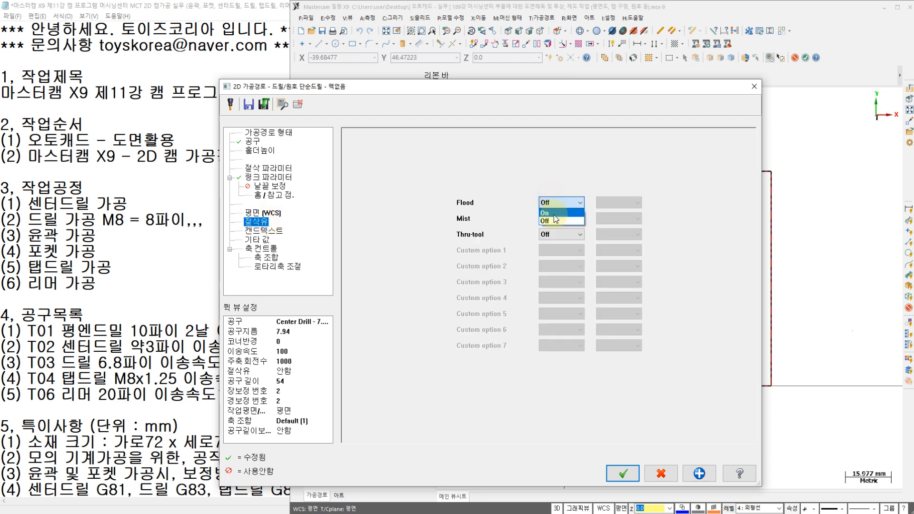
left_click(554, 216)
left_click(632, 478)
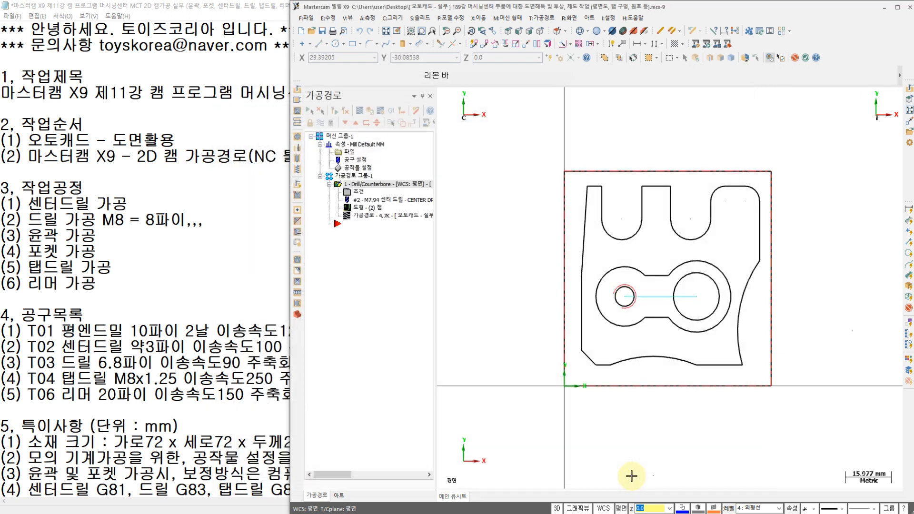
Step: Inspect the center drill toolpath from the front view, and return to the top view
right_click(526, 261)
left_click(560, 340)
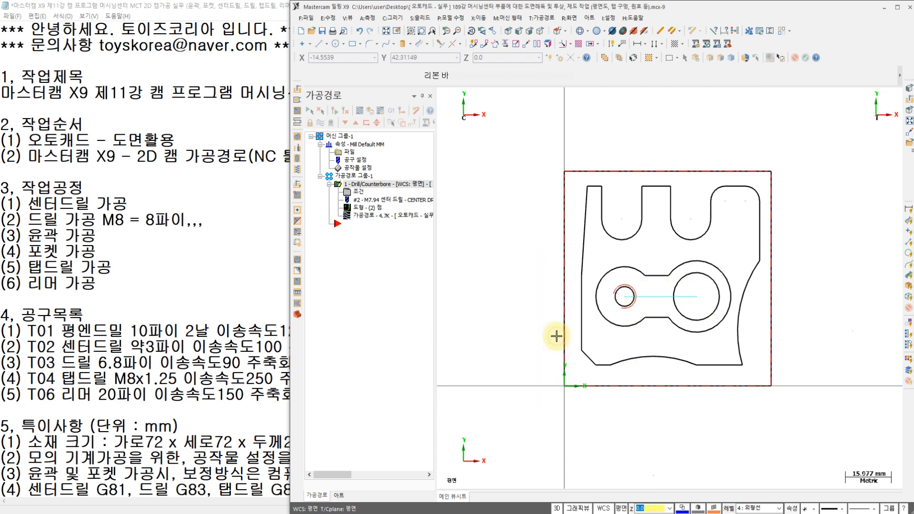
scroll(669, 240, "up", 2)
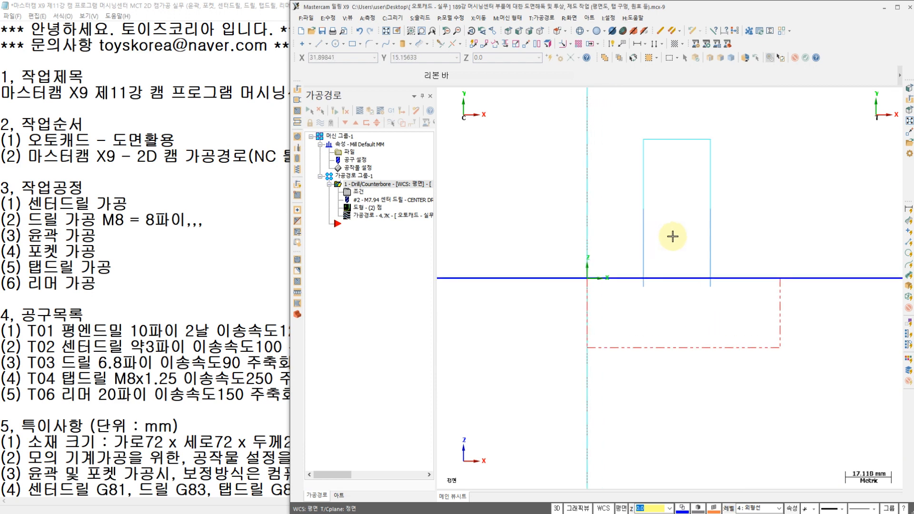
right_click(535, 229)
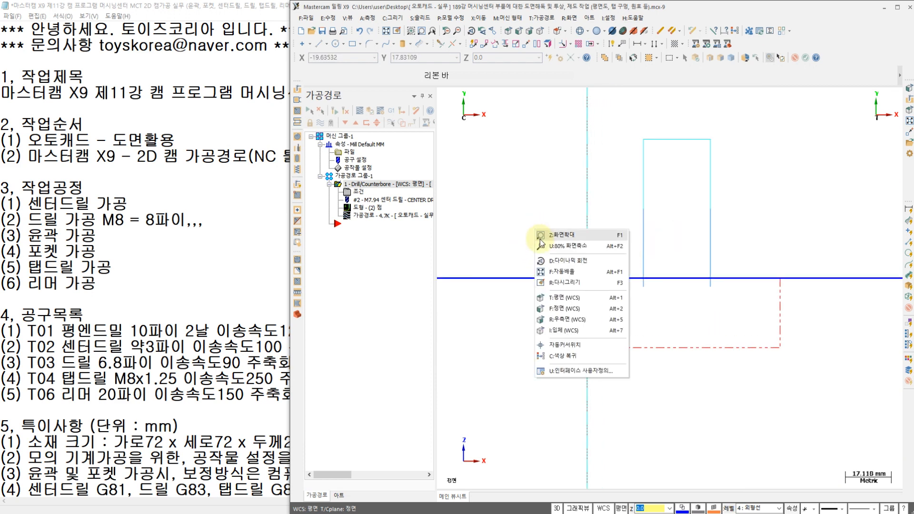
left_click(566, 299)
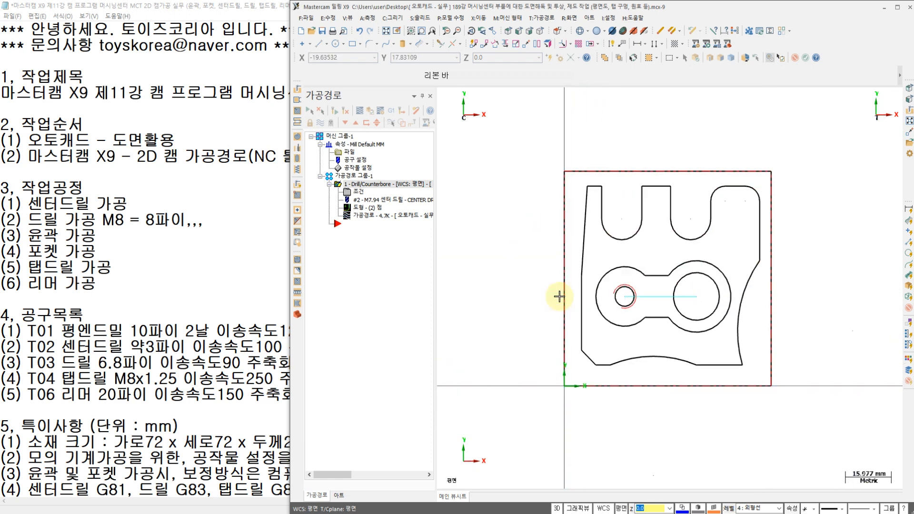
Step: Start another drill toolpath, reusing the two hole points of the previous drill operation
left_click(541, 18)
left_click(545, 40)
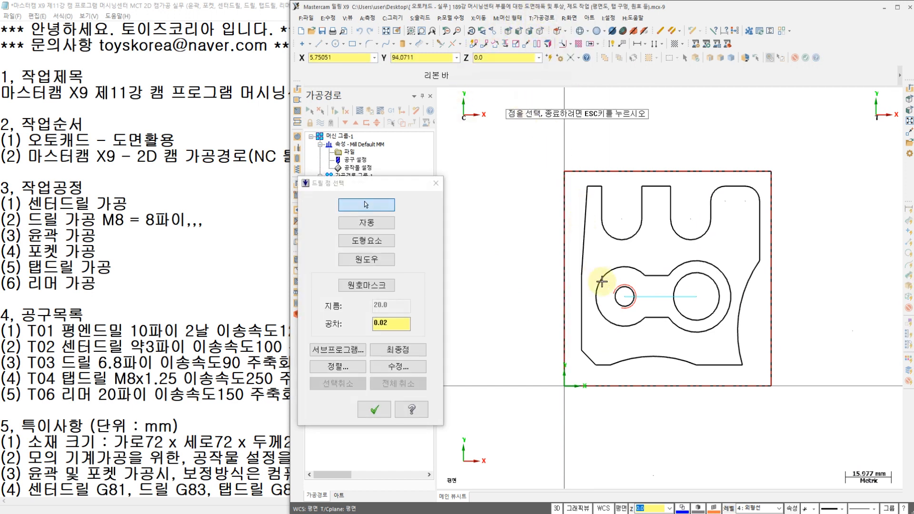
left_click(686, 297)
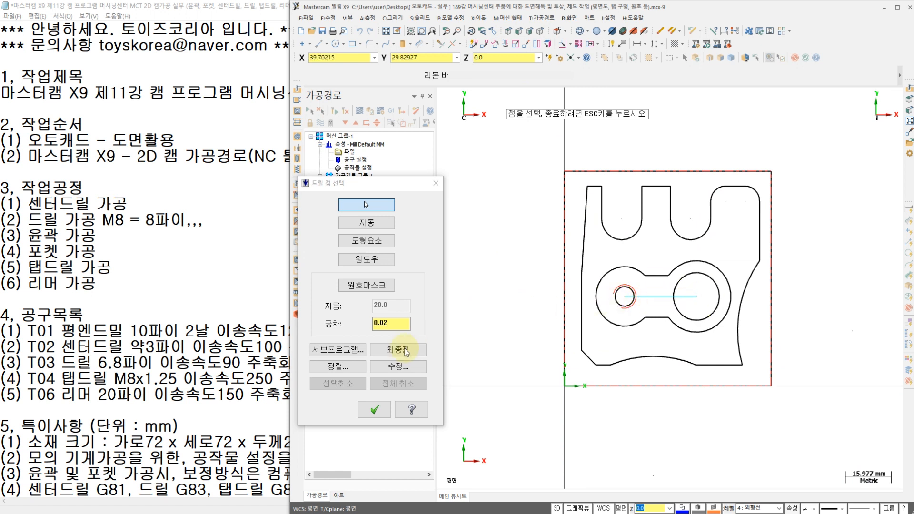
left_click(398, 350)
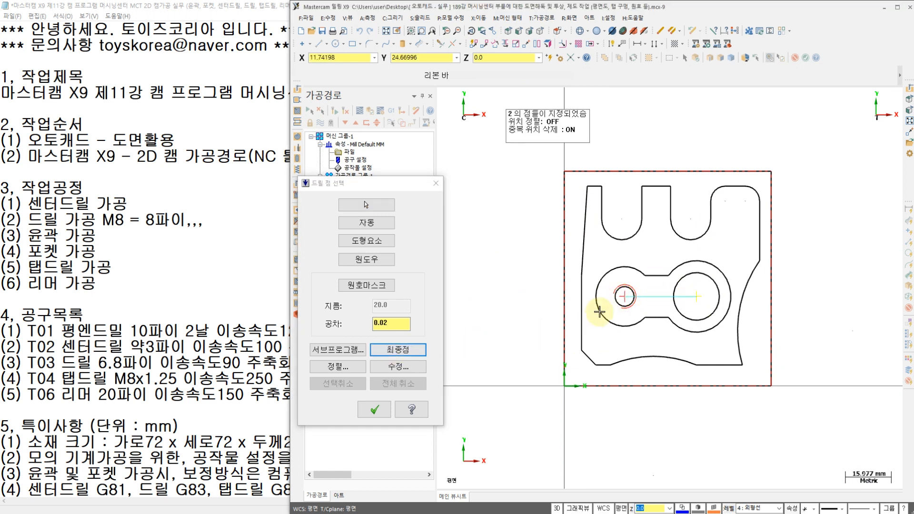
left_click(374, 411)
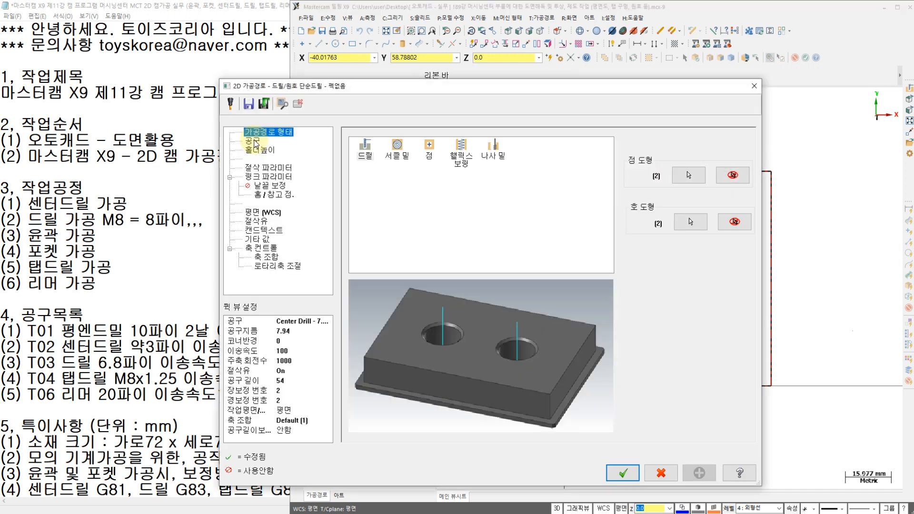
Step: Create a new standard drill tool with a 6.8 mm diameter for the T03 entry in the notes
right_click(404, 210)
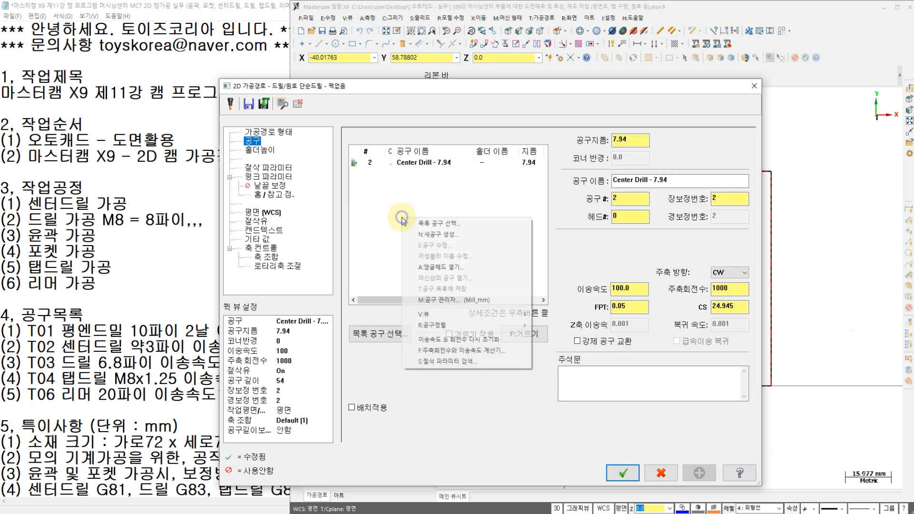
left_click(428, 235)
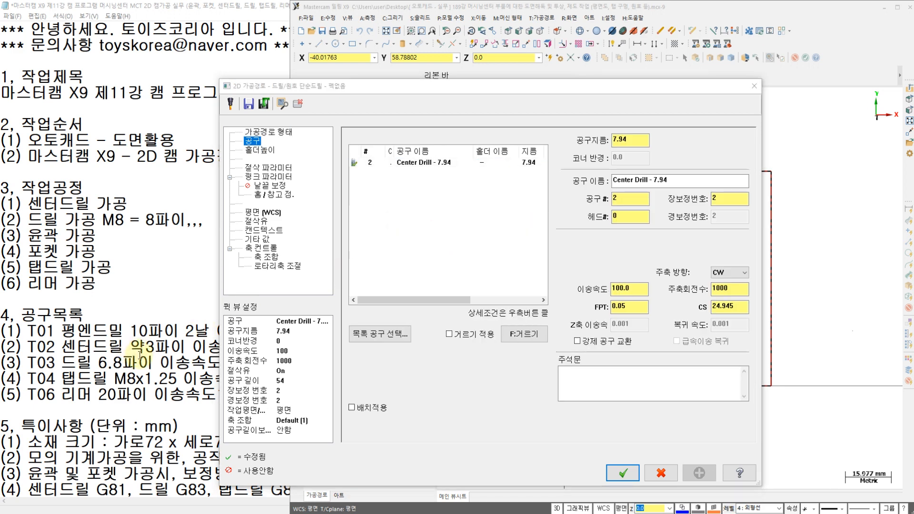
left_click(140, 355)
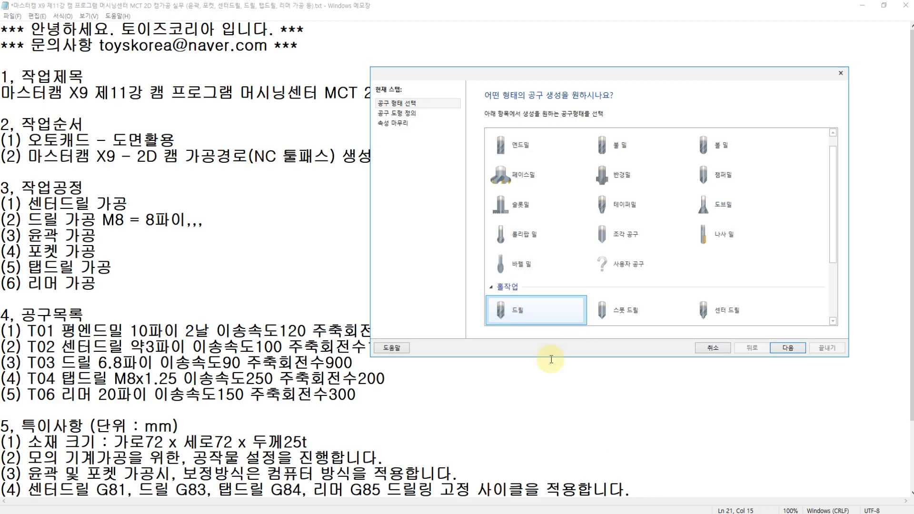
left_click(576, 311)
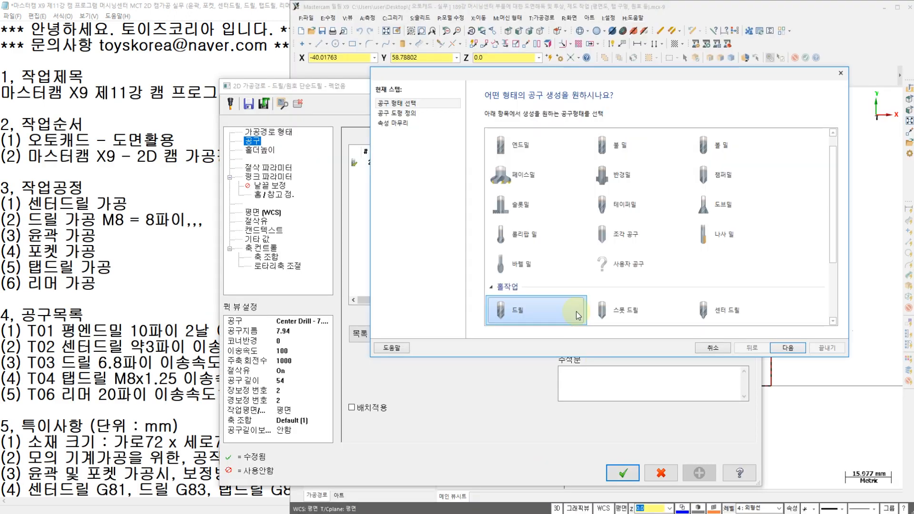
left_click(519, 309)
left_click(788, 349)
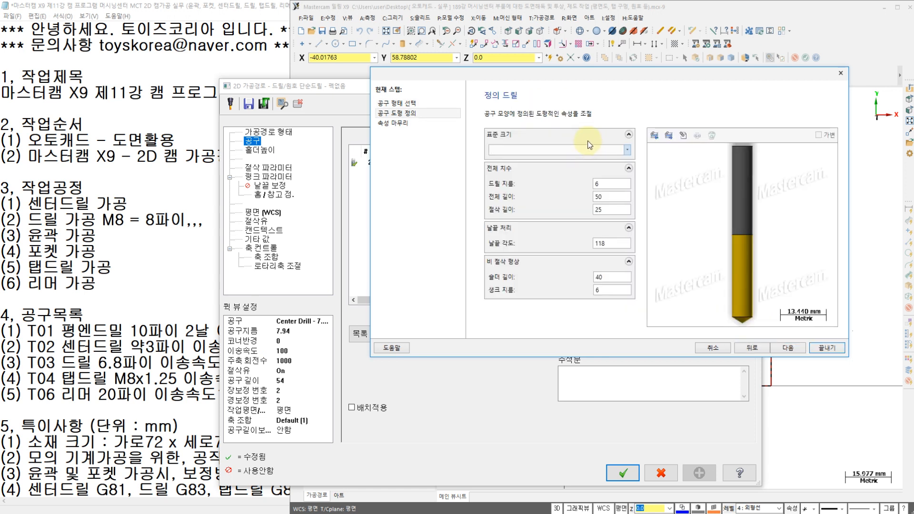
left_click(612, 184)
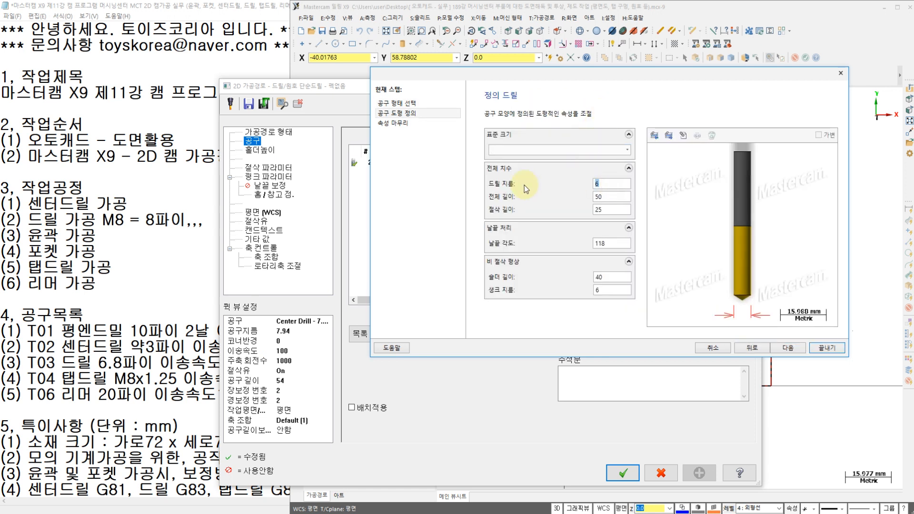
type("6.8")
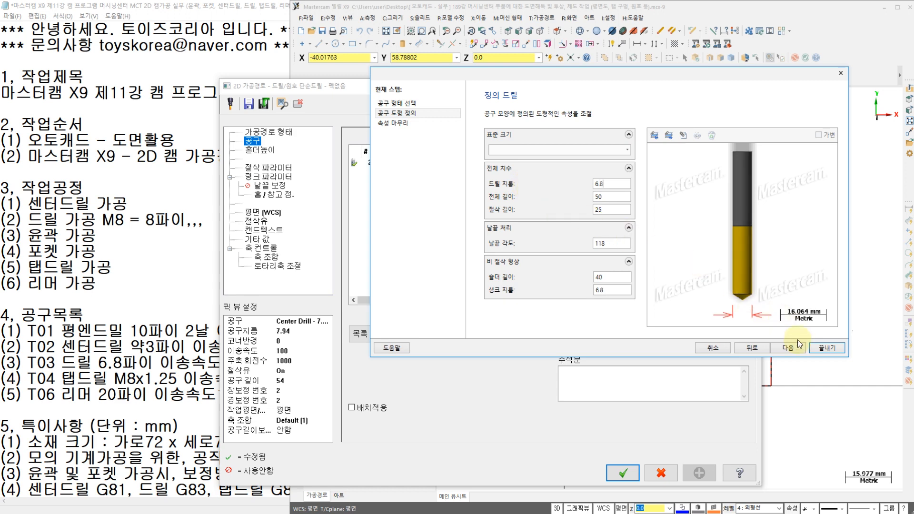
left_click(798, 342)
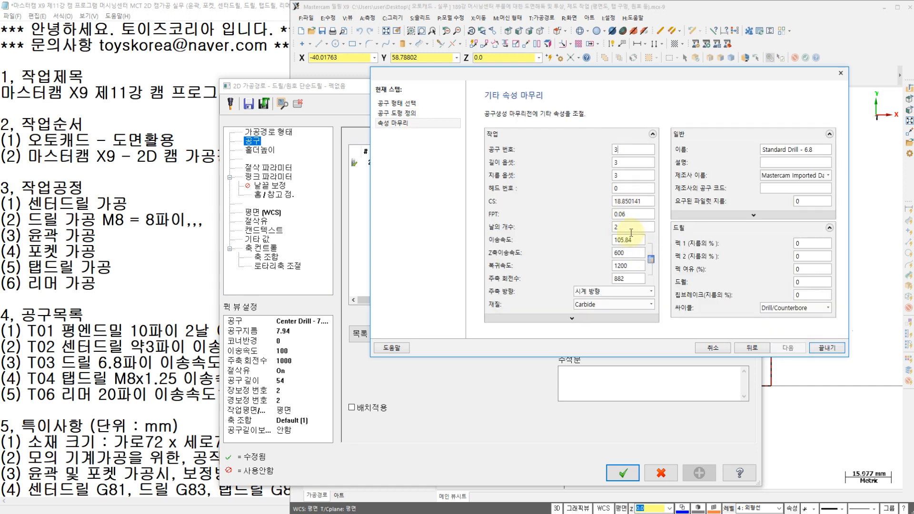
Step: Set the 6.8 mm drill's feed rate to 90, plunge and retract rates to 0, and spindle speed to 900, and finish the tool
double_click(628, 240)
type("90")
key("Tab")
type("0")
double_click(636, 265)
type("0")
key("Tab")
type("90")
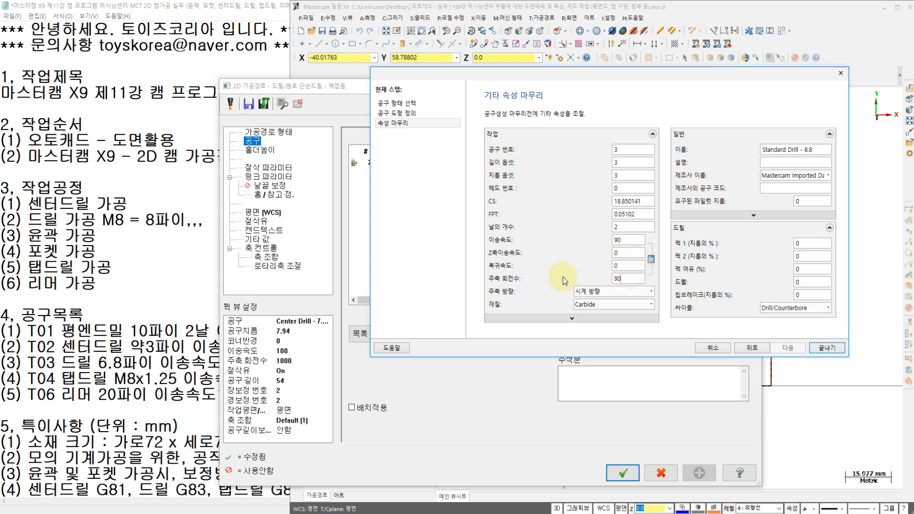
left_click(820, 349)
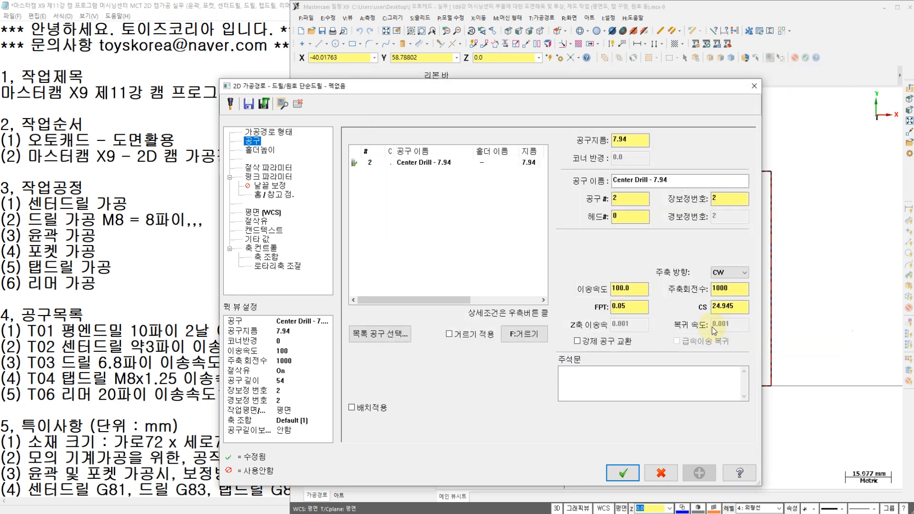
Step: Change the drilling cycle to peck drill with a peck amount of 3
left_click(267, 168)
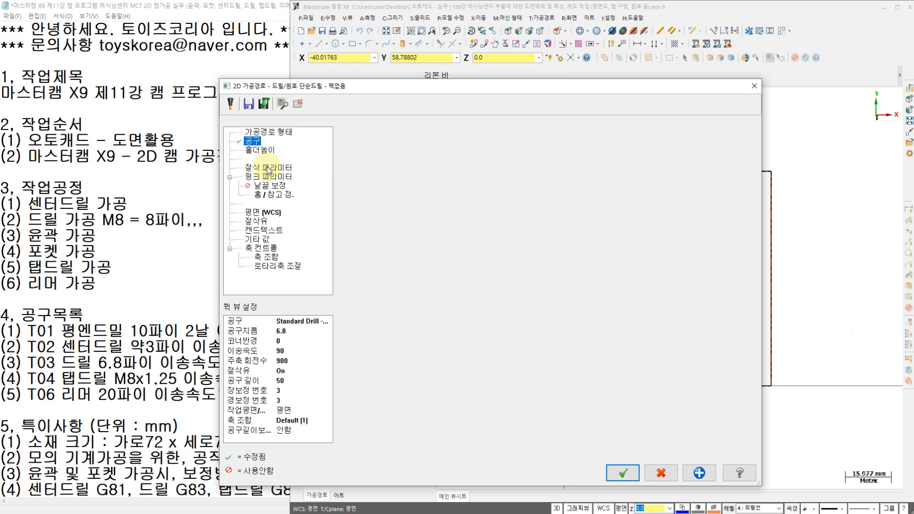
left_click(462, 146)
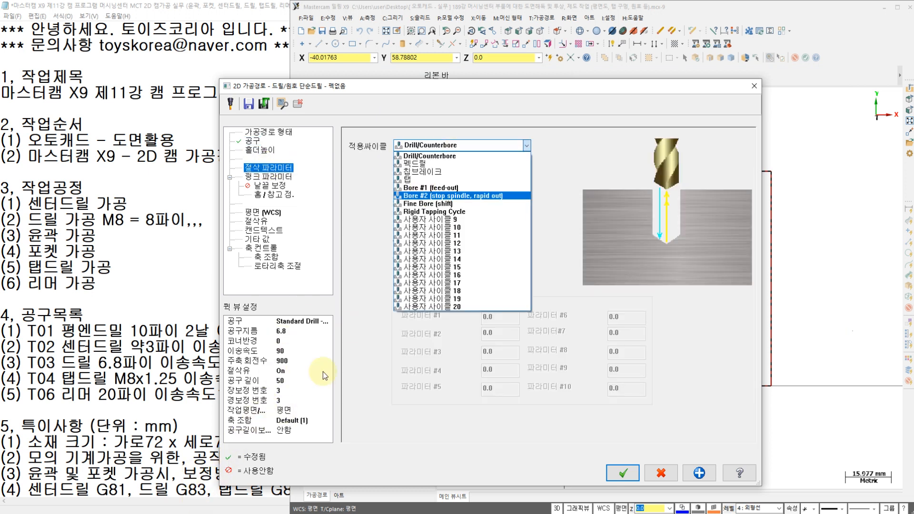
left_click(414, 163)
left_click(497, 164)
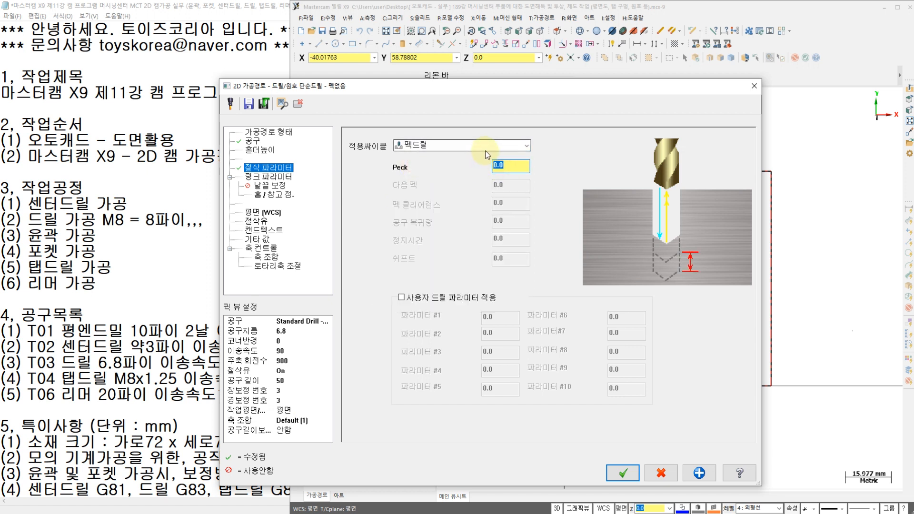
type("3")
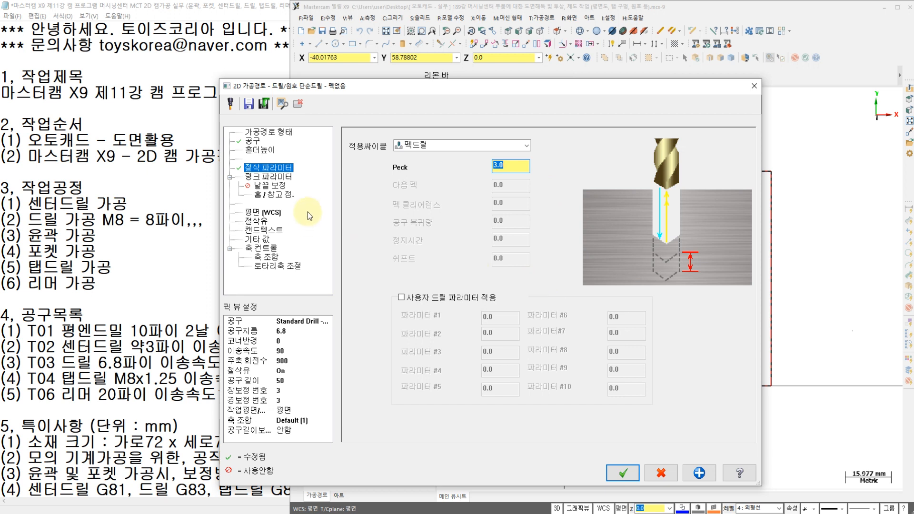
Step: Set the 6.8 mm peck drill's machining depth to -30, past the 25 mm thickness in the drawing, and generate the toolpath
left_click(276, 177)
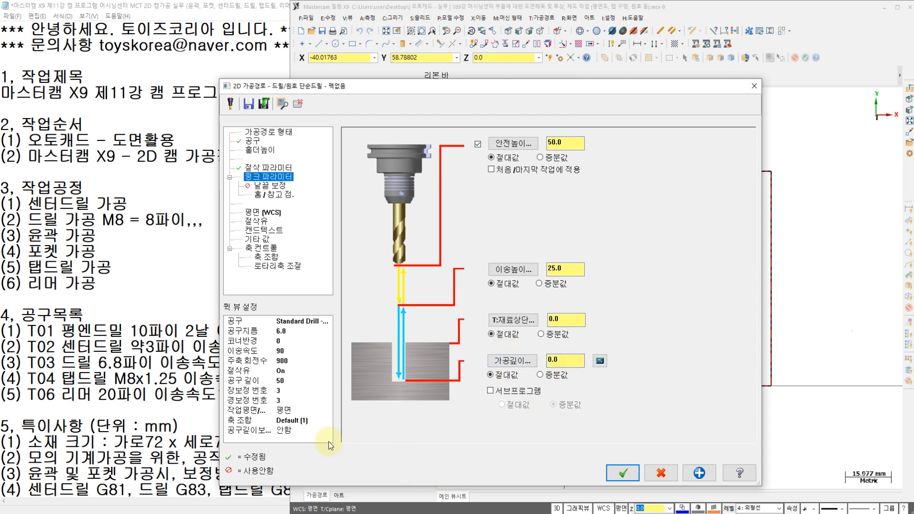
key("alt+Tab")
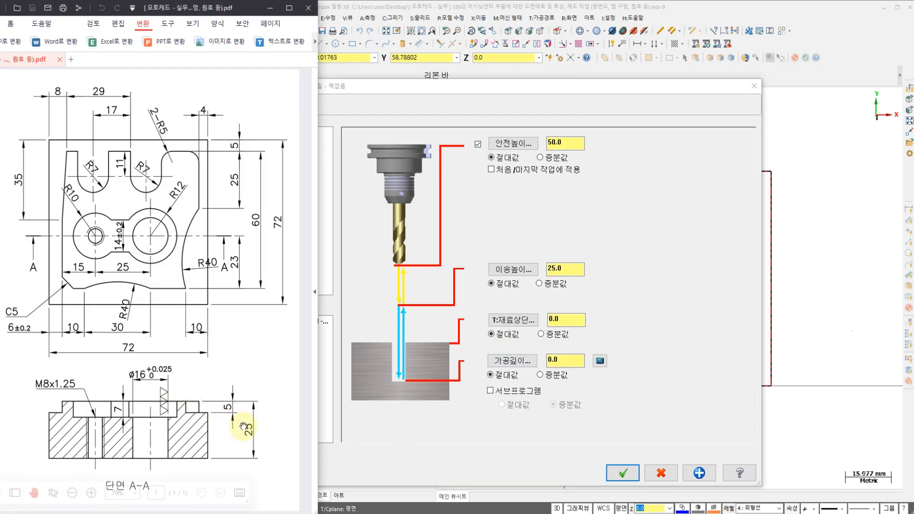
key("alt+Tab")
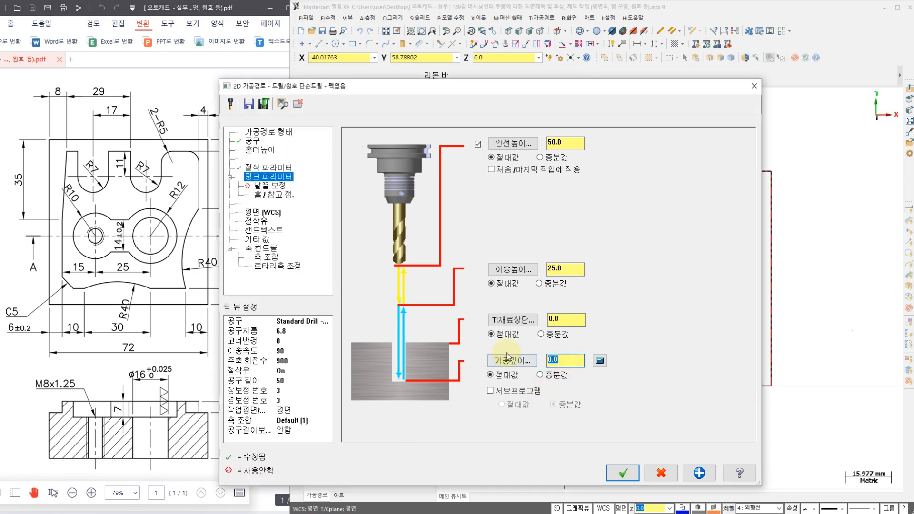
type("-25")
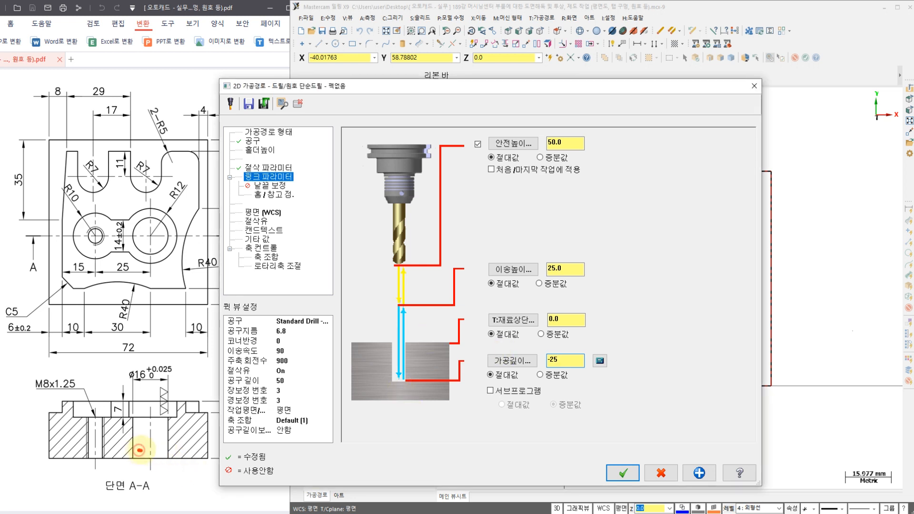
left_click_drag(160, 450, 161, 389)
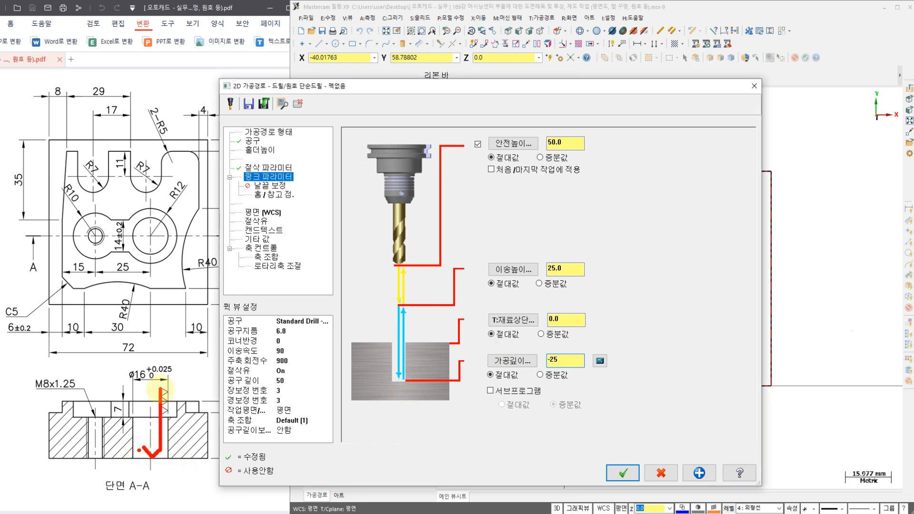
mouse_move(158, 468)
left_mouse_down()
mouse_move(172, 460)
mouse_move(189, 493)
mouse_move(212, 476)
left_mouse_up()
key("Escape")
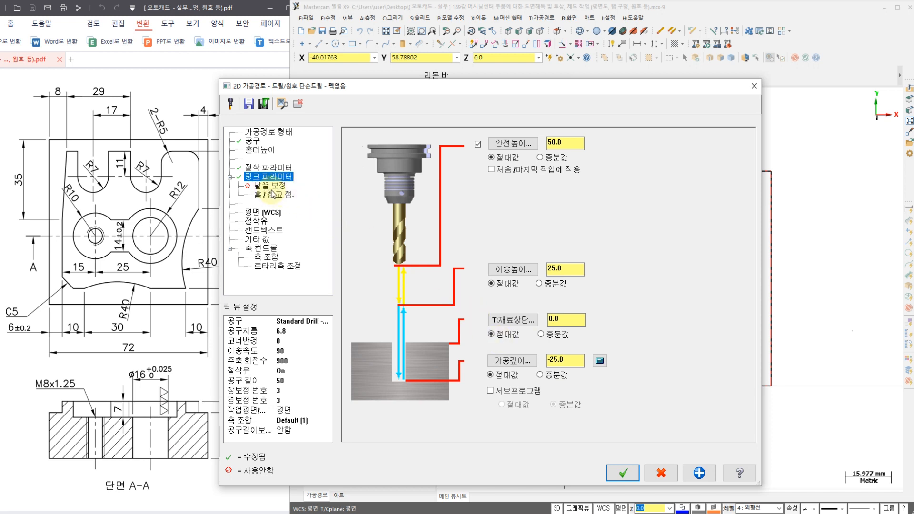
left_click(571, 360)
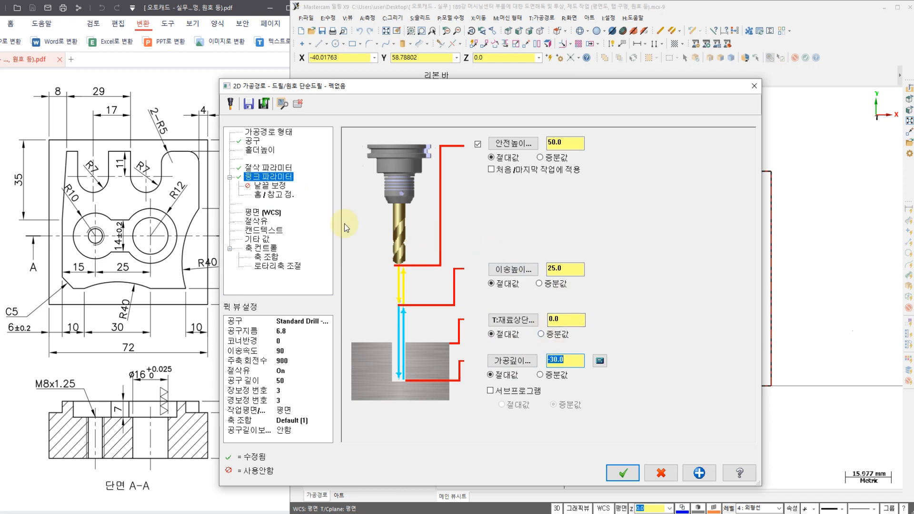
left_click(265, 224)
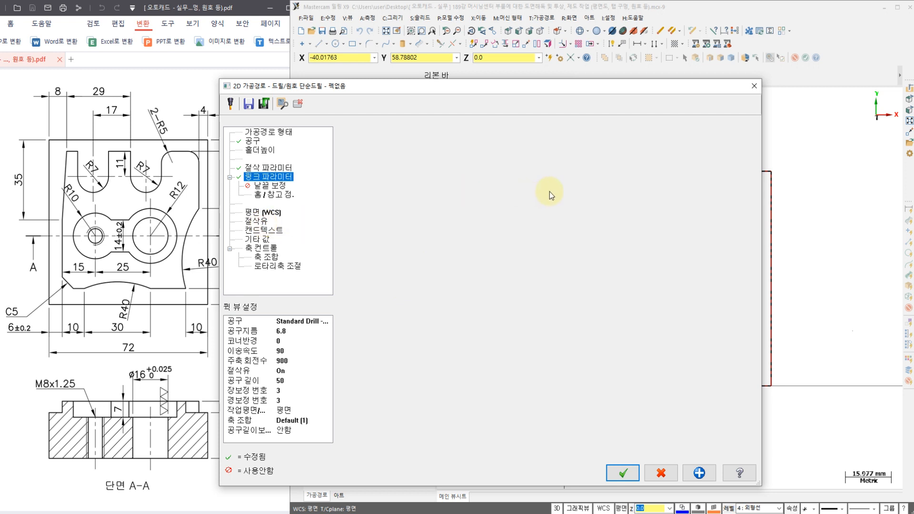
left_click(623, 473)
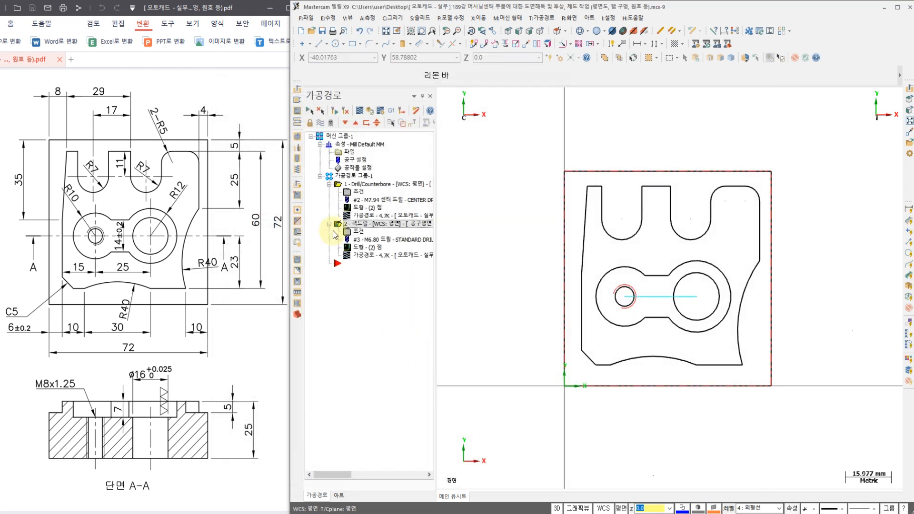
Step: Backplot the peck drill toolpath in the front view to check its depth, and return to the top view
left_click(356, 185)
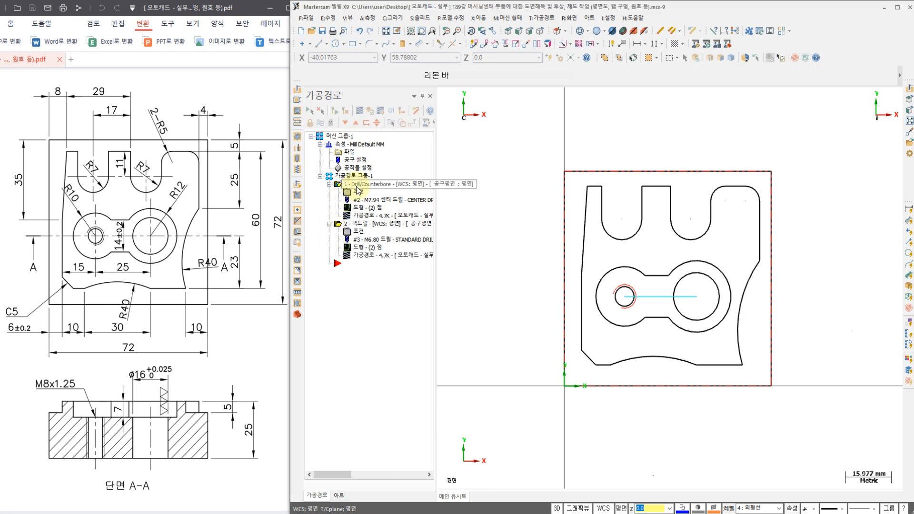
left_click(364, 224)
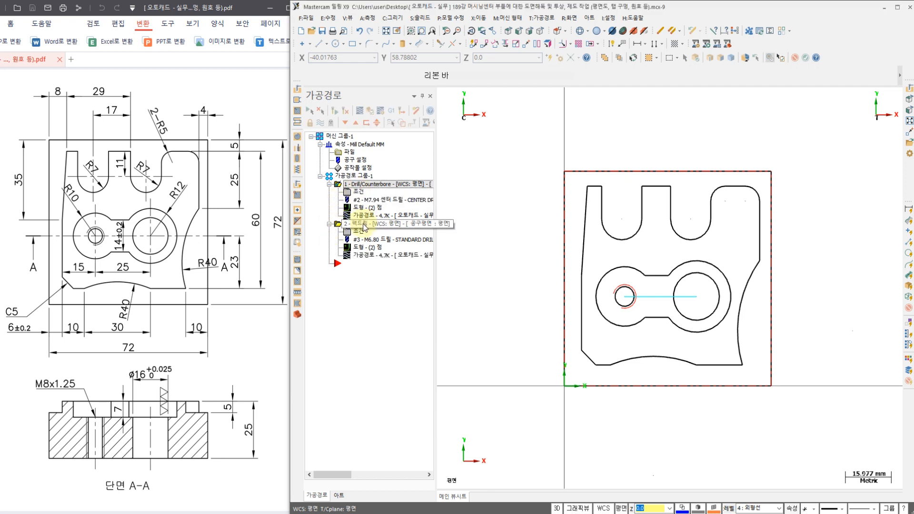
right_click(482, 222)
left_click(510, 300)
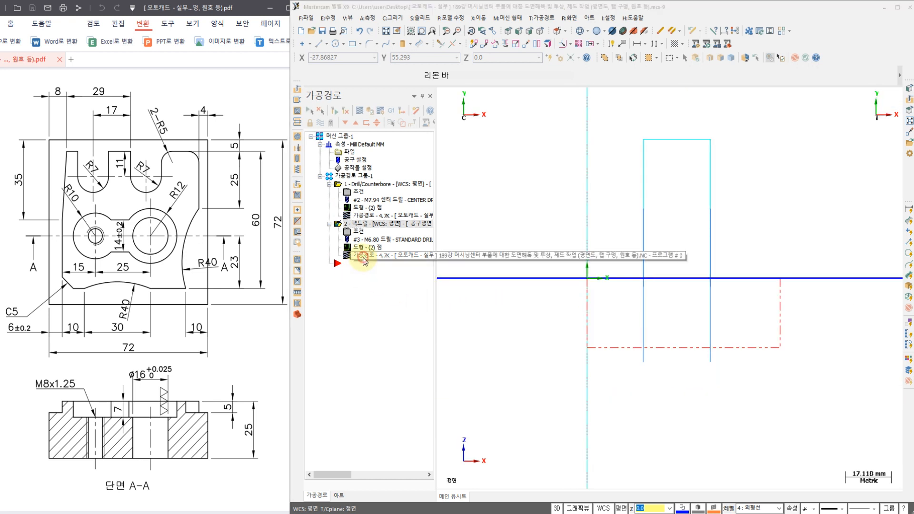
left_click(442, 95)
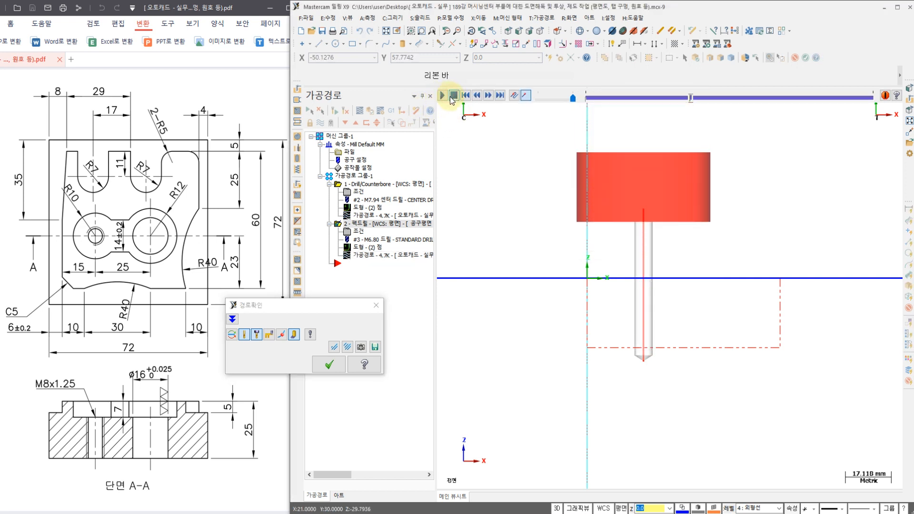
left_click(453, 96)
left_click(442, 96)
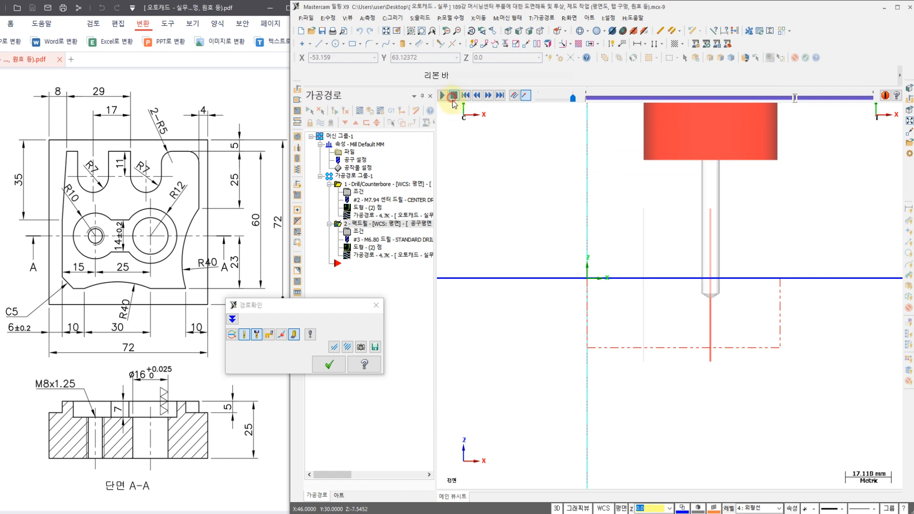
left_click(335, 365)
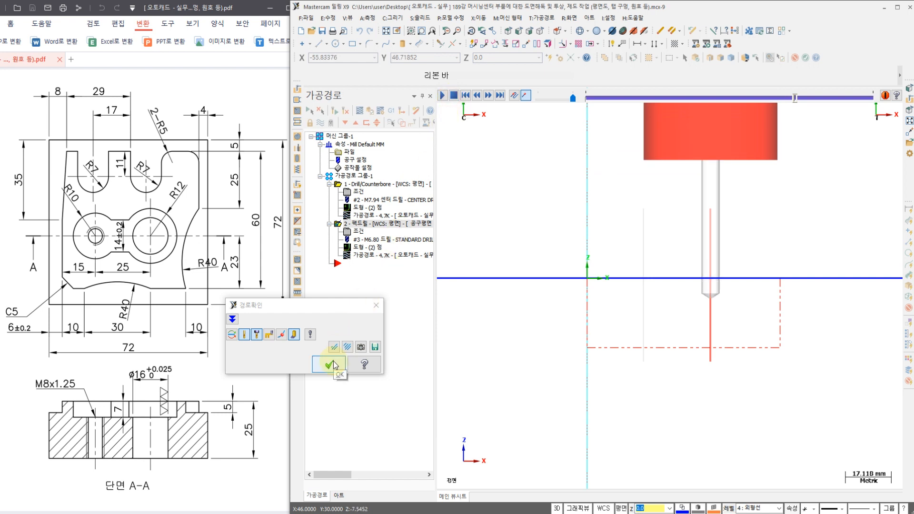
right_click(527, 223)
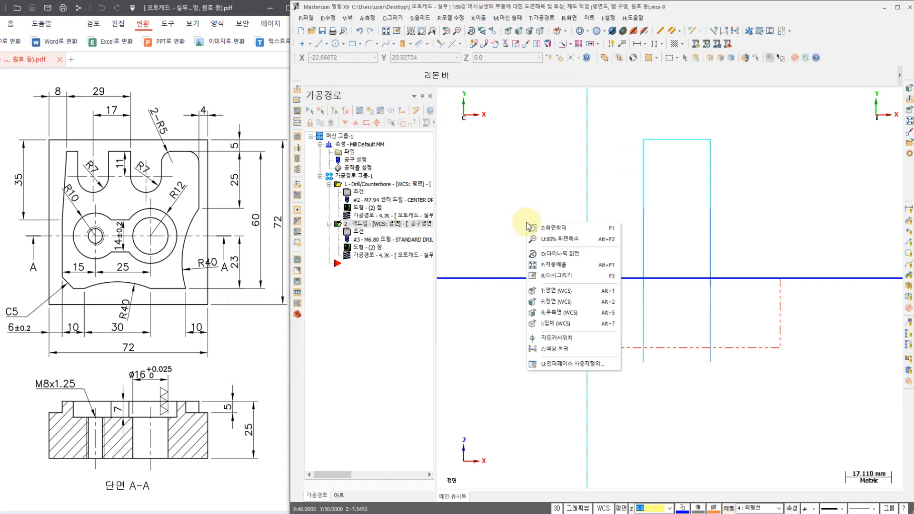
left_click(553, 291)
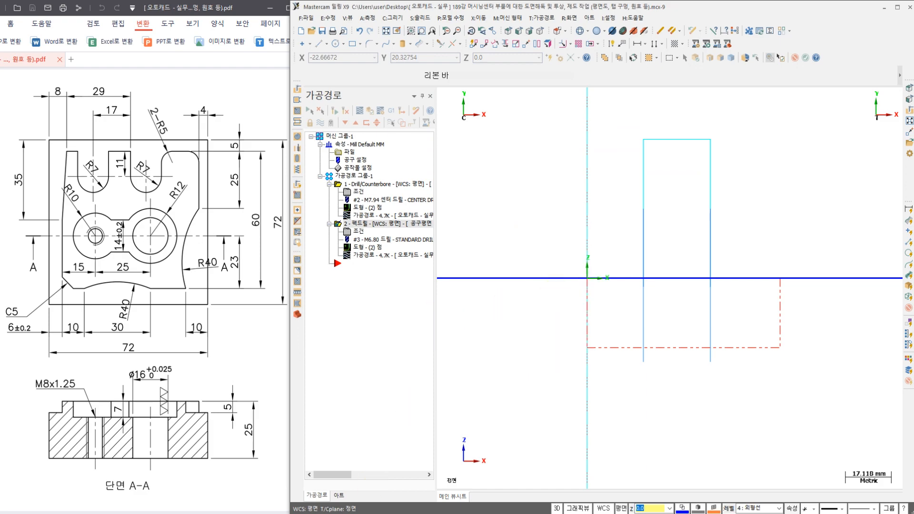
Step: Switch to the Notepad notes, delete "M8 = 8파이,,," from the drilling process line, and save the file
key("alt+Tab")
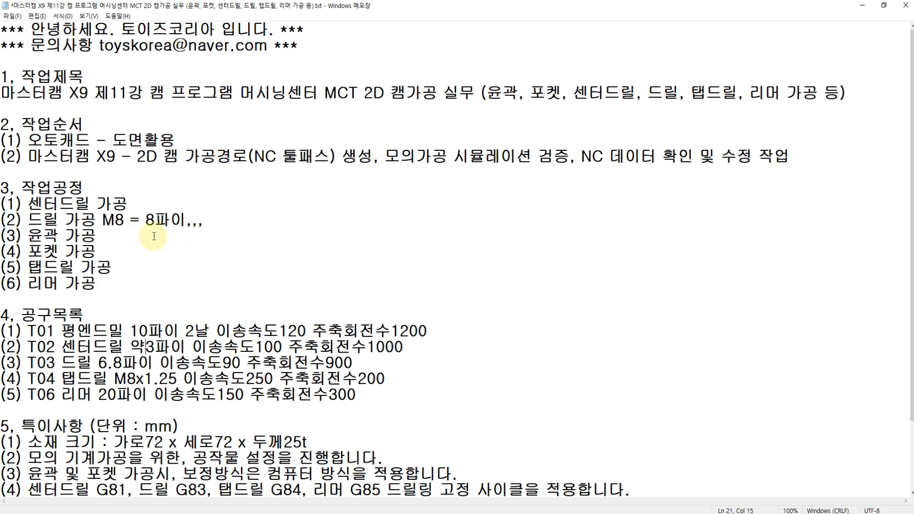
left_click(209, 223)
left_click_drag(210, 223, 107, 228)
key("BackSpace")
key("BackSpace")
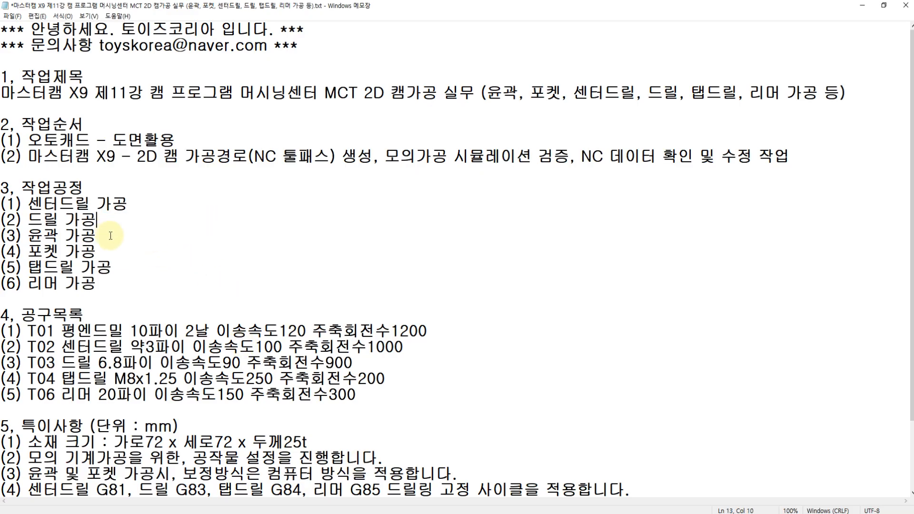
key("ctrl+s")
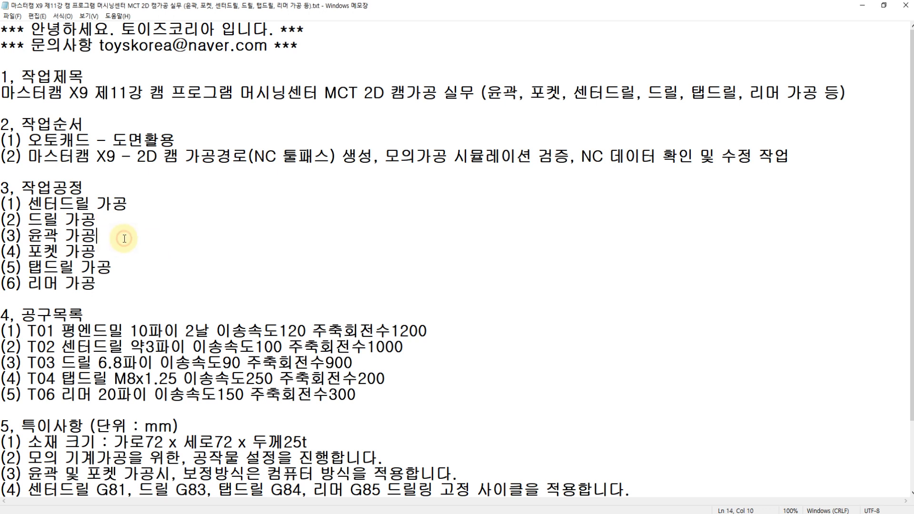
Step: Switch back to Mastercam and start a contour toolpath, chaining the part's outer profile upward from its lower-left vertical edge
left_click(116, 247)
left_click(129, 332)
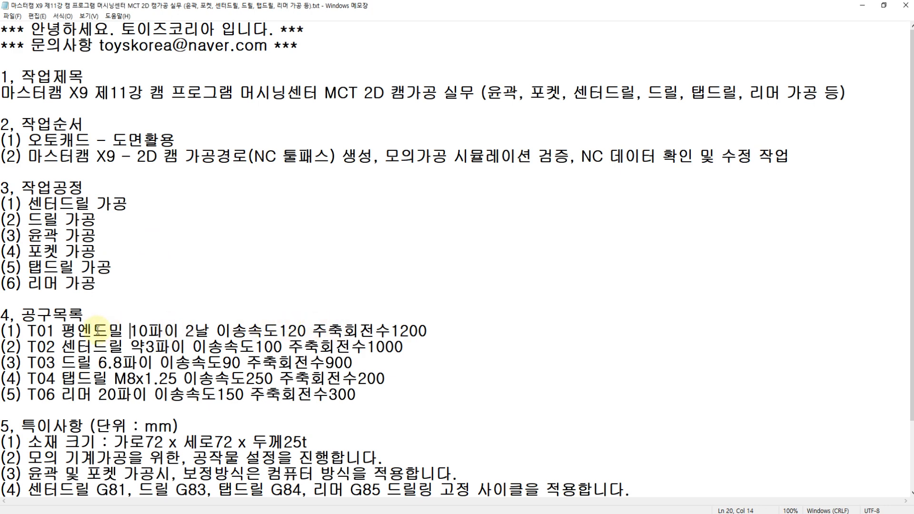
left_click(291, 511)
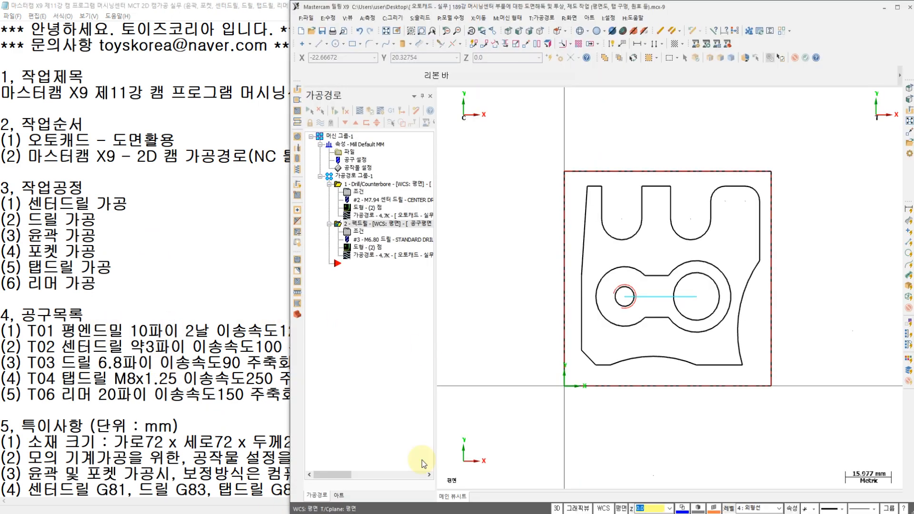
left_click(543, 19)
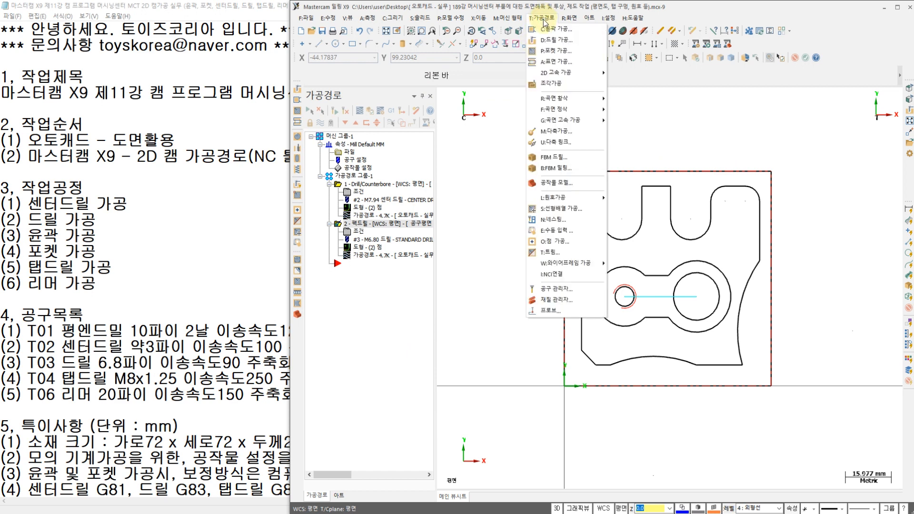
left_click(556, 30)
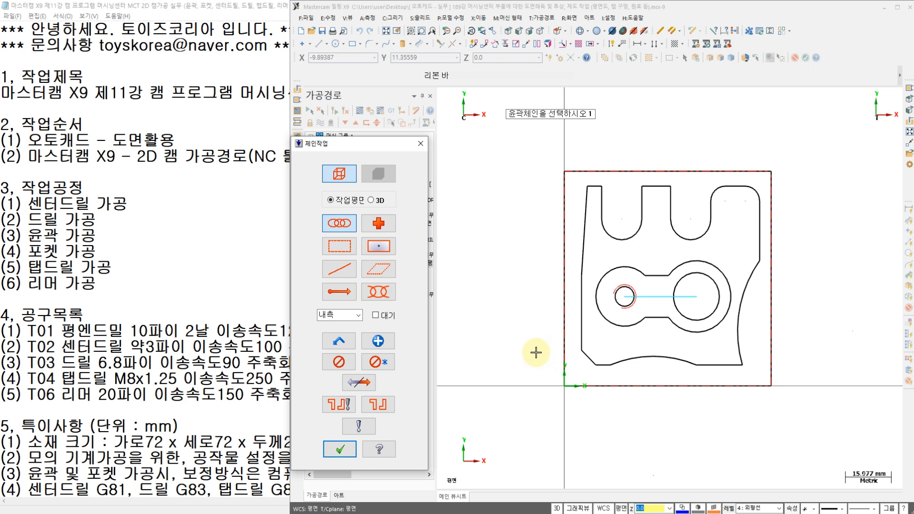
left_click(581, 339)
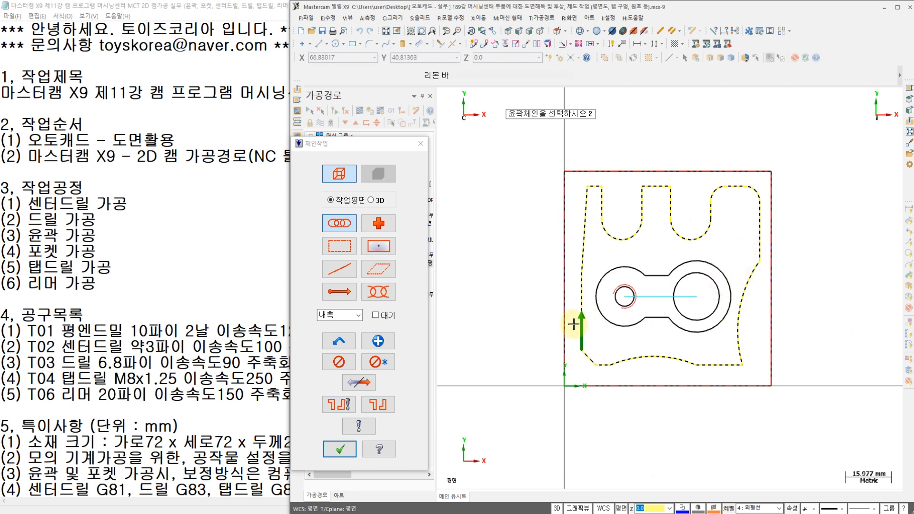
left_click(340, 449)
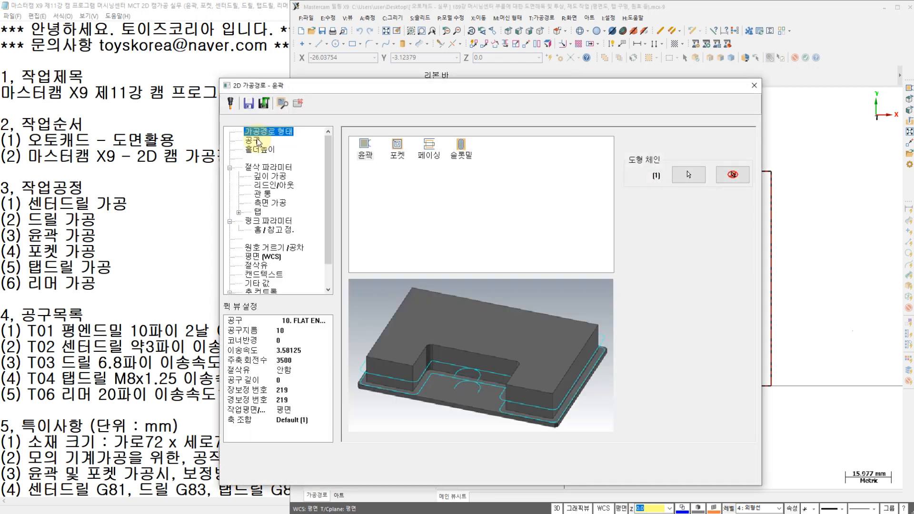
Step: Create a new end mill tool for the contour, keeping its 10 mm cutting diameter, and continue to its final properties
left_click(254, 141)
right_click(399, 212)
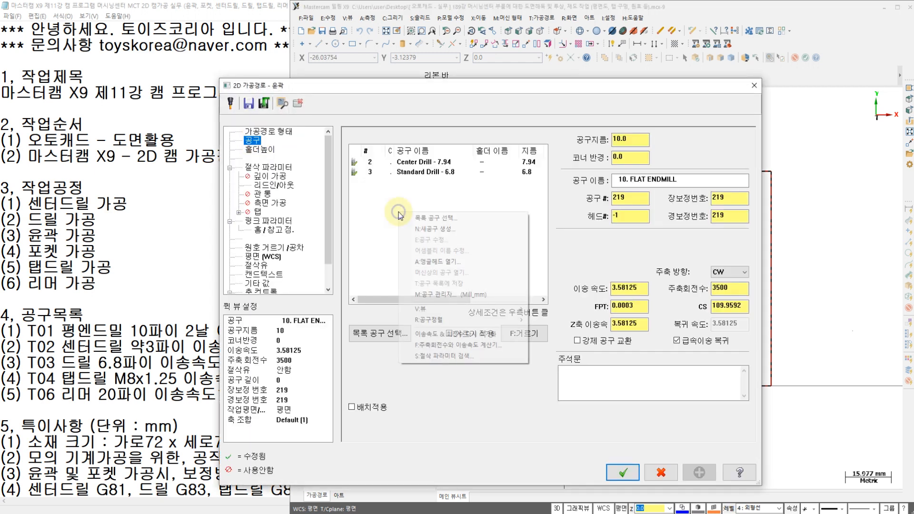
left_click(426, 231)
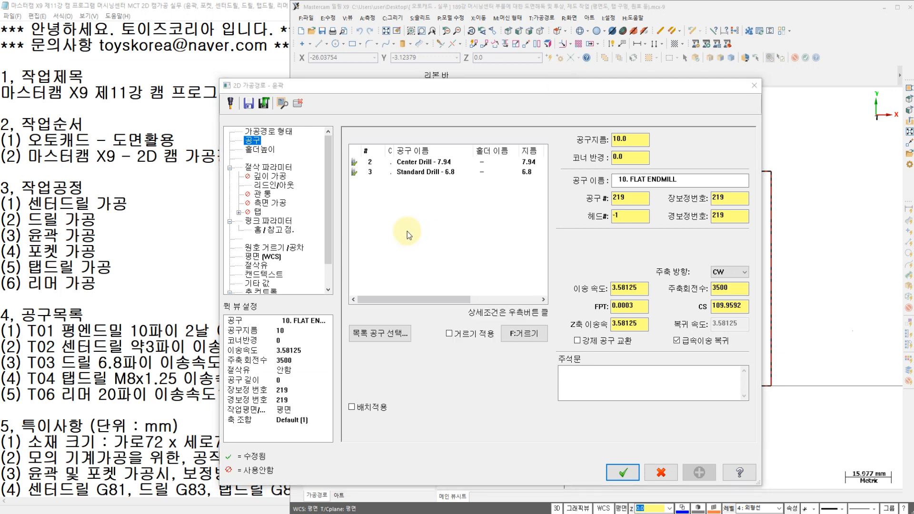
left_click(519, 161)
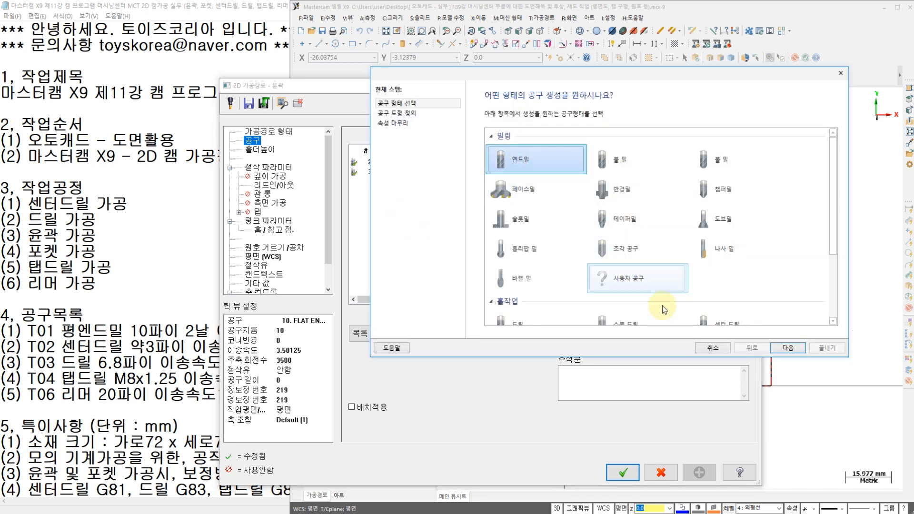
key("Return")
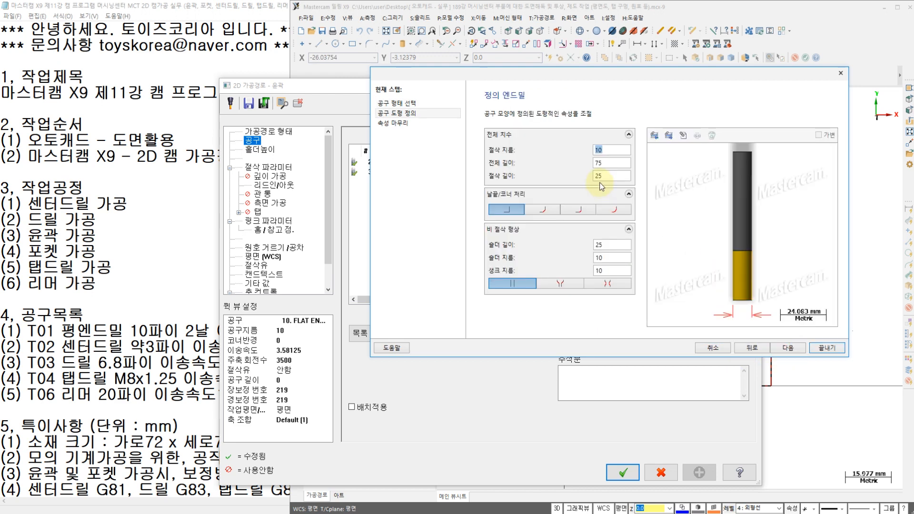
left_click(789, 348)
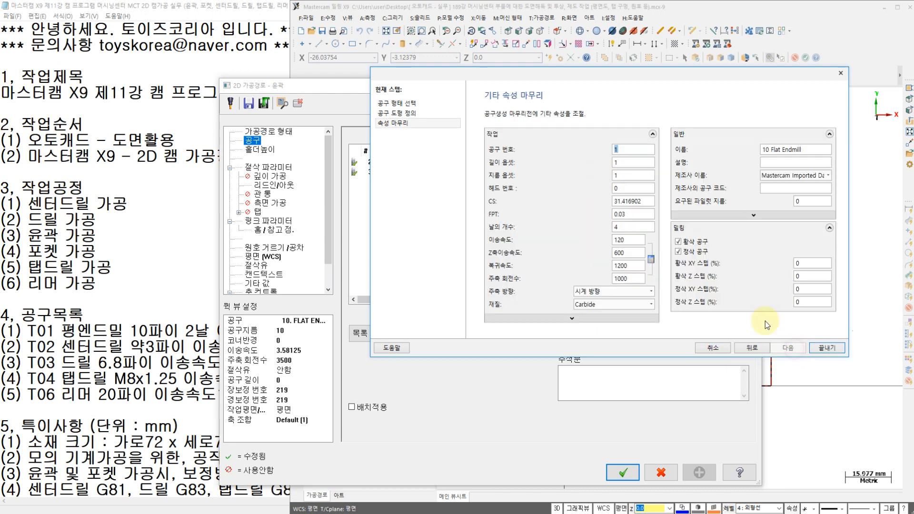
Step: Set the new 10 mm flat end mill's flute count to 2 and its feed rate to 120
double_click(630, 228)
type("2")
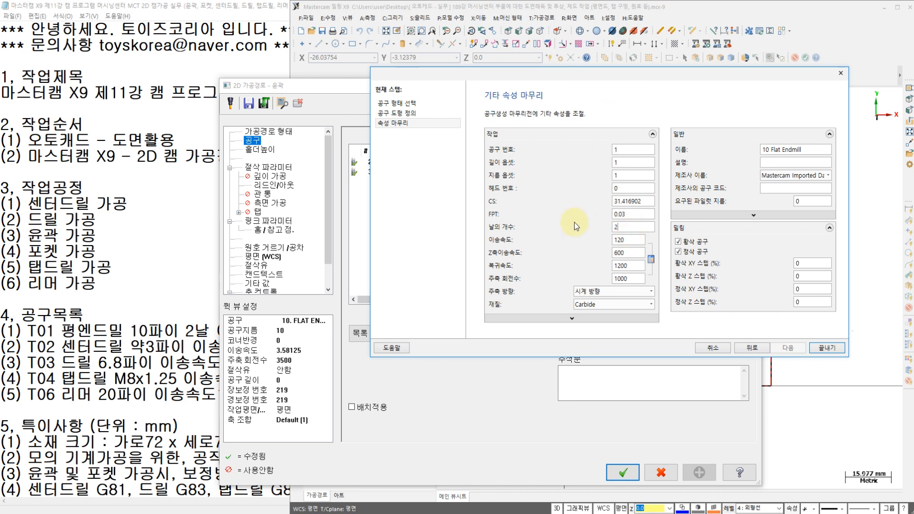
double_click(628, 240)
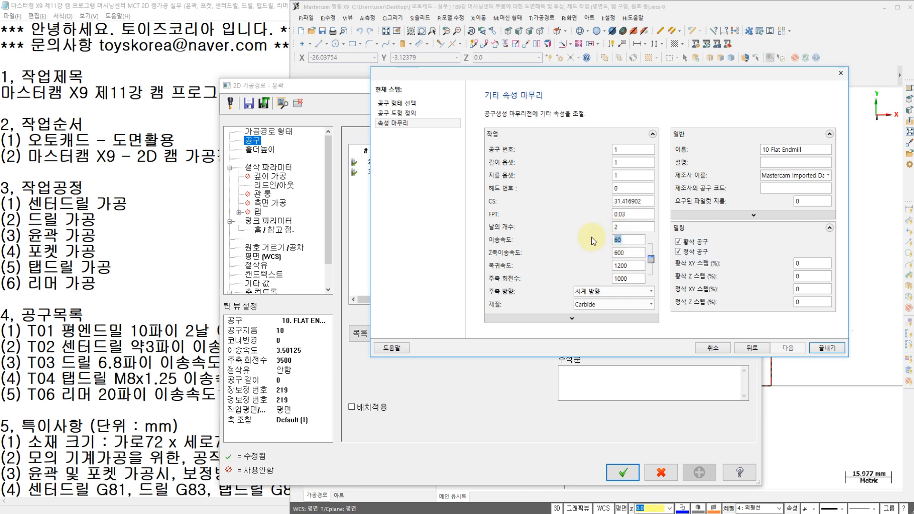
type("120")
double_click(631, 254)
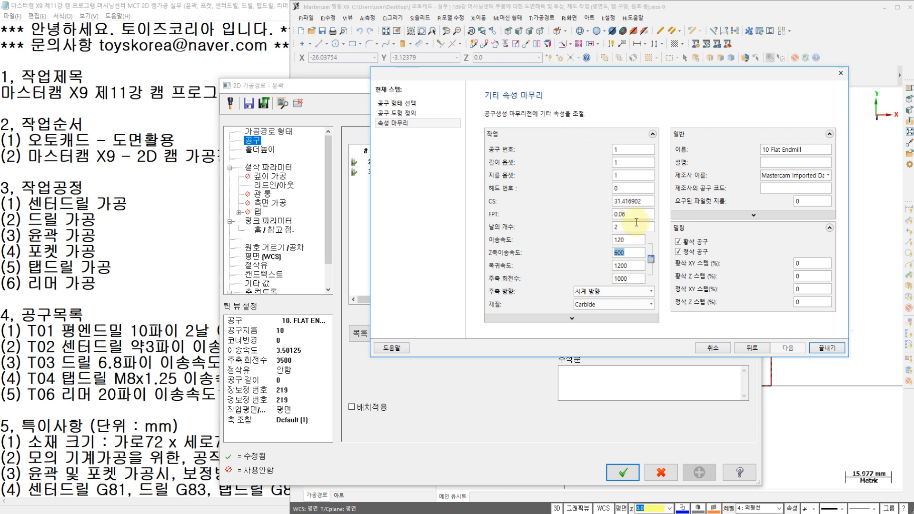
left_click(634, 239)
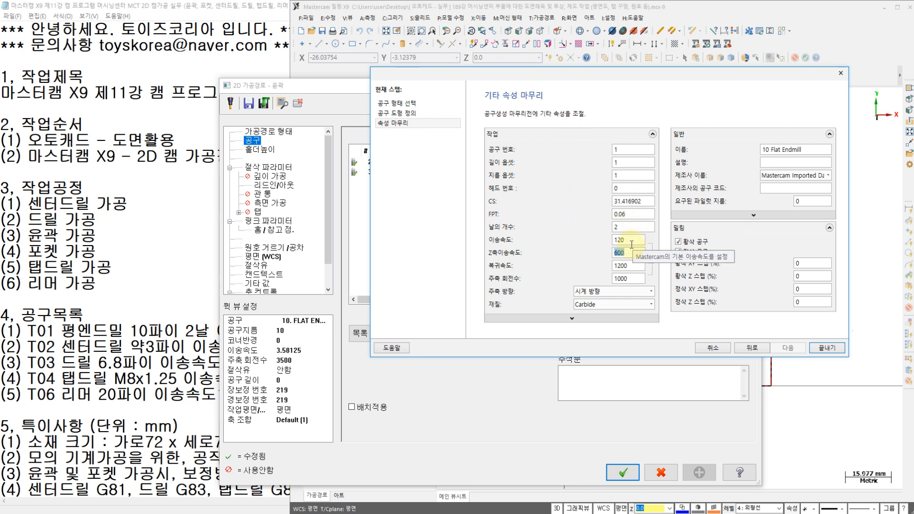
Step: Set the end mill's plunge rate to 120, retract rate to 0 and spindle speed to 1200, and finish creating the tool
double_click(622, 252)
type("0")
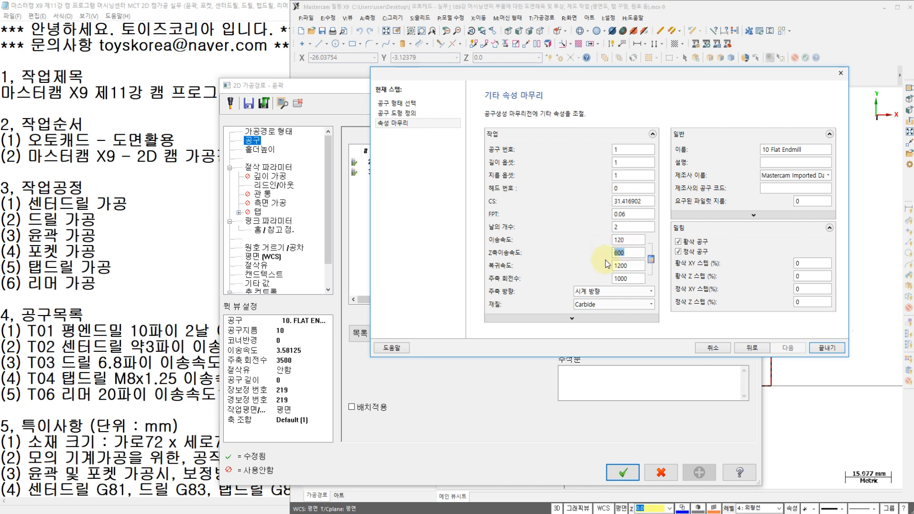
key("Tab")
type("0")
key("Tab")
type("1200")
double_click(620, 257)
type("120")
left_click(629, 241)
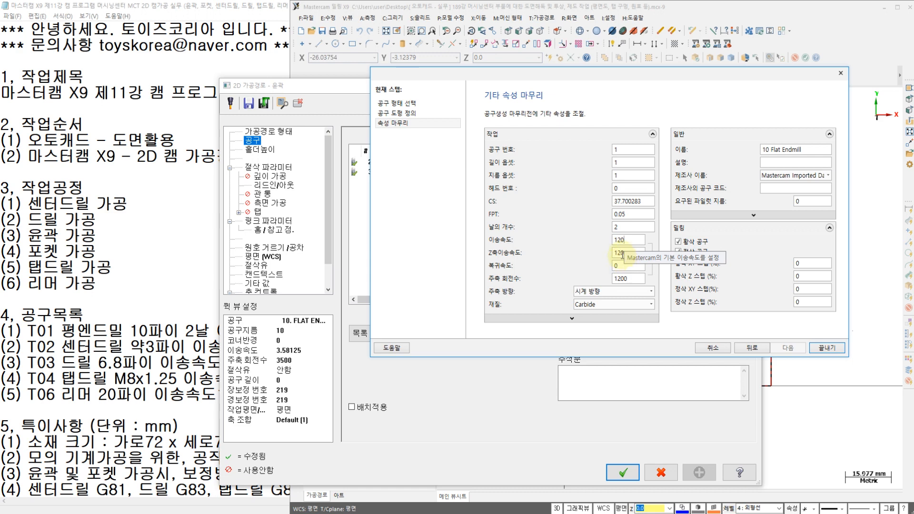
left_click(822, 350)
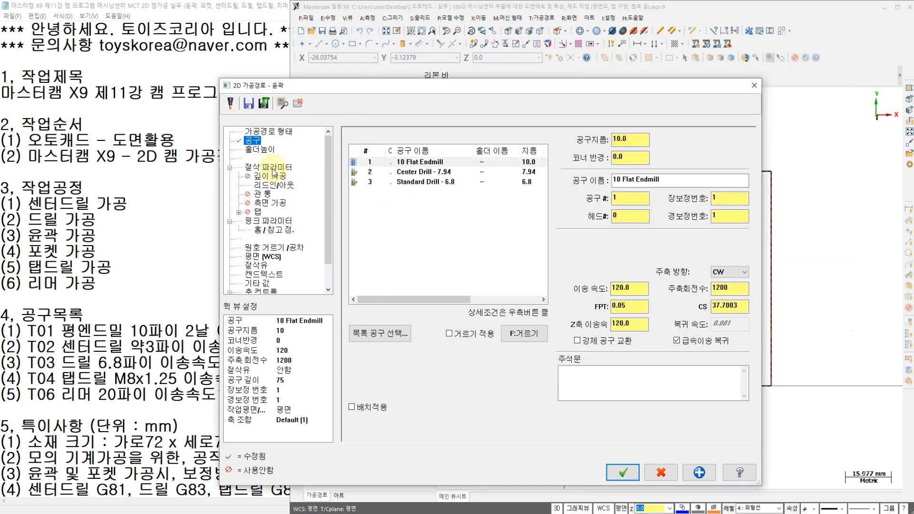
Step: Review the contour's cut parameters, open its depth cuts settings, and switch to the PDF drawing to check the profile's depth
left_click(273, 167)
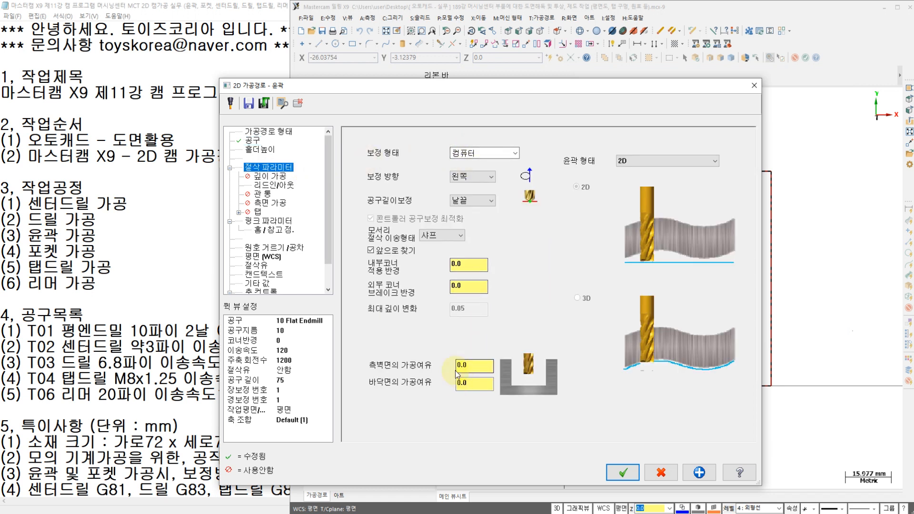
left_click(270, 177)
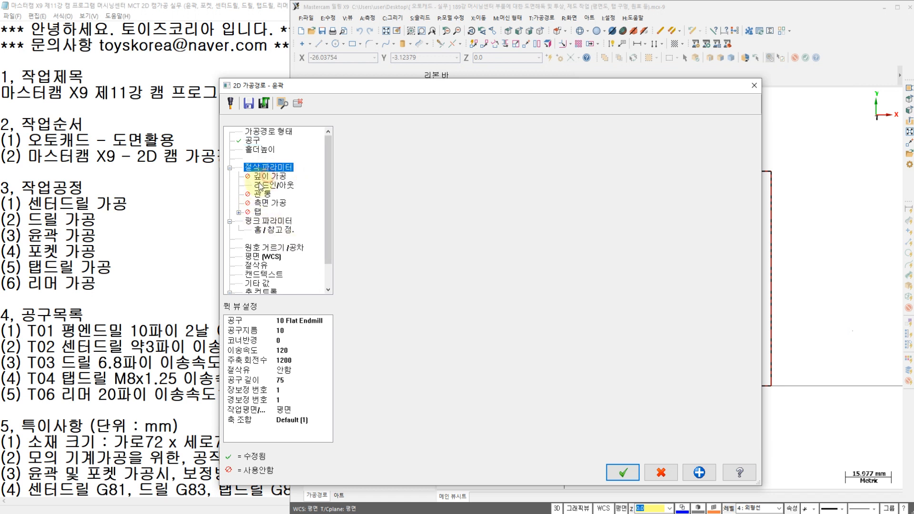
left_click(266, 513)
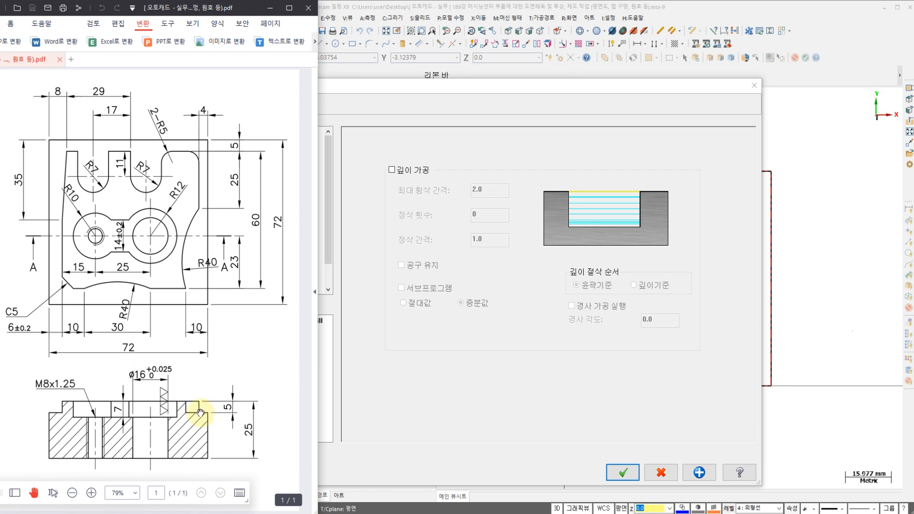
key("ctrl+2")
mouse_move(388, 323)
left_mouse_down()
mouse_move(379, 377)
mouse_move(402, 331)
left_mouse_up()
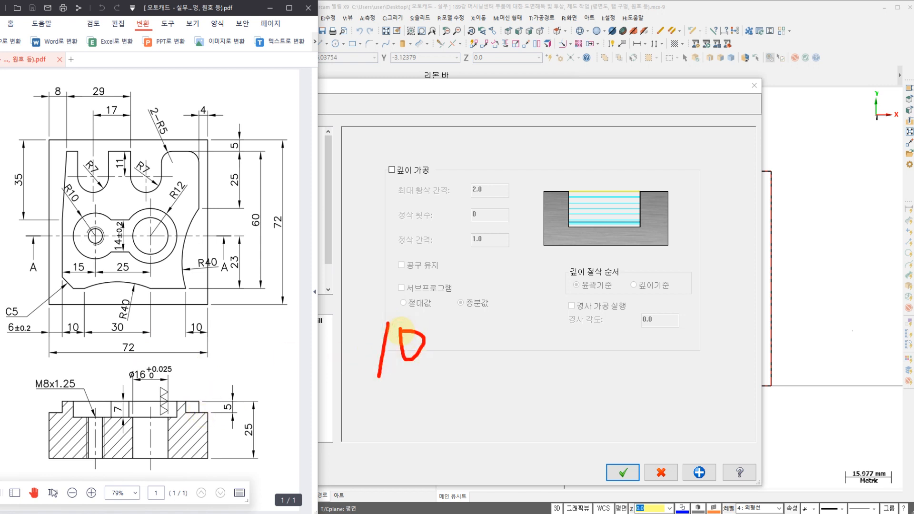
left_click(436, 343)
left_click_drag(469, 320, 500, 338)
mouse_move(508, 303)
left_mouse_down()
mouse_move(536, 317)
mouse_move(538, 346)
mouse_move(565, 323)
mouse_move(555, 304)
left_mouse_up()
left_click_drag(398, 384, 613, 368)
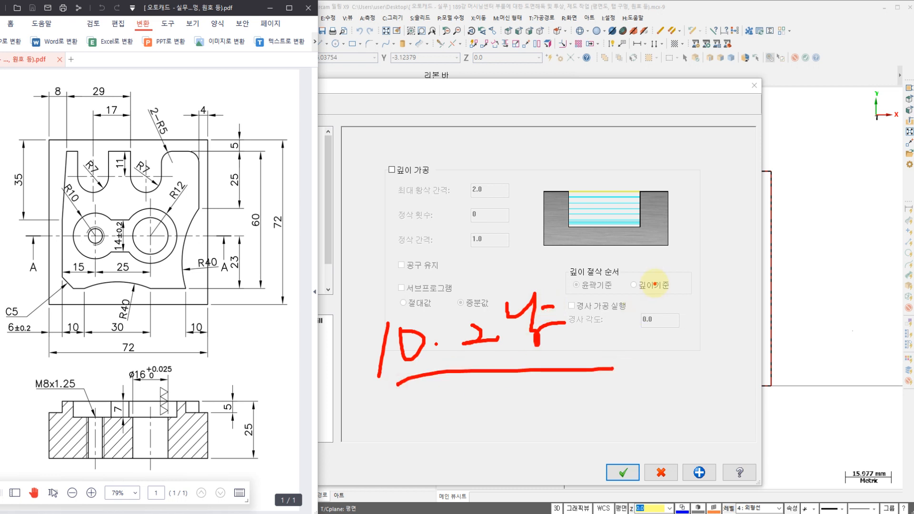
left_click_drag(655, 282, 656, 415)
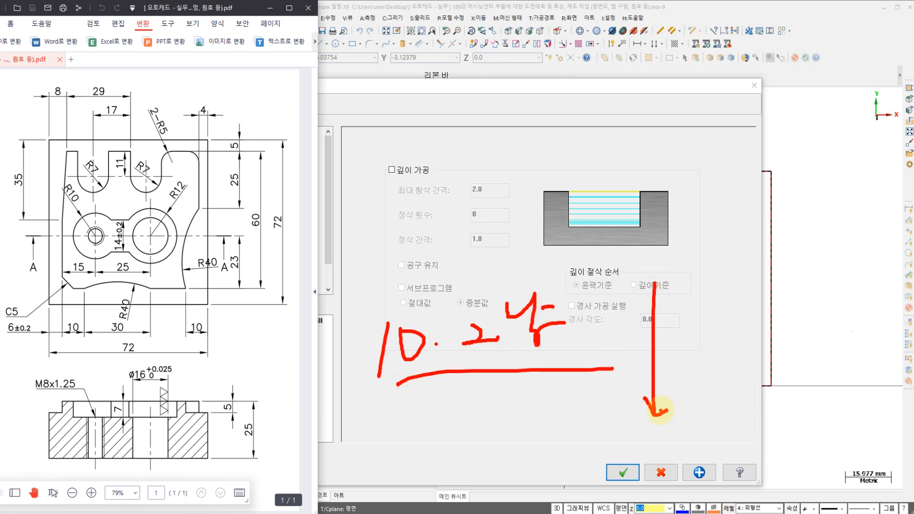
left_click_drag(660, 410, 669, 409)
left_click_drag(546, 408, 676, 410)
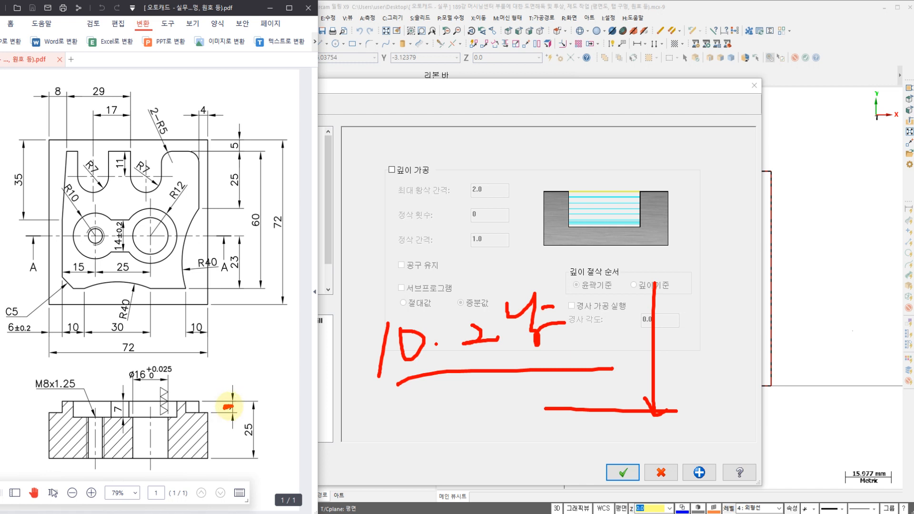
mouse_move(230, 406)
left_mouse_down()
mouse_move(220, 431)
mouse_move(233, 413)
mouse_move(240, 430)
left_mouse_up()
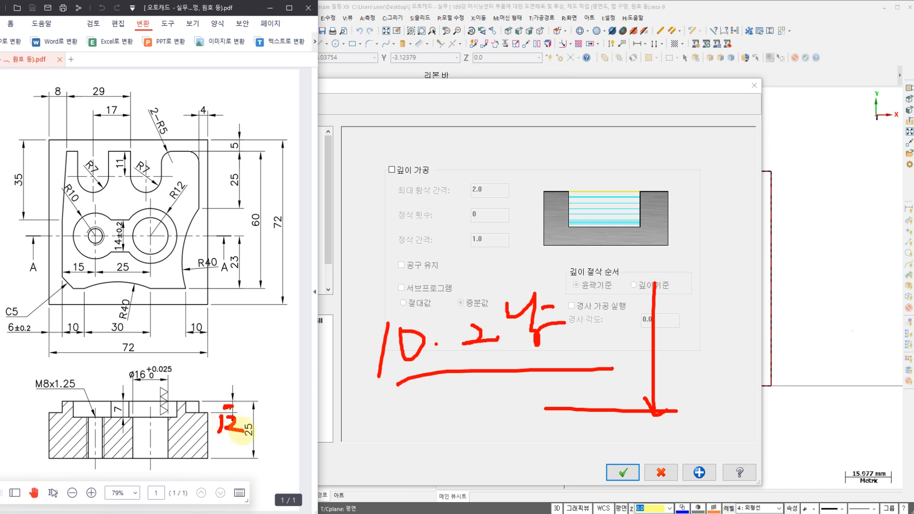
mouse_move(361, 380)
left_mouse_down()
mouse_move(537, 373)
mouse_move(526, 269)
left_mouse_up()
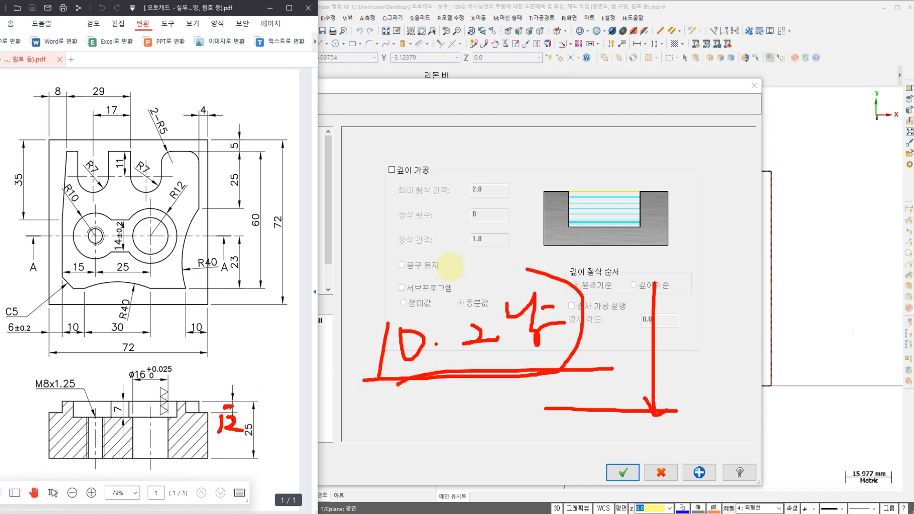
left_click_drag(449, 267, 379, 371)
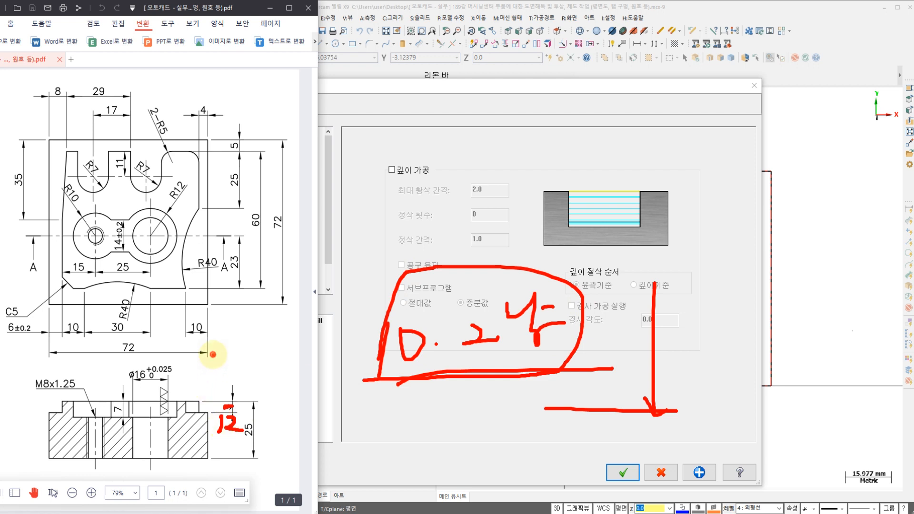
mouse_move(213, 355)
left_mouse_down()
mouse_move(211, 430)
mouse_move(261, 426)
left_mouse_up()
mouse_move(349, 428)
left_mouse_down()
mouse_move(365, 412)
mouse_move(369, 431)
left_mouse_up()
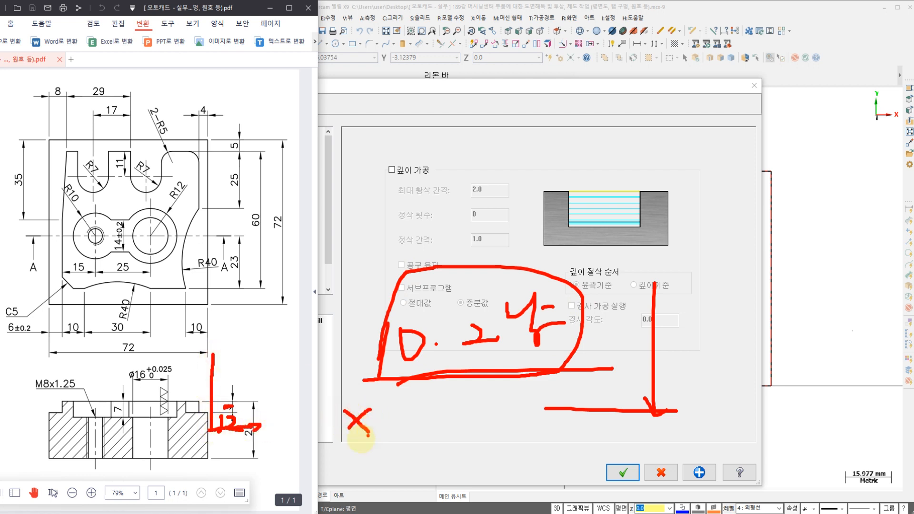
left_click_drag(360, 113, 356, 182)
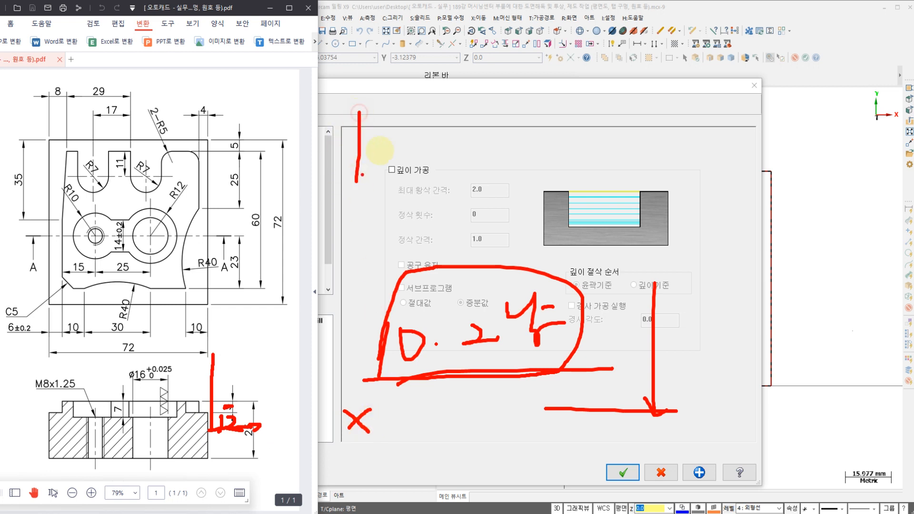
mouse_move(404, 135)
left_mouse_down()
mouse_move(424, 173)
mouse_move(413, 136)
left_mouse_up()
left_click(543, 156)
mouse_move(572, 139)
left_mouse_down()
mouse_move(585, 139)
mouse_move(582, 174)
mouse_move(604, 177)
left_mouse_up()
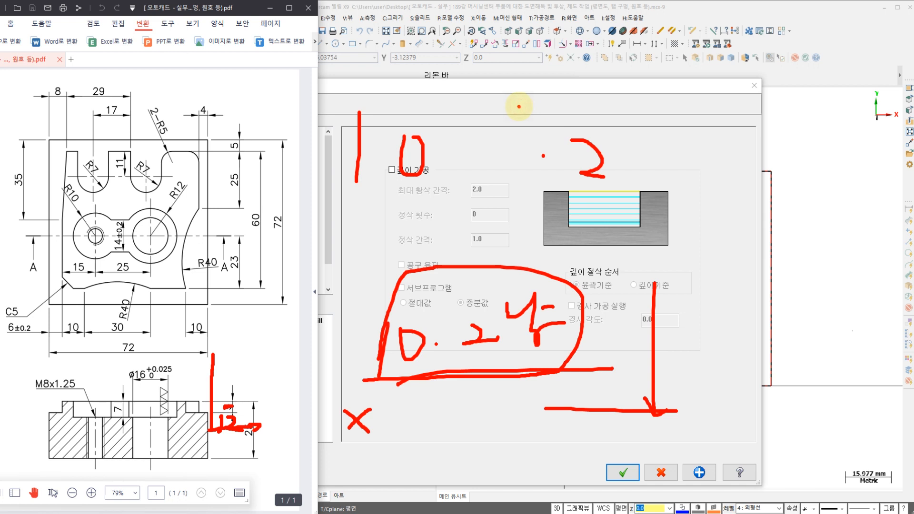
left_click_drag(524, 106, 410, 215)
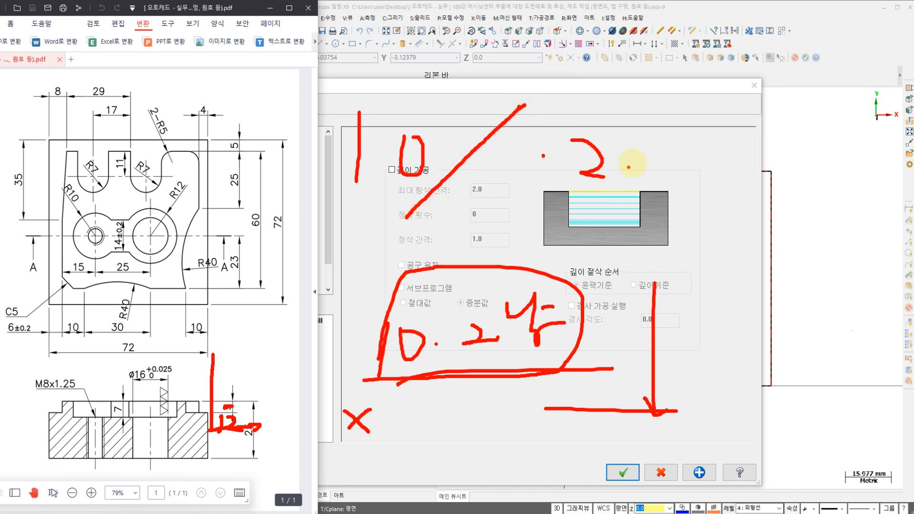
mouse_move(628, 154)
left_mouse_down()
mouse_move(650, 153)
mouse_move(654, 166)
left_mouse_up()
mouse_move(745, 127)
left_mouse_down()
mouse_move(736, 167)
mouse_move(706, 192)
left_mouse_up()
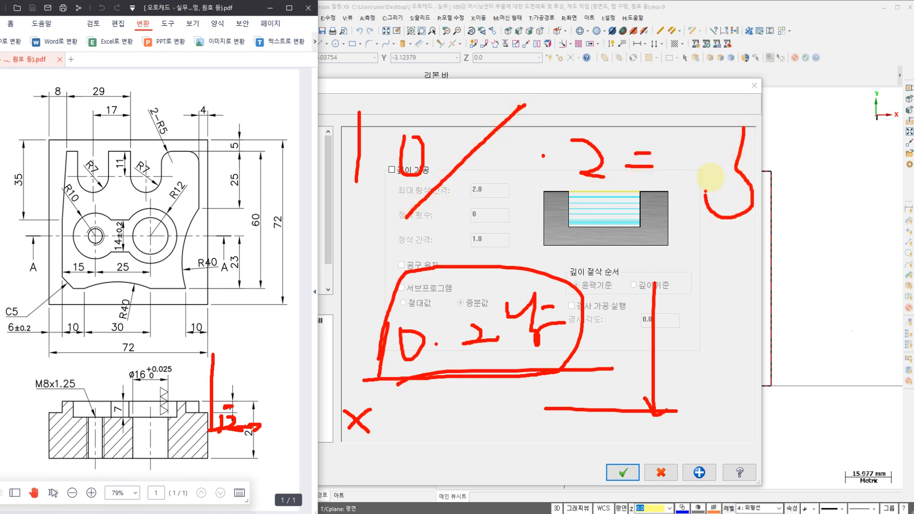
left_click_drag(721, 161, 777, 159)
mouse_move(791, 199)
left_mouse_down()
mouse_move(715, 262)
mouse_move(796, 143)
mouse_move(800, 206)
left_mouse_up()
left_click(775, 279)
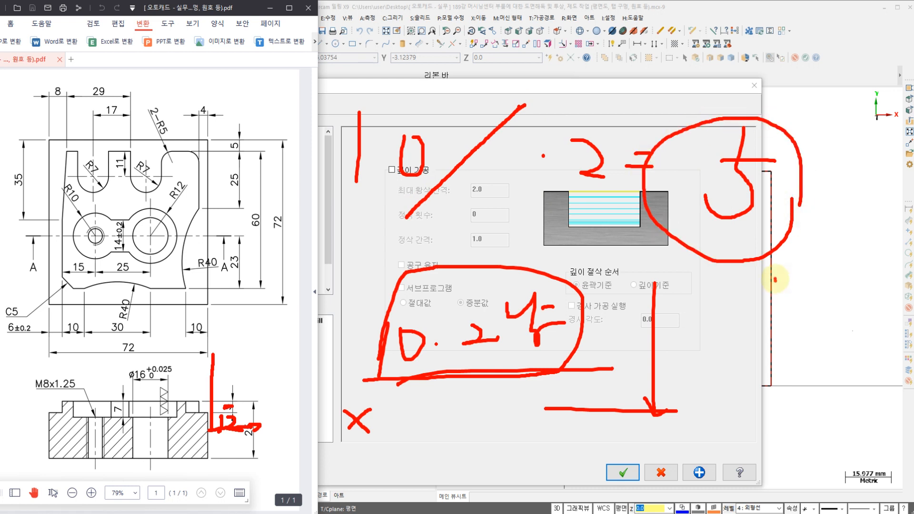
mouse_move(775, 280)
left_mouse_down()
mouse_move(783, 374)
mouse_move(793, 353)
mouse_move(766, 351)
left_mouse_up()
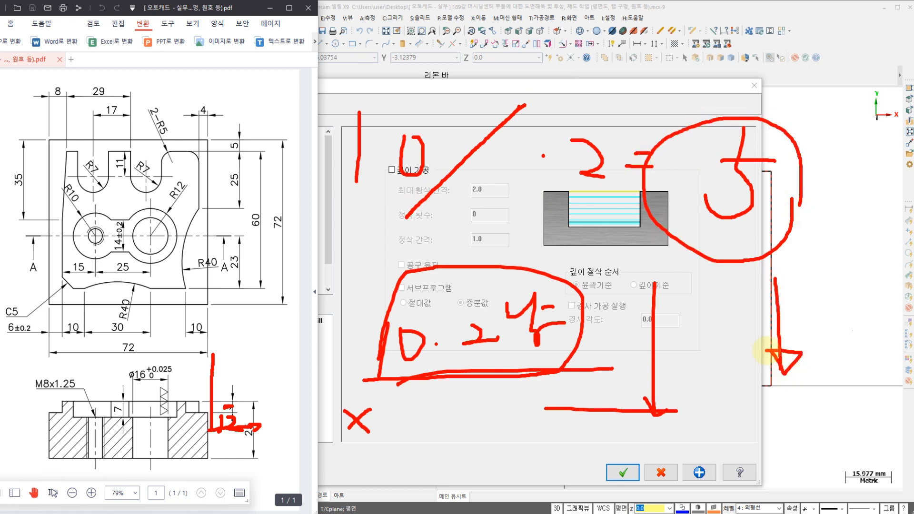
left_click_drag(690, 238, 829, 236)
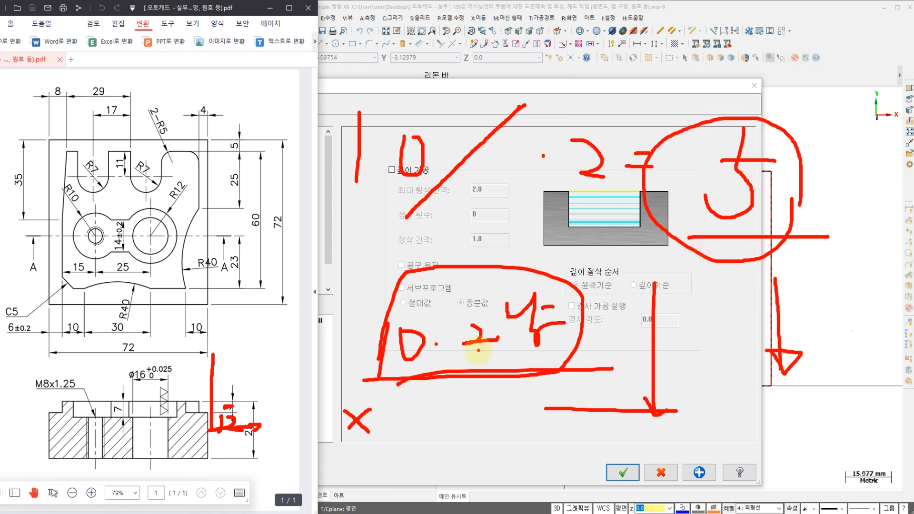
key("Escape")
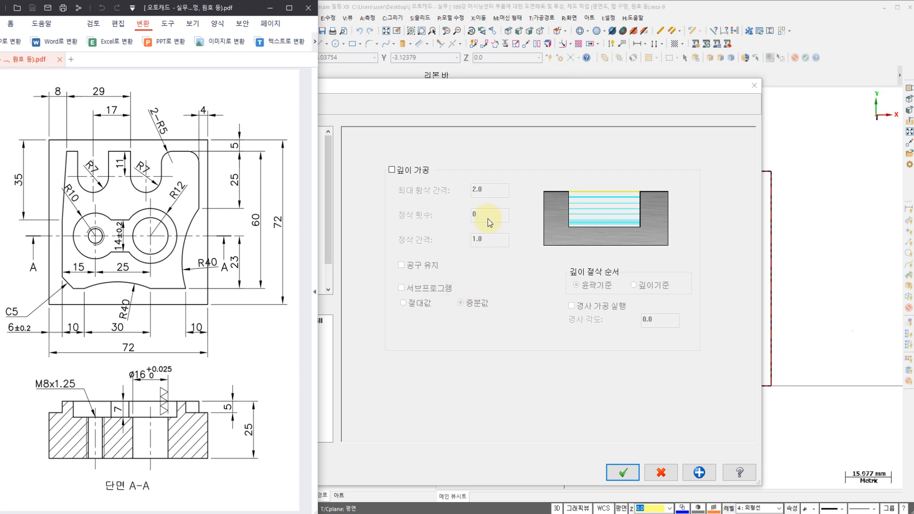
Step: Return to the contour toolpath settings, open the side-cut passes (측면 가공) page, and move the dialog clear of the PDF drawing
left_click(518, 87)
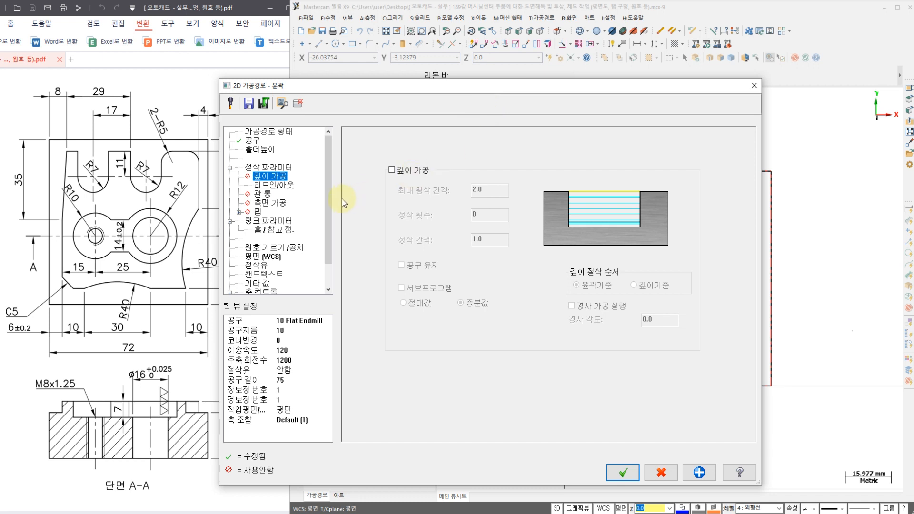
left_click(265, 196)
left_click(265, 203)
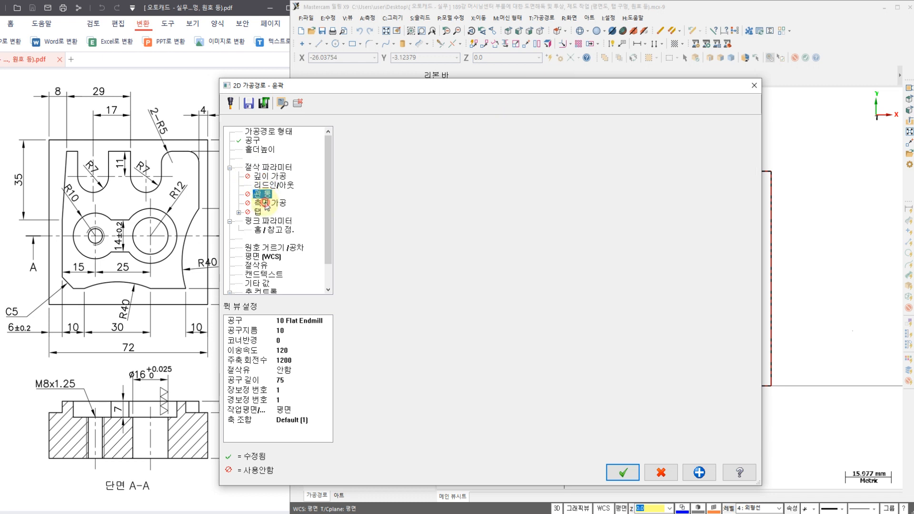
left_click_drag(327, 85, 469, 85)
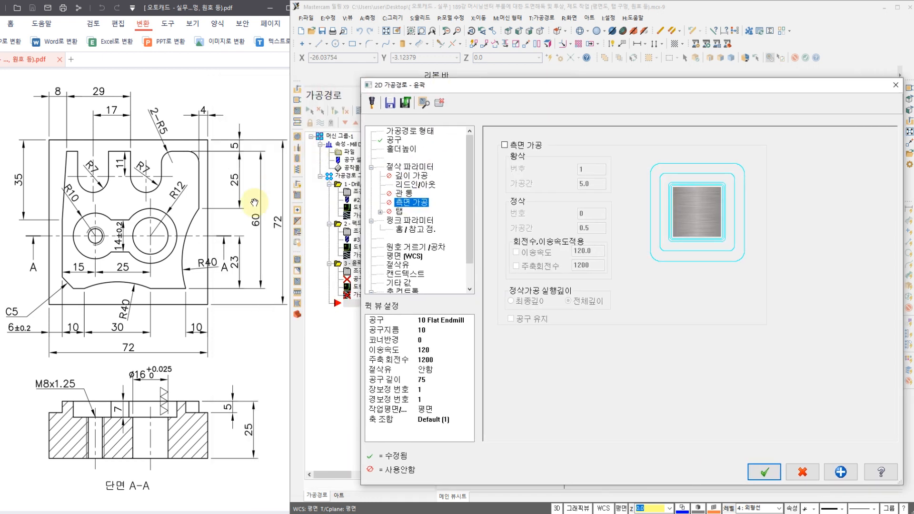
mouse_move(206, 370)
left_mouse_down()
mouse_move(205, 411)
mouse_move(225, 402)
left_mouse_up()
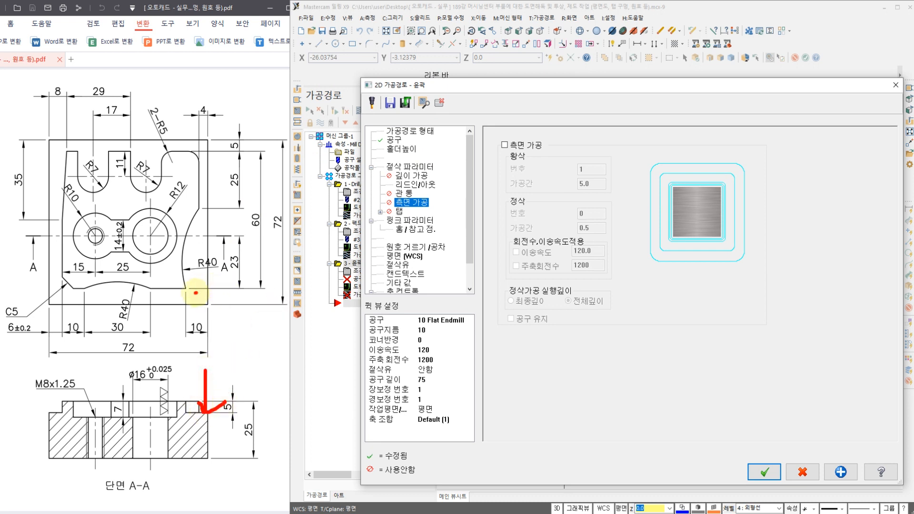
left_click_drag(200, 229, 197, 291)
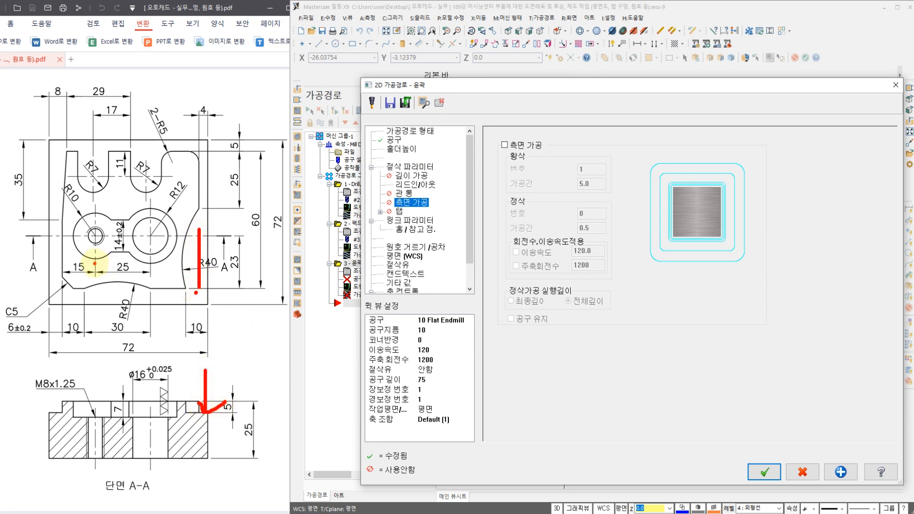
key("e")
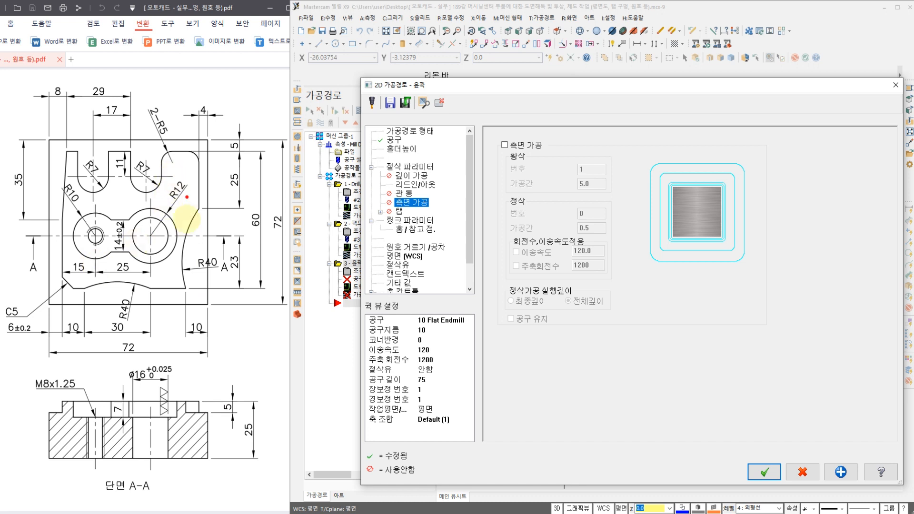
mouse_move(209, 237)
left_mouse_down()
mouse_move(198, 257)
mouse_move(212, 296)
left_mouse_up()
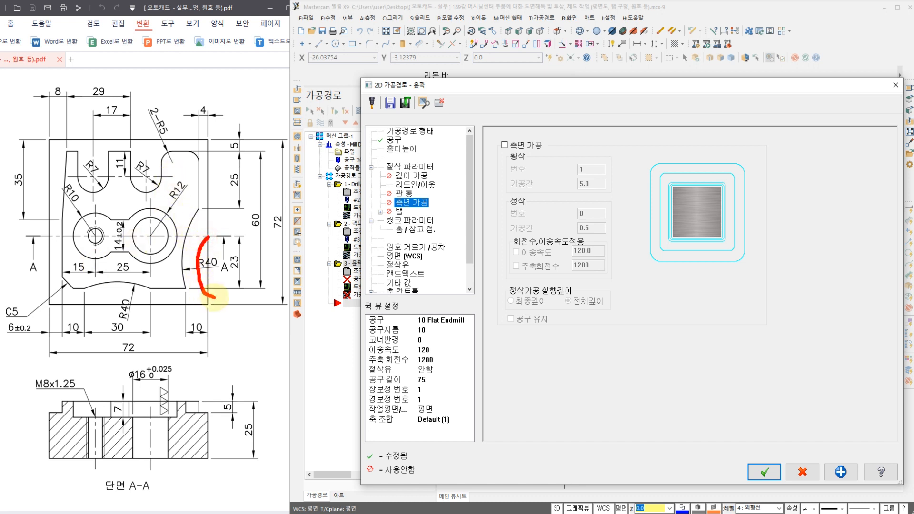
mouse_move(126, 316)
left_mouse_down()
mouse_move(126, 304)
mouse_move(116, 315)
left_mouse_up()
mouse_move(59, 314)
left_mouse_down()
mouse_move(43, 299)
mouse_move(53, 324)
left_mouse_up()
mouse_move(154, 139)
left_mouse_down()
mouse_move(147, 134)
mouse_move(154, 145)
left_mouse_up()
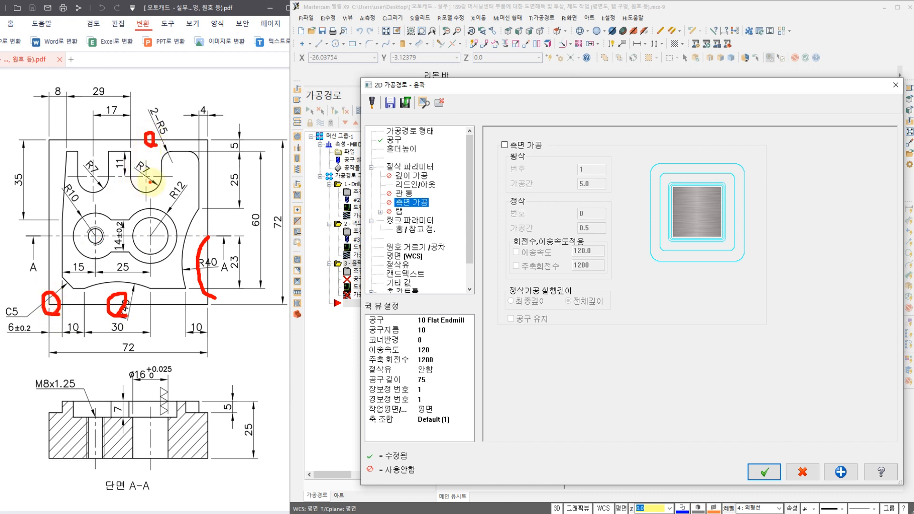
key("Escape")
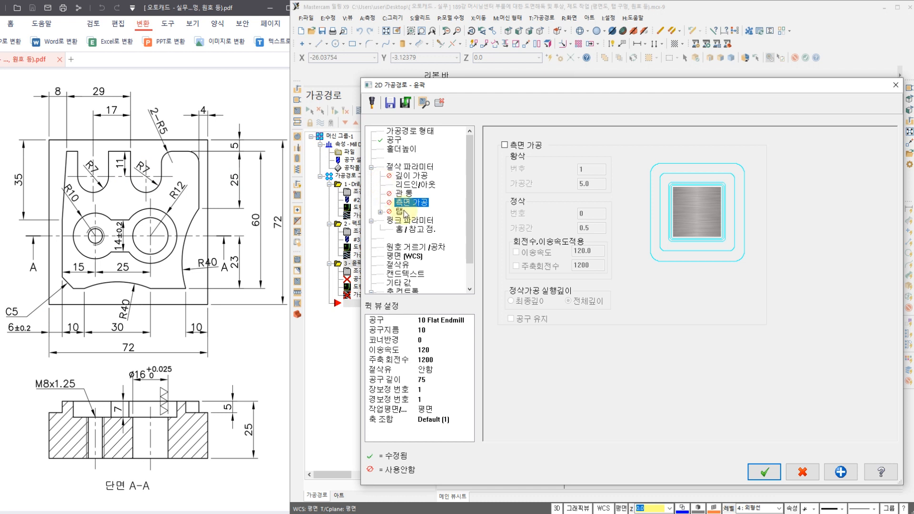
Step: In the contour's linking parameters, enable the 50.0 clearance height, make retract and feed heights absolute, and set an absolute depth of -5
left_click(421, 222)
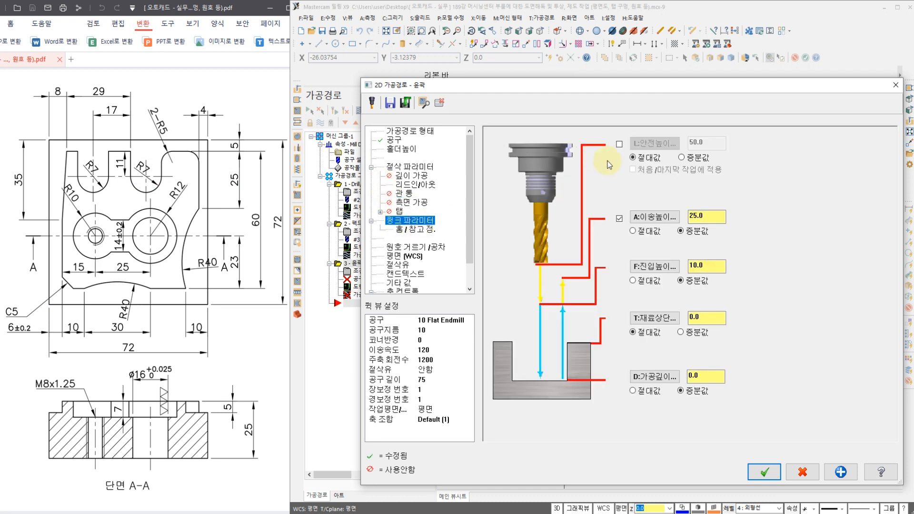
left_click(620, 144)
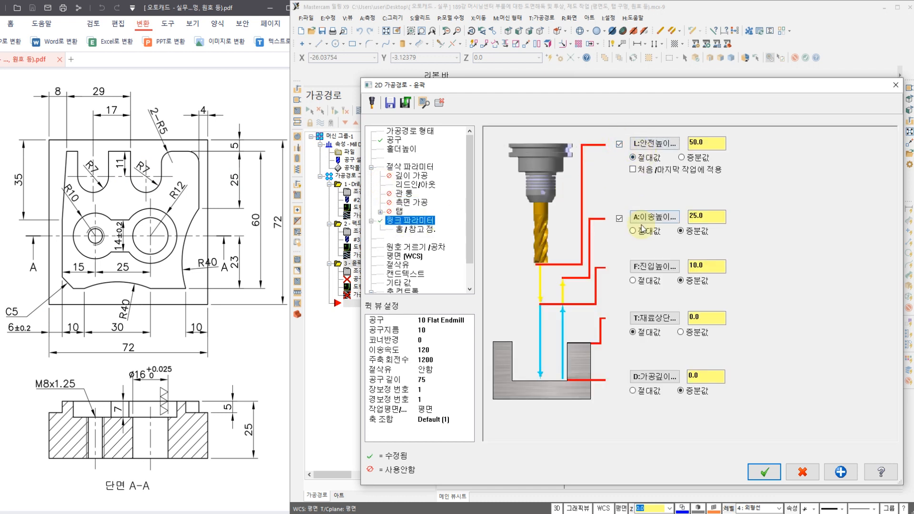
left_click(642, 232)
left_click(638, 281)
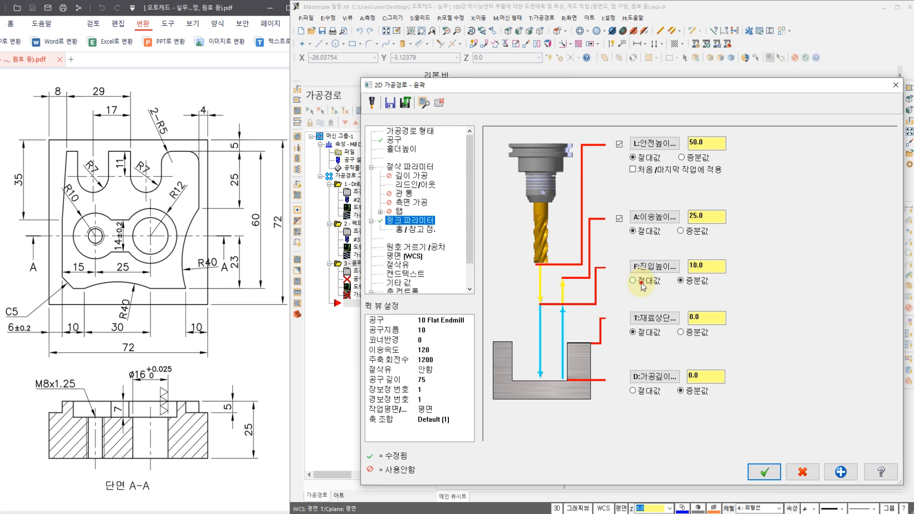
left_click(635, 391)
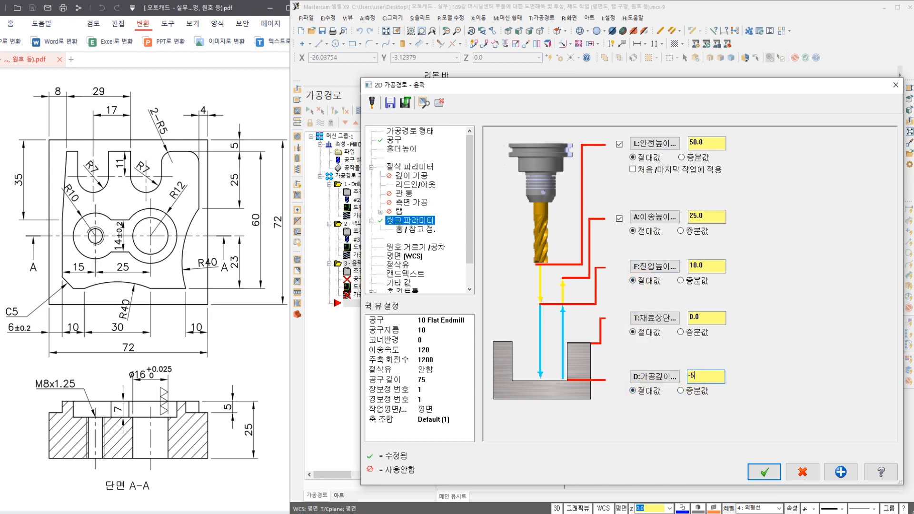
Step: Turn Flood coolant on for the contour toolpath and accept its settings to generate the path
left_click(403, 266)
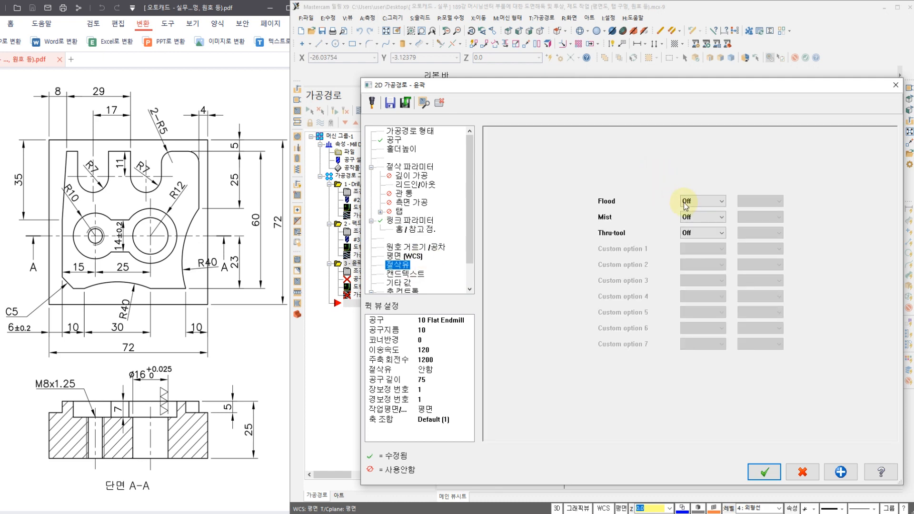
left_click(686, 206)
left_click(691, 217)
left_click(765, 471)
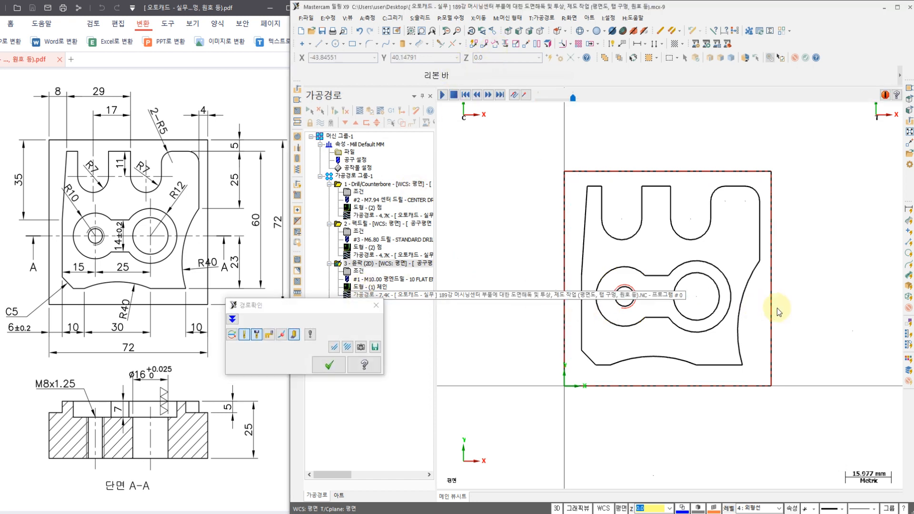
Step: Play the contour toolpath backplot, inspect the tool's coverage around the profile and stock edges, and close the path check
left_click(441, 96)
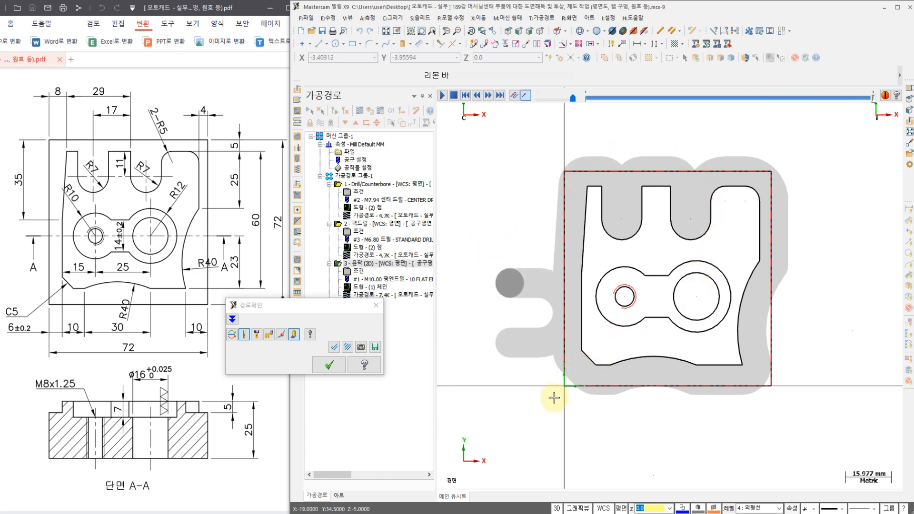
scroll(651, 386, "up", 3)
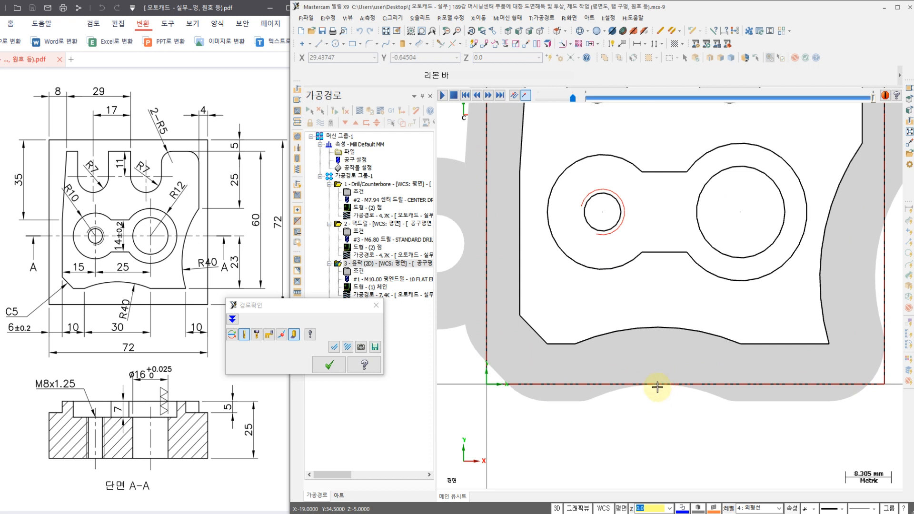
scroll(655, 381, "down", 2)
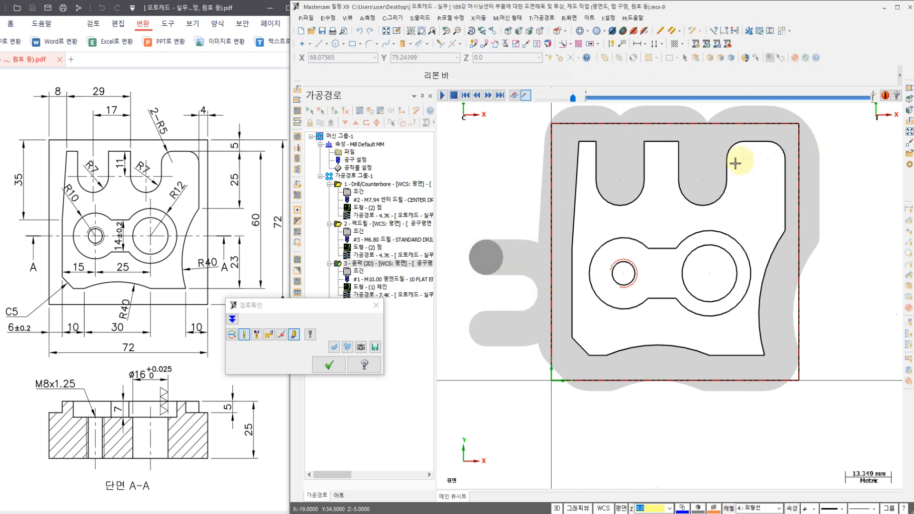
left_click(330, 366)
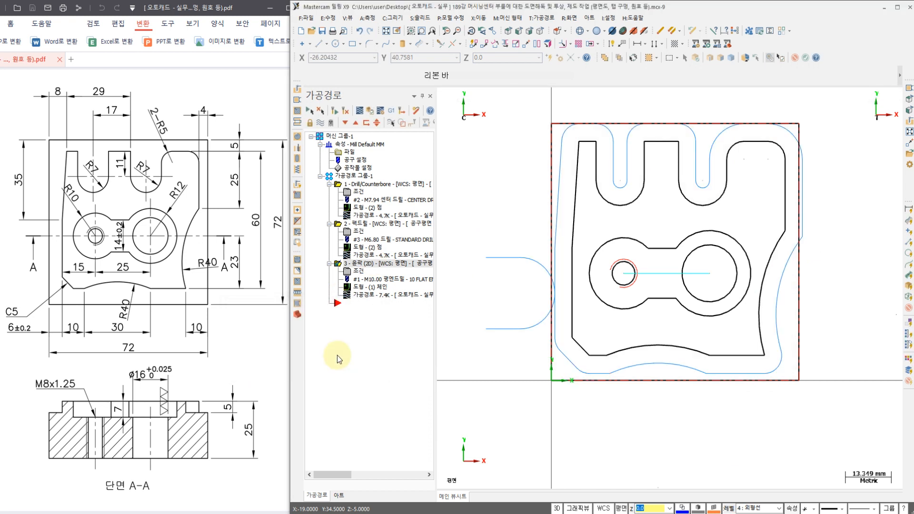
Step: Reopen the contour operation's parameters, enable side-cut passes (측면 가공), and set the number of roughing passes to 2
left_click(359, 272)
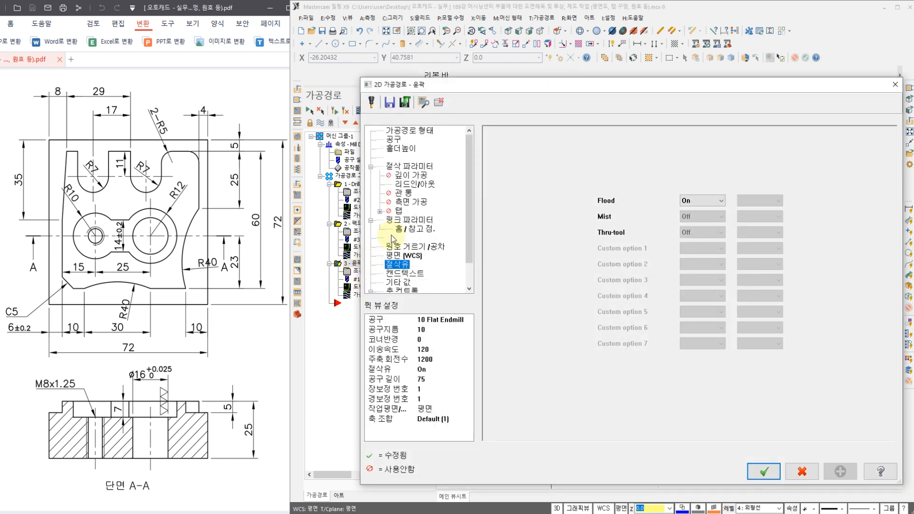
left_click(407, 203)
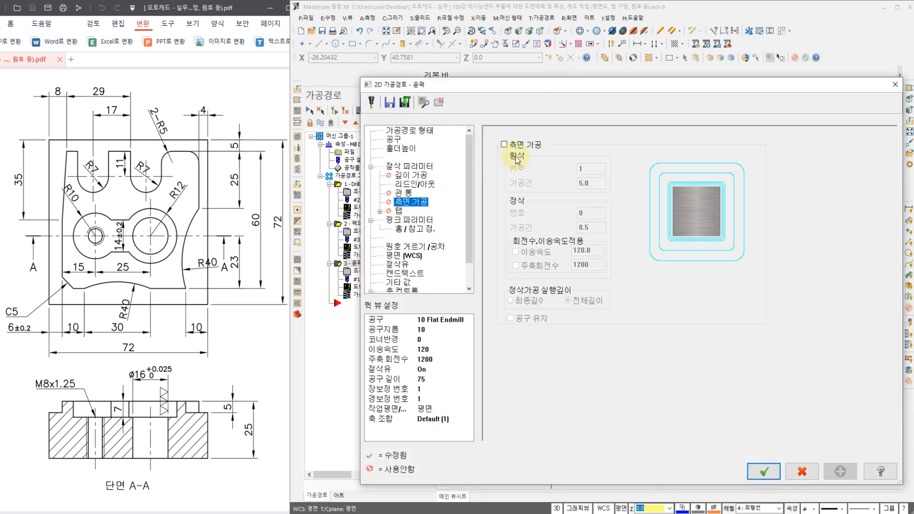
left_click(505, 144)
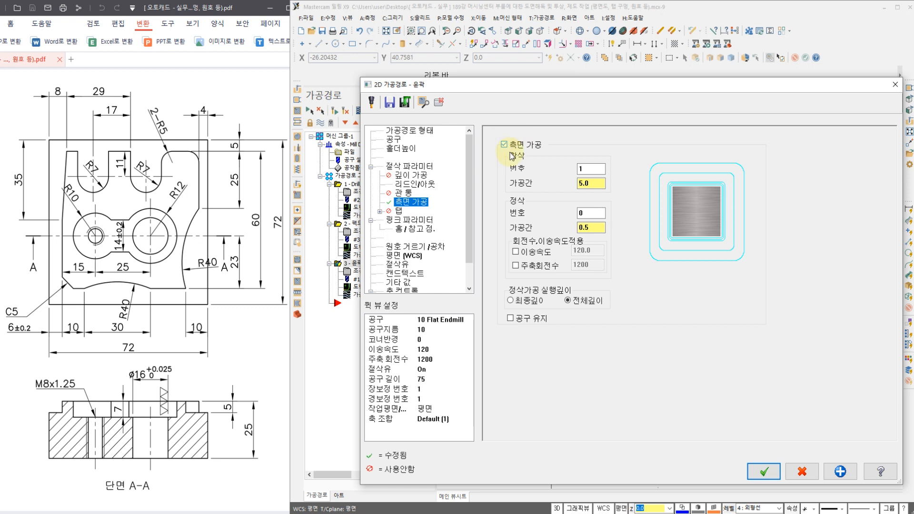
double_click(590, 169)
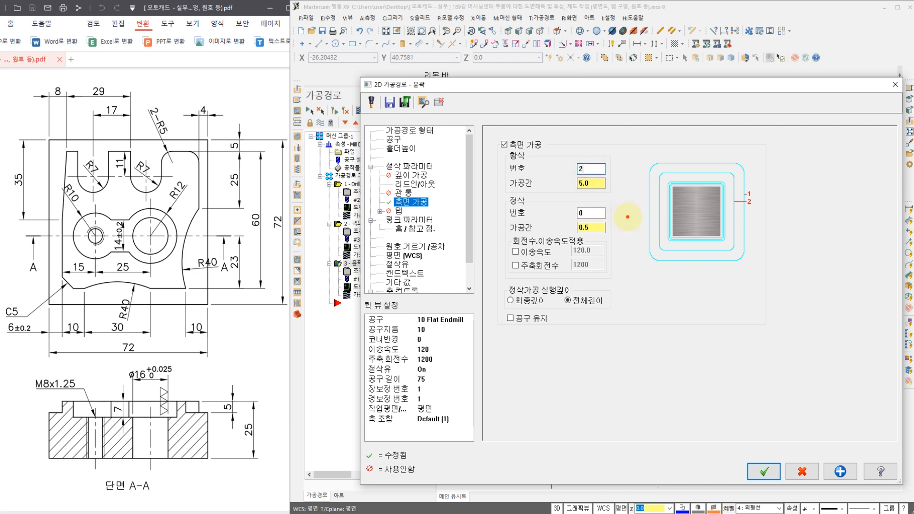
mouse_move(588, 198)
left_mouse_down()
mouse_move(571, 186)
mouse_move(600, 177)
mouse_move(596, 194)
left_mouse_up()
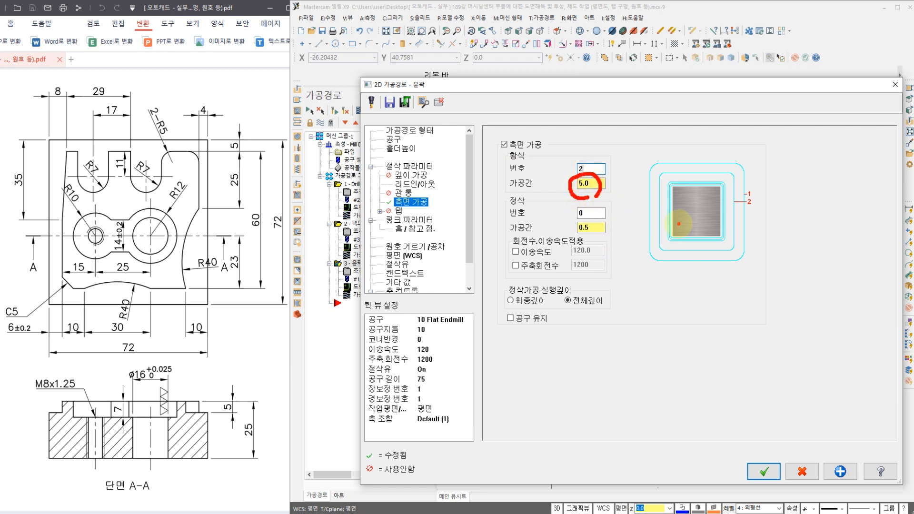
mouse_move(753, 199)
left_mouse_down()
mouse_move(739, 192)
mouse_move(755, 200)
mouse_move(748, 215)
mouse_move(739, 197)
mouse_move(744, 204)
left_mouse_up()
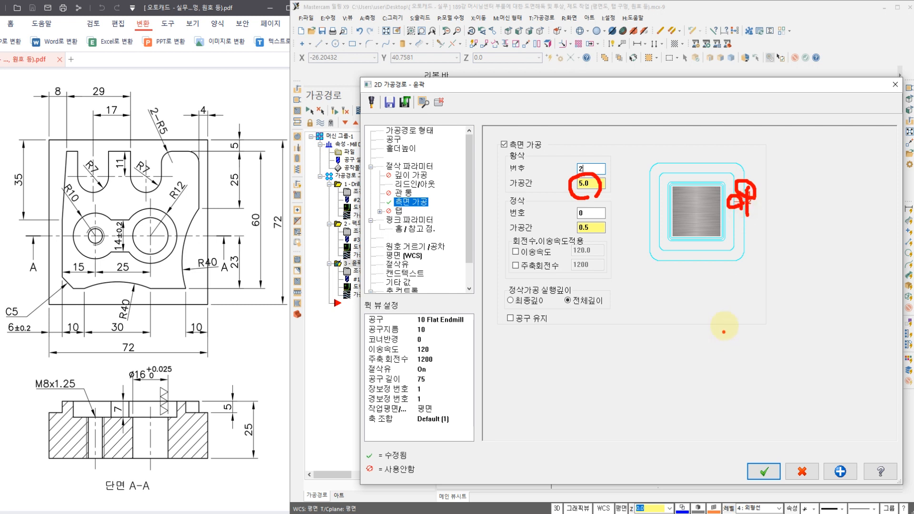
mouse_move(721, 310)
left_mouse_down()
mouse_move(725, 363)
mouse_move(728, 320)
mouse_move(707, 347)
mouse_move(758, 329)
mouse_move(745, 320)
left_mouse_up()
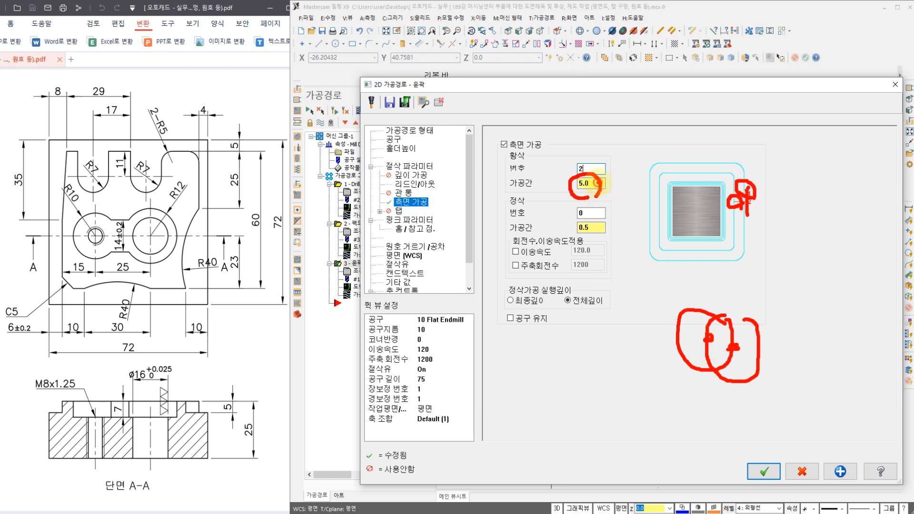
mouse_move(607, 384)
left_mouse_down()
mouse_move(543, 347)
mouse_move(610, 367)
mouse_move(604, 384)
left_mouse_up()
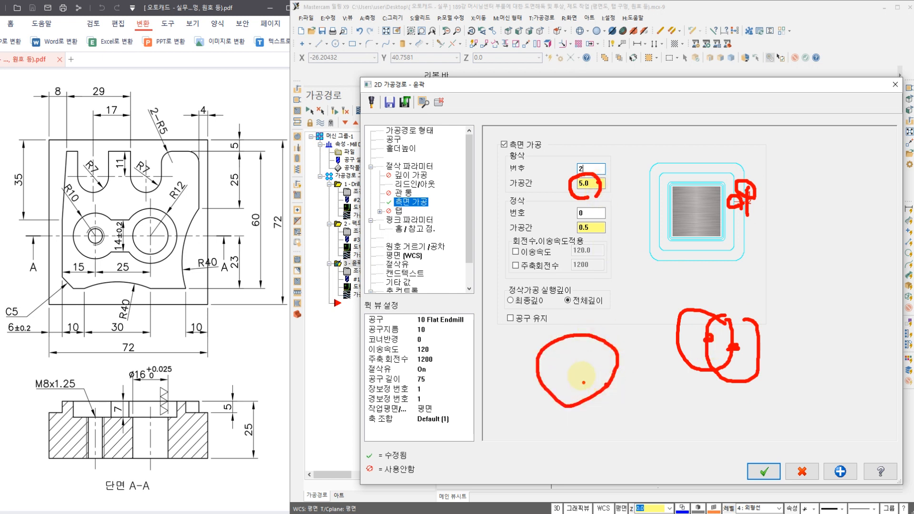
left_click(578, 365)
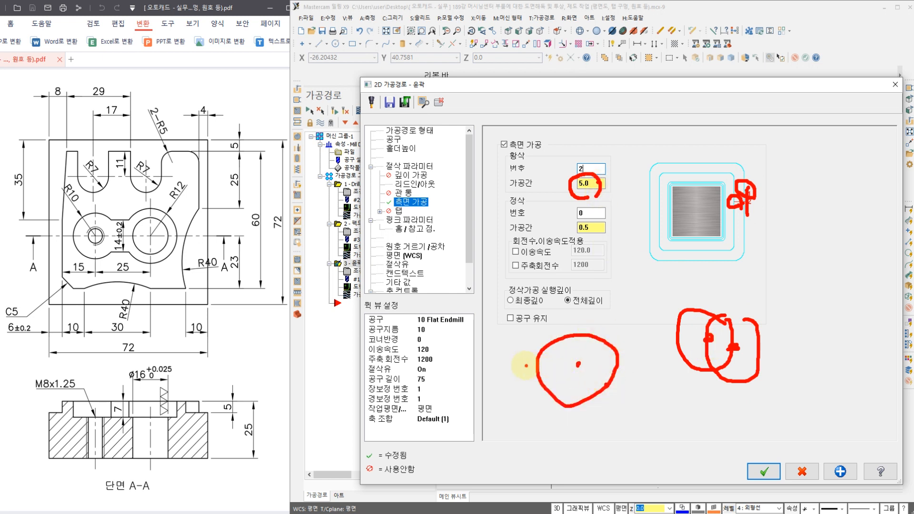
mouse_move(567, 365)
left_mouse_down()
mouse_move(479, 345)
mouse_move(578, 337)
mouse_move(512, 455)
left_mouse_up()
left_click_drag(578, 365, 579, 430)
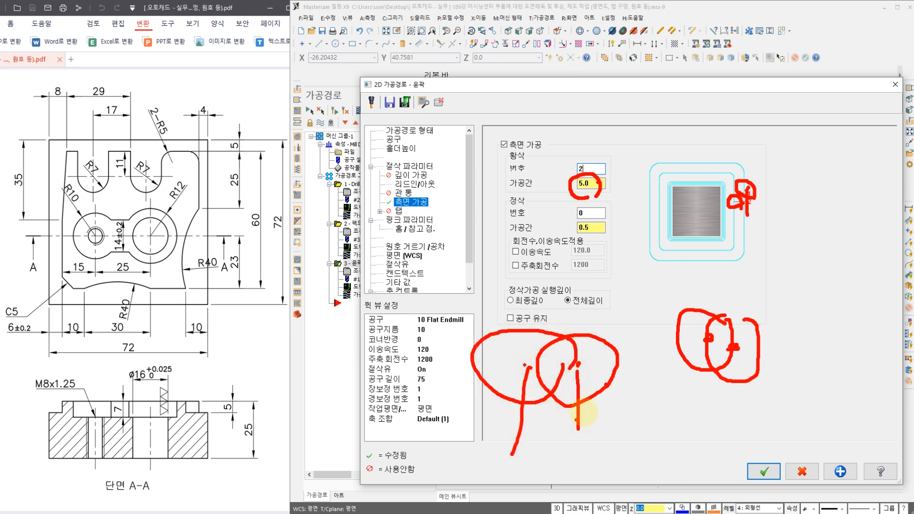
mouse_move(647, 254)
left_mouse_down()
mouse_move(641, 284)
mouse_move(663, 288)
left_mouse_up()
left_click_drag(664, 262, 664, 287)
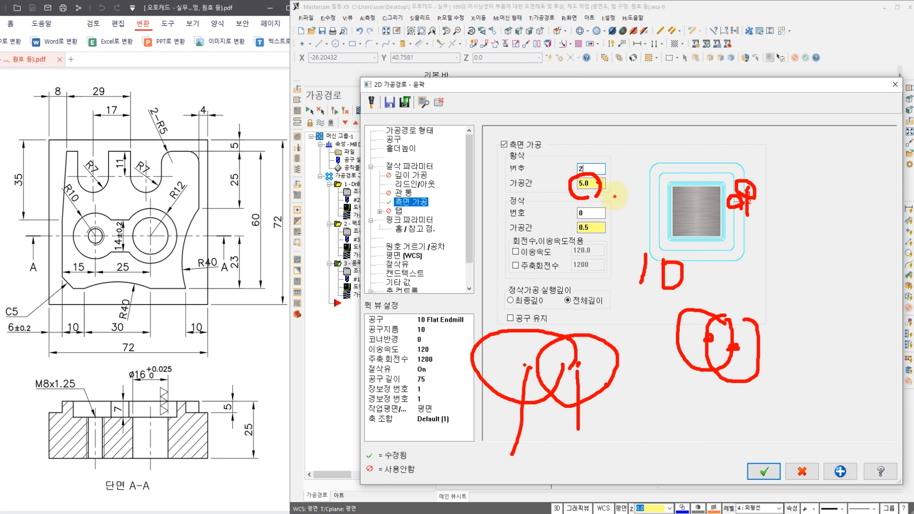
mouse_move(612, 192)
left_mouse_down()
mouse_move(671, 152)
mouse_move(680, 170)
left_mouse_up()
left_click_drag(757, 91, 752, 156)
left_click_drag(790, 113, 780, 155)
mouse_move(774, 172)
left_mouse_down()
mouse_move(720, 115)
mouse_move(808, 145)
mouse_move(780, 184)
left_mouse_up()
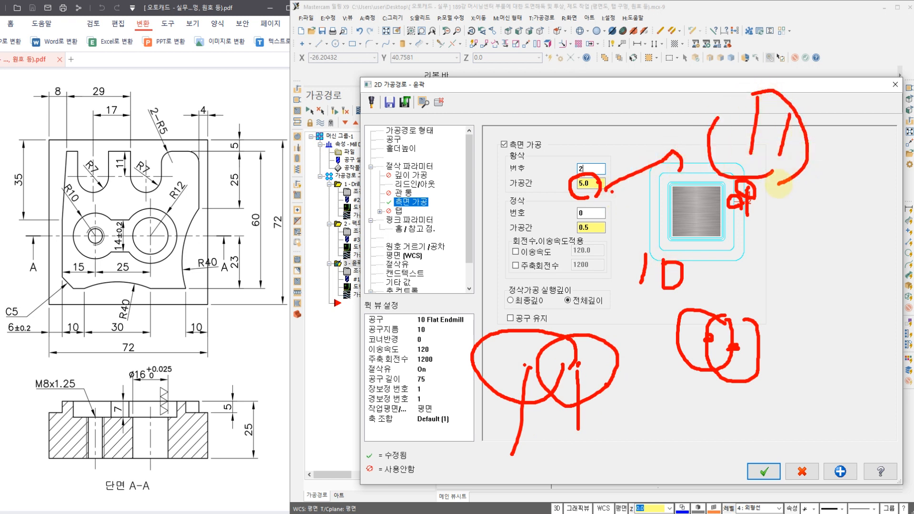
left_click_drag(630, 310, 686, 306)
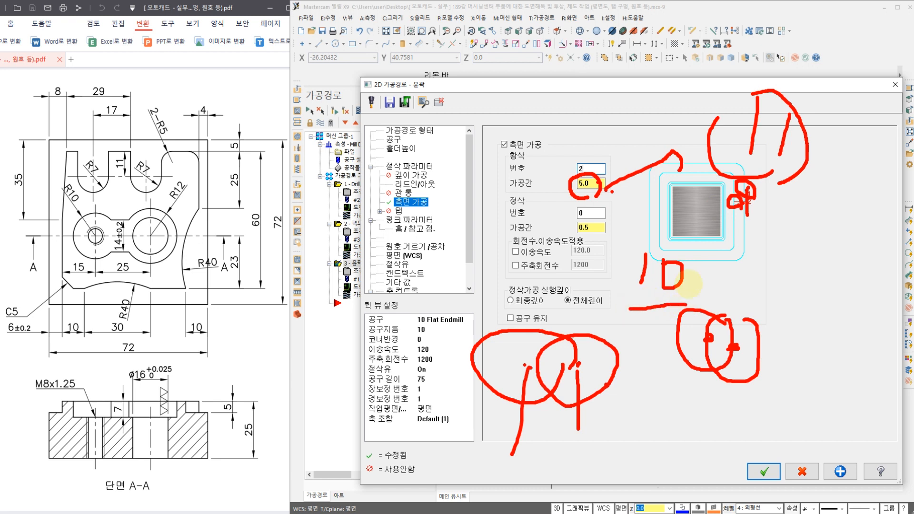
left_click(752, 164)
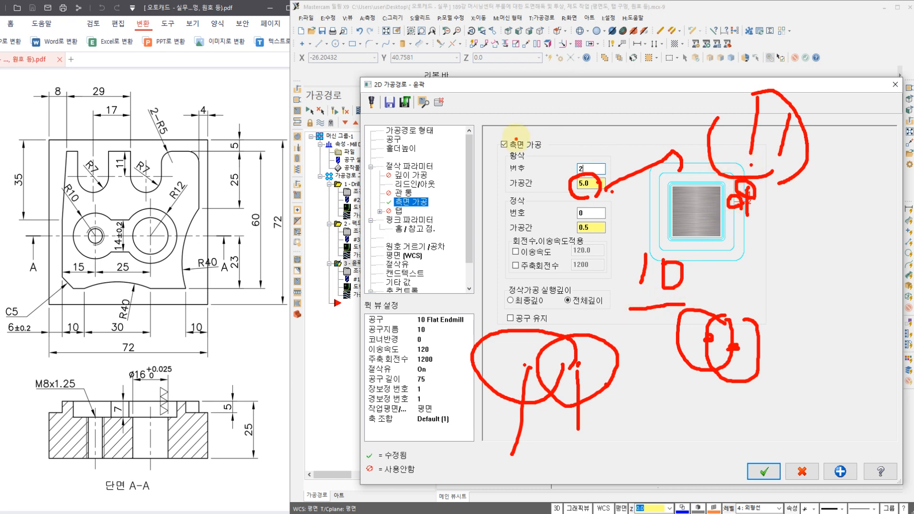
mouse_move(505, 93)
left_mouse_down()
mouse_move(497, 142)
mouse_move(525, 106)
left_mouse_up()
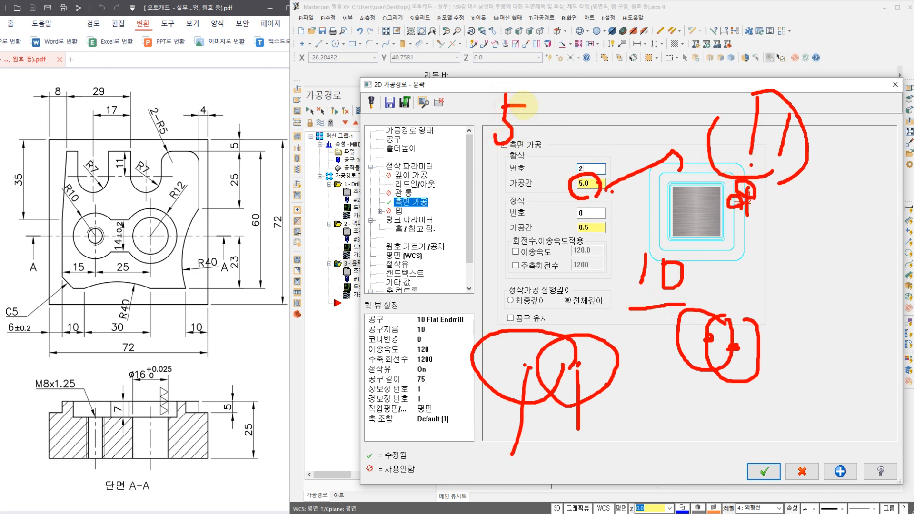
left_click_drag(797, 155, 776, 168)
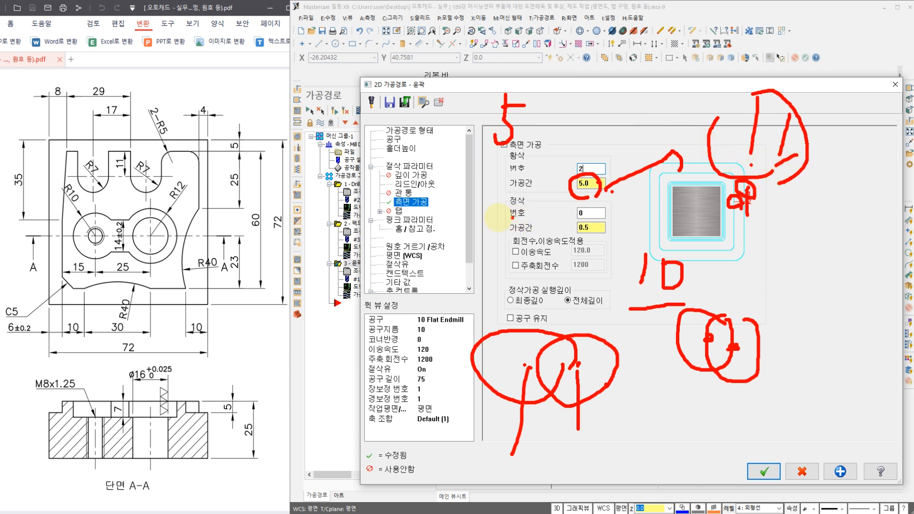
mouse_move(498, 190)
left_mouse_down()
mouse_move(462, 255)
mouse_move(411, 210)
mouse_move(465, 162)
mouse_move(498, 185)
left_mouse_up()
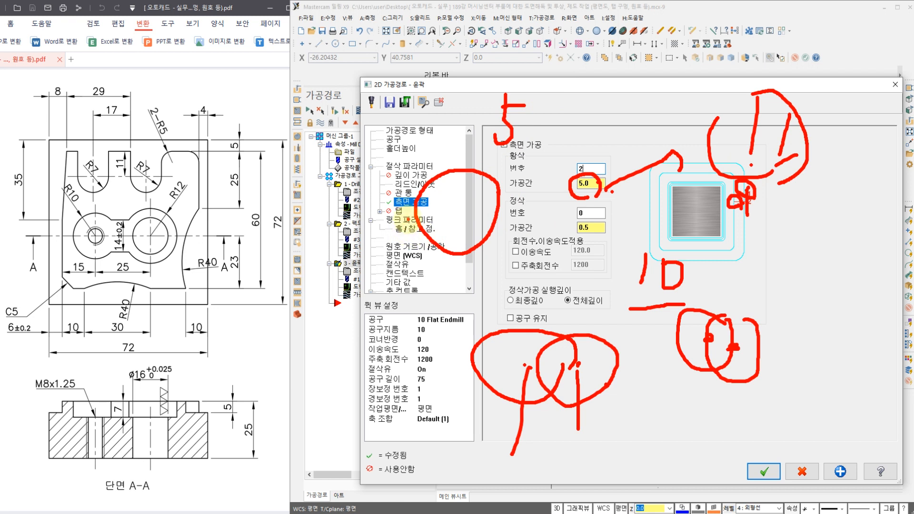
mouse_move(405, 220)
left_mouse_down()
mouse_move(399, 239)
mouse_move(347, 245)
mouse_move(366, 173)
mouse_move(402, 203)
mouse_move(405, 231)
mouse_move(422, 233)
mouse_move(407, 193)
mouse_move(429, 221)
mouse_move(410, 227)
left_mouse_up()
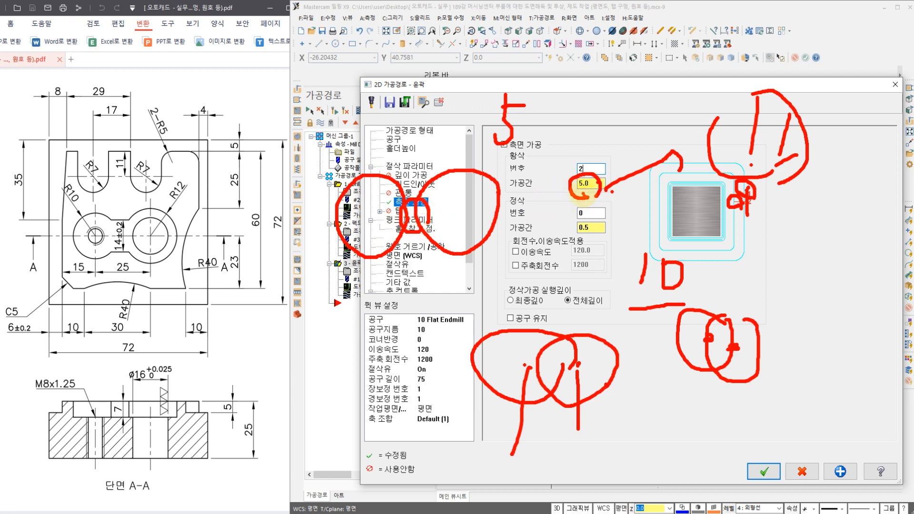
mouse_move(582, 189)
left_mouse_down()
mouse_move(540, 241)
mouse_move(549, 235)
left_mouse_up()
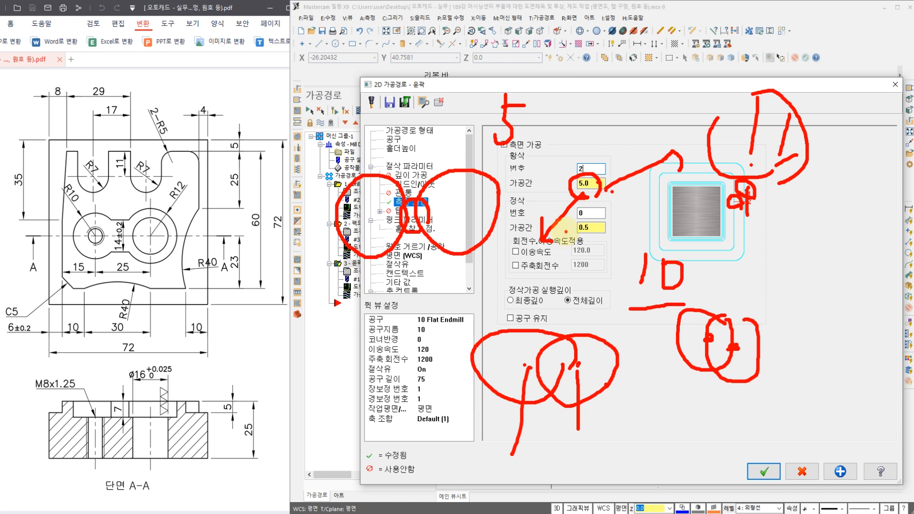
key("Escape")
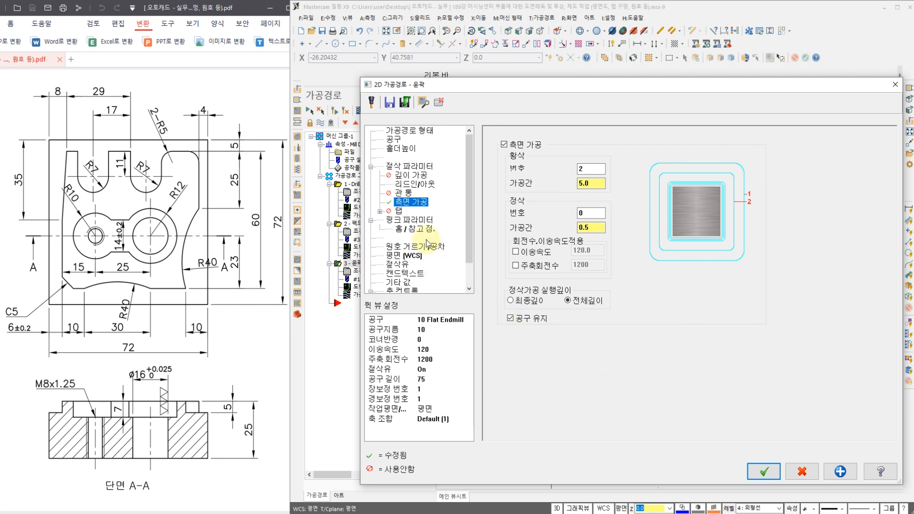
Step: Apply the contour operation's parameters with the tool kept down between side passes and regenerate its toolpath
left_click(413, 220)
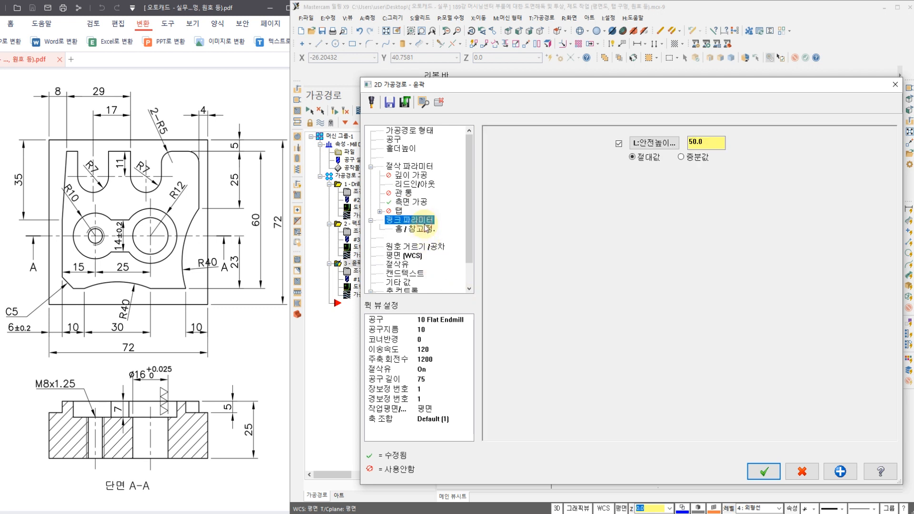
left_click(765, 471)
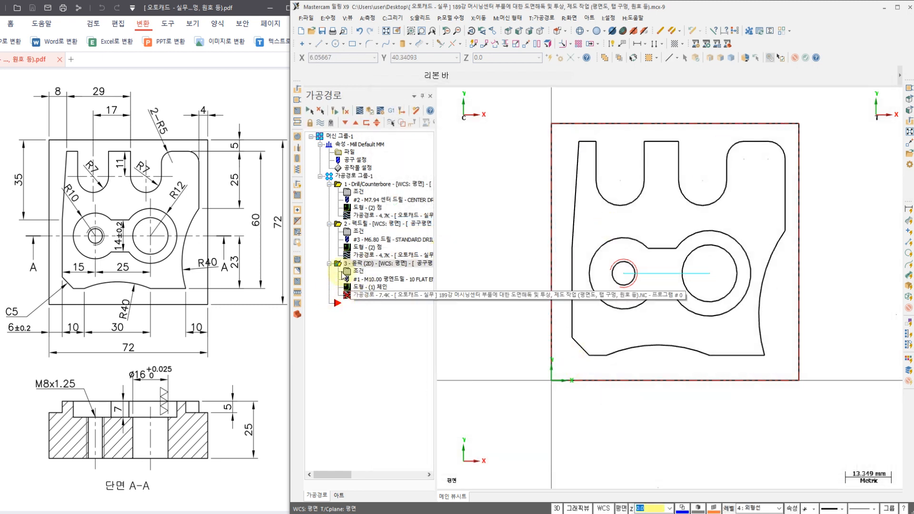
left_click(344, 112)
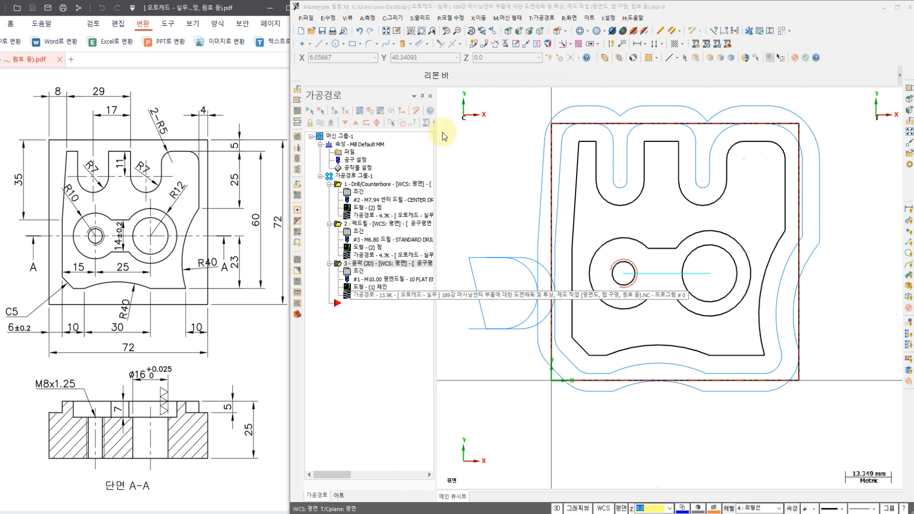
Step: Play the contour toolpath's backplot, check the cutting depth in the front view, return to the top view and close the backplot
left_click(445, 97)
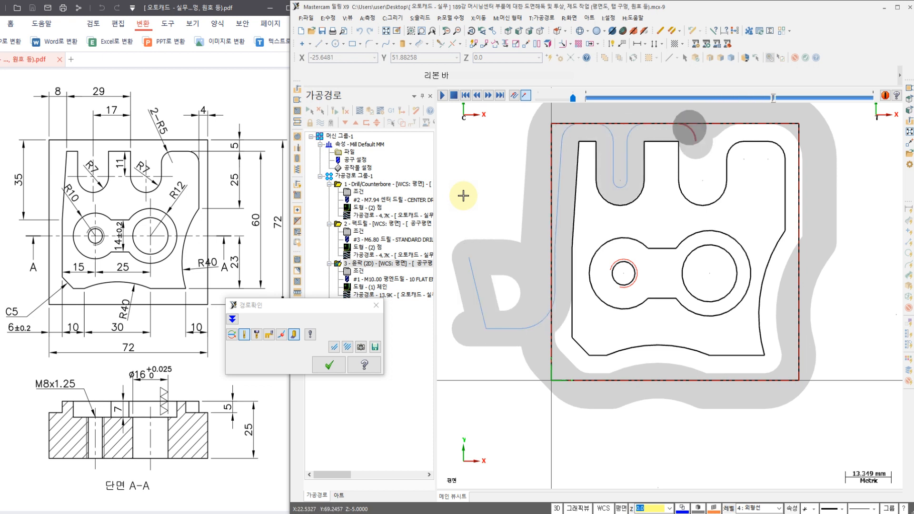
right_click(481, 375)
left_click(520, 307)
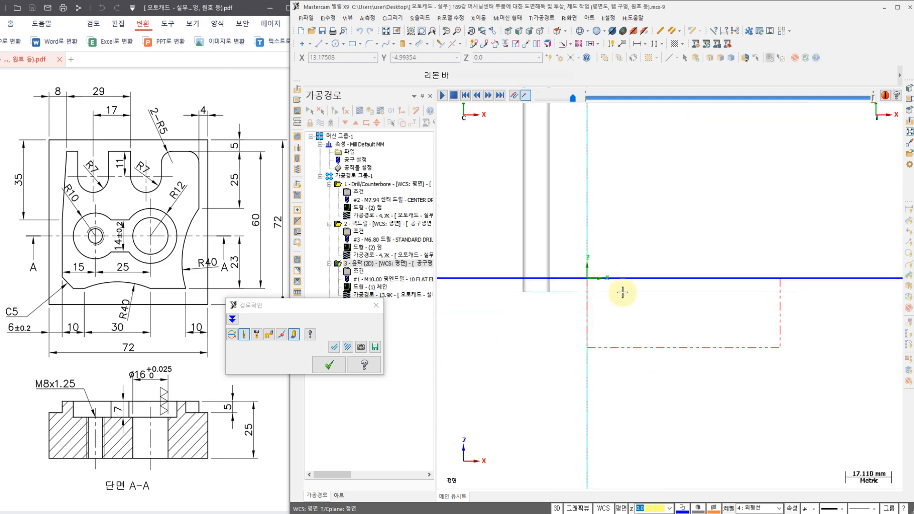
right_click(613, 205)
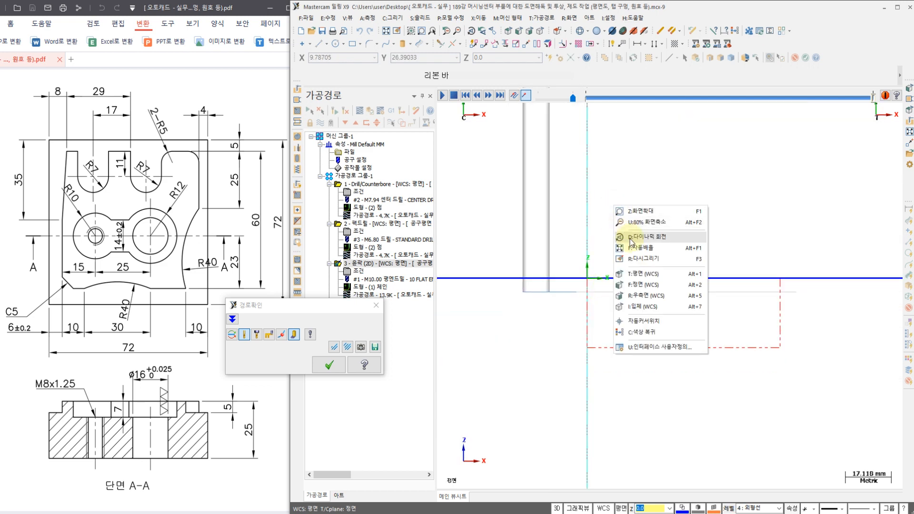
left_click(639, 274)
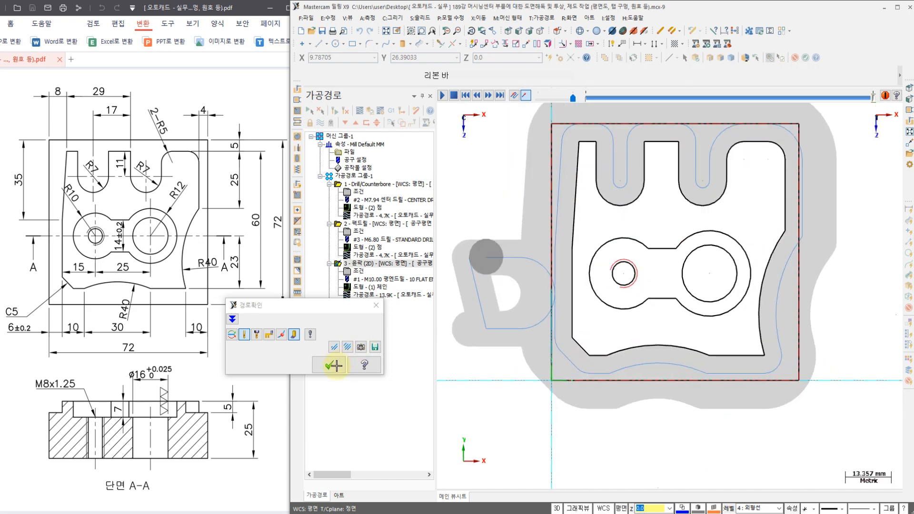
left_click(336, 366)
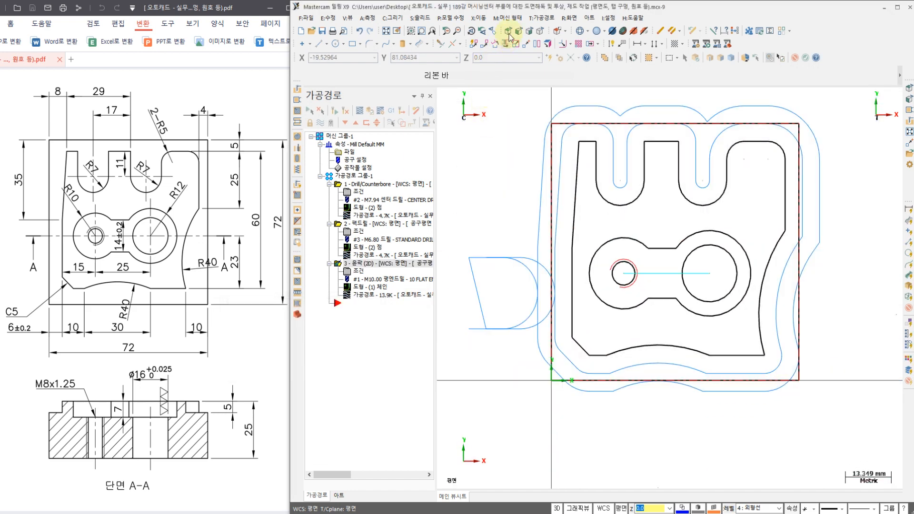
Step: Start a pocket toolpath on the closed outline that surrounds the two holes
left_click(540, 19)
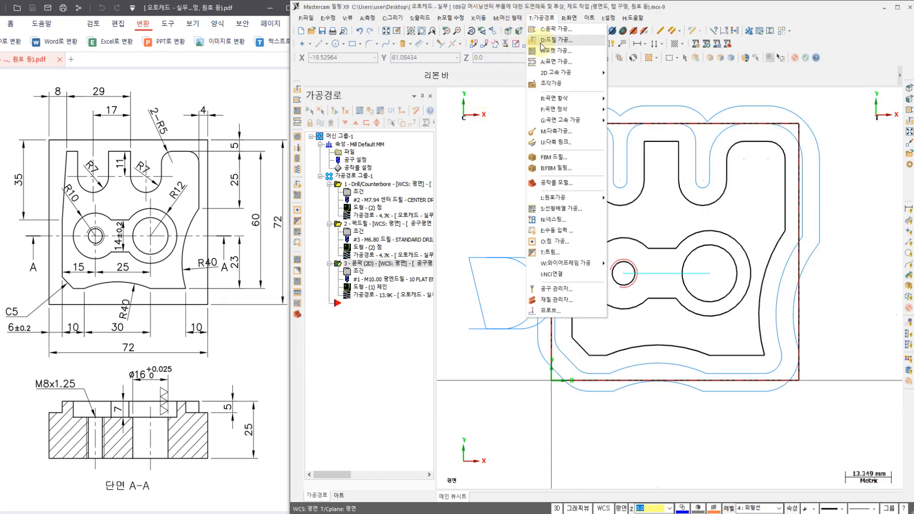
left_click(558, 51)
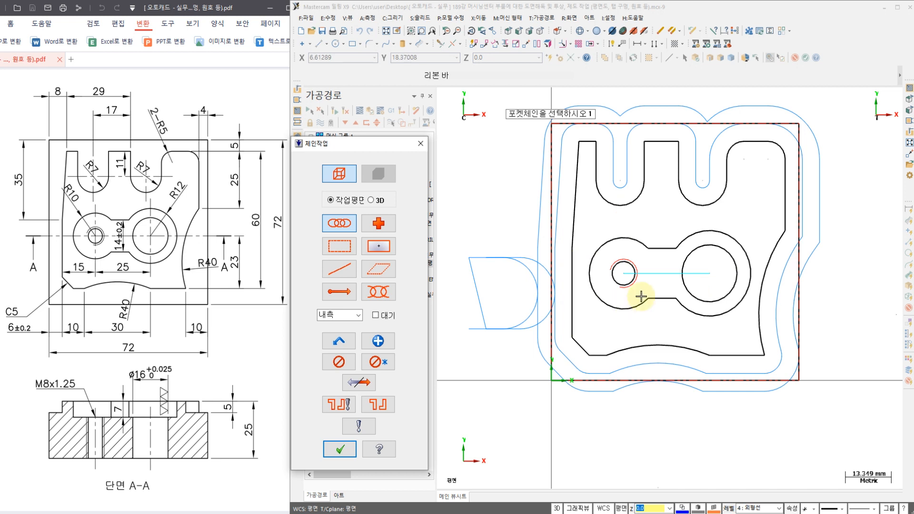
left_click(653, 255)
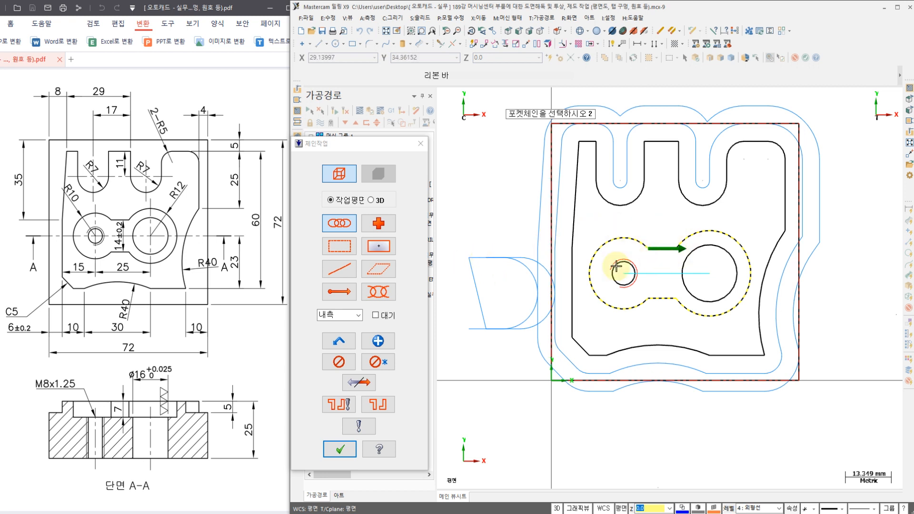
left_click(341, 449)
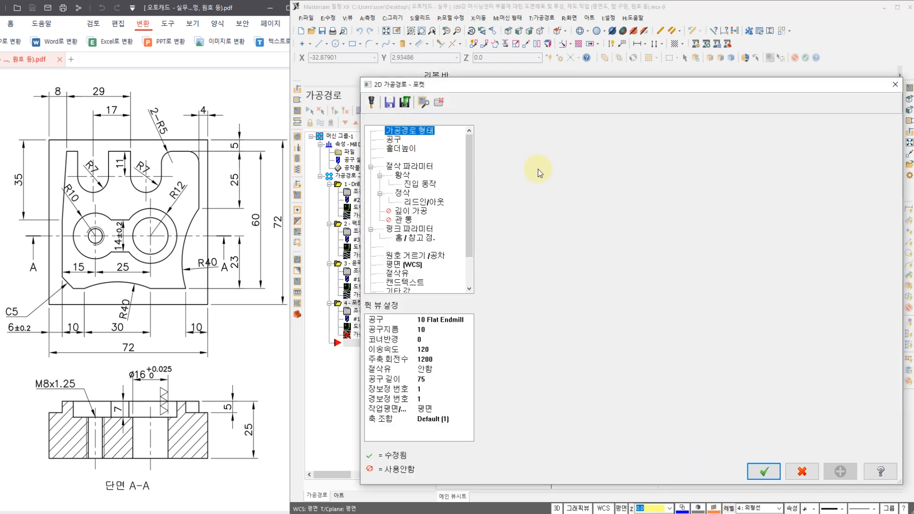
Step: Select the 10 Flat Endmill for the pocket and set the wall and floor stock allowances to 0
left_click(555, 162)
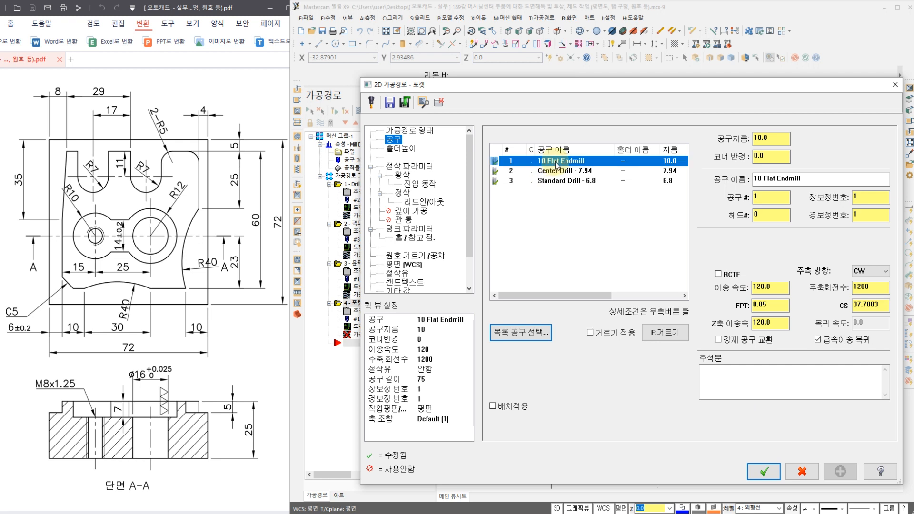
left_click(400, 167)
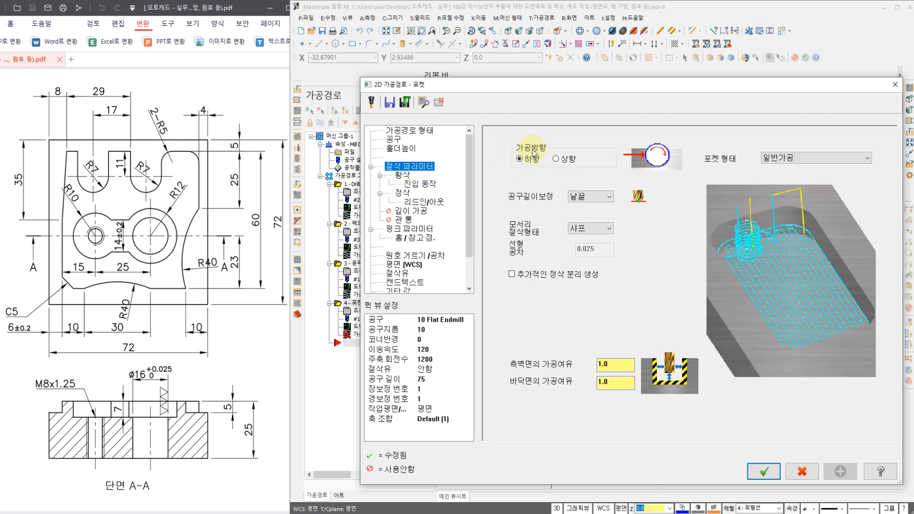
left_click(611, 363)
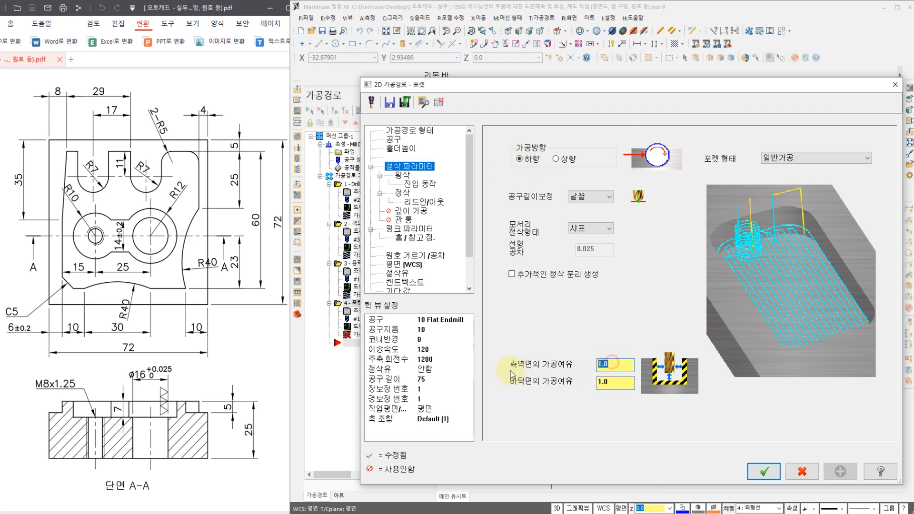
type("0")
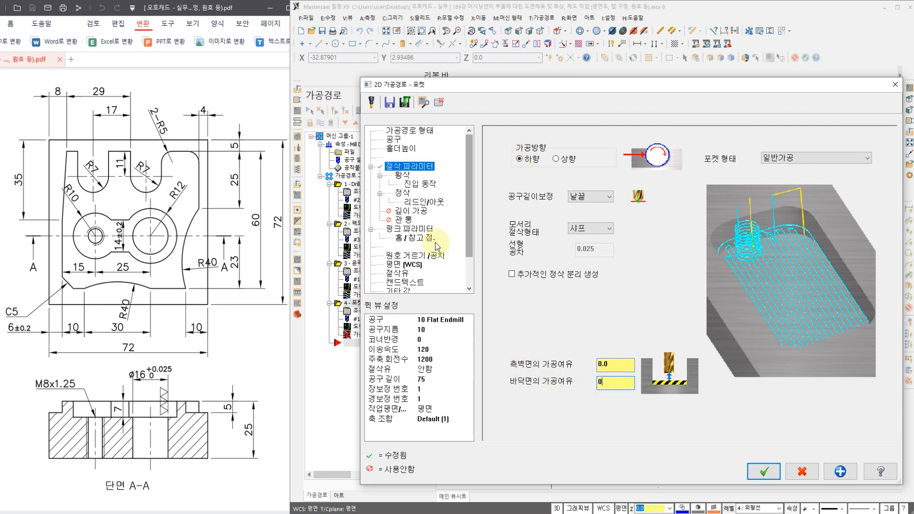
Step: Set the pocket's roughing method to constant overlap spiral and turn off its entry motion
left_click(404, 178)
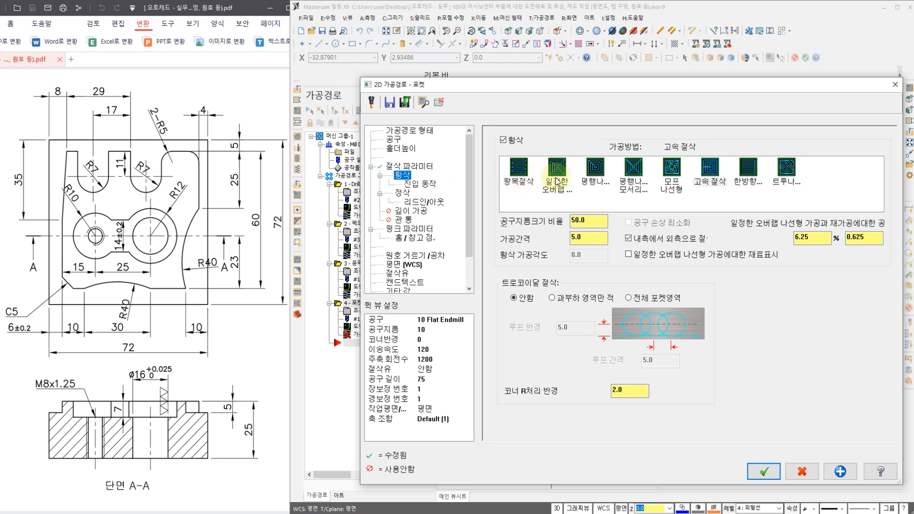
left_click(556, 184)
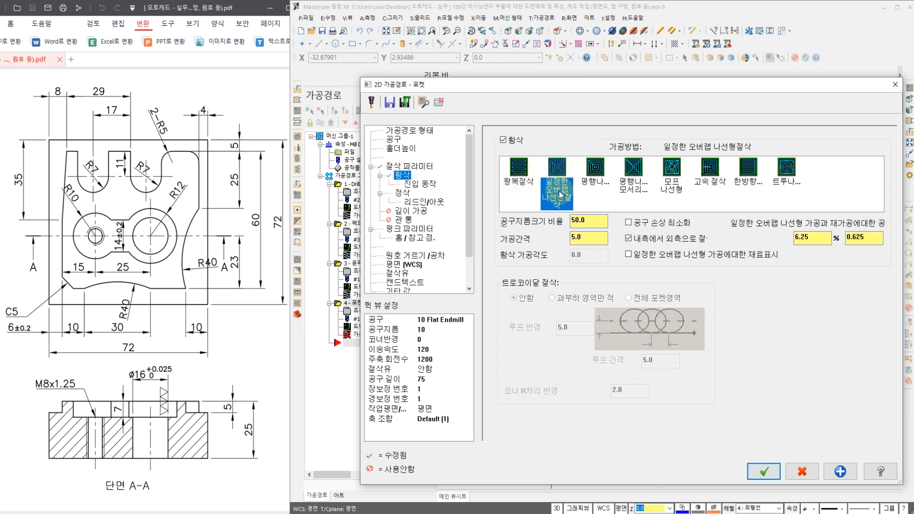
left_click(413, 185)
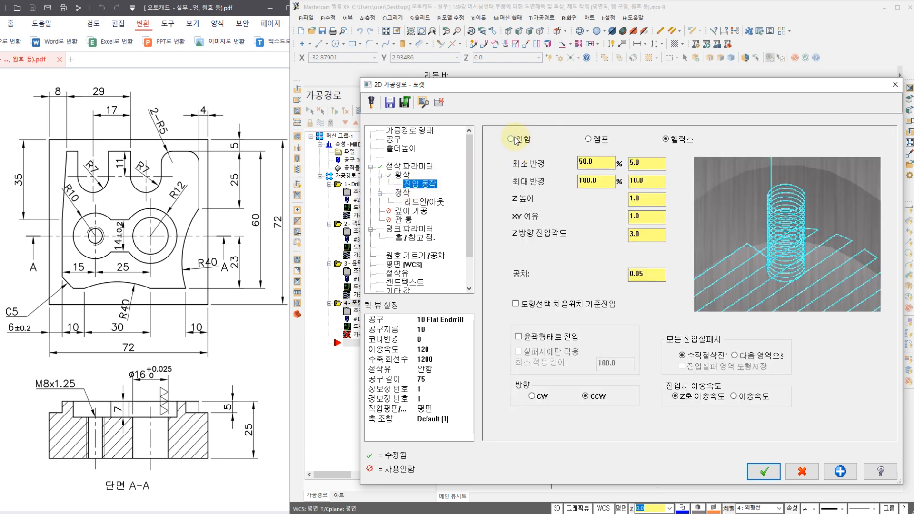
left_click(511, 139)
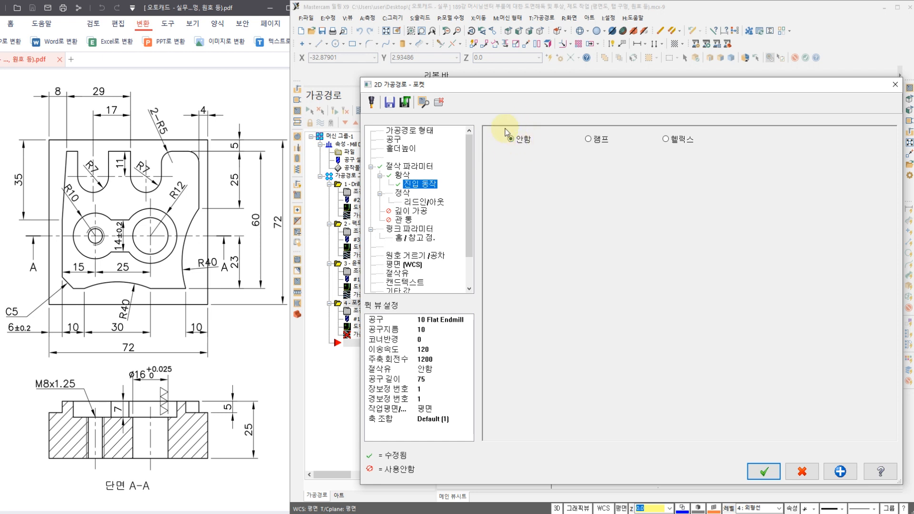
Step: Disable the pocket's finishing passes and open its depth cut settings
left_click(403, 193)
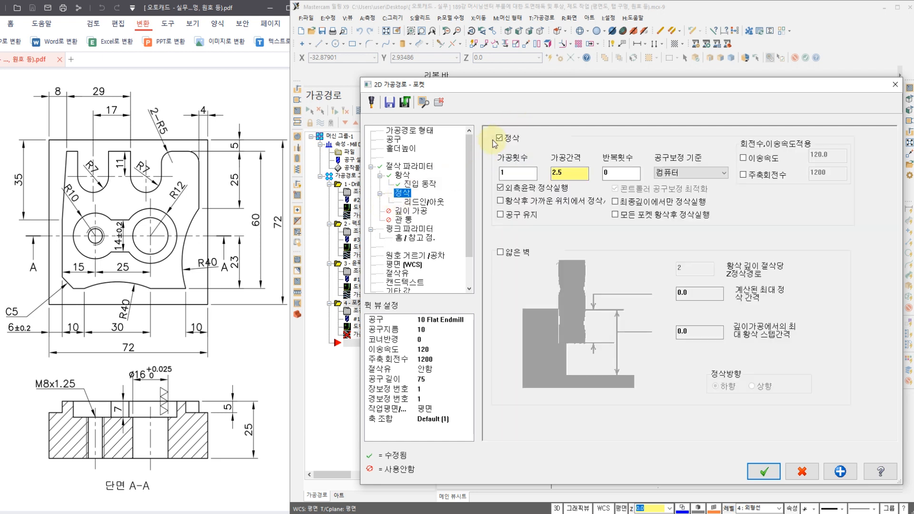
left_click(500, 138)
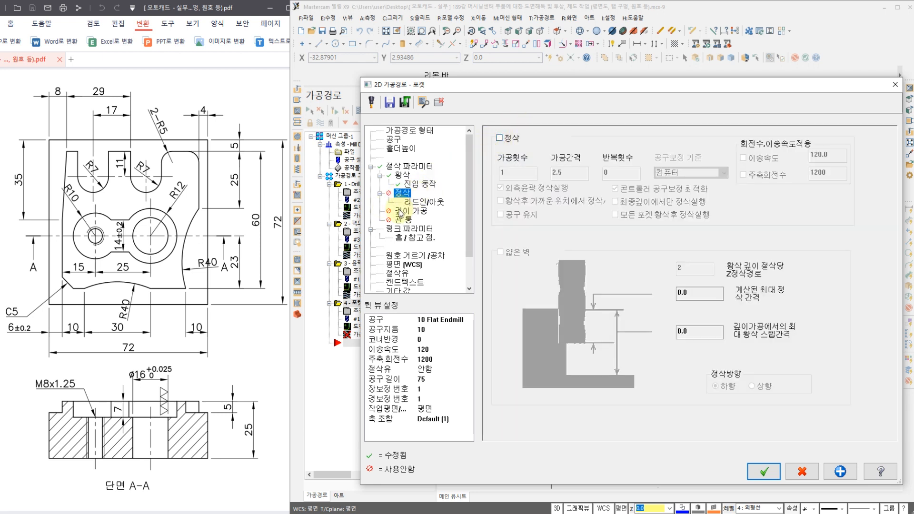
left_click(400, 211)
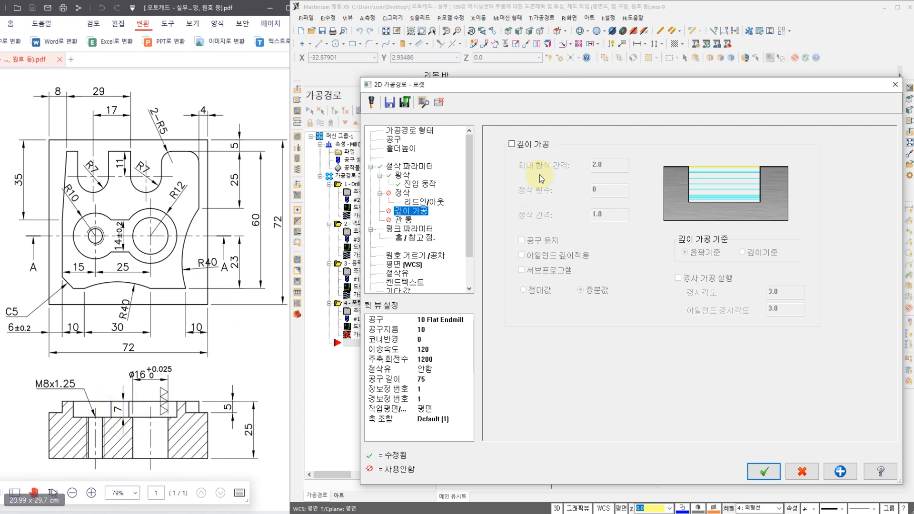
Step: Enable depth cuts for the pocket with a maximum rough step of 10/2 and keep the tool down between cuts
left_click(515, 145)
left_click(600, 166)
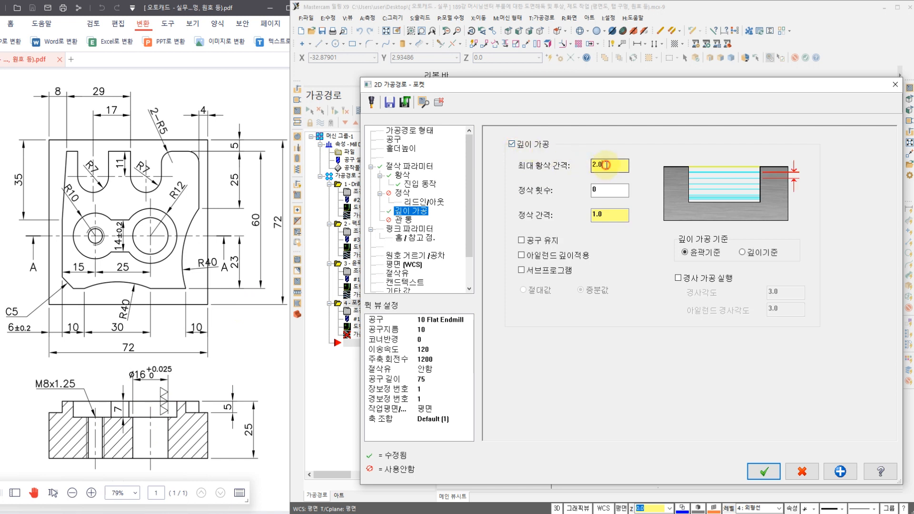
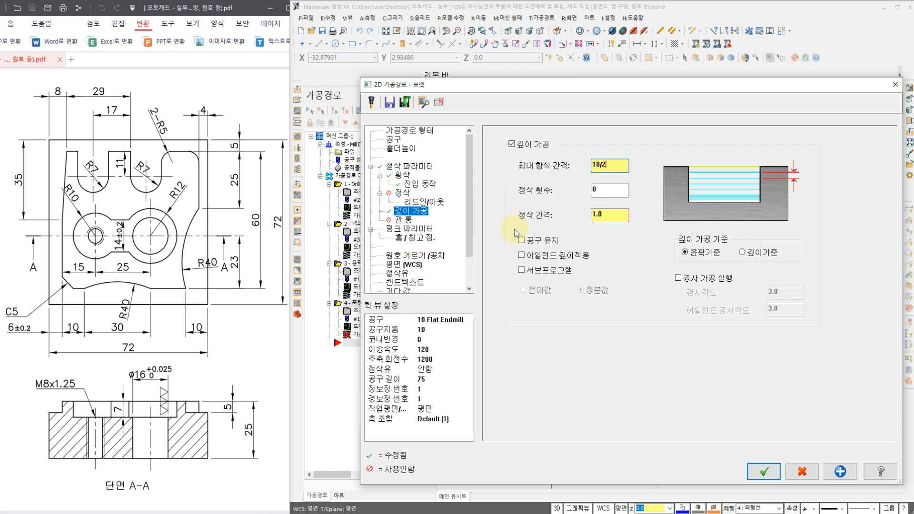
left_click(522, 241)
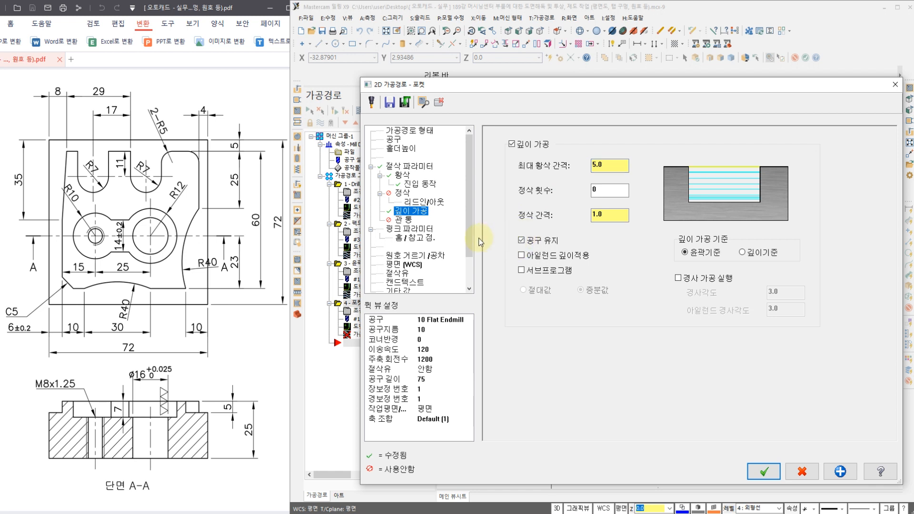
Step: Enable the pocket's 50.0 clearance height, make the retract, feed and depth values absolute, and set the depth to -7.0
left_click(406, 229)
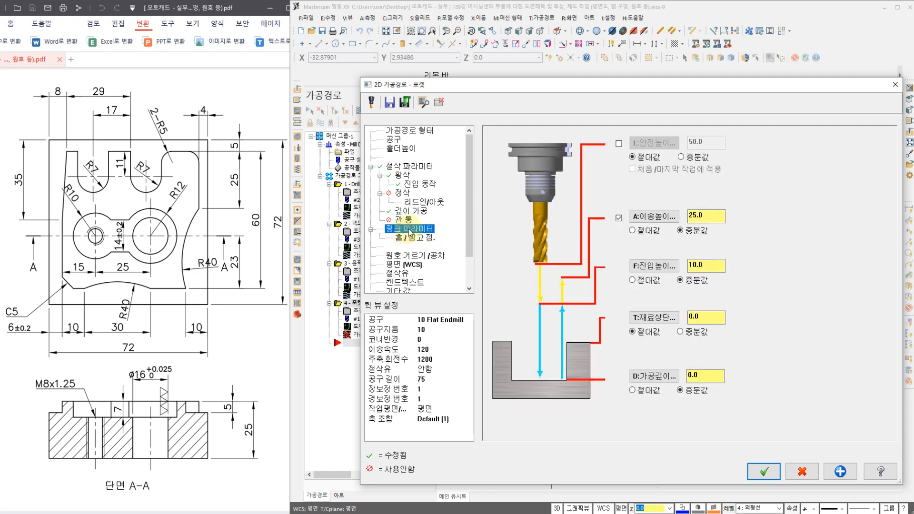
left_click(619, 144)
left_click(637, 231)
left_click(635, 280)
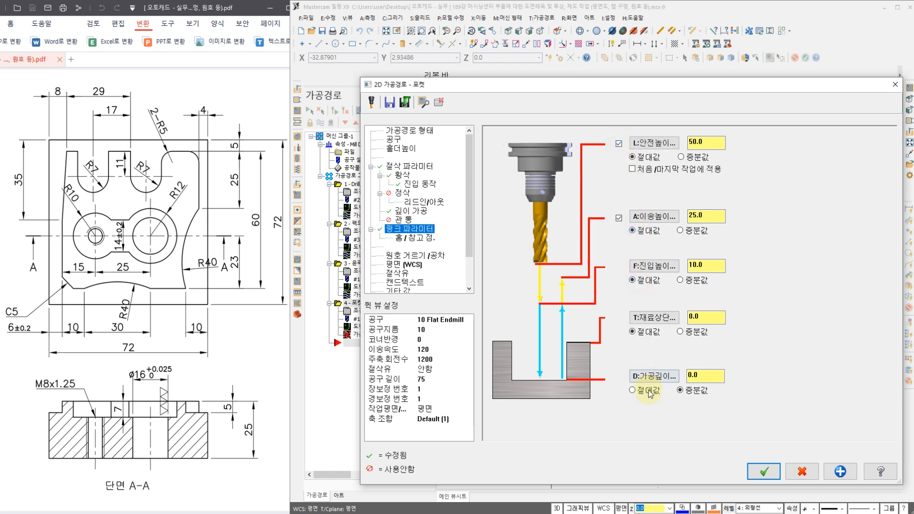
left_click(635, 391)
left_click(694, 379)
double_click(694, 378)
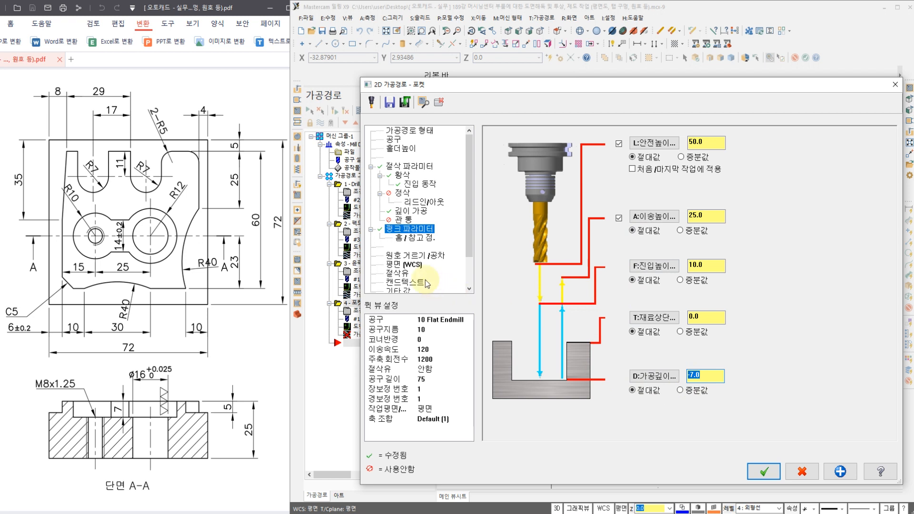
Step: Turn on flood coolant for the pocket and generate its toolpath
left_click(388, 275)
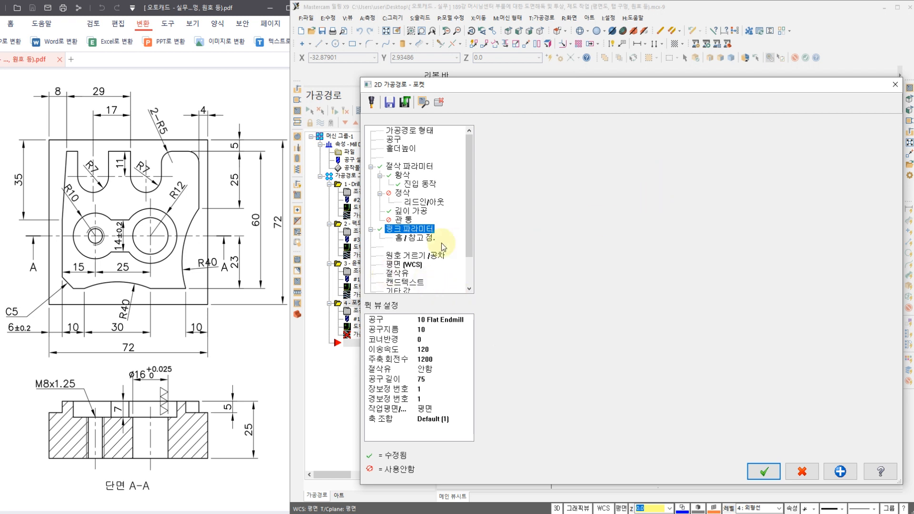
left_click(688, 200)
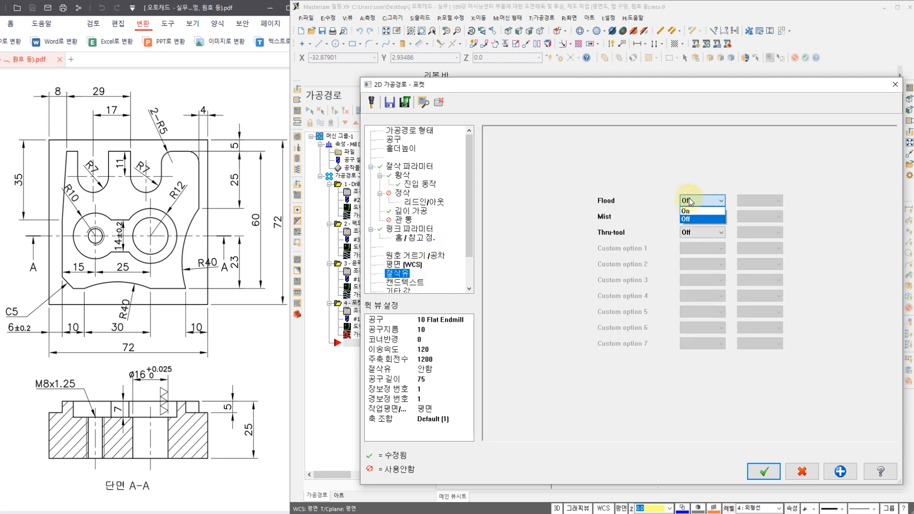
left_click(693, 213)
left_click(765, 471)
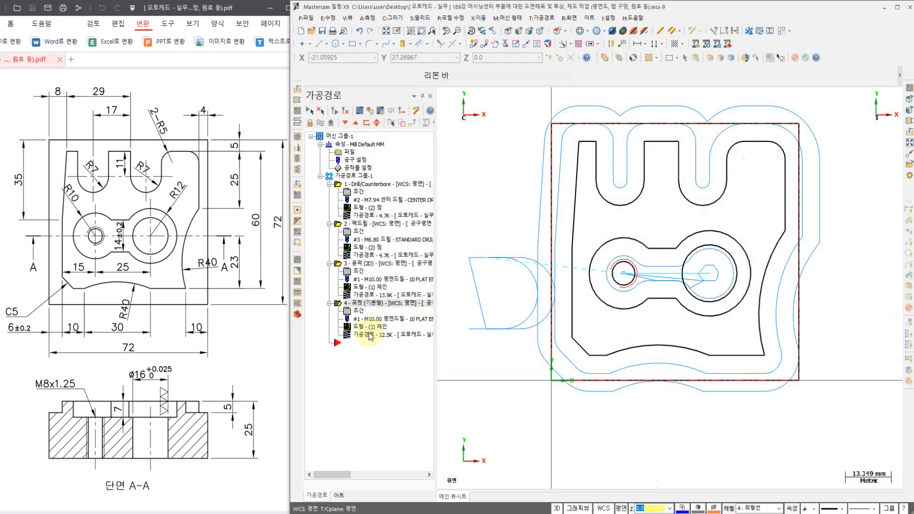
Step: Backplot the pocket toolpath and inspect its cutting depth from the front view
left_click(360, 110)
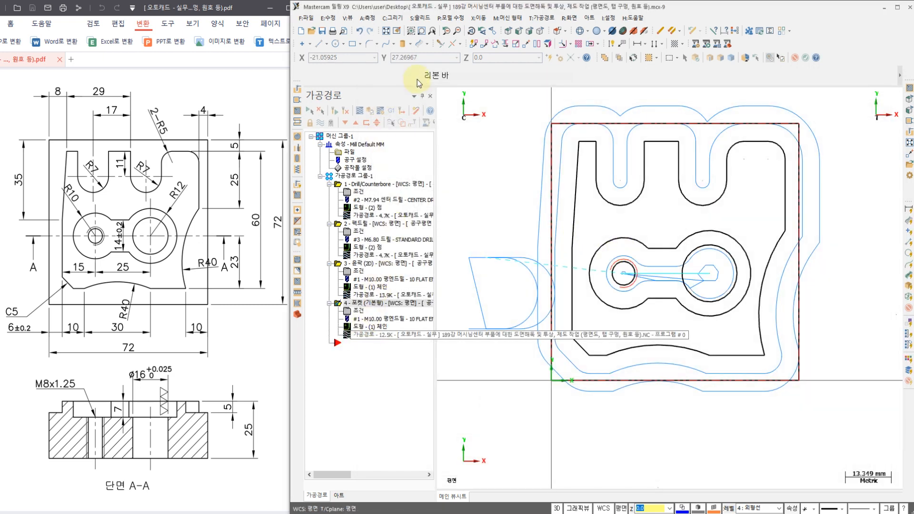
left_click(447, 96)
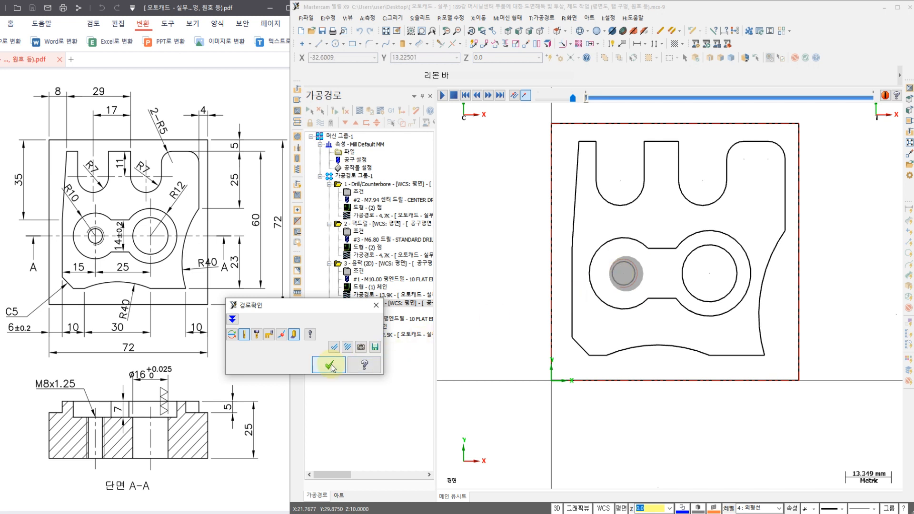
left_click(444, 96)
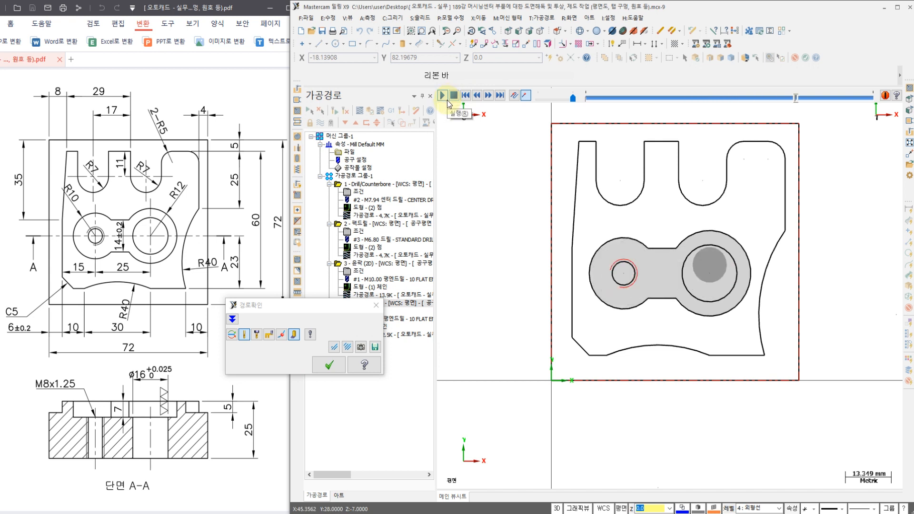
right_click(517, 198)
left_click(541, 279)
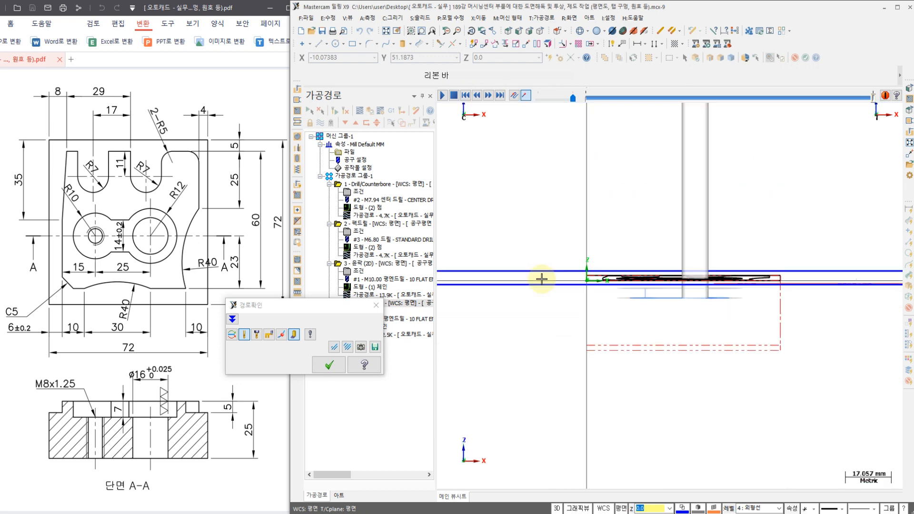
scroll(733, 311, "up", 2)
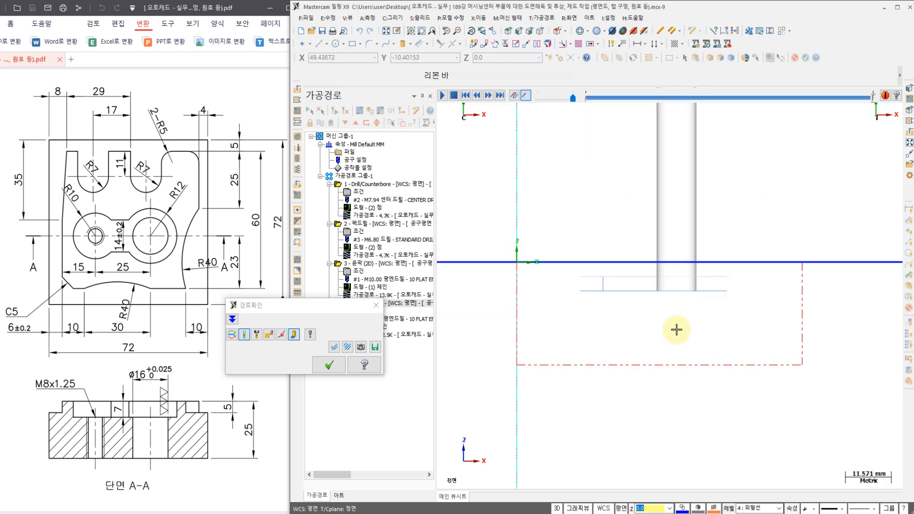
right_click(675, 333)
left_click(701, 400)
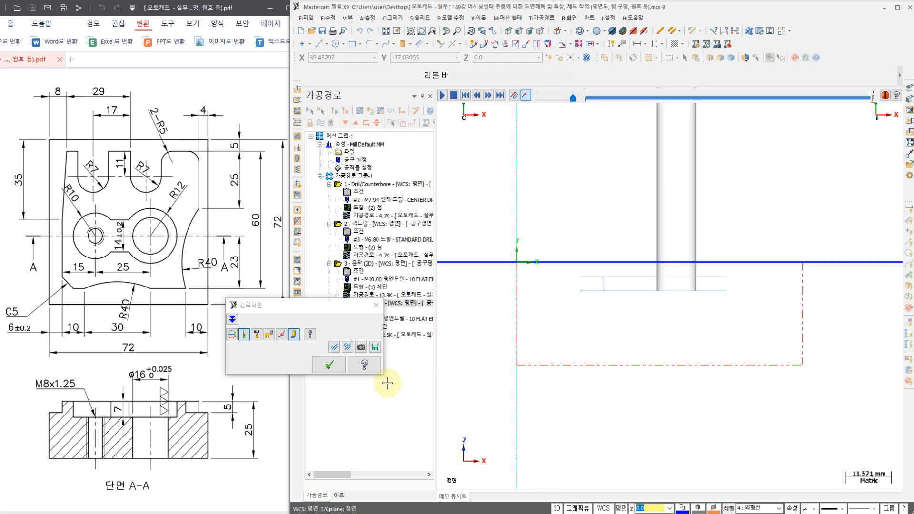
left_click(328, 364)
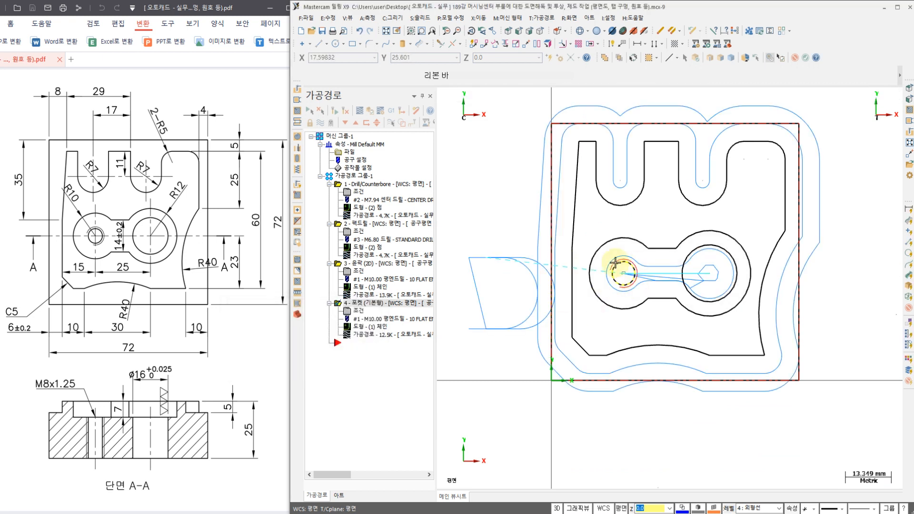
Step: Add the small hole's centre as a point chain to the pocket toolpath's geometry
left_click(361, 328)
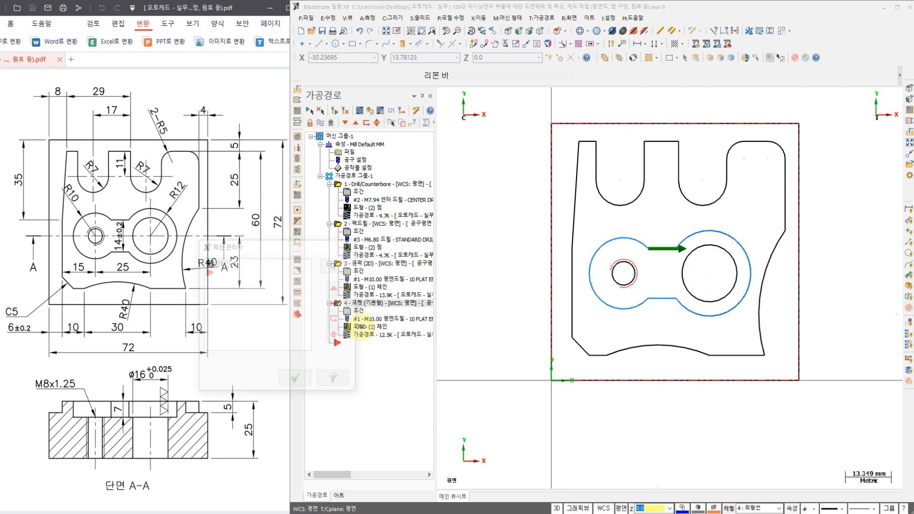
right_click(252, 321)
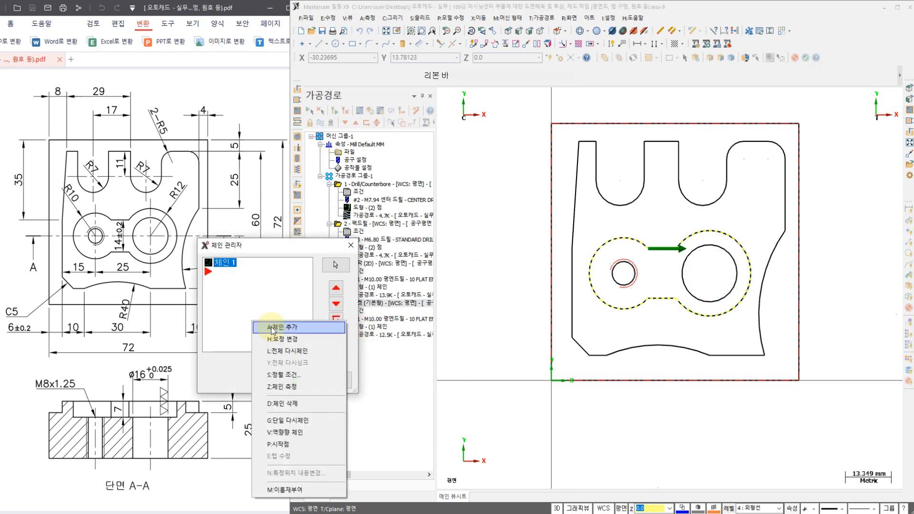
left_click(274, 328)
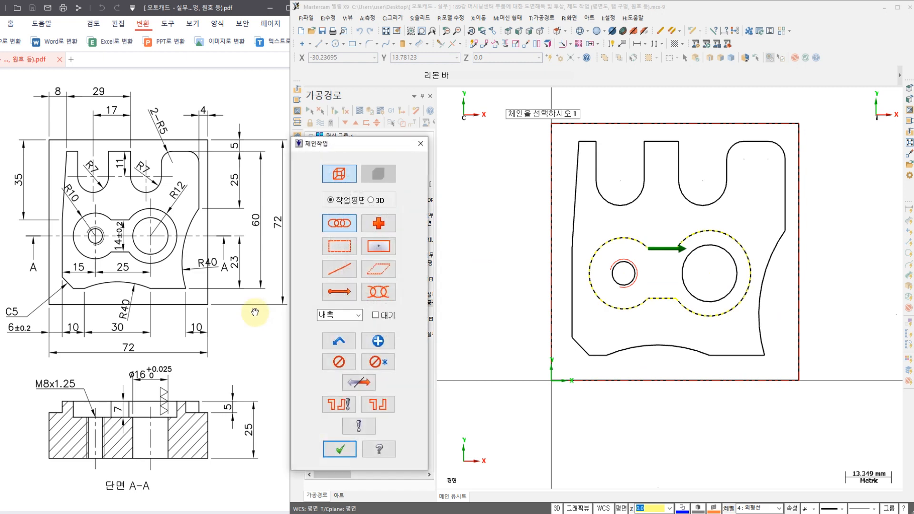
left_click(378, 223)
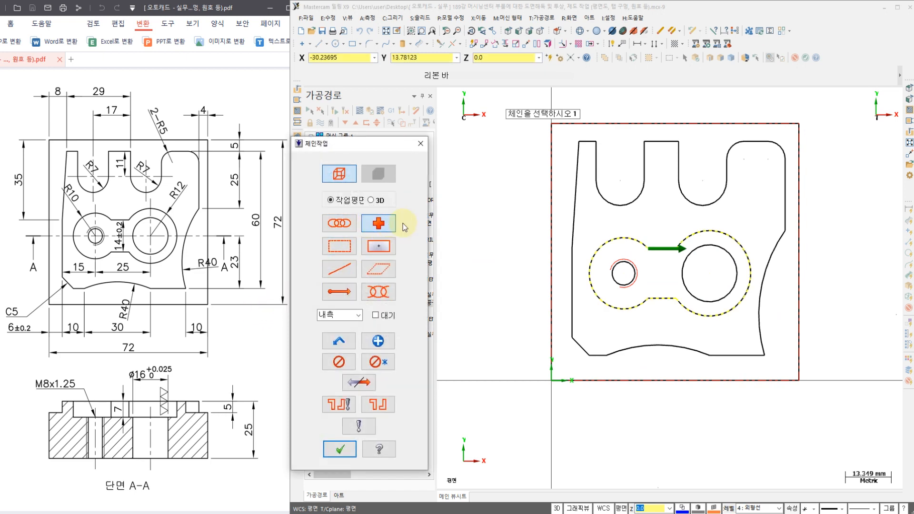
left_click(624, 275)
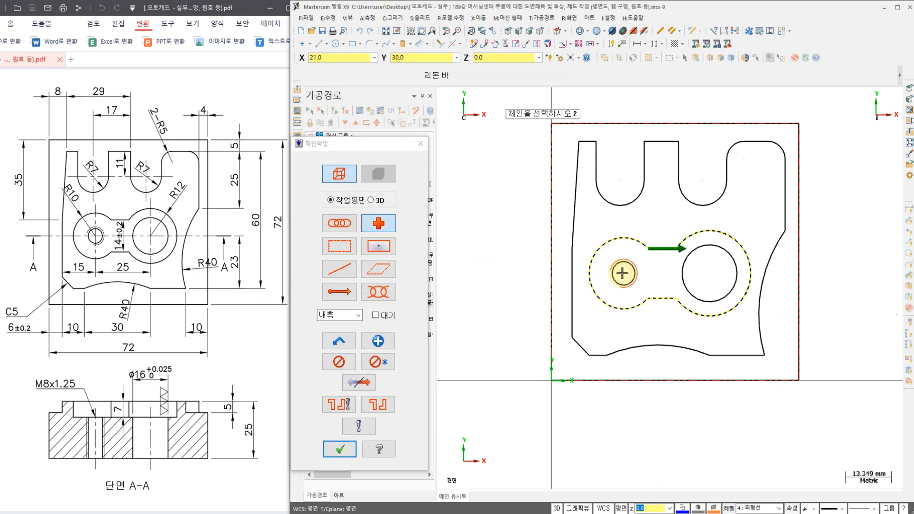
left_click(341, 452)
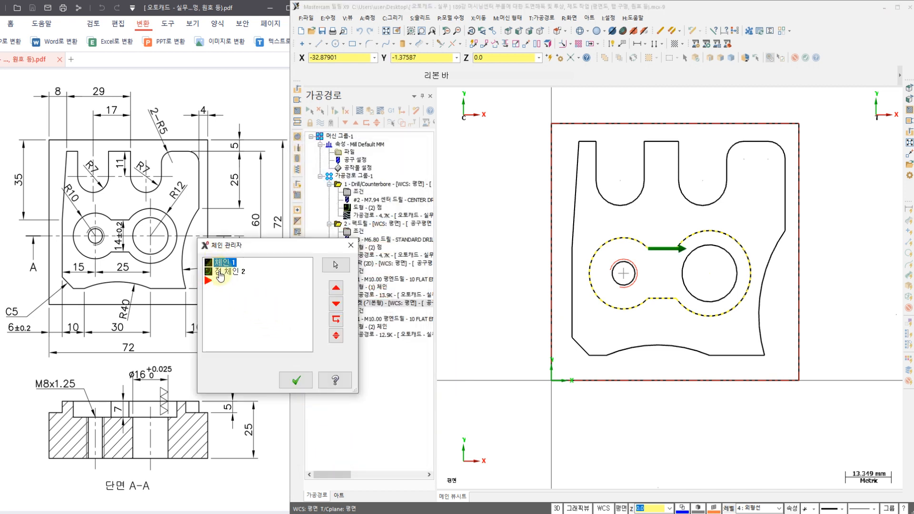
Step: Move the point chain ahead of the outline chain, regenerate the pocket toolpath and check its start point in backplot
left_click(222, 278)
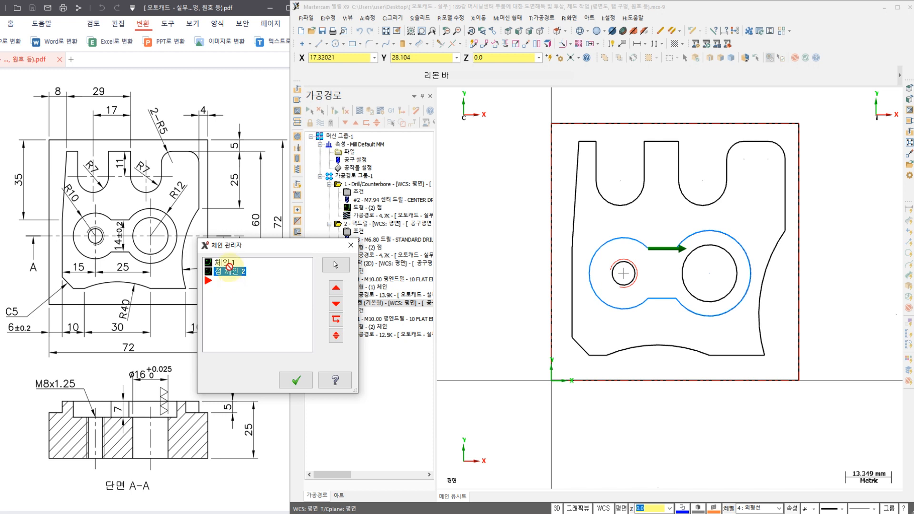
left_click_drag(229, 267, 228, 263)
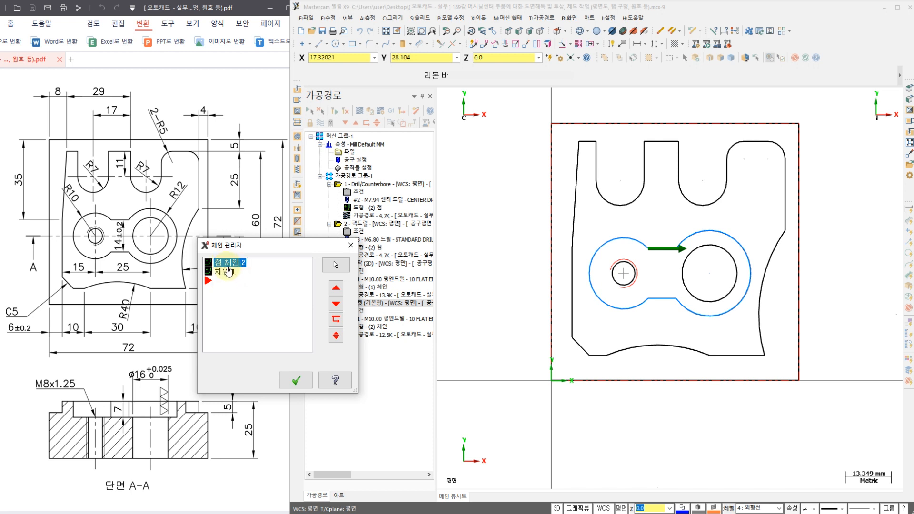
left_click(297, 380)
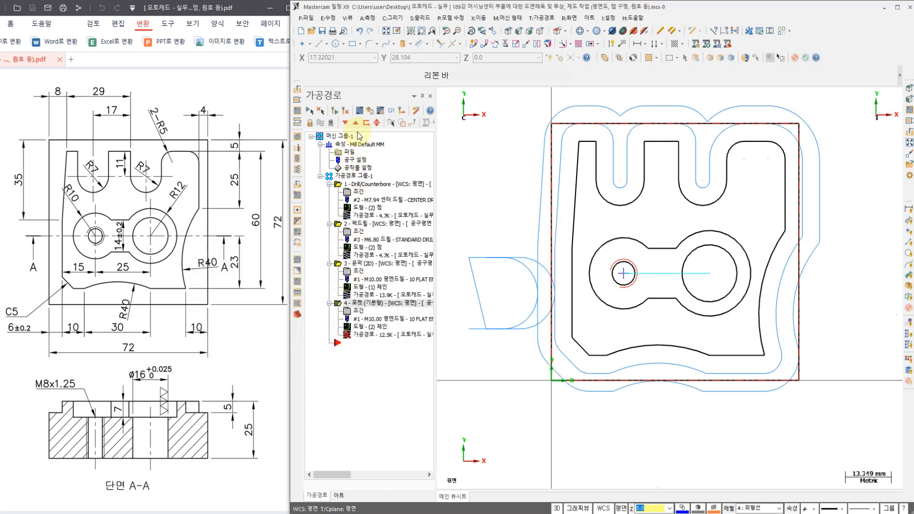
left_click(346, 115)
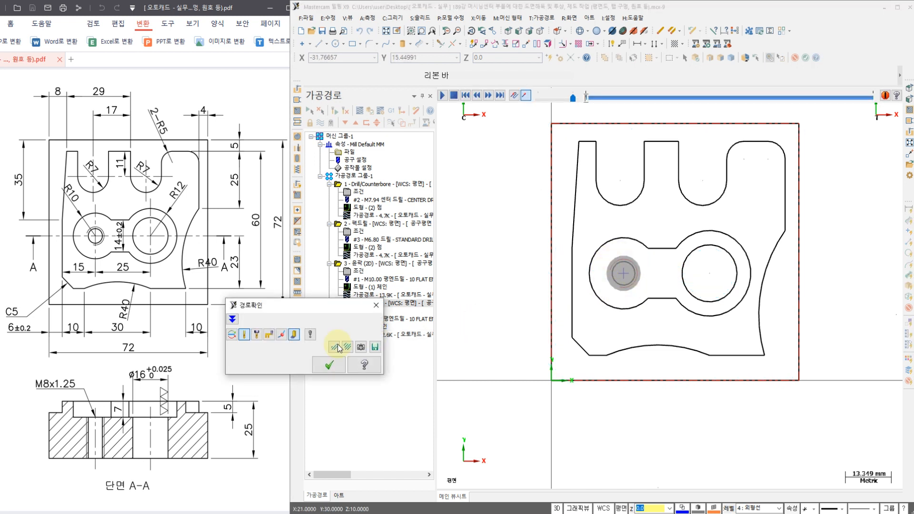
left_click(329, 365)
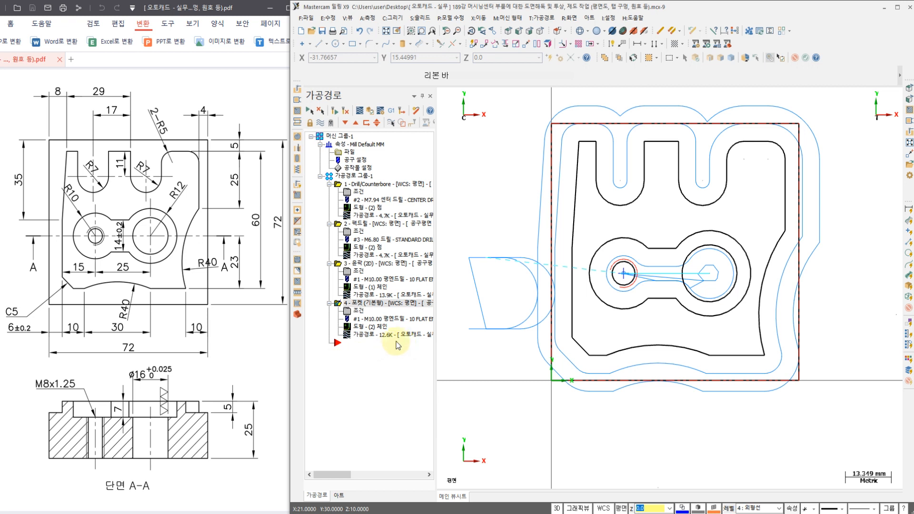
Step: Switch to the Notepad work notes and review the tap drill's tool number, size, feed rate, spindle speed and cycle code
right_click(339, 386)
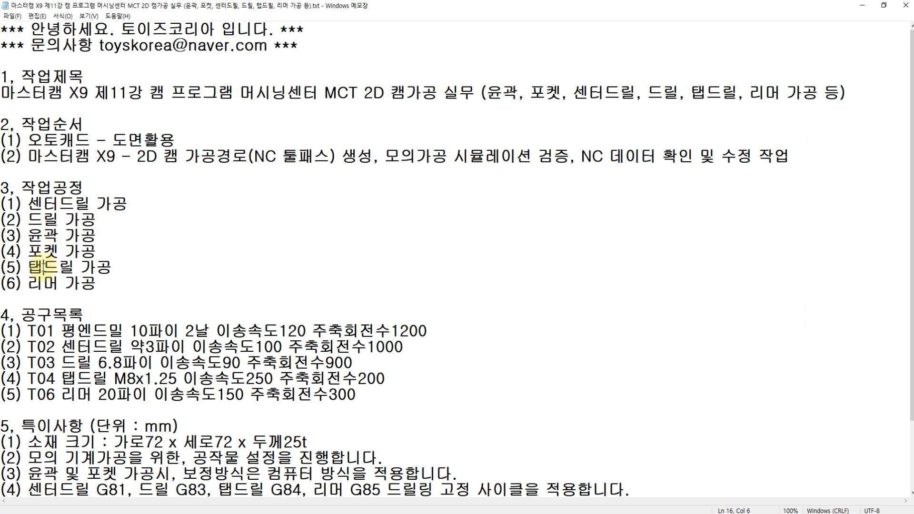
left_click(113, 379)
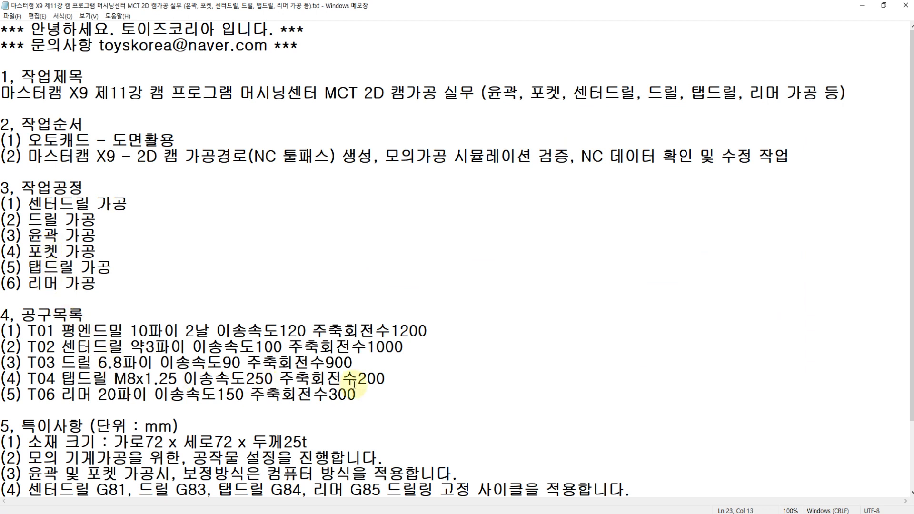
left_click(274, 378)
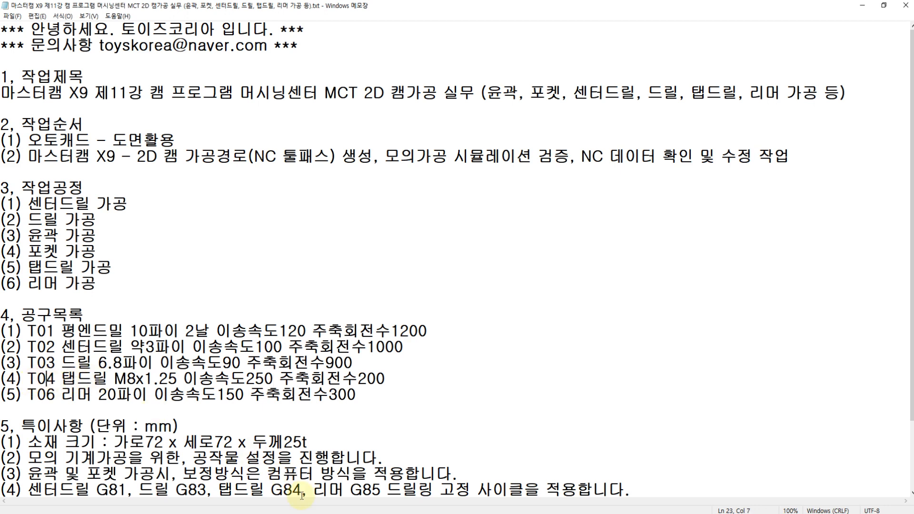
Step: Switch back to Mastercam and start a drill toolpath on the small hole, selecting its circle as the entity
key("alt+Tab")
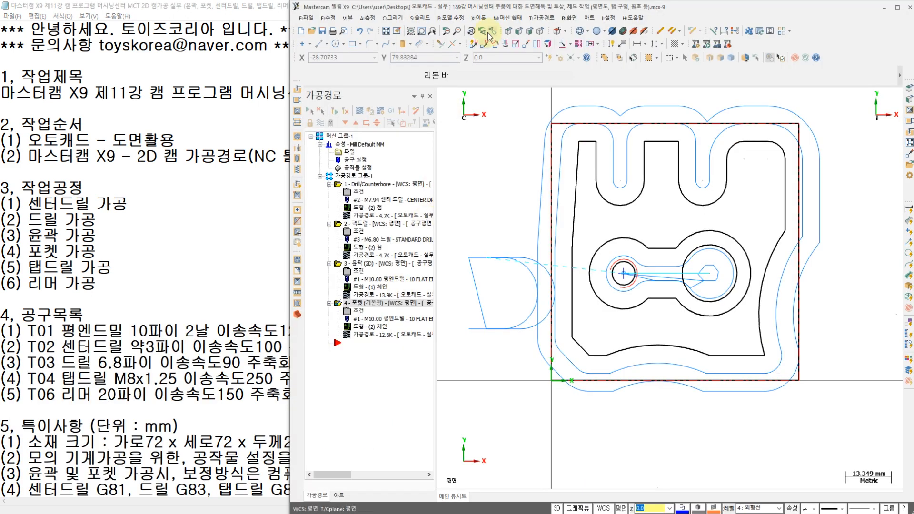
left_click(542, 18)
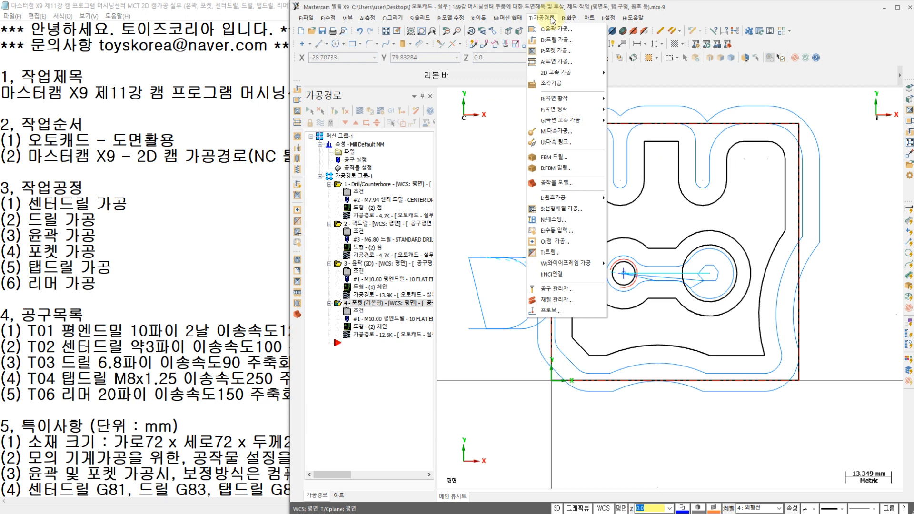
left_click(556, 41)
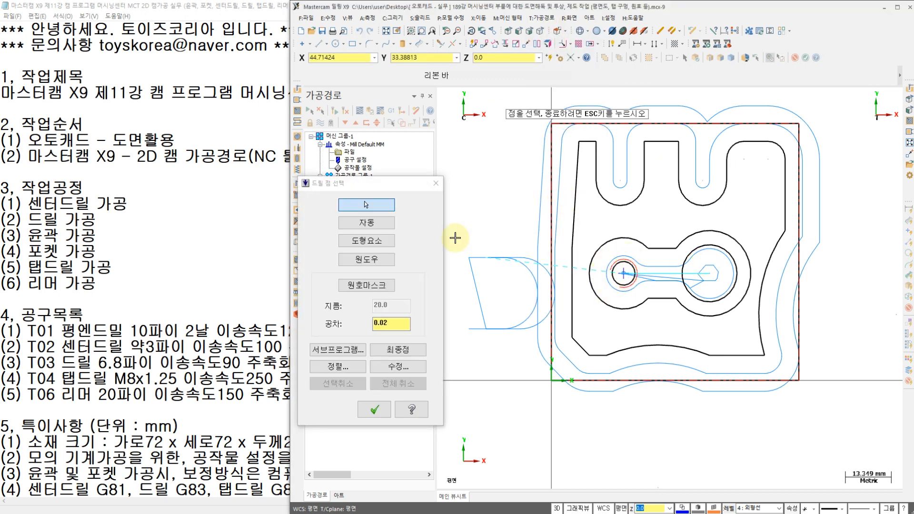
left_click(376, 242)
left_click(616, 285)
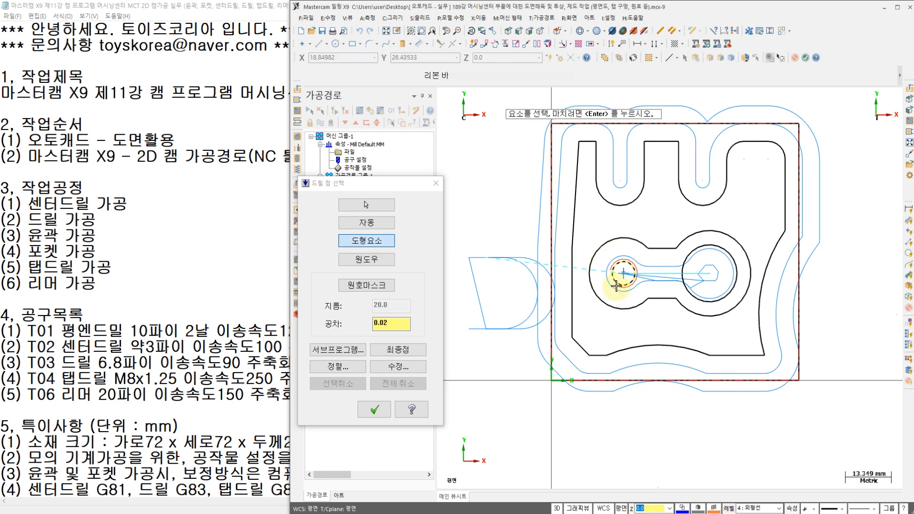
left_click(379, 405)
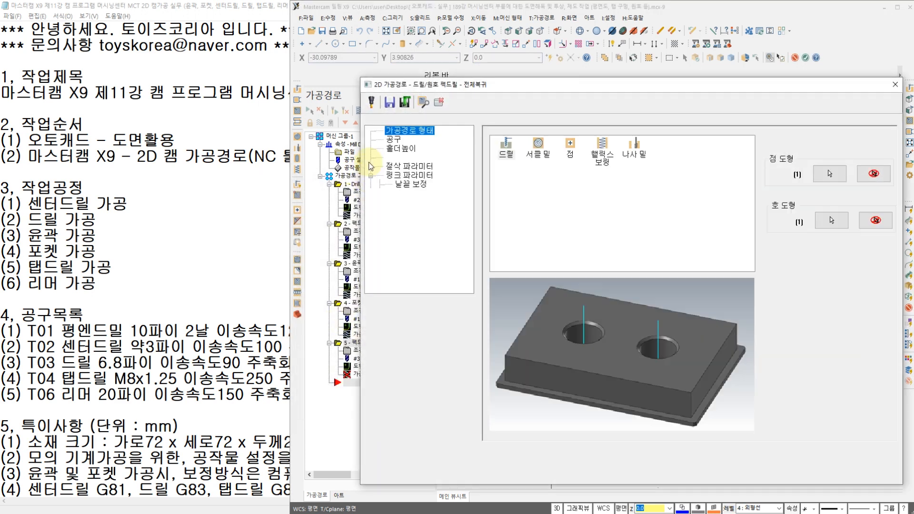
Step: Create a new tool for the drill toolpath, choosing Tap from the hole-making tool types
key("Down")
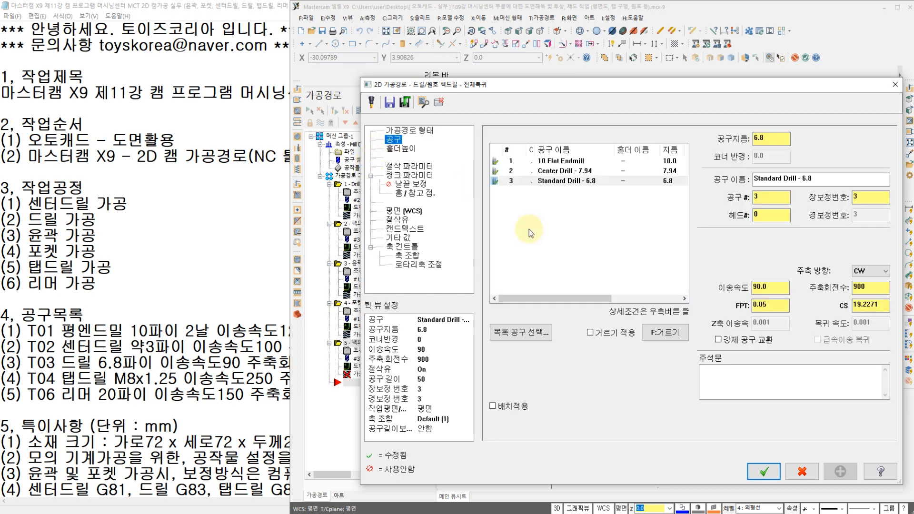
right_click(521, 226)
left_click(550, 246)
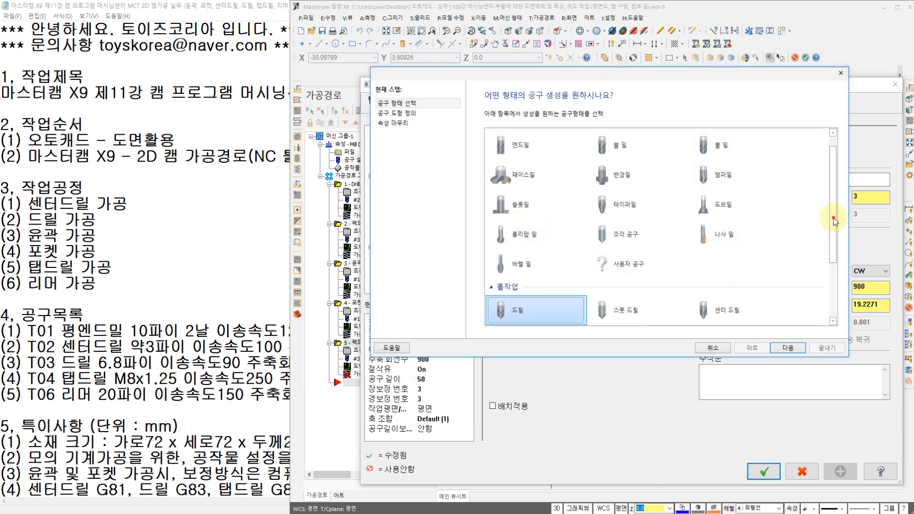
scroll(835, 220, "down", 3)
left_click(548, 282)
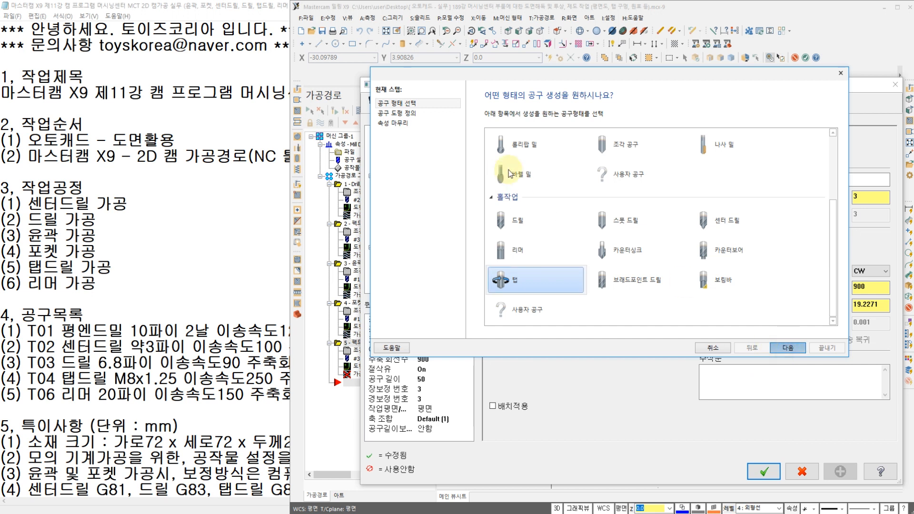
key("Return")
Step: Define the tap's geometry with a nominal thread diameter of 8 and a pitch of 1.25
left_click_drag(615, 164, 523, 176)
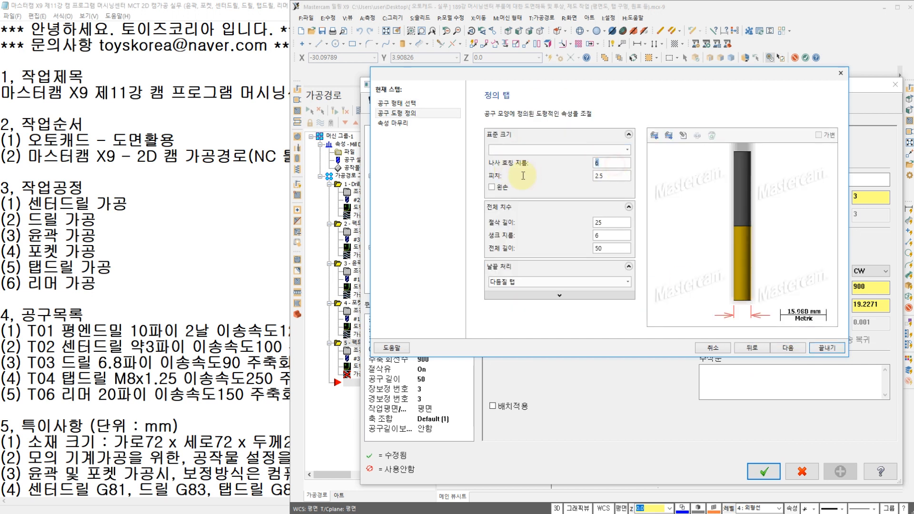
type("8")
key("Tab")
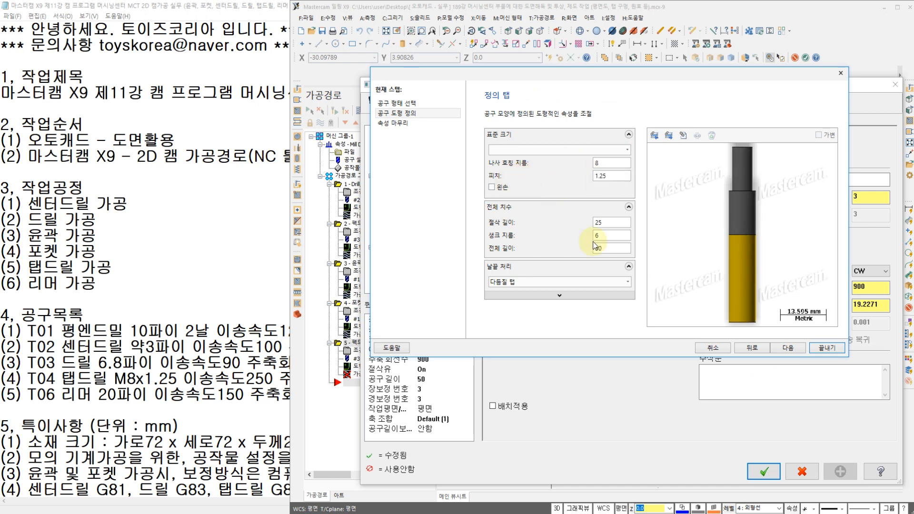
left_click(789, 348)
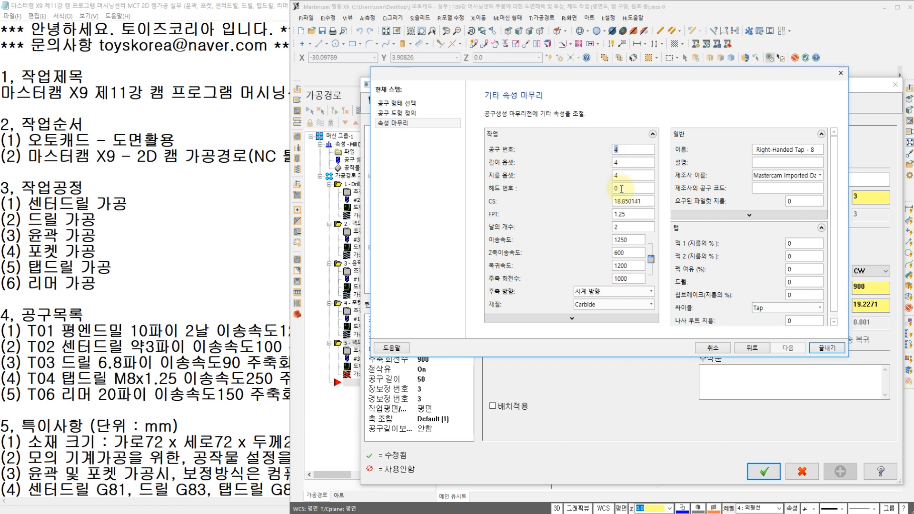
Step: Set the tap's spindle speed to 200 and its Z feed and retract rates to 0
double_click(631, 279)
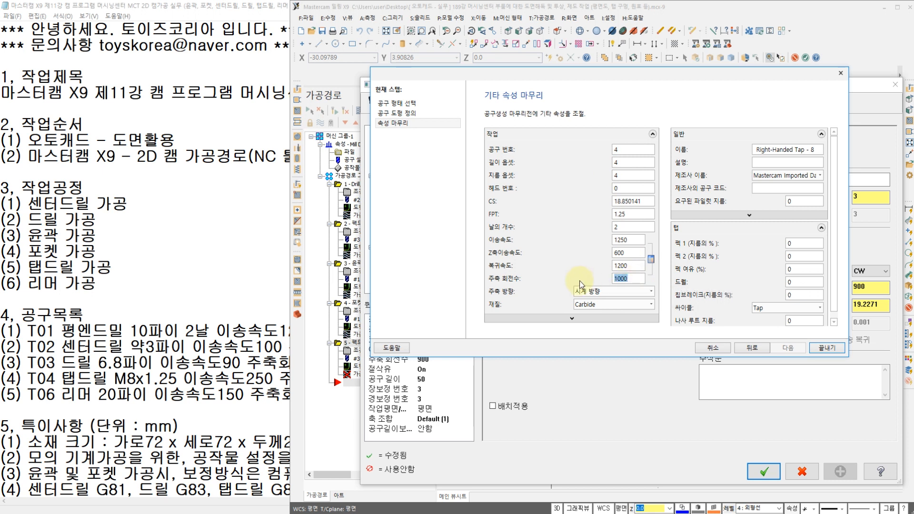
type("200")
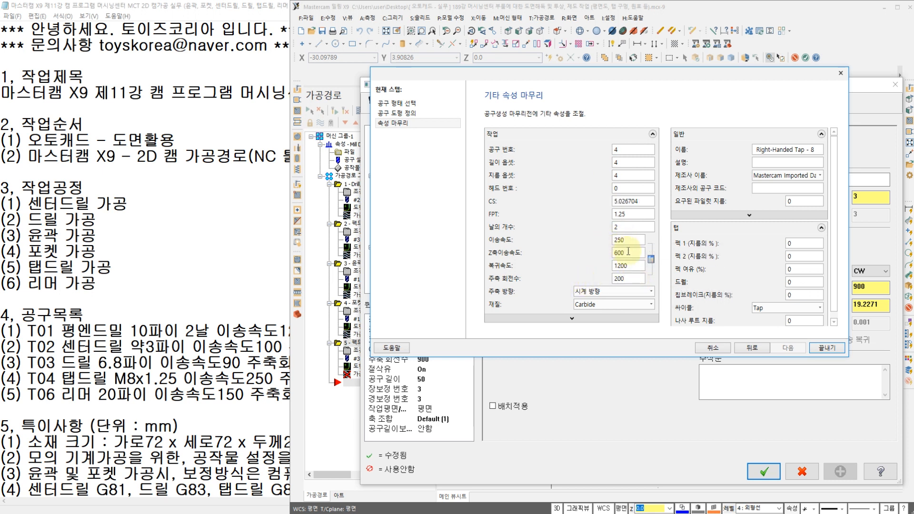
type("0")
key("Tab")
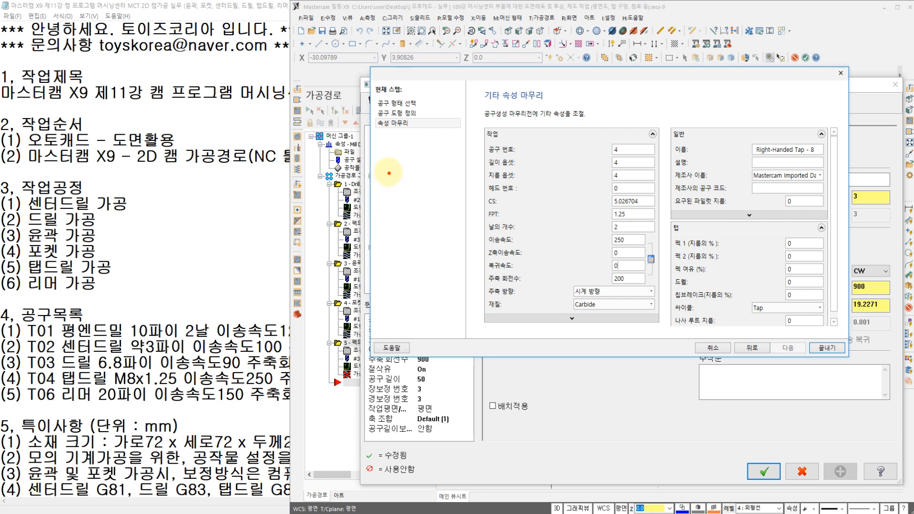
left_click_drag(388, 171, 464, 170)
left_click_drag(436, 170, 430, 233)
left_click_drag(469, 200, 471, 223)
left_click_drag(495, 272, 496, 280)
left_click_drag(487, 198, 496, 231)
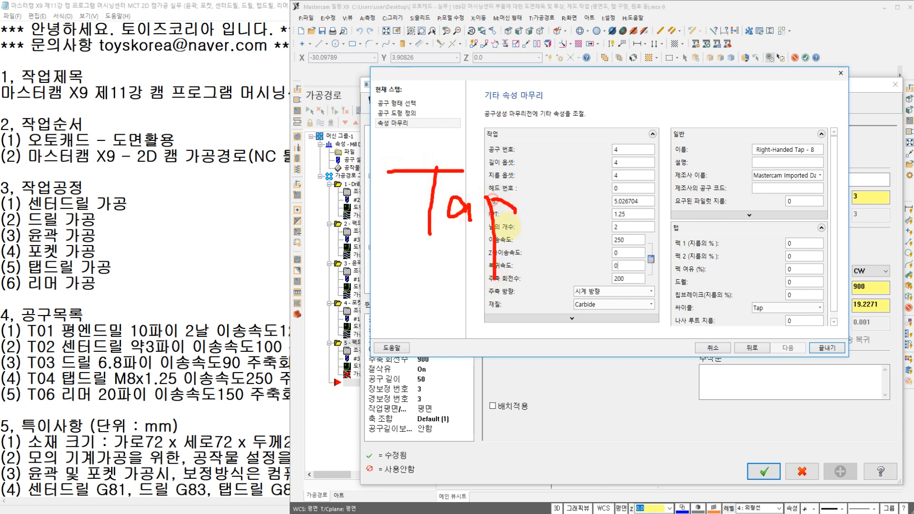
mouse_move(473, 305)
left_mouse_down()
mouse_move(435, 287)
mouse_move(427, 338)
mouse_move(437, 272)
mouse_move(488, 357)
mouse_move(555, 368)
left_mouse_up()
mouse_move(563, 349)
left_mouse_down()
mouse_move(566, 372)
mouse_move(567, 352)
mouse_move(617, 370)
mouse_move(586, 352)
left_mouse_up()
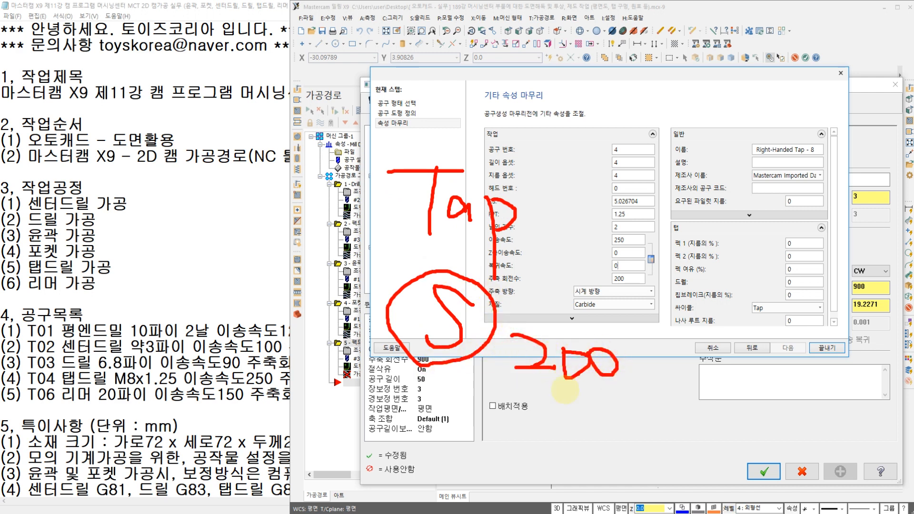
left_click_drag(522, 399, 645, 389)
mouse_move(534, 431)
left_mouse_down()
mouse_move(588, 424)
mouse_move(558, 472)
left_mouse_up()
mouse_move(556, 456)
left_mouse_down()
mouse_move(585, 453)
mouse_move(584, 467)
left_mouse_up()
mouse_move(590, 472)
left_mouse_down()
mouse_move(569, 492)
mouse_move(641, 426)
mouse_move(589, 489)
left_mouse_up()
left_click_drag(652, 440, 652, 474)
left_click_drag(697, 422, 633, 485)
left_click_drag(635, 441, 687, 482)
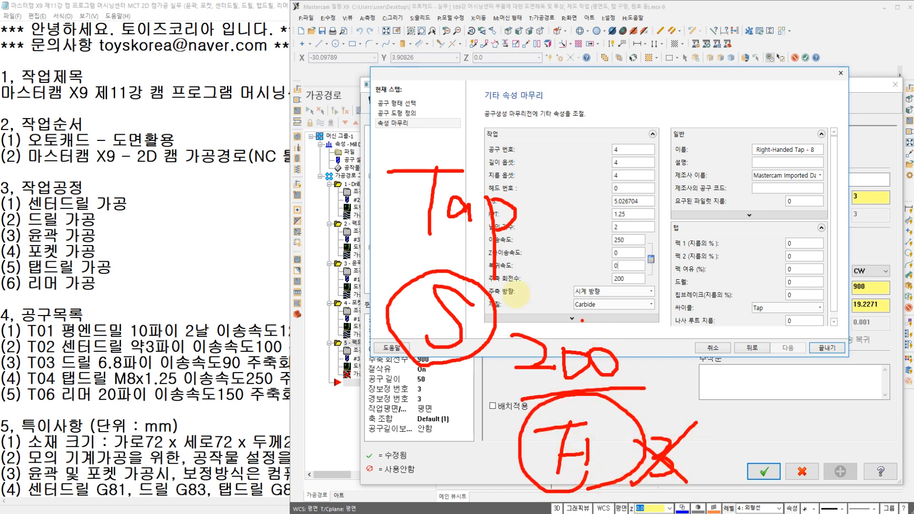
mouse_move(540, 381)
left_mouse_down()
mouse_move(518, 293)
mouse_move(604, 386)
left_mouse_up()
mouse_move(666, 323)
left_mouse_down()
mouse_move(641, 359)
mouse_move(663, 352)
left_mouse_up()
left_click_drag(691, 302, 697, 362)
left_click_drag(712, 353, 718, 356)
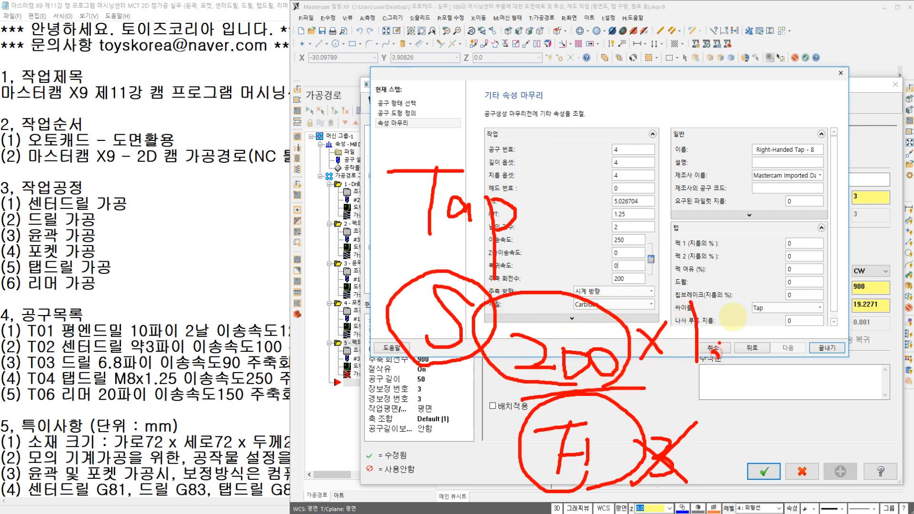
left_click_drag(727, 316, 753, 336)
left_click_drag(760, 300, 764, 362)
left_click_drag(772, 315, 793, 318)
mouse_move(752, 399)
left_mouse_down()
mouse_move(774, 396)
mouse_move(761, 402)
left_mouse_up()
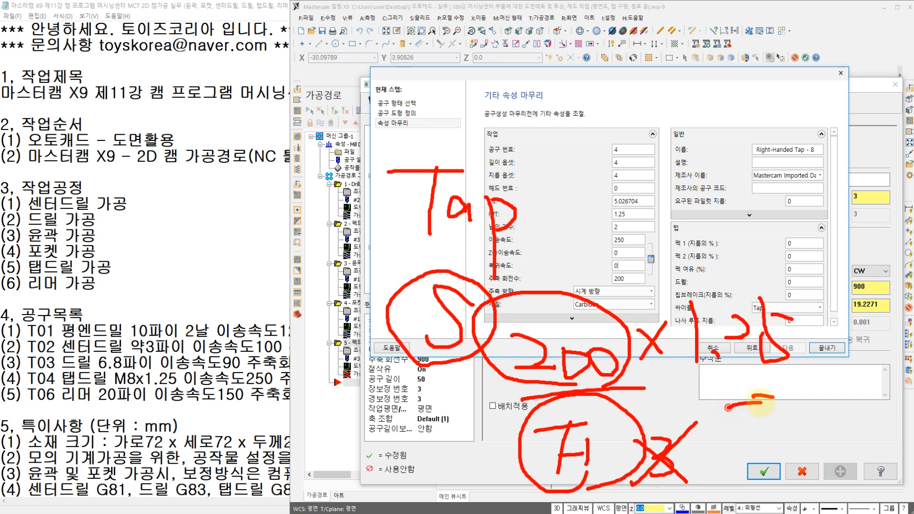
mouse_move(780, 373)
left_mouse_down()
mouse_move(811, 374)
mouse_move(795, 422)
mouse_move(810, 405)
left_mouse_up()
mouse_move(813, 389)
left_mouse_down()
mouse_move(817, 411)
mouse_move(787, 357)
mouse_move(831, 446)
mouse_move(812, 445)
left_mouse_up()
mouse_move(760, 370)
left_mouse_down()
mouse_move(710, 381)
mouse_move(686, 275)
mouse_move(807, 351)
left_mouse_up()
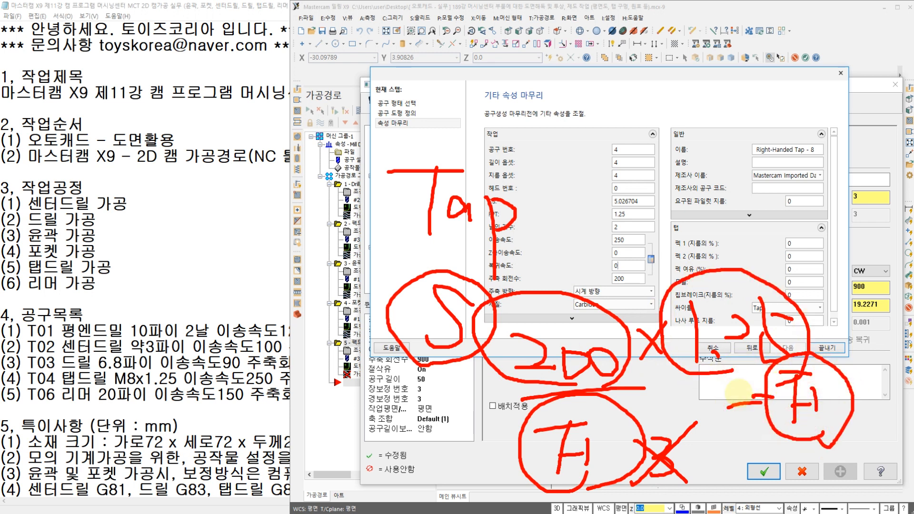
left_click_drag(764, 393, 710, 396)
mouse_move(698, 455)
left_mouse_down()
mouse_move(725, 464)
mouse_move(720, 479)
left_mouse_up()
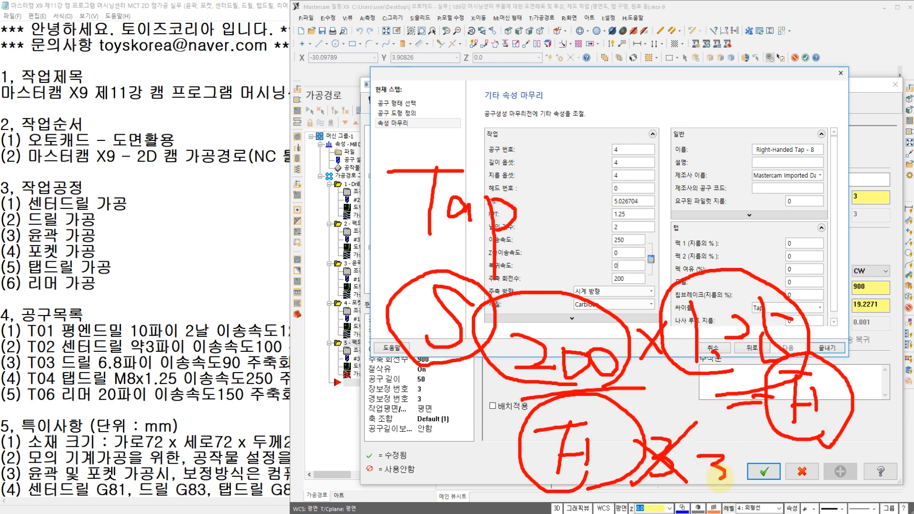
mouse_move(686, 276)
left_mouse_down()
mouse_move(685, 219)
mouse_move(701, 272)
left_mouse_up()
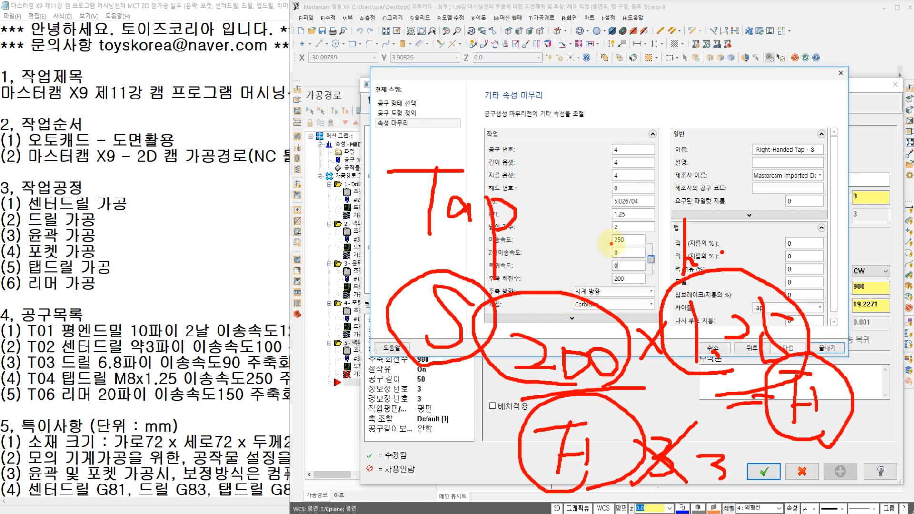
Step: Finish creating the tap tool and set the drill toolpath's cycle to Tap
left_click(814, 353)
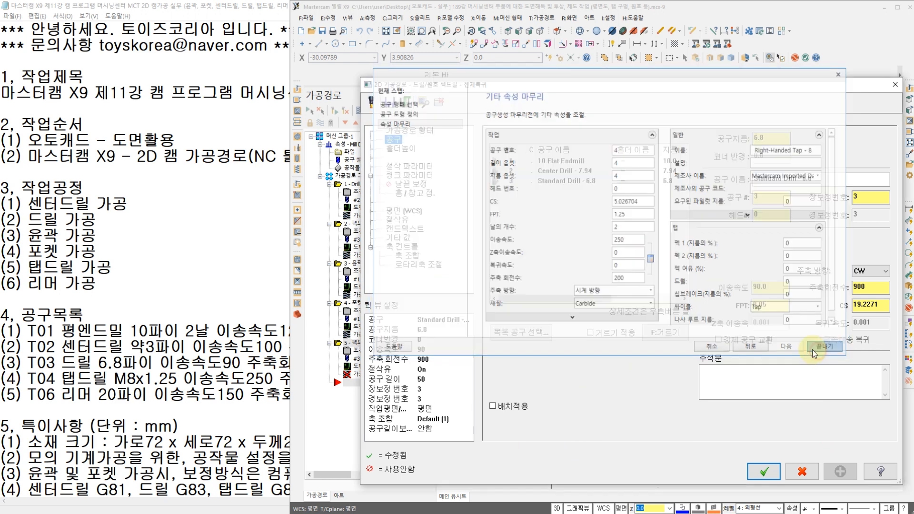
left_click(402, 168)
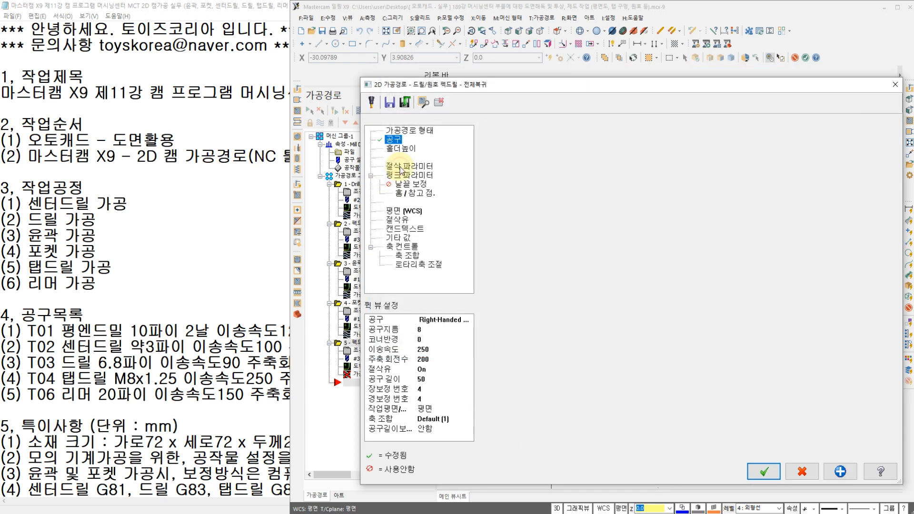
left_click(568, 150)
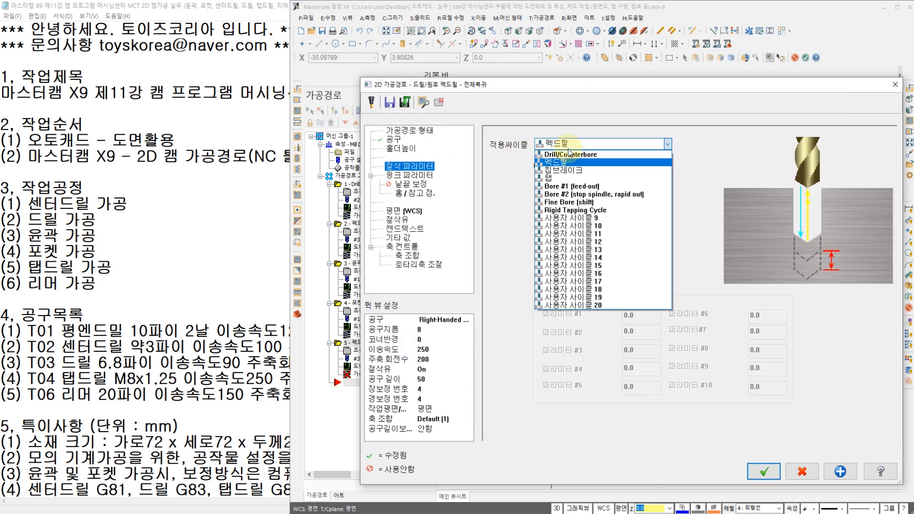
left_click(565, 179)
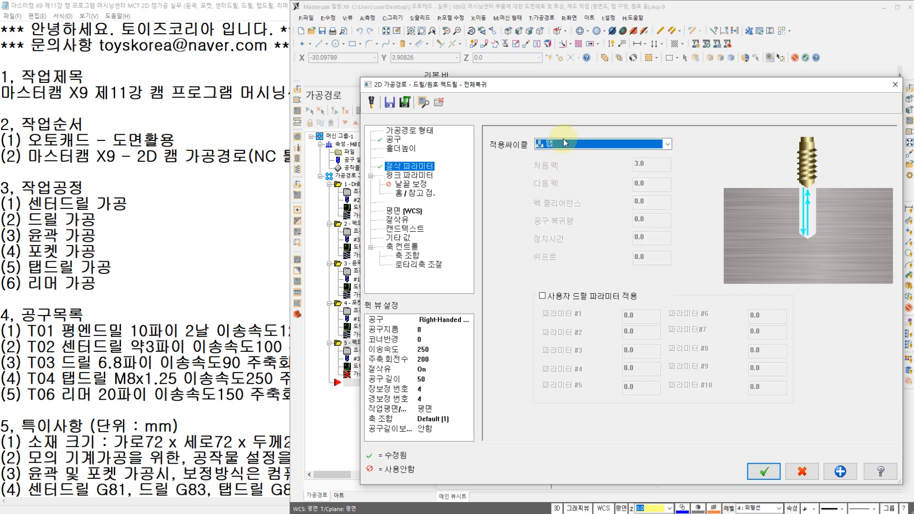
Step: Set the tapping depth to -30 in the linking parameters, check the coolant page and accept the toolpath
left_click(412, 181)
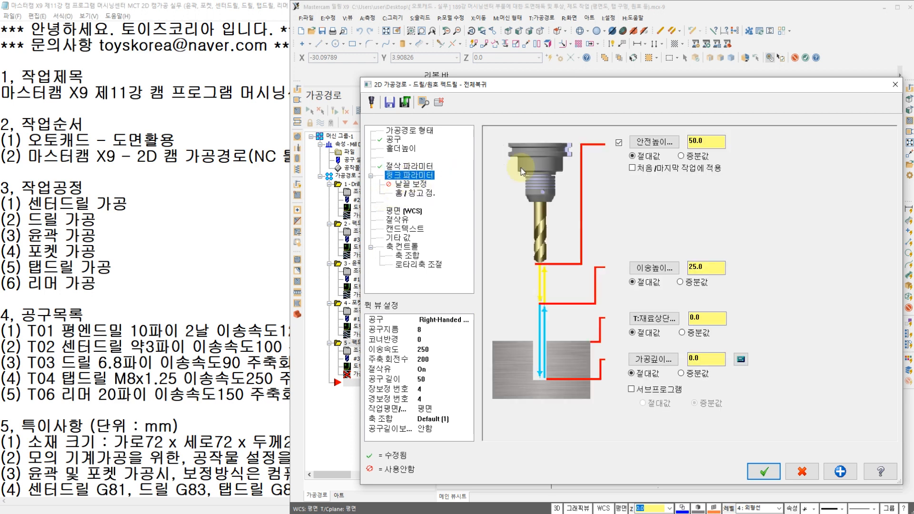
double_click(706, 362)
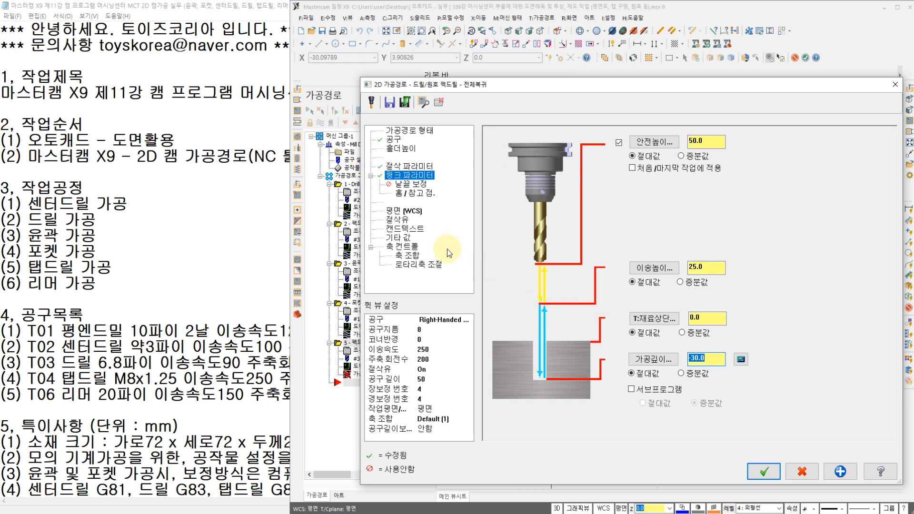
left_click(399, 222)
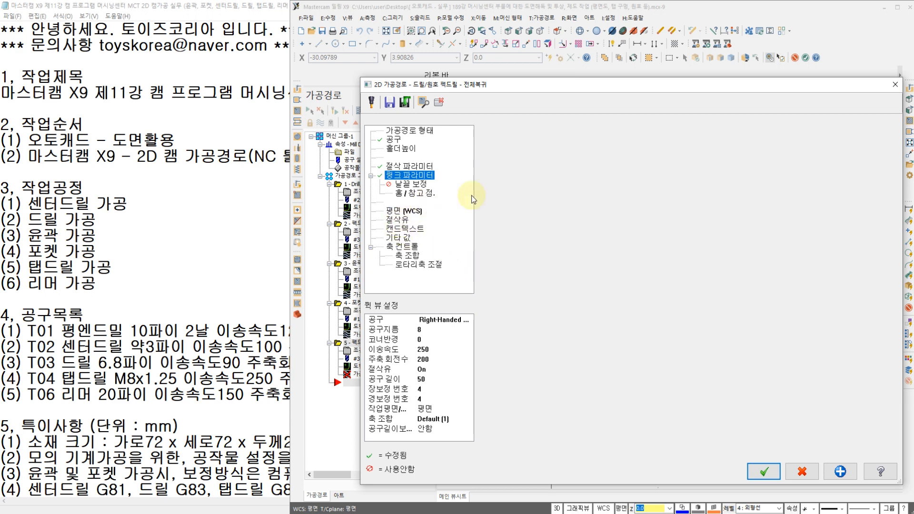
left_click(762, 469)
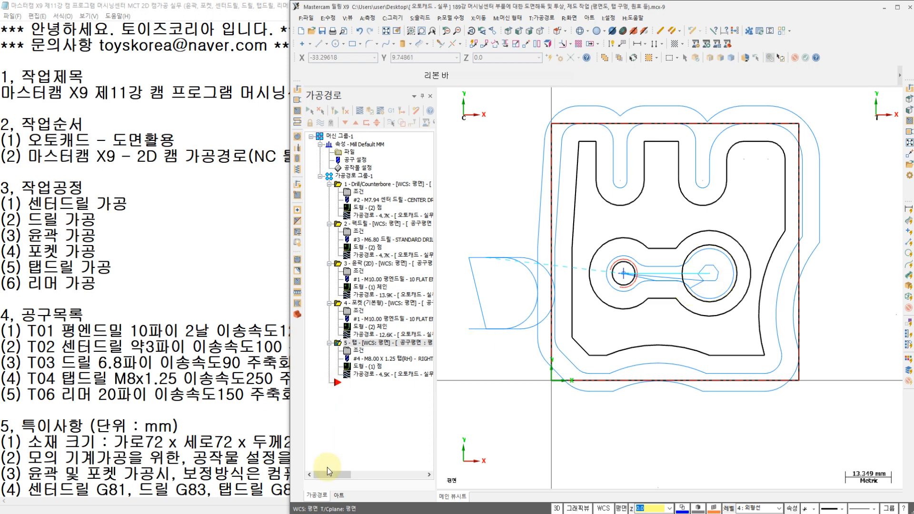
Step: Switch to the PDF part drawing and examine the diameter 16 hole's tolerance and surface finish in section A-A
left_click(300, 513)
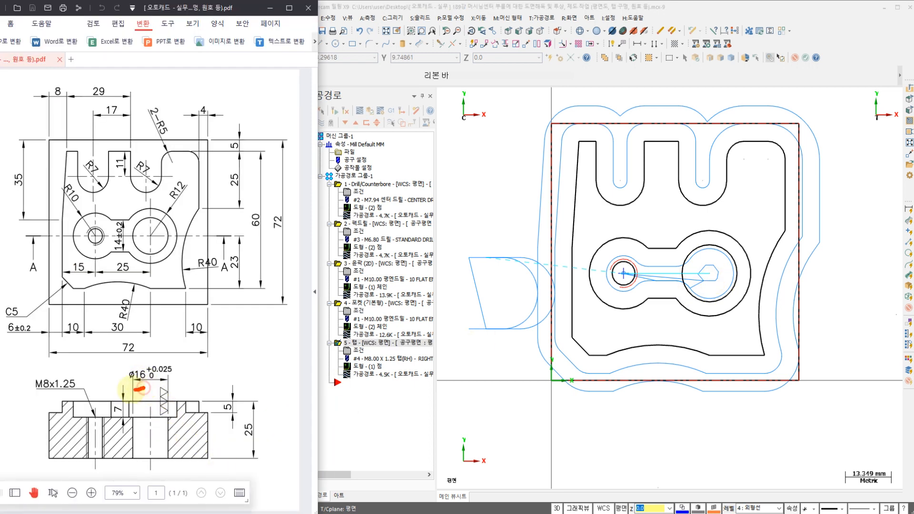
mouse_move(142, 388)
left_mouse_down()
mouse_move(142, 350)
mouse_move(183, 377)
mouse_move(127, 385)
mouse_move(146, 415)
mouse_move(175, 419)
mouse_move(165, 388)
mouse_move(204, 373)
left_mouse_up()
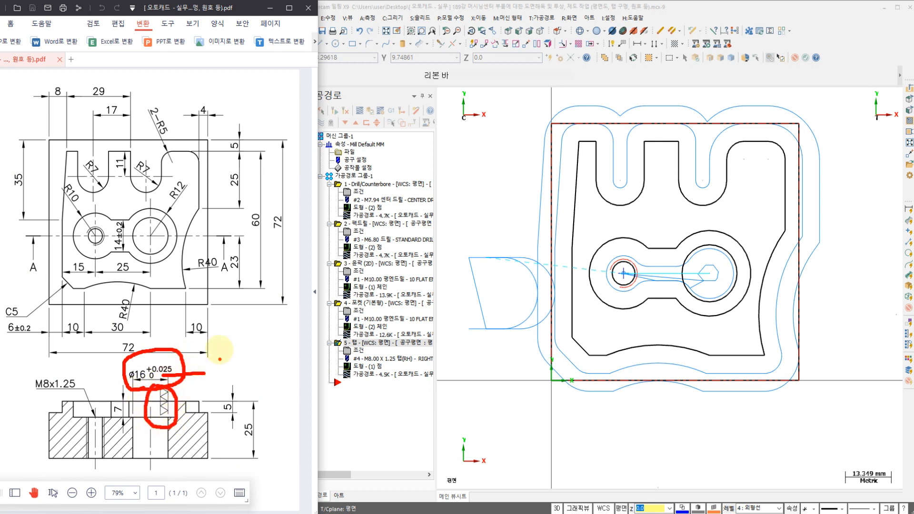
mouse_move(235, 337)
left_mouse_down()
mouse_move(239, 353)
mouse_move(223, 338)
left_mouse_up()
mouse_move(229, 325)
left_mouse_down()
mouse_move(225, 371)
mouse_move(249, 366)
left_mouse_up()
left_click_drag(272, 315, 266, 364)
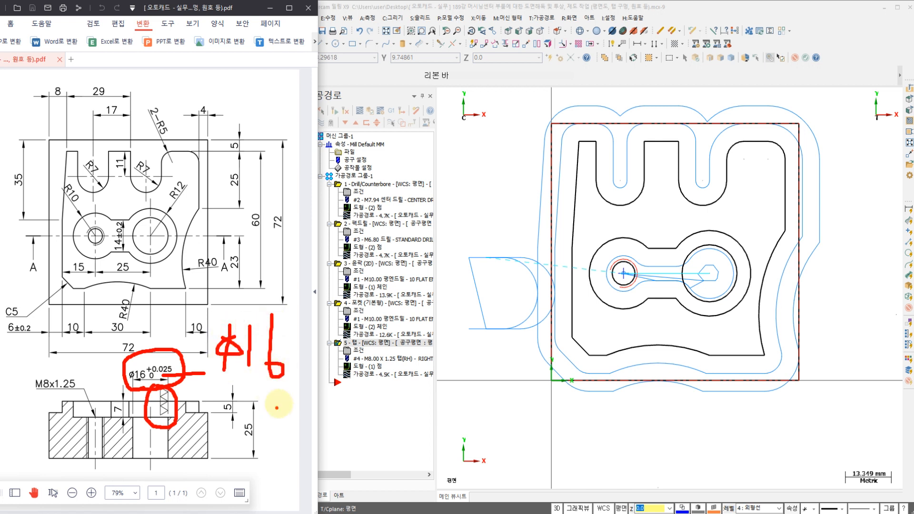
mouse_move(283, 398)
left_mouse_down()
mouse_move(284, 434)
mouse_move(304, 421)
mouse_move(304, 440)
left_mouse_up()
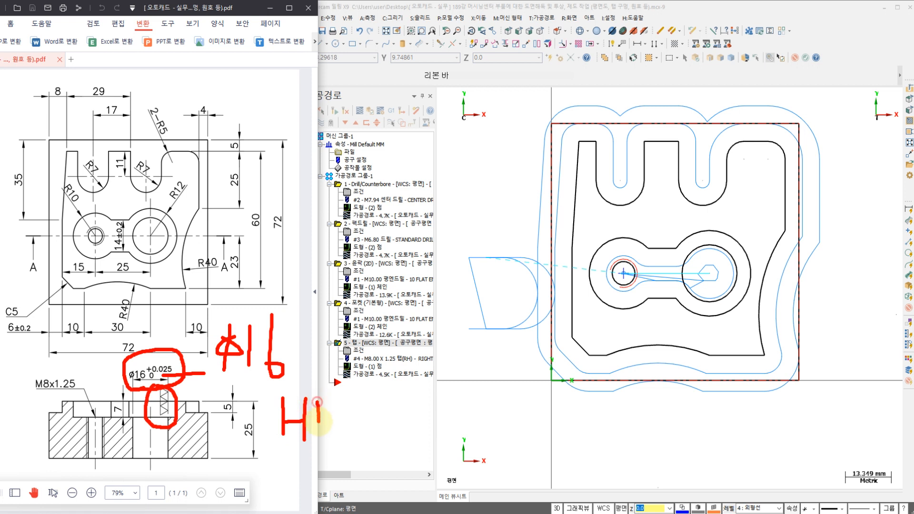
mouse_move(312, 409)
left_mouse_down()
mouse_move(352, 407)
mouse_move(332, 458)
mouse_move(301, 374)
mouse_move(345, 469)
mouse_move(336, 462)
left_mouse_up()
mouse_move(315, 384)
left_mouse_down()
mouse_move(238, 395)
mouse_move(257, 310)
mouse_move(298, 366)
mouse_move(453, 359)
mouse_move(445, 379)
left_mouse_up()
left_click_drag(468, 381, 468, 426)
left_click(486, 384)
mouse_move(469, 408)
left_mouse_down()
mouse_move(484, 408)
mouse_move(486, 433)
left_mouse_up()
mouse_move(505, 388)
left_mouse_down()
mouse_move(511, 421)
mouse_move(435, 435)
mouse_move(572, 408)
mouse_move(567, 450)
left_mouse_up()
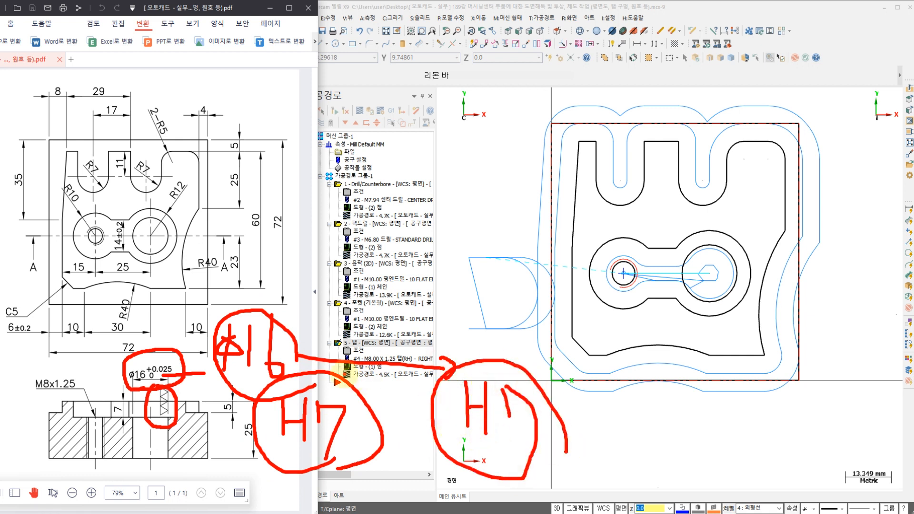
key("Escape")
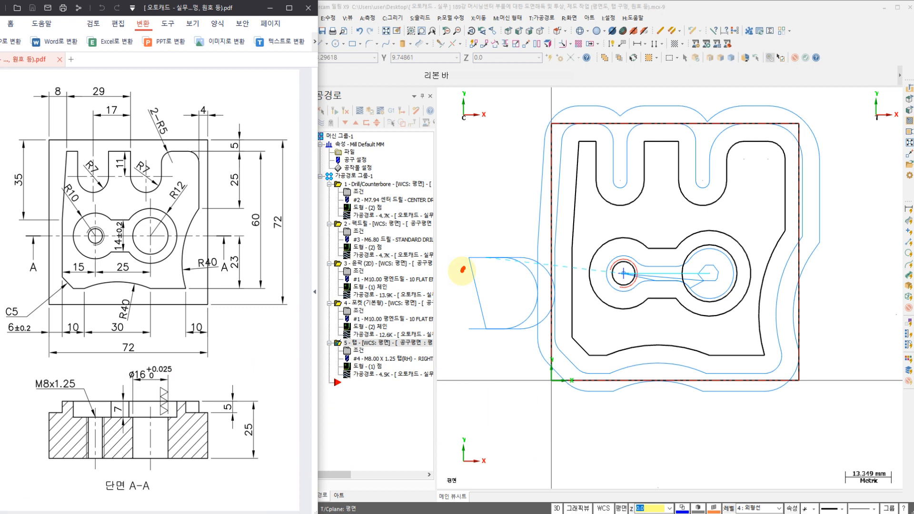
mouse_move(463, 269)
left_mouse_down()
mouse_move(468, 253)
mouse_move(490, 343)
mouse_move(502, 239)
mouse_move(530, 344)
left_mouse_up()
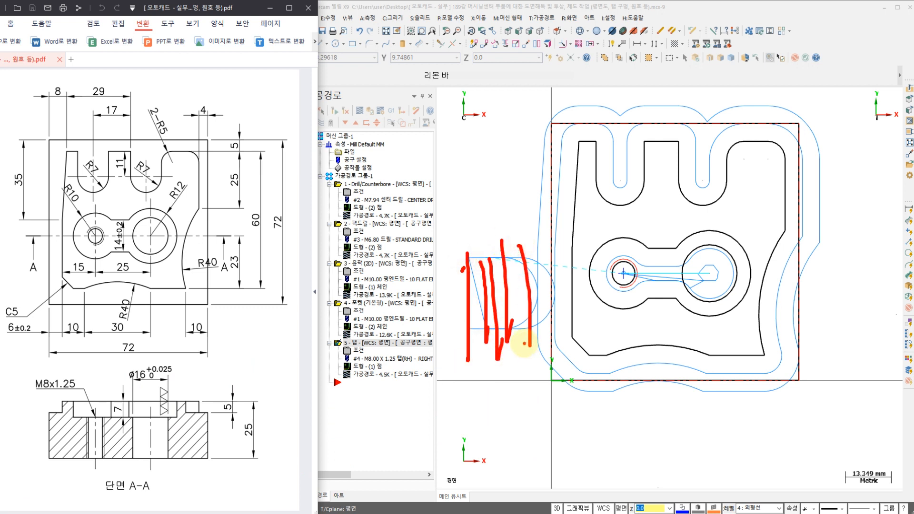
mouse_move(519, 344)
left_mouse_down()
mouse_move(517, 398)
mouse_move(565, 394)
left_mouse_up()
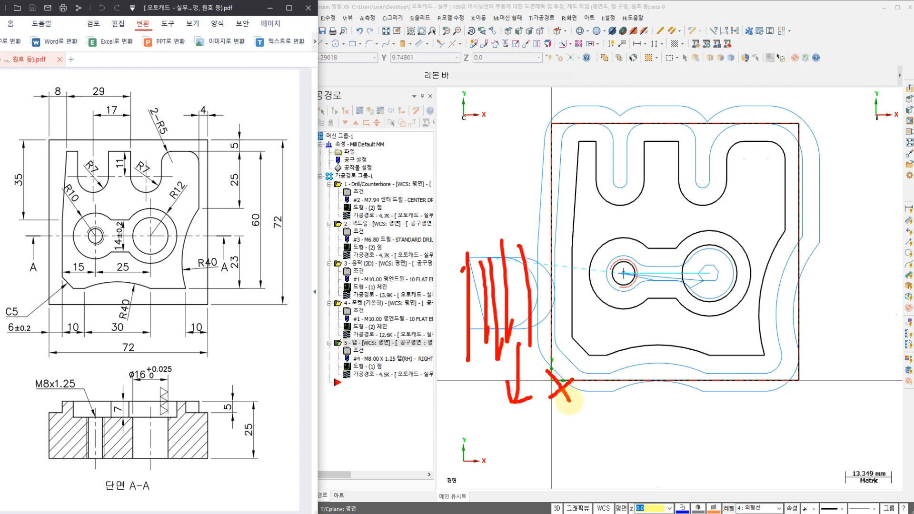
mouse_move(482, 373)
left_mouse_down()
mouse_move(545, 302)
mouse_move(485, 215)
mouse_move(443, 353)
mouse_move(481, 379)
left_mouse_up()
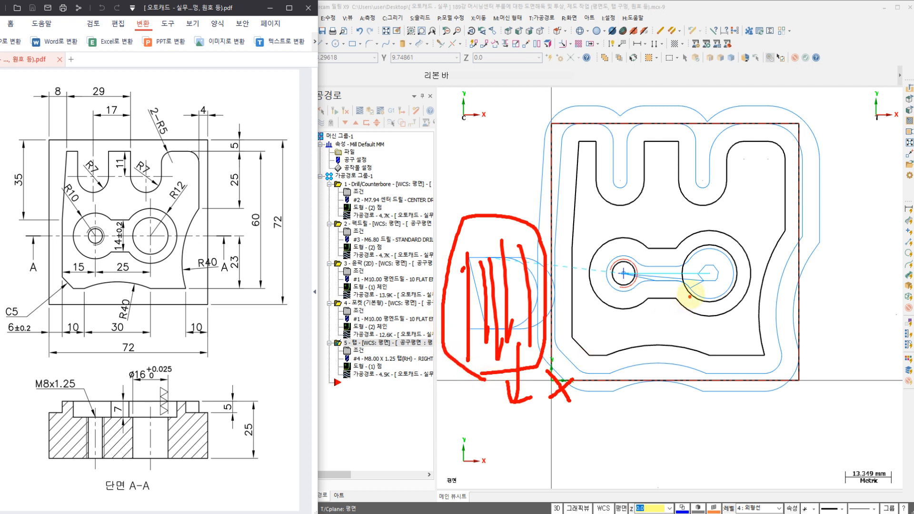
mouse_move(703, 281)
left_mouse_down()
mouse_move(695, 343)
mouse_move(670, 402)
mouse_move(718, 396)
mouse_move(708, 408)
mouse_move(776, 387)
mouse_move(781, 405)
left_mouse_up()
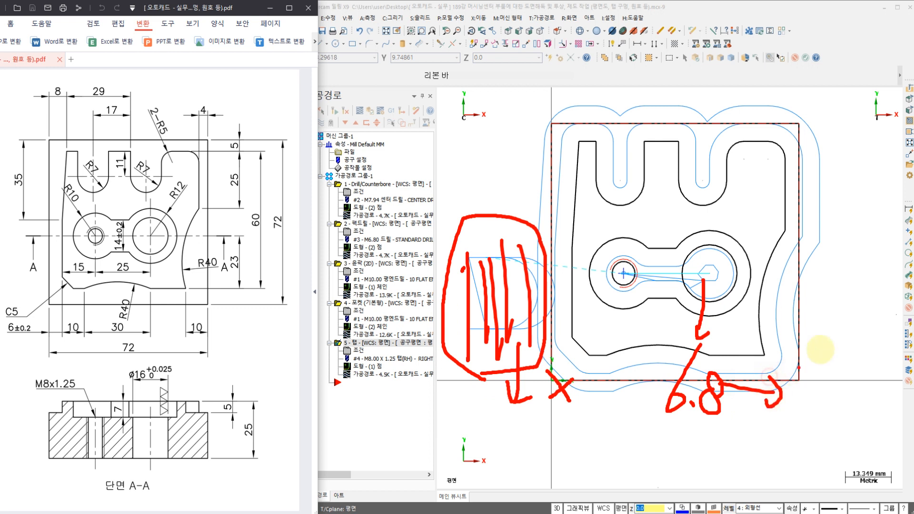
left_click_drag(821, 350, 818, 429)
mouse_move(843, 362)
left_mouse_down()
mouse_move(846, 421)
mouse_move(817, 420)
left_mouse_up()
mouse_move(749, 436)
left_mouse_down()
mouse_move(745, 451)
mouse_move(756, 427)
left_mouse_up()
mouse_move(518, 381)
left_mouse_down()
mouse_move(724, 437)
mouse_move(708, 451)
left_mouse_up()
left_click_drag(663, 421, 644, 458)
mouse_move(624, 417)
left_mouse_down()
mouse_move(633, 426)
mouse_move(551, 422)
mouse_move(530, 446)
left_mouse_up()
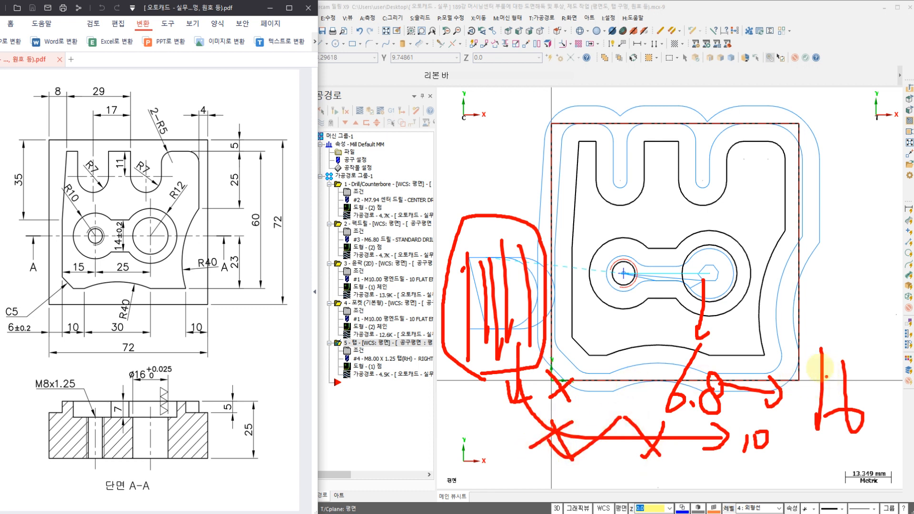
left_click_drag(787, 239, 771, 289)
mouse_move(785, 255)
left_mouse_down()
mouse_move(794, 292)
mouse_move(803, 258)
mouse_move(820, 287)
left_mouse_up()
mouse_move(867, 260)
left_mouse_down()
mouse_move(853, 271)
mouse_move(862, 288)
left_mouse_up()
mouse_move(871, 286)
left_mouse_down()
mouse_move(832, 310)
mouse_move(814, 229)
mouse_move(874, 296)
left_mouse_up()
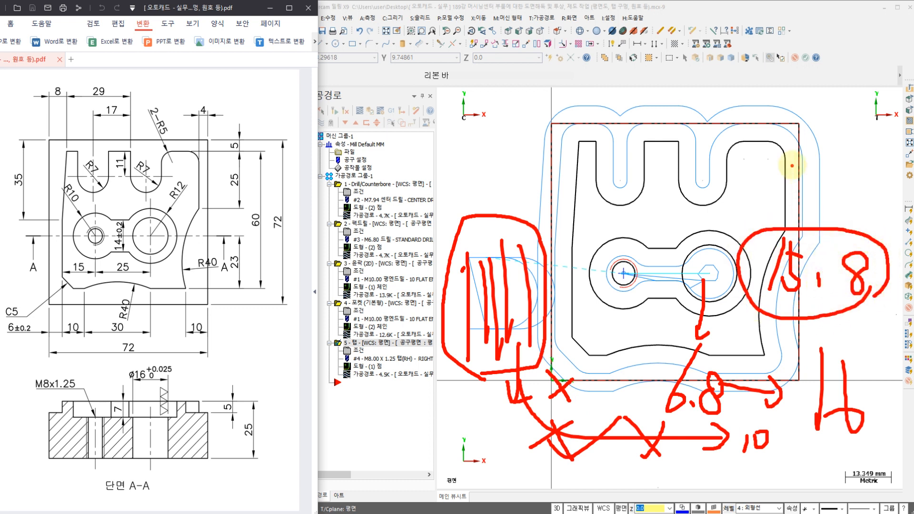
left_click_drag(792, 164, 794, 210)
mouse_move(722, 204)
left_mouse_down()
mouse_move(704, 276)
mouse_move(691, 286)
mouse_move(695, 298)
left_mouse_up()
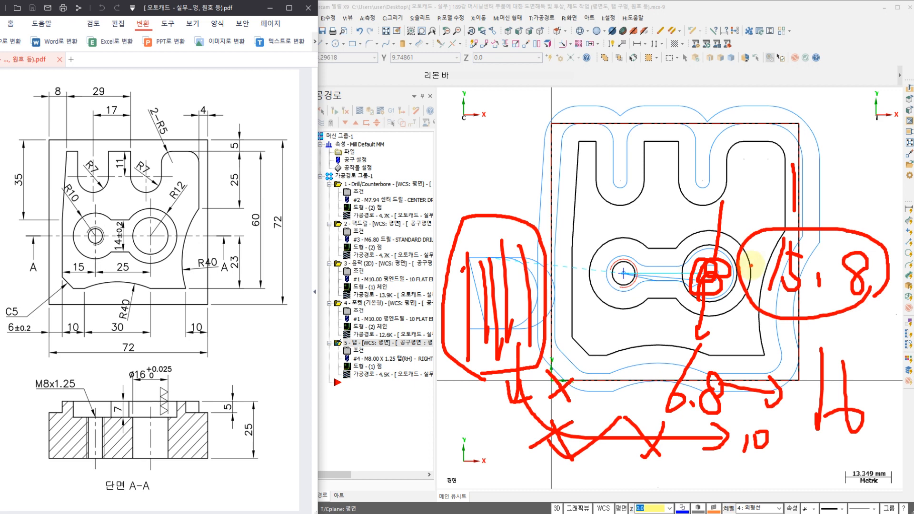
key("Escape")
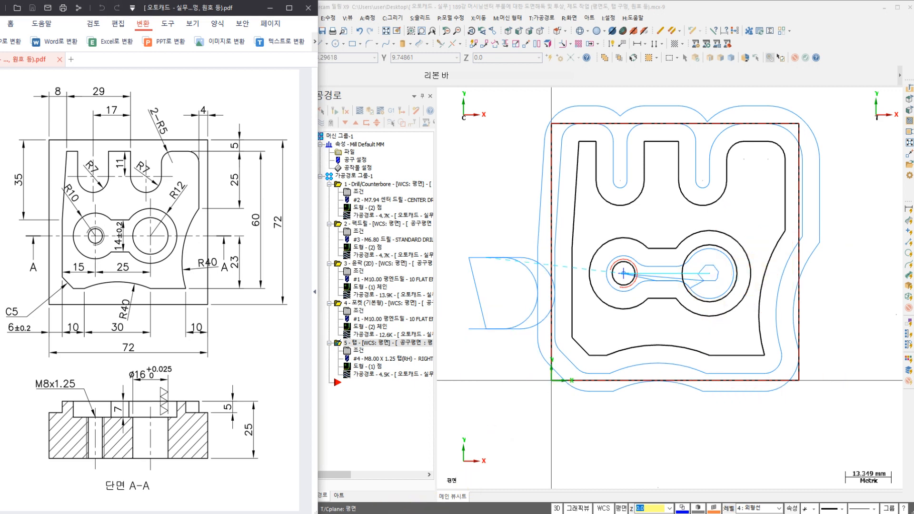
Step: Switch back to Mastercam and start a pocket toolpath using the diameter 16 hole's circle as its chain
key("alt+Tab")
key("alt+Tab")
key("alt+Tab")
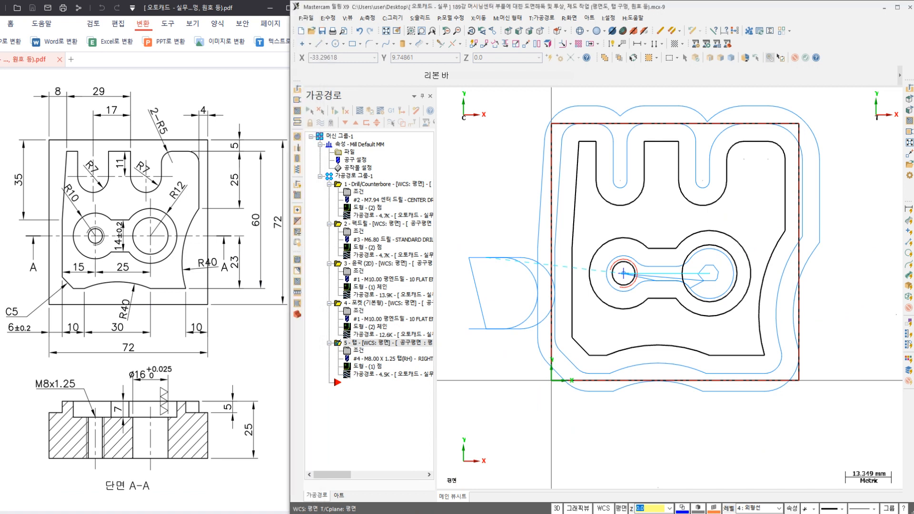
left_click(544, 18)
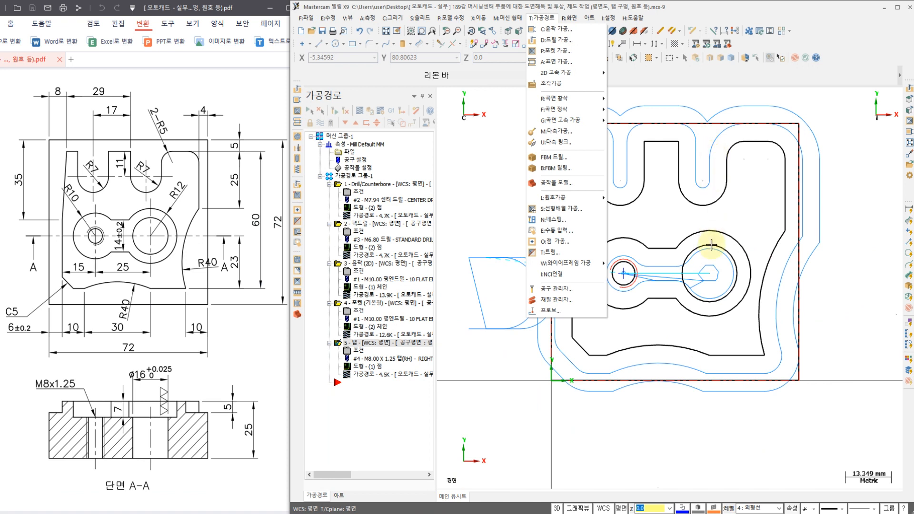
left_click(710, 275)
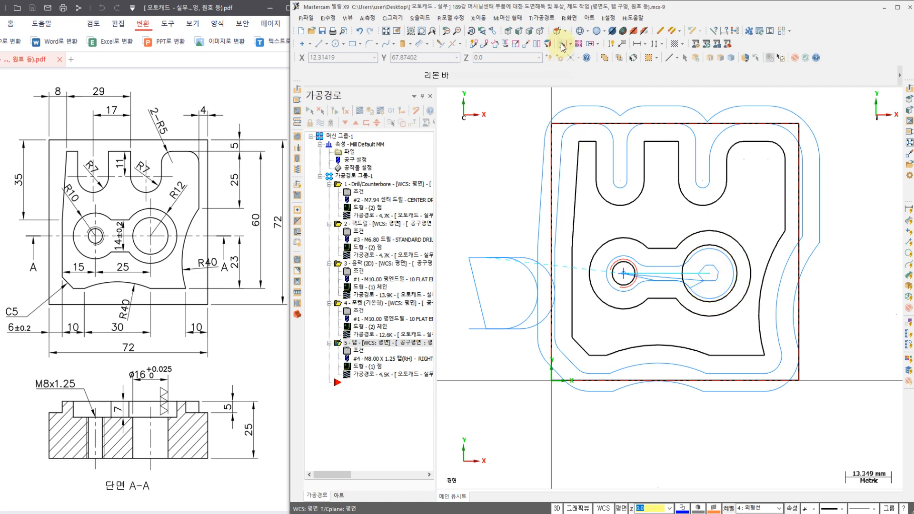
left_click(554, 19)
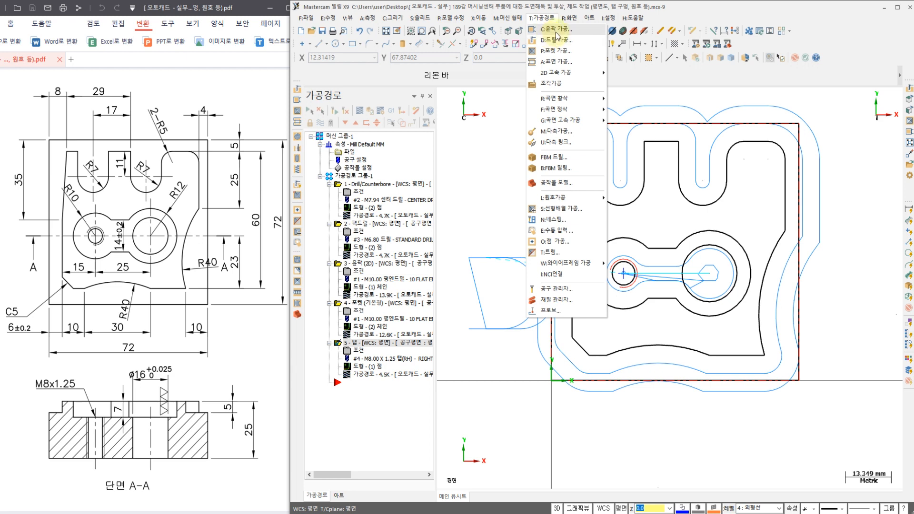
left_click(555, 51)
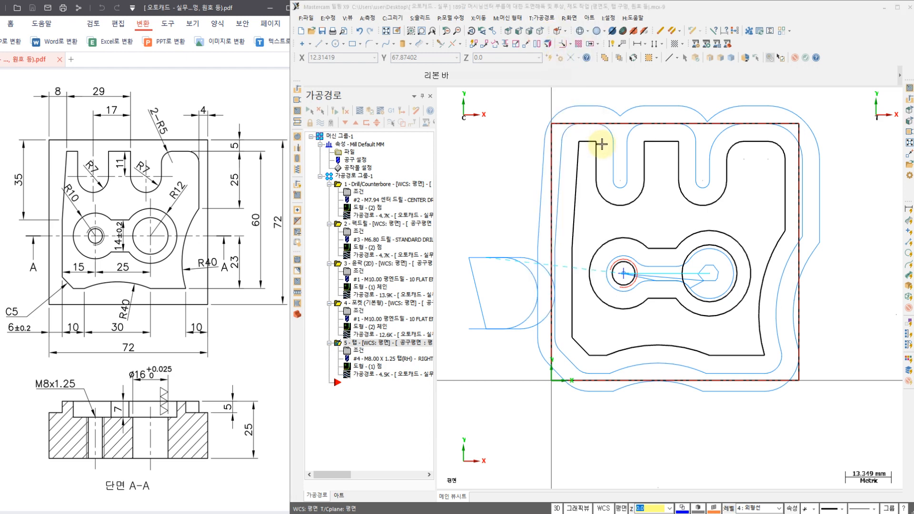
left_click(732, 277)
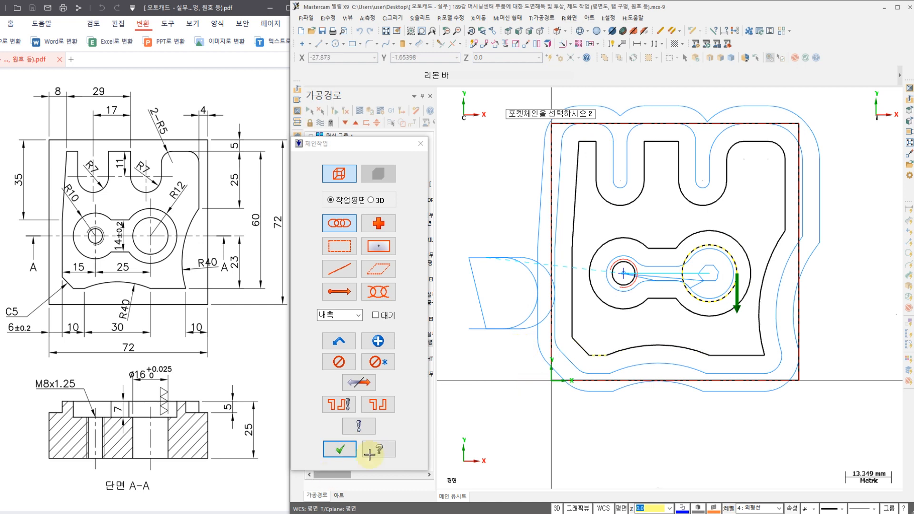
left_click(340, 450)
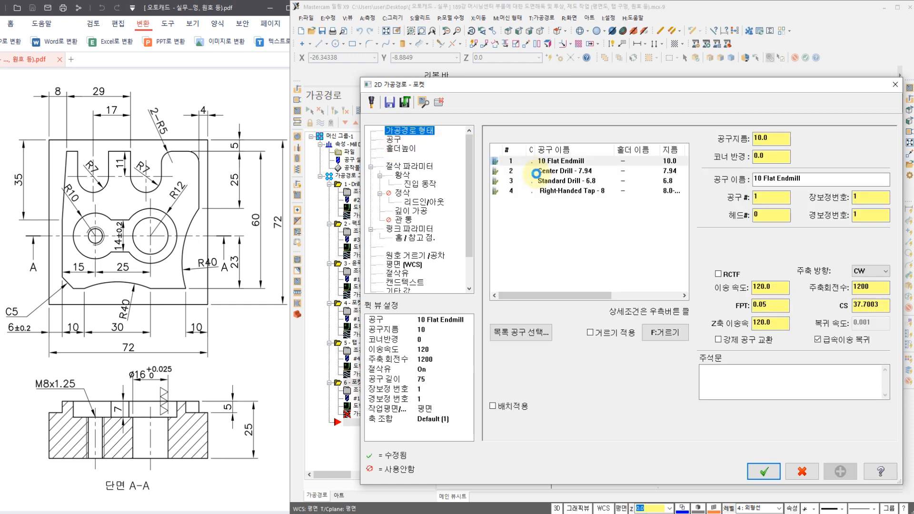
Step: Assign the 10 Flat Endmill to the pocket toolpath and set the wall stock allowance to 0.1
left_click(551, 163)
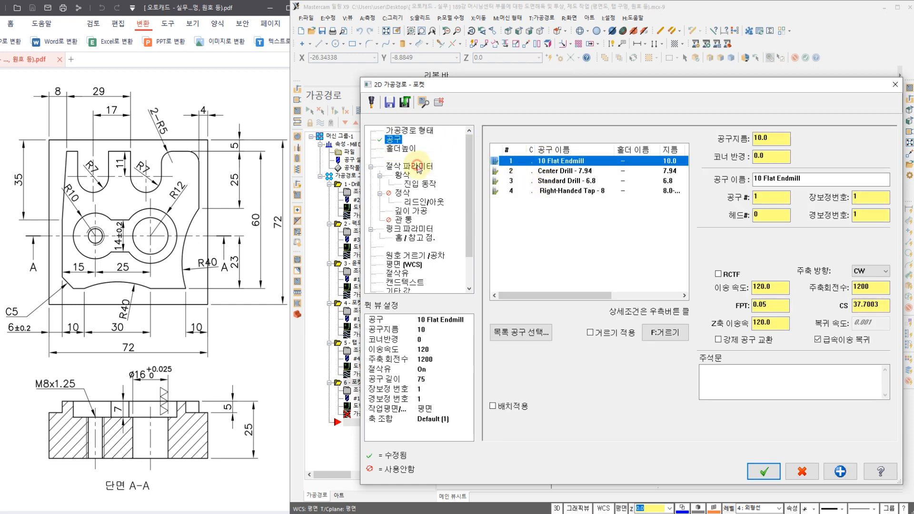
left_click(417, 167)
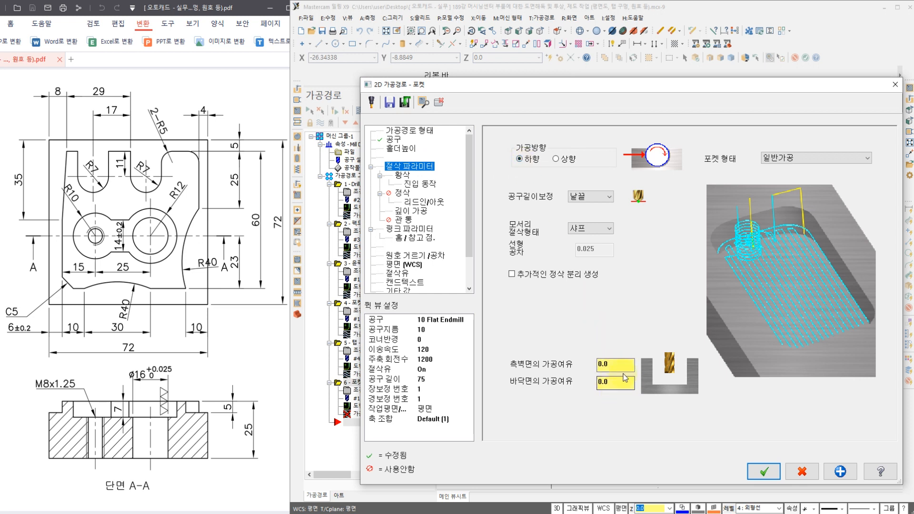
double_click(613, 366)
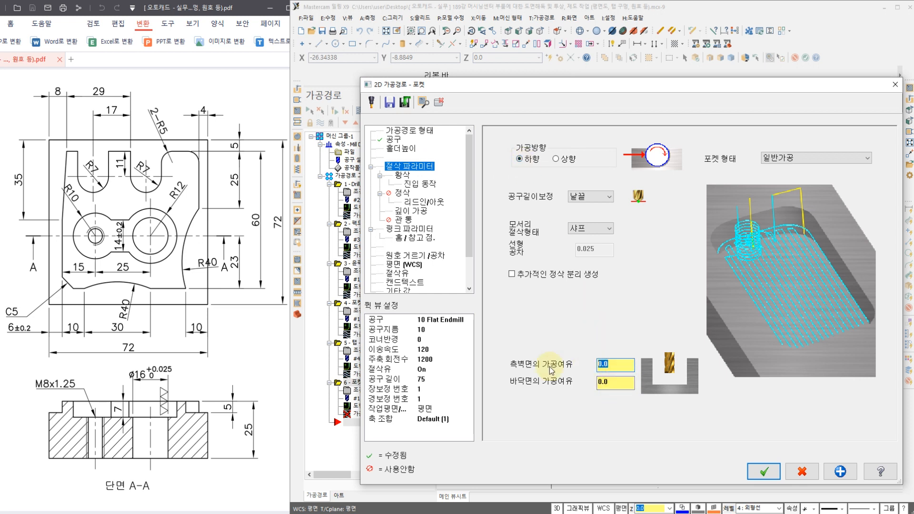
key("Return")
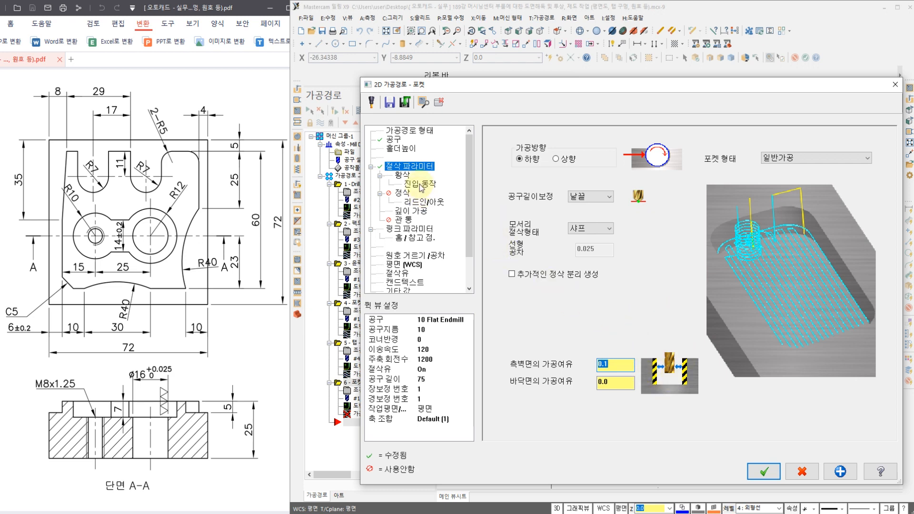
Step: Check the pocket's roughing, entry motion, depth-cut and coolant settings, set the machining depth to -27, and accept the toolpath
left_click(403, 175)
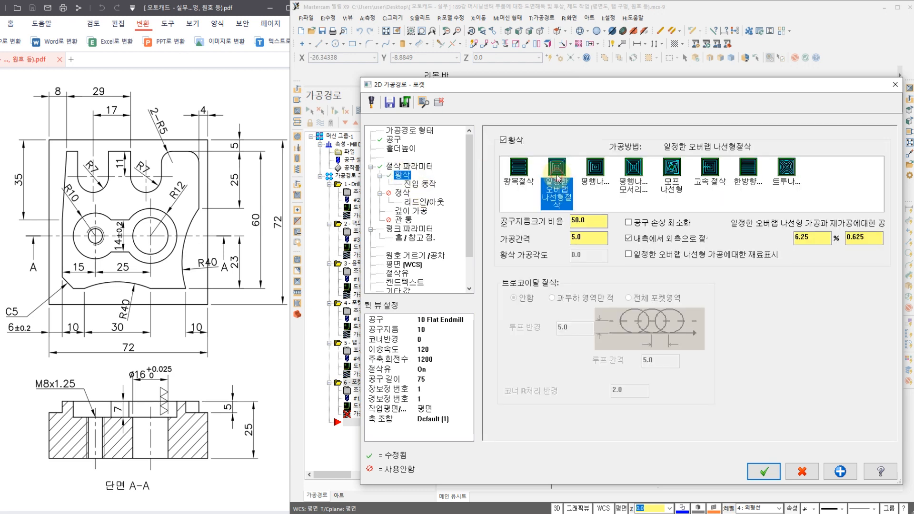
left_click(420, 184)
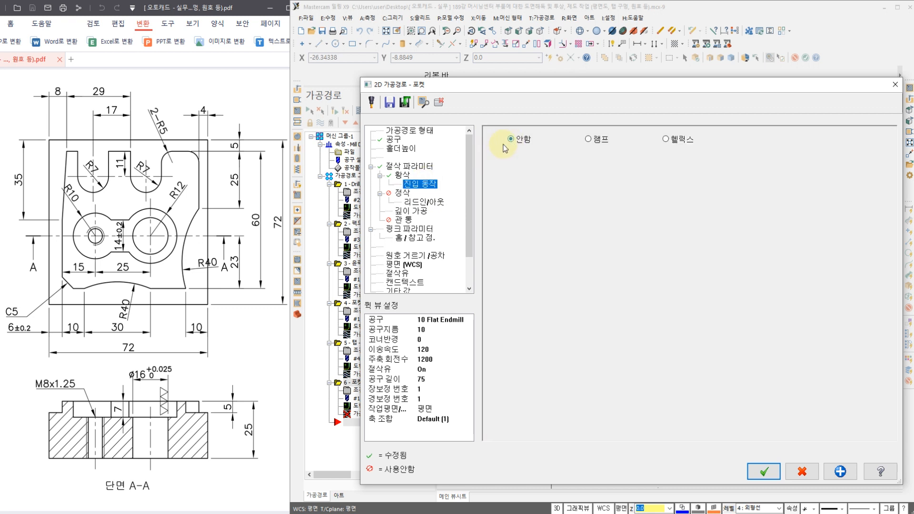
left_click(407, 211)
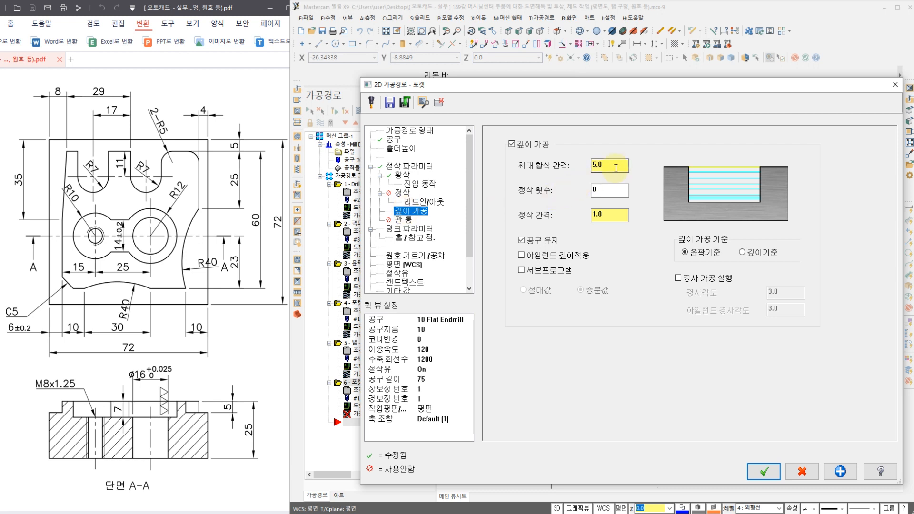
left_click(405, 231)
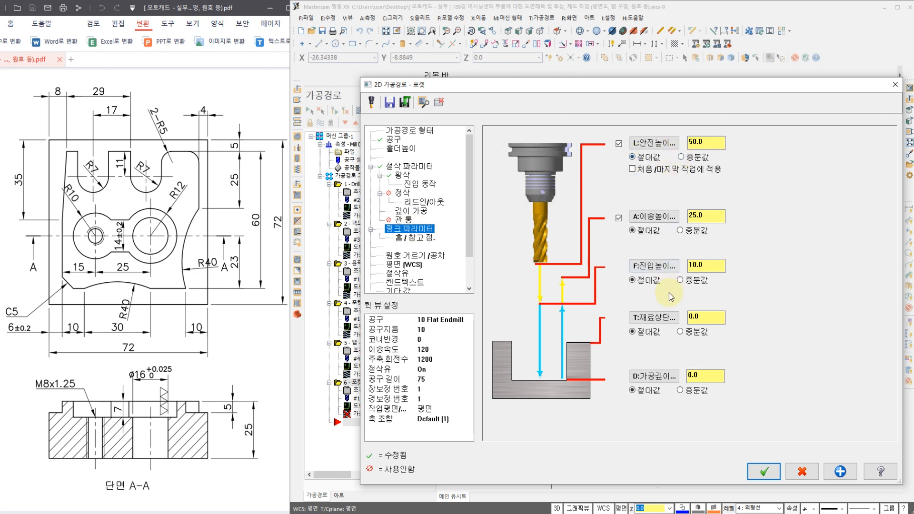
left_click(691, 376)
type("-25")
type("-27")
left_click(405, 275)
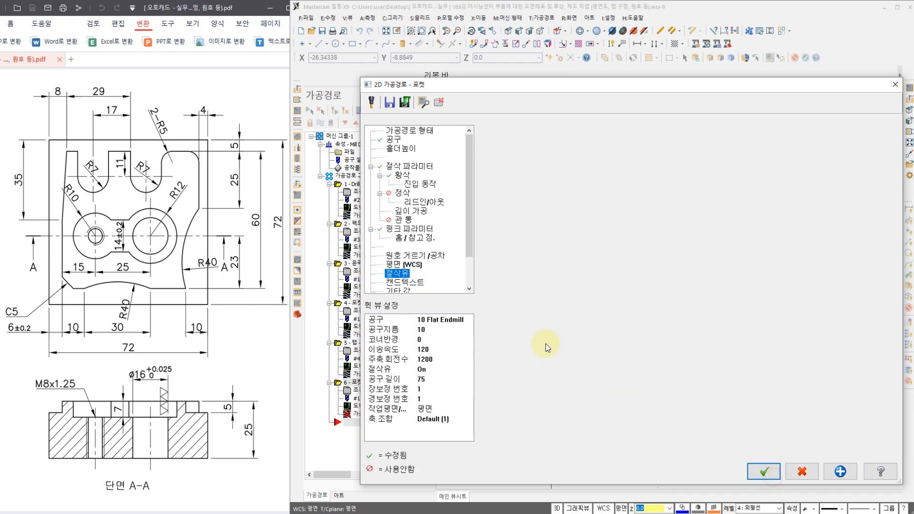
key("Return")
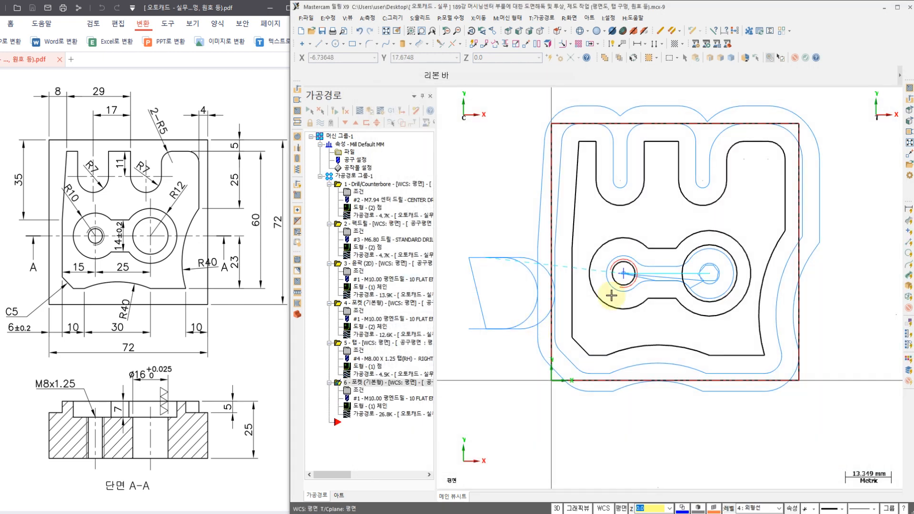
Step: Backplot the large hole's pocket toolpath and inspect the tool motion in isometric, front and top views
right_click(643, 329)
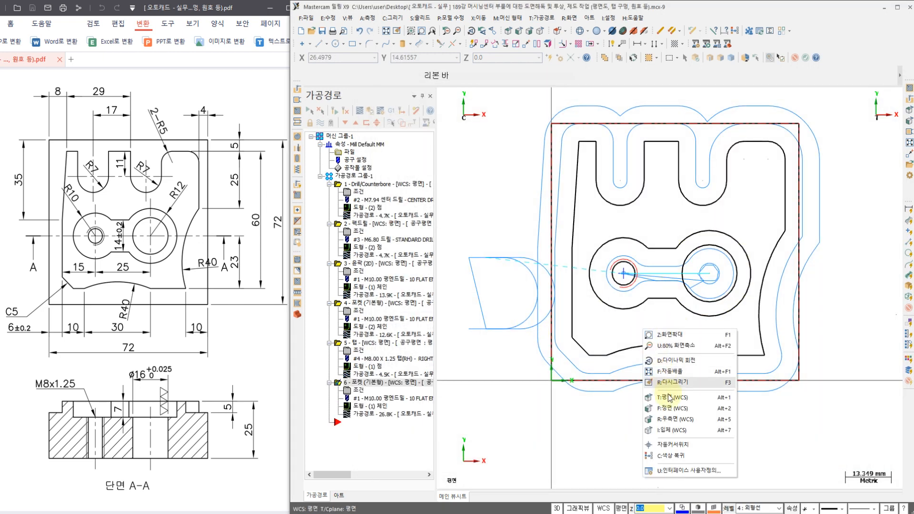
left_click(671, 430)
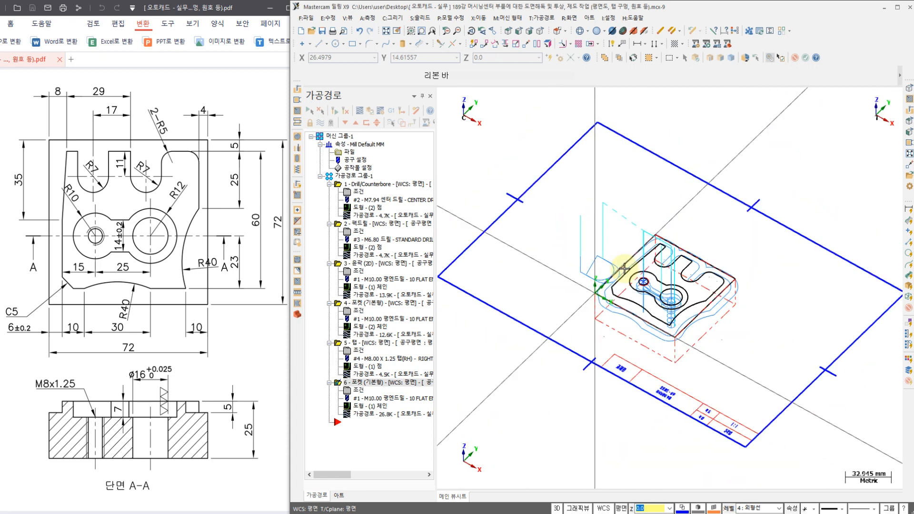
scroll(625, 270, "up", 10)
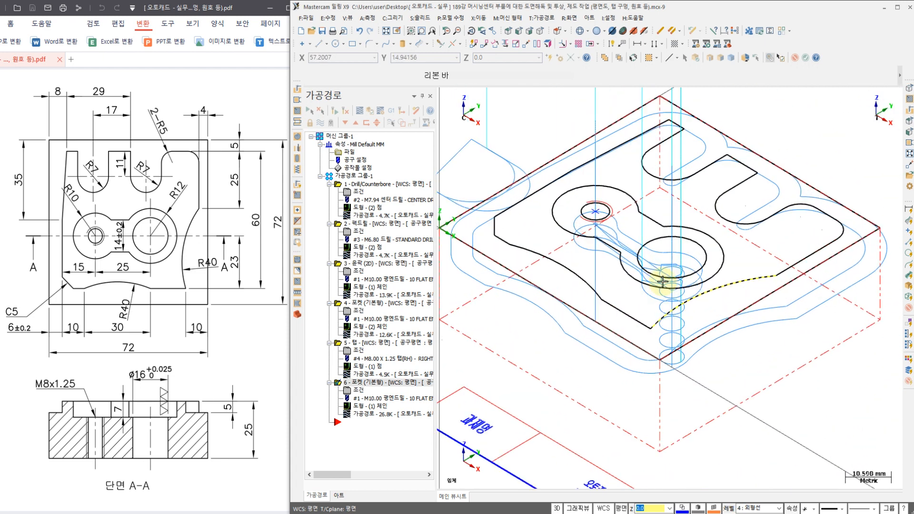
left_click(372, 415)
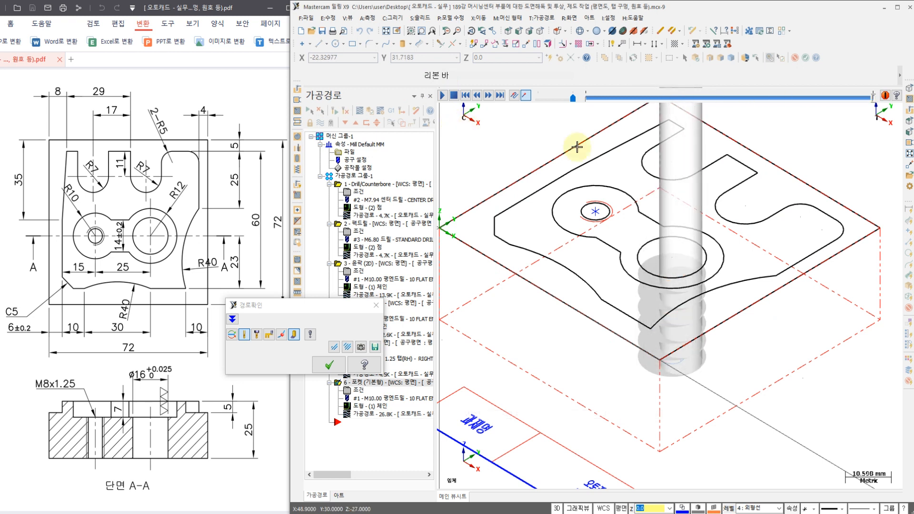
right_click(488, 145)
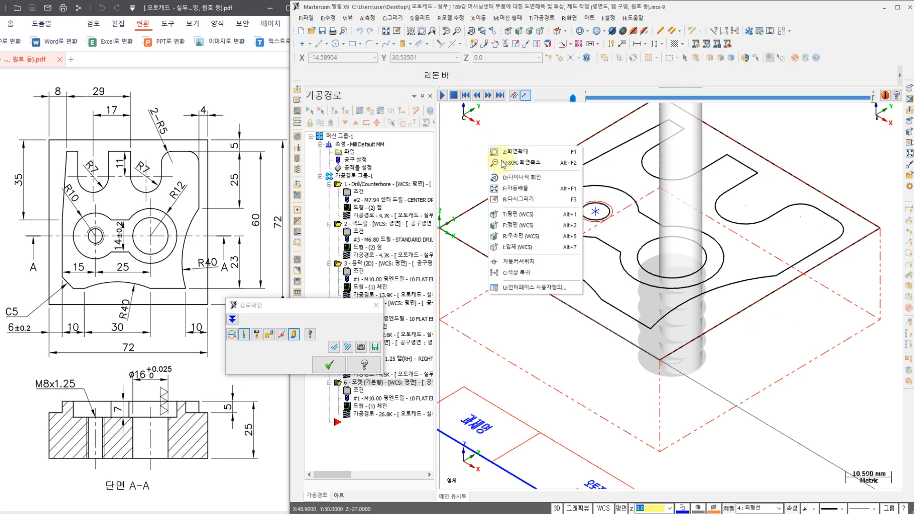
left_click(520, 226)
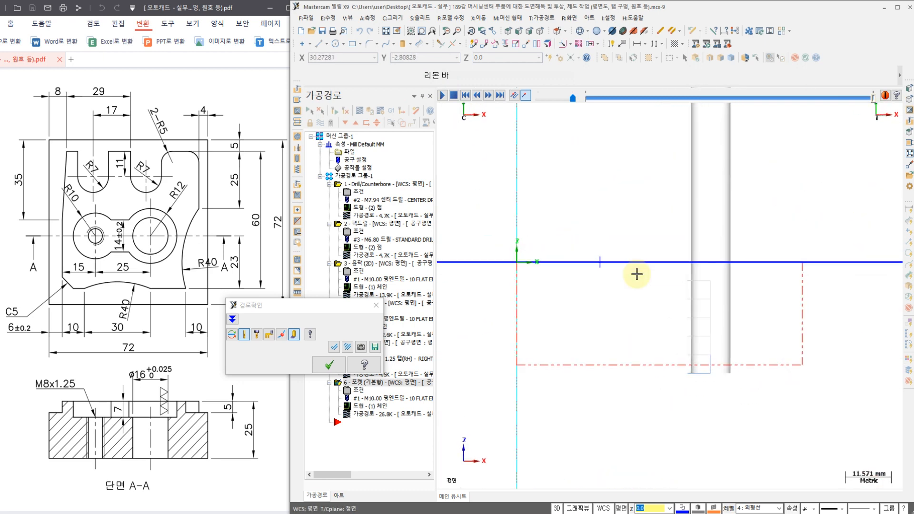
right_click(622, 219)
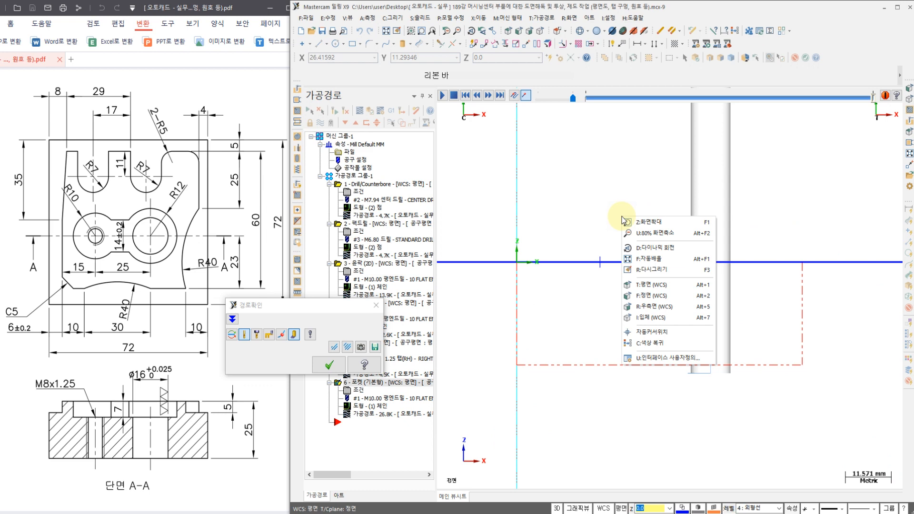
left_click(650, 288)
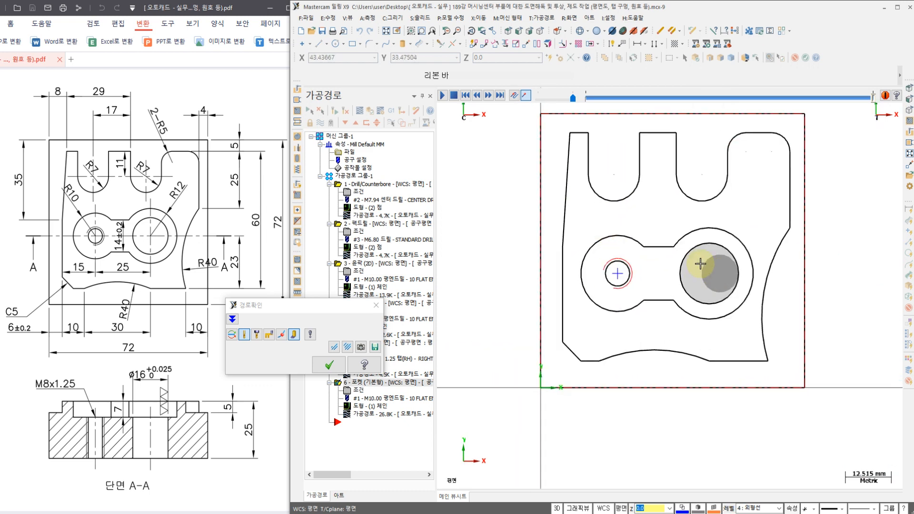
left_click(329, 365)
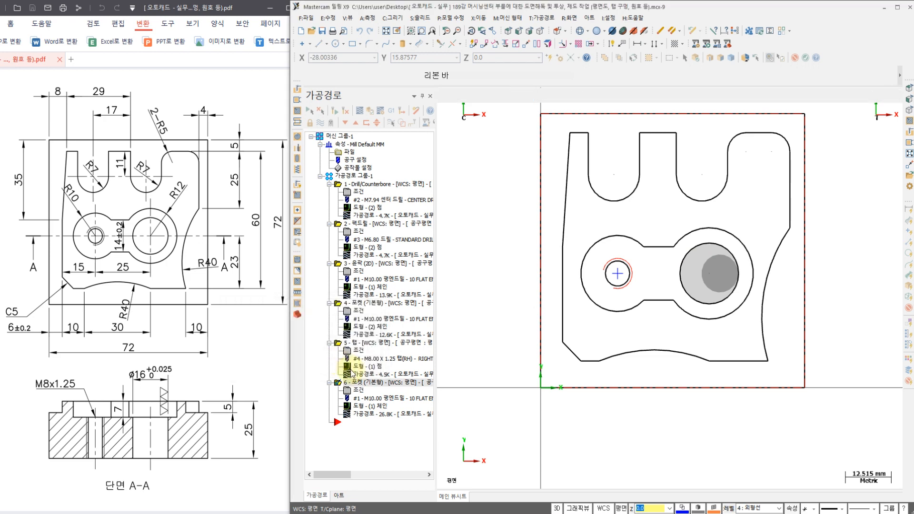
Step: Add the diameter 16 hole's center point as a point chain ahead of the circle in the pocket geometry and regenerate the toolpath
left_click(372, 409)
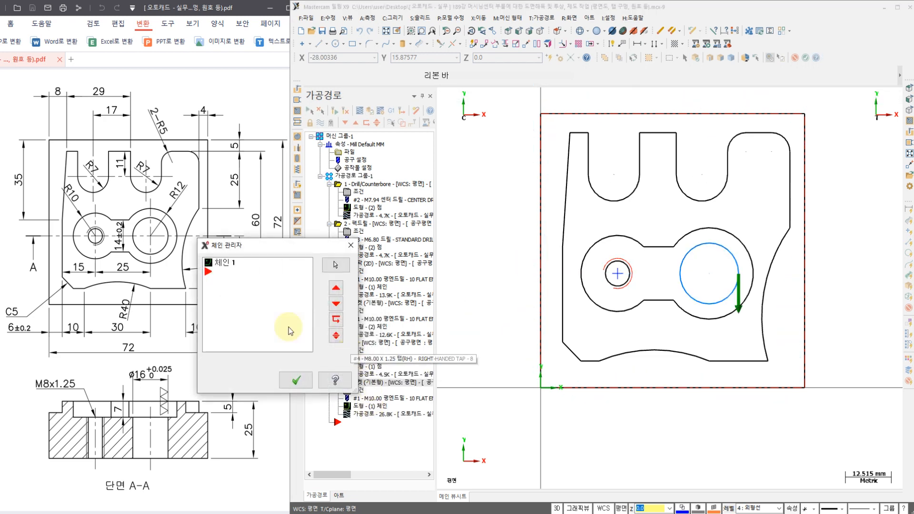
right_click(237, 305)
left_click(275, 313)
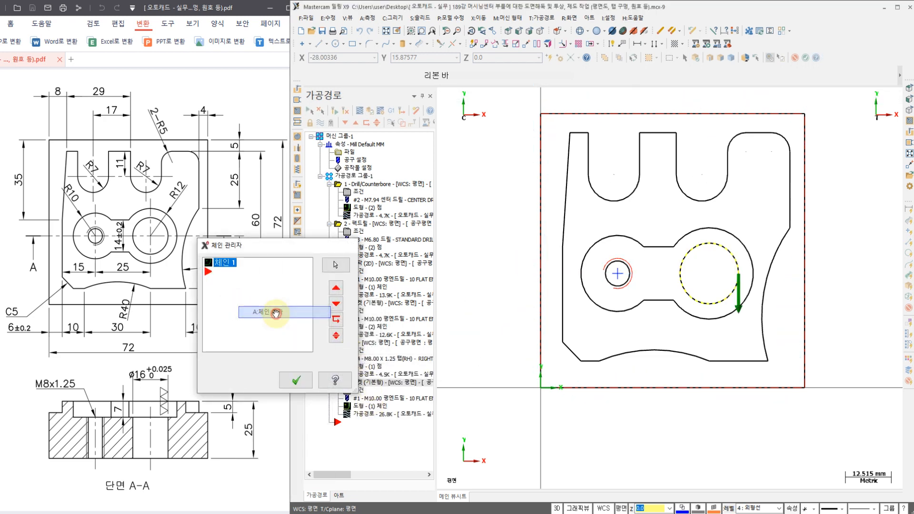
left_click(375, 224)
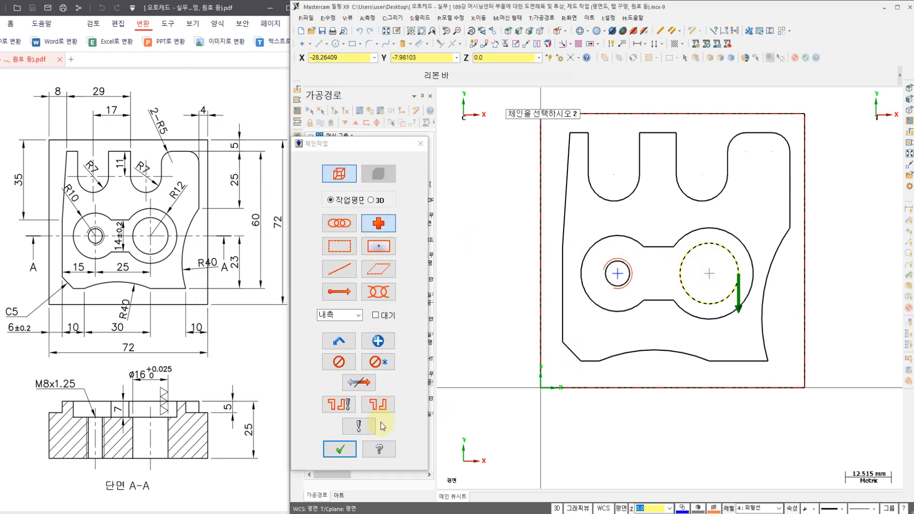
left_click(327, 453)
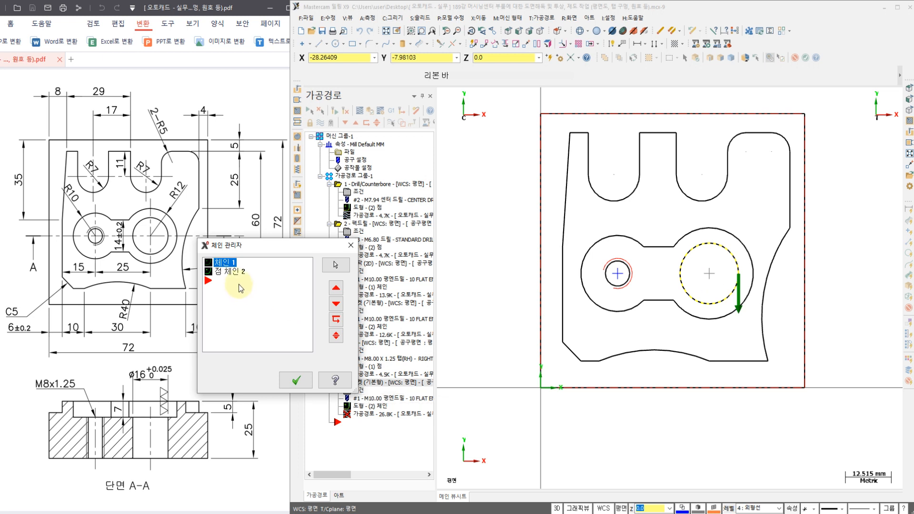
left_click(233, 272)
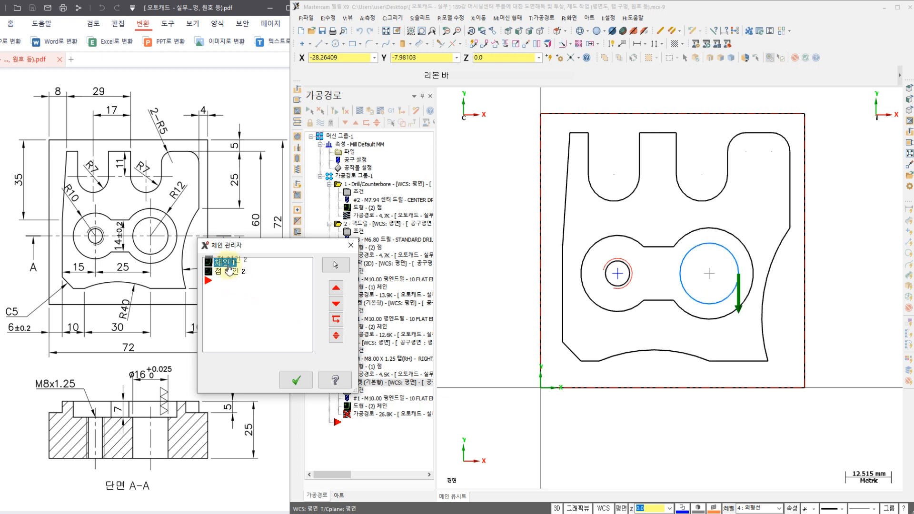
left_click(295, 382)
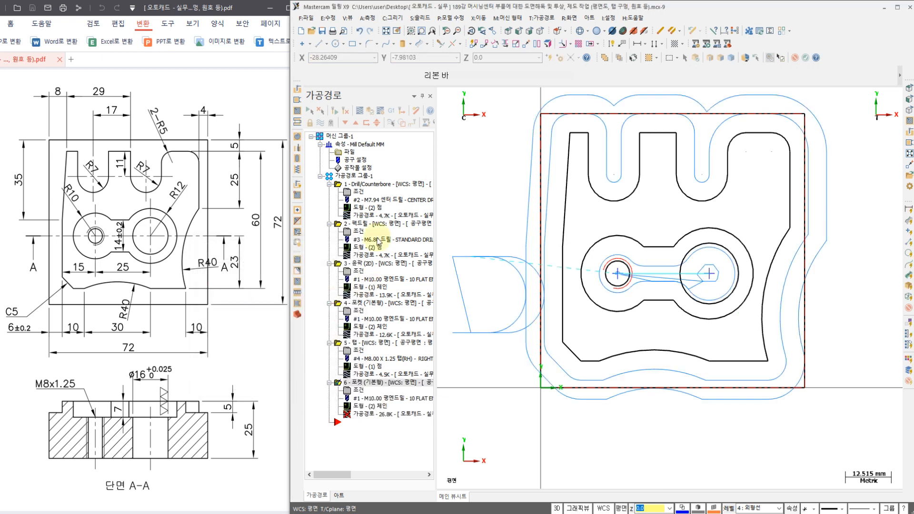
left_click(345, 113)
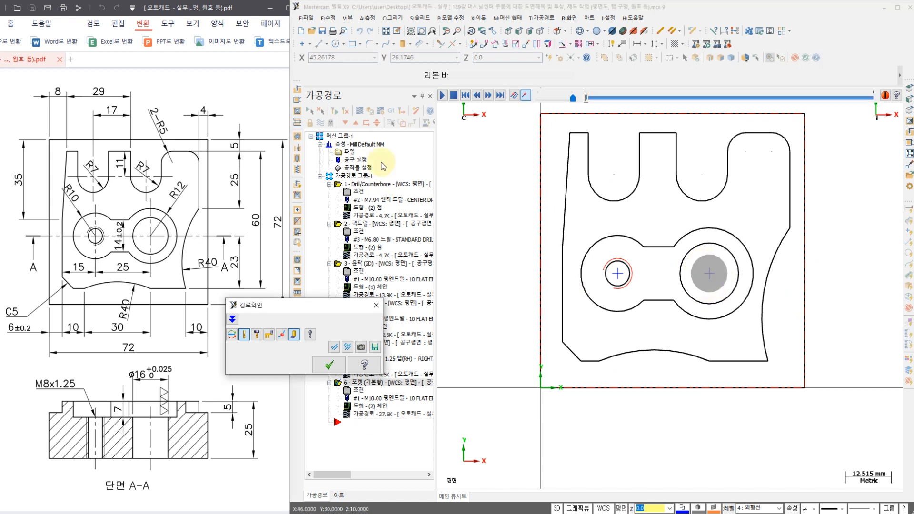
Step: Backplot the regenerated pocket toolpath of the diameter 16 hole in isometric view, then return to the top view
left_click(442, 95)
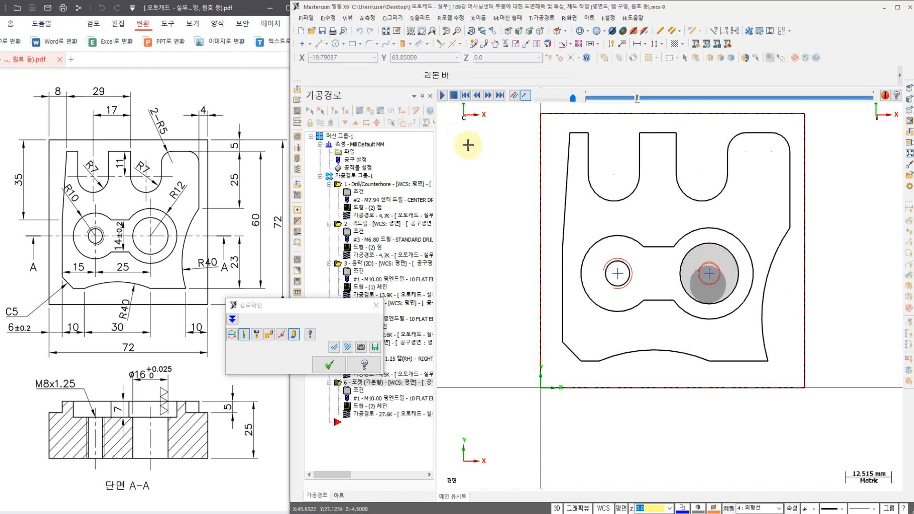
right_click(477, 200)
left_click(517, 304)
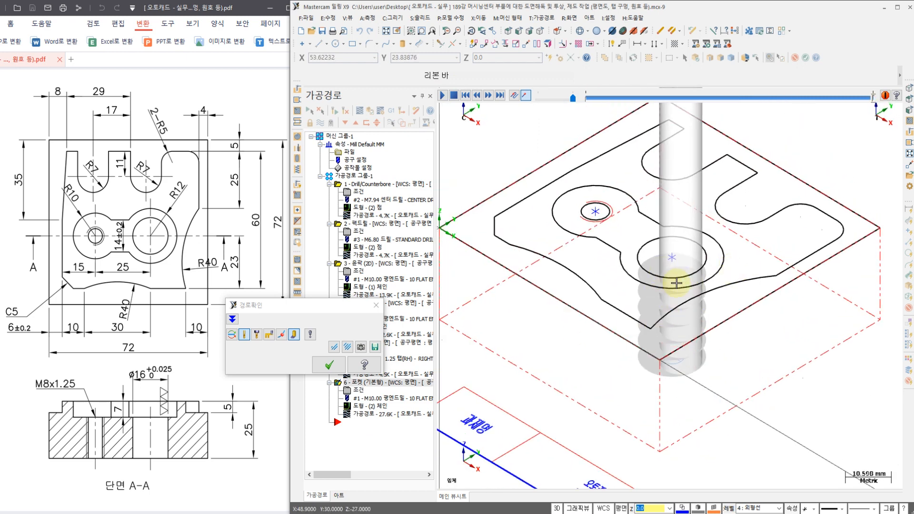
left_click(328, 365)
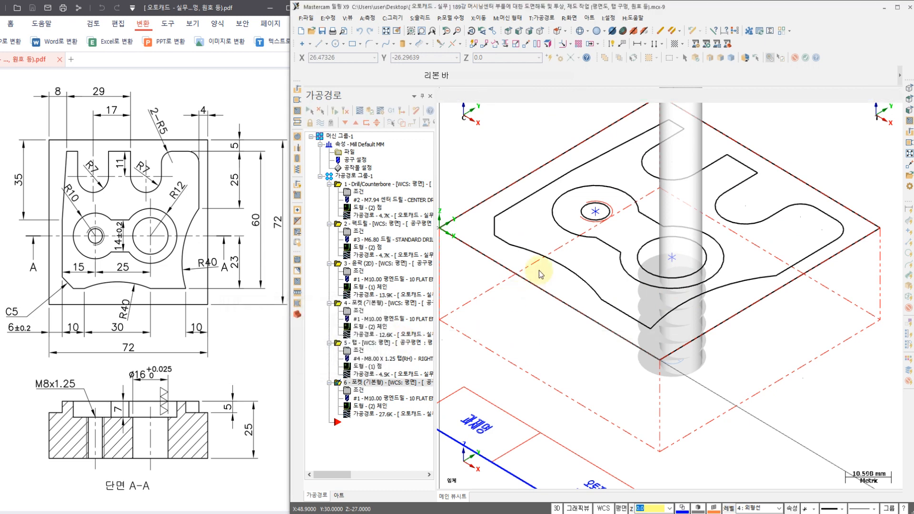
right_click(548, 255)
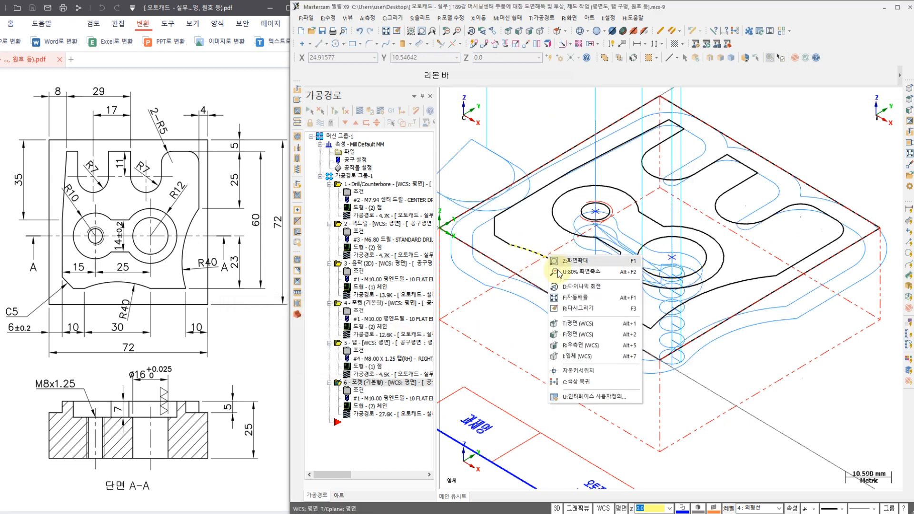
left_click(570, 322)
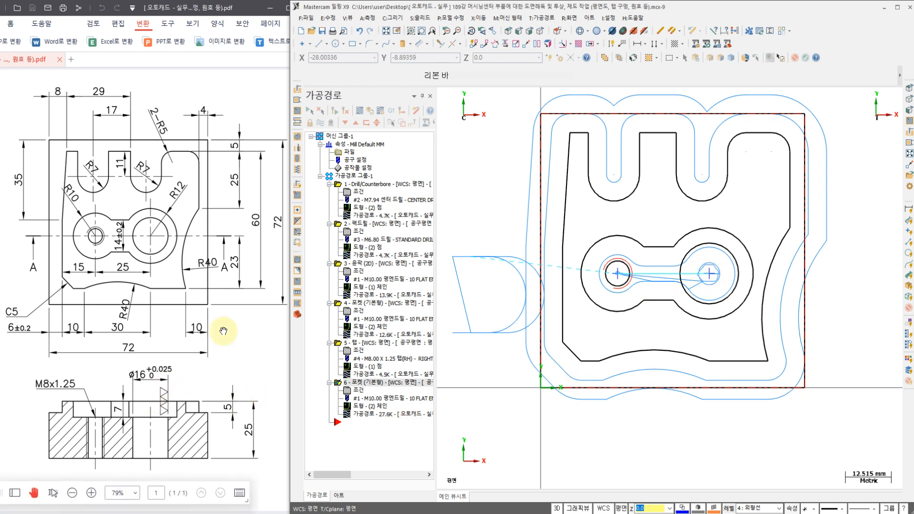
Step: Start a drill toolpath at the diameter 16 hole's center and begin creating a new tool for it
left_click(541, 19)
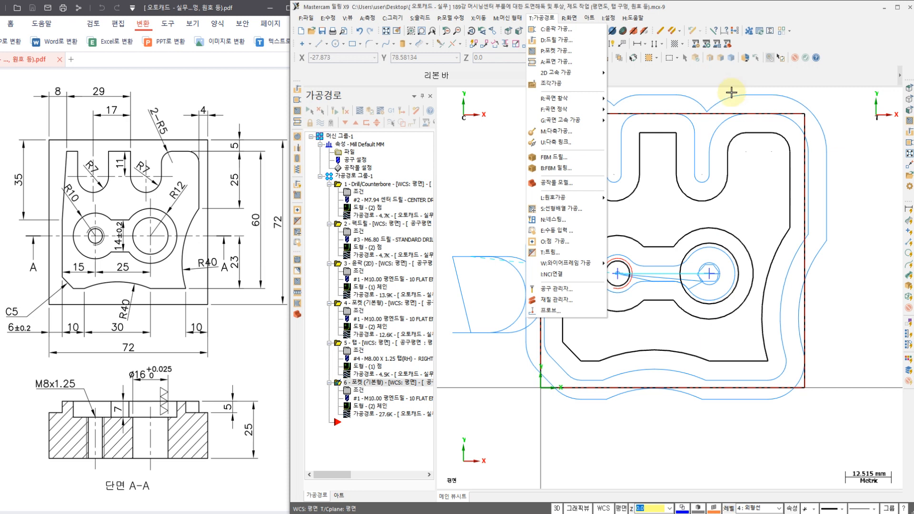
left_click(552, 41)
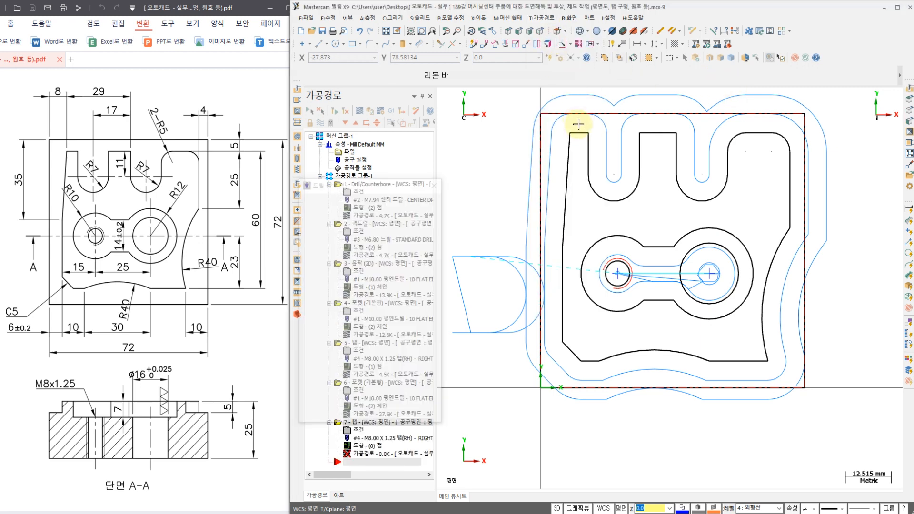
left_click(388, 241)
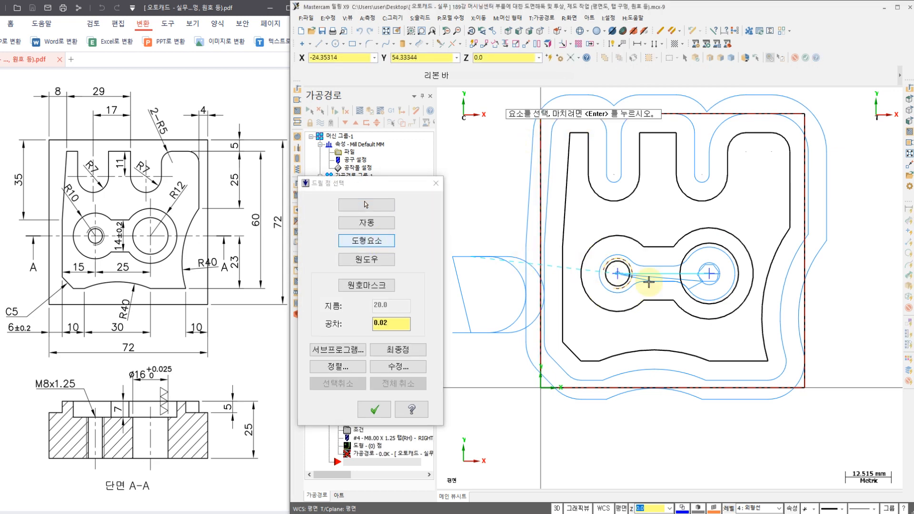
left_click(374, 409)
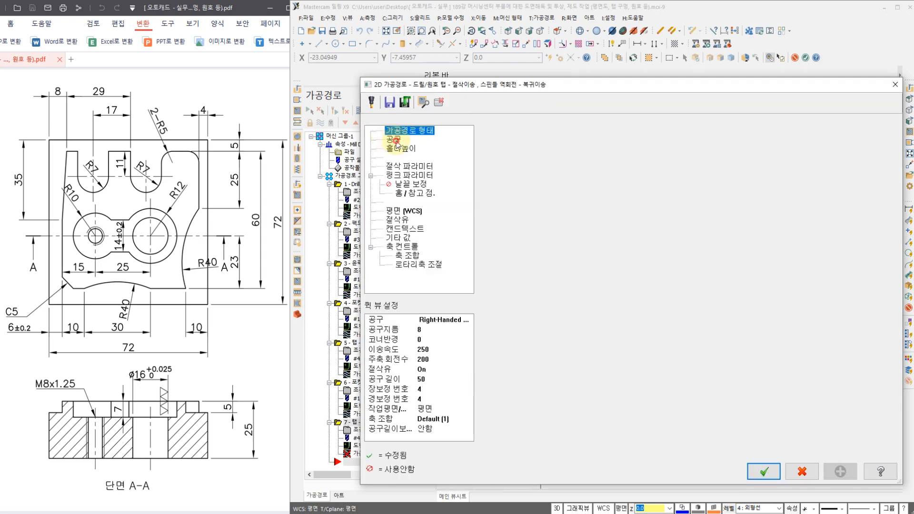
right_click(507, 222)
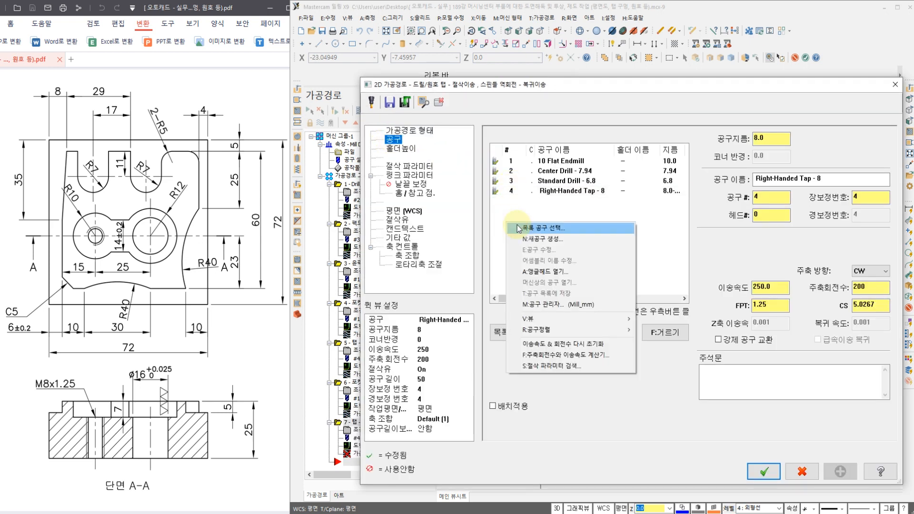
key("Escape")
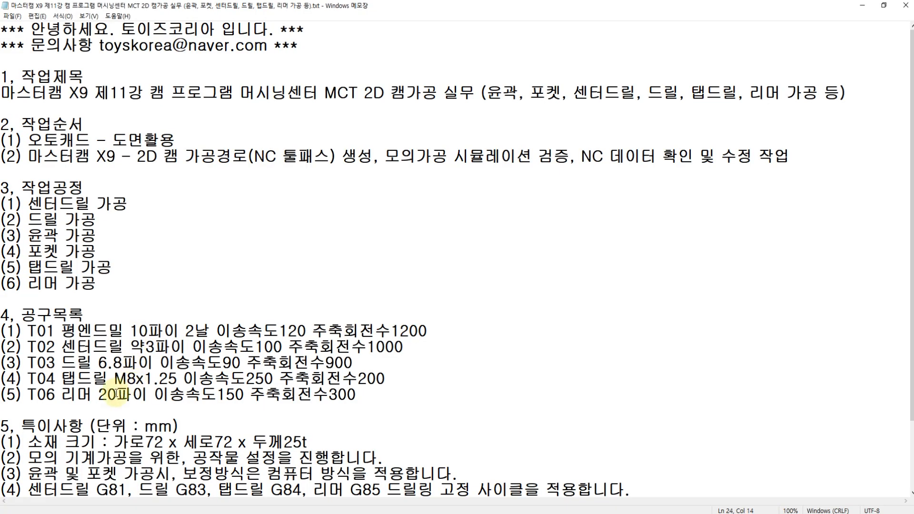
Step: In the Notepad work notes, change the T06 reamer's diameter to 16 in the tool list and save the file
key("BackSpace")
key("BackSpace")
type("16")
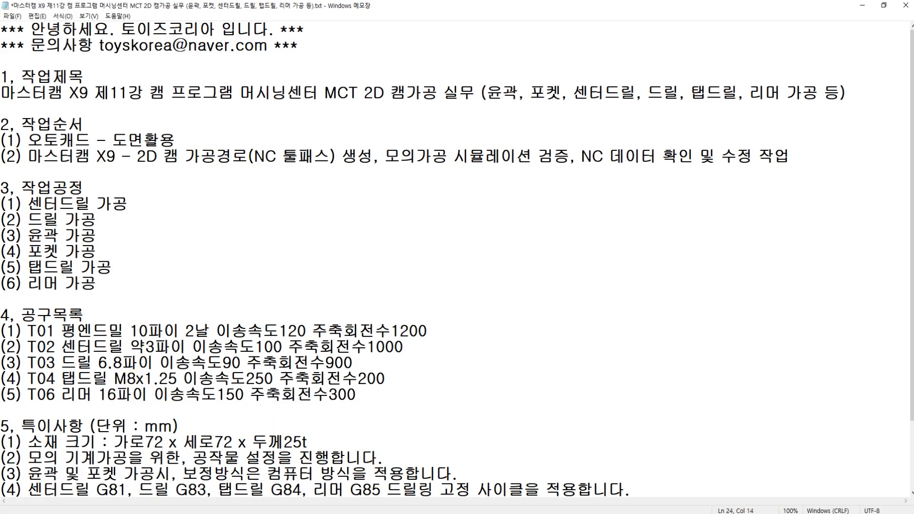
key("ctrl+s")
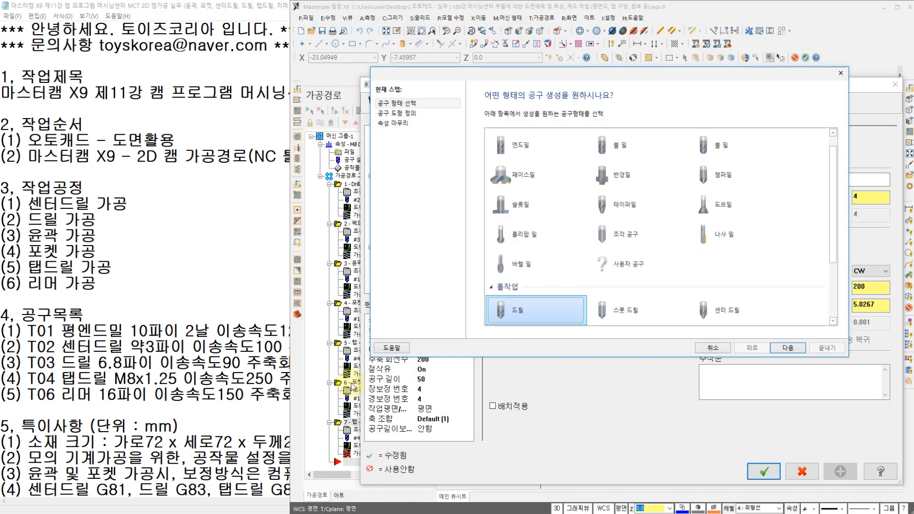
Step: Define the new tool in Mastercam as a reamer with cutting diameter 16, shank diameter 16 and cutting length 30
left_click_drag(836, 214, 836, 215)
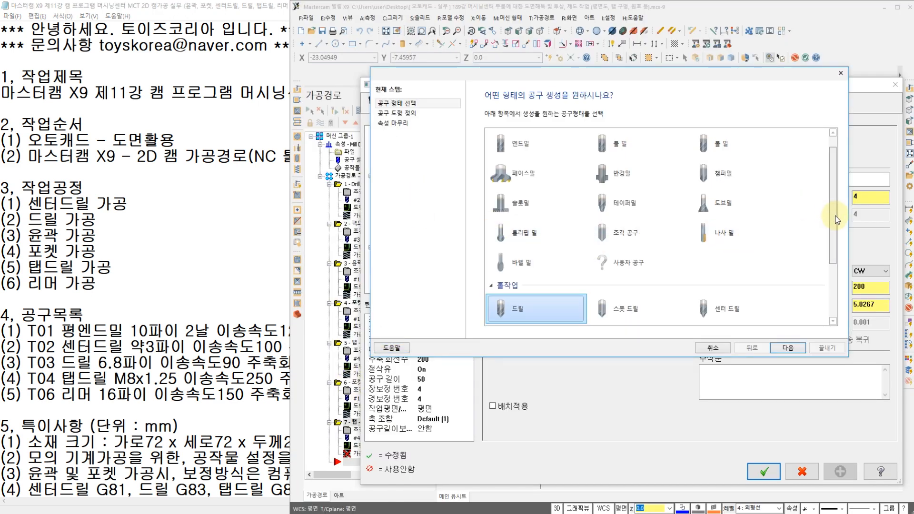
scroll(837, 220, "down", 3)
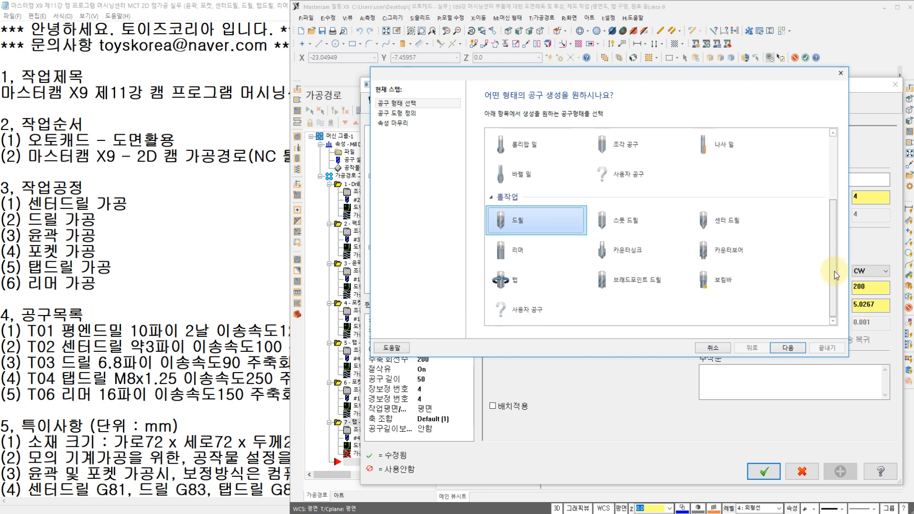
left_click(519, 251)
left_click(791, 352)
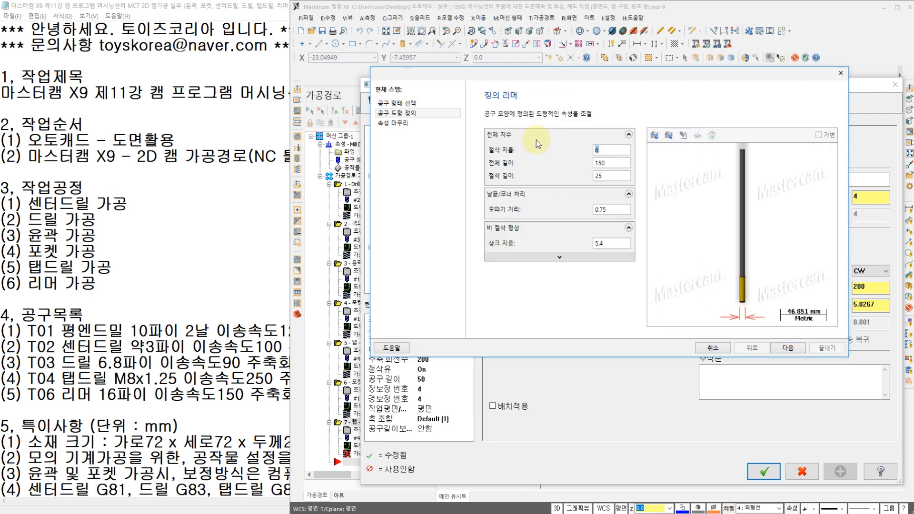
type("16")
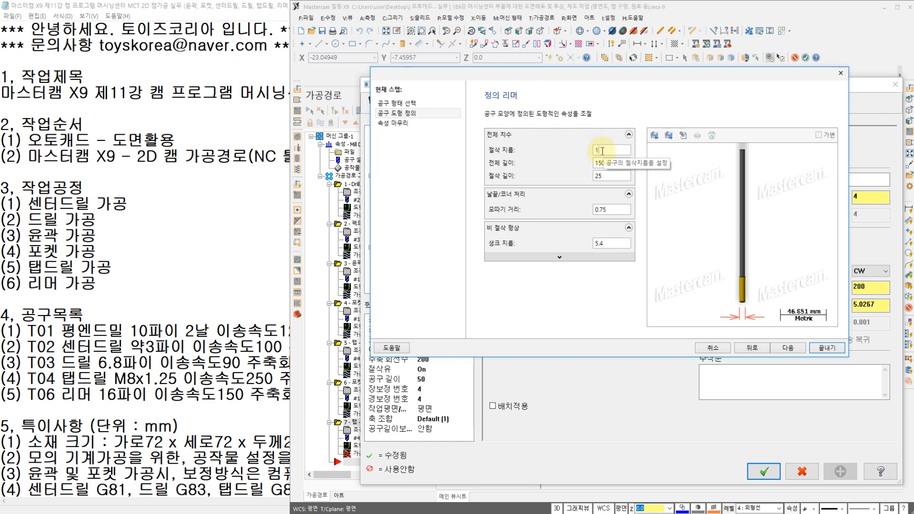
left_click(619, 248)
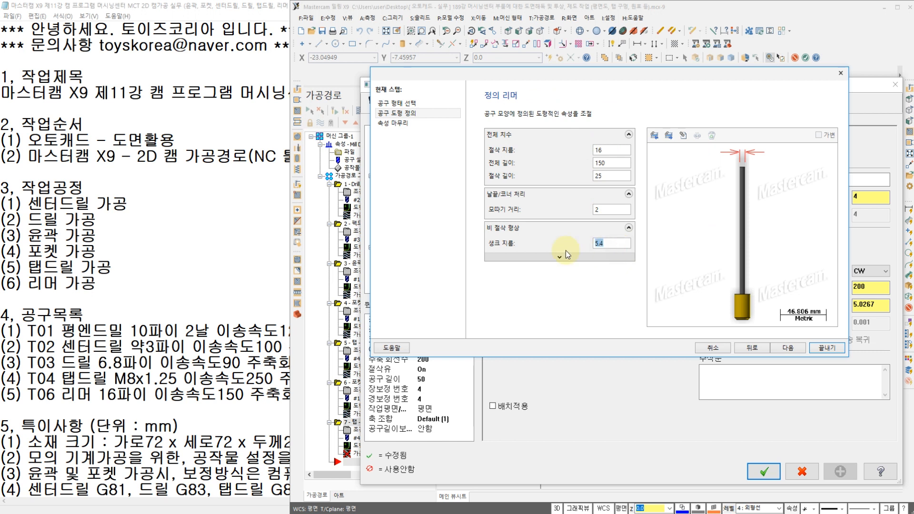
type("16")
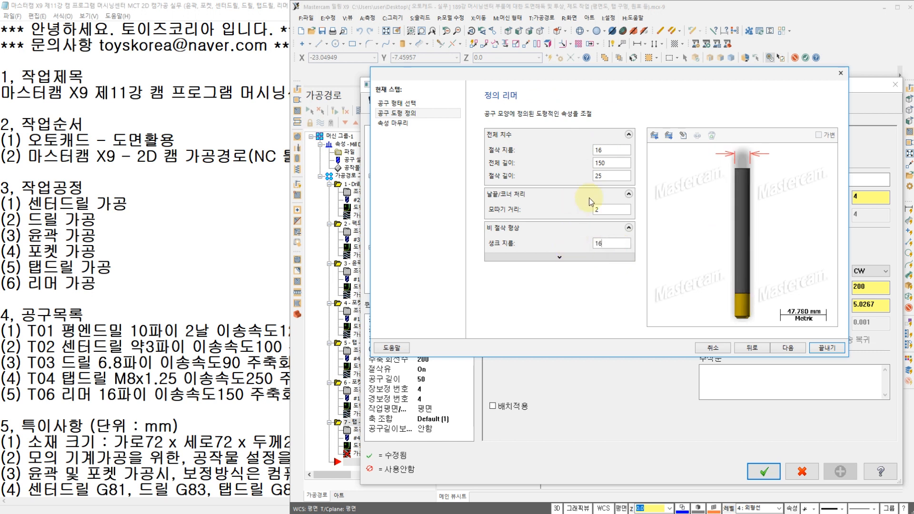
left_click(607, 174)
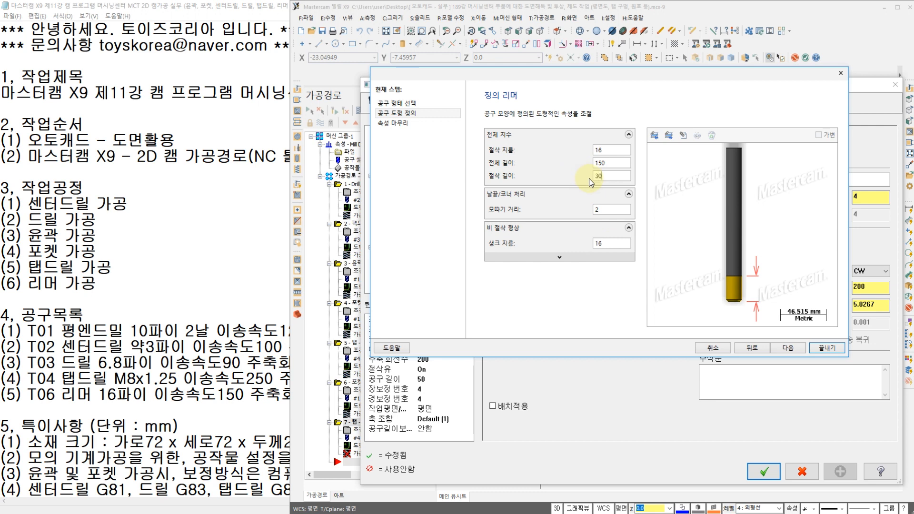
left_click(788, 349)
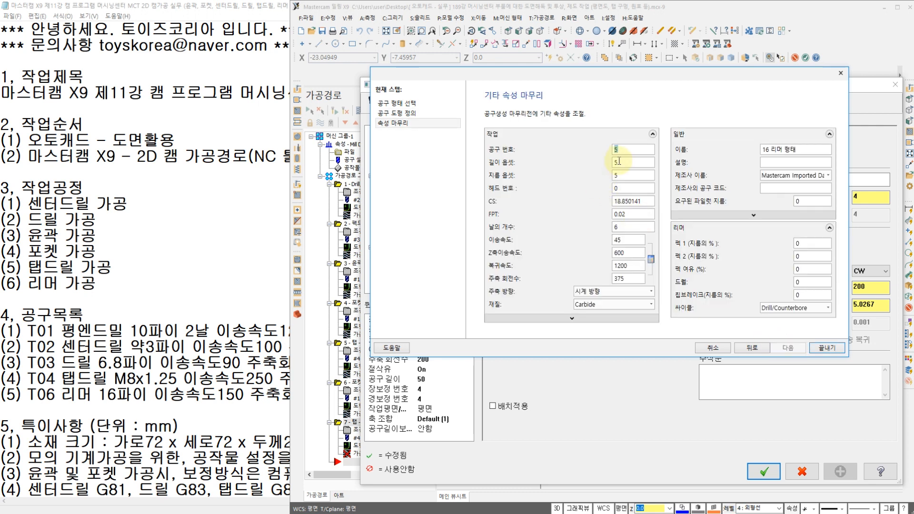
Step: Set the reamer's tool number to 6, feed rate and plunge rate to 150, retract rate to 0 and spindle speed to 300, and finish the tool
type("6")
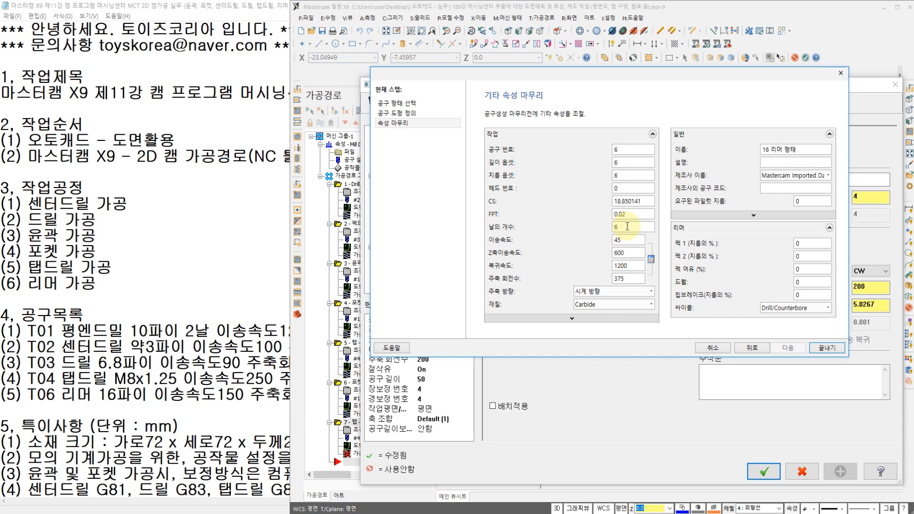
left_click(628, 227)
double_click(628, 240)
type("150")
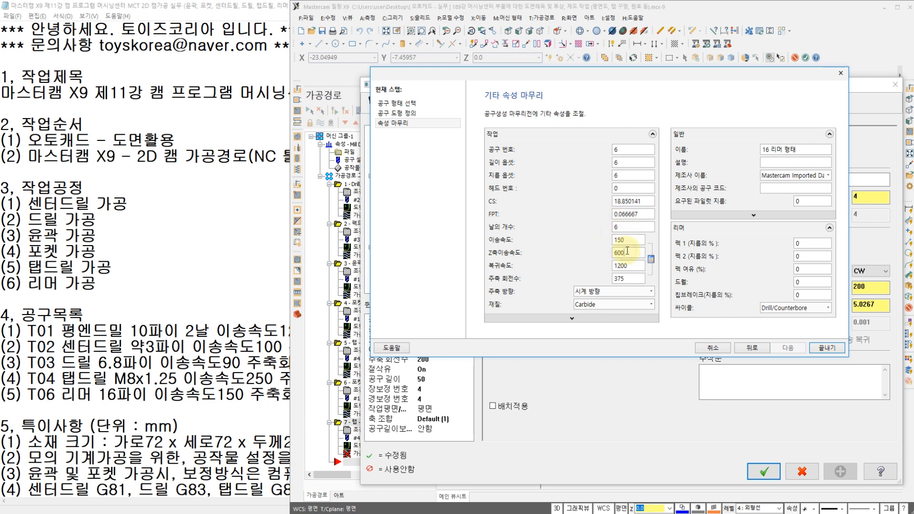
double_click(628, 253)
type("150")
double_click(635, 264)
type("0")
left_click_drag(632, 280, 559, 284)
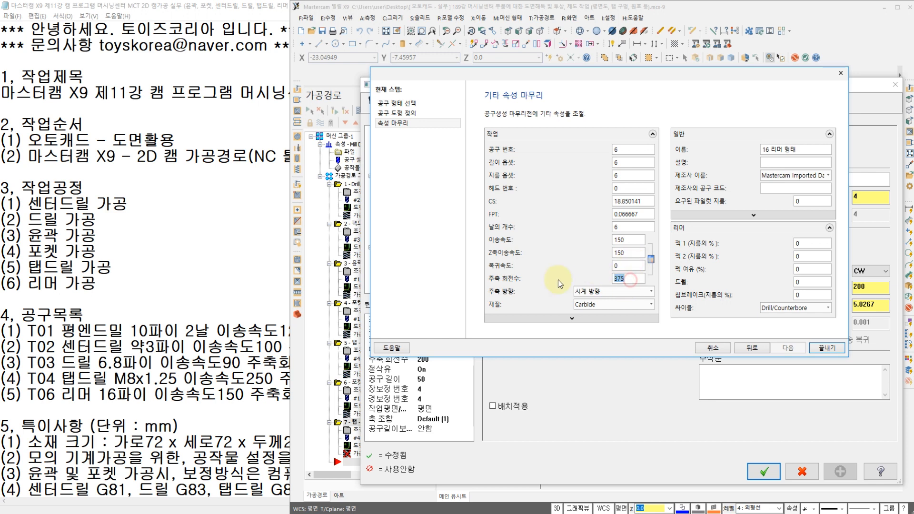
type("300")
left_click(827, 348)
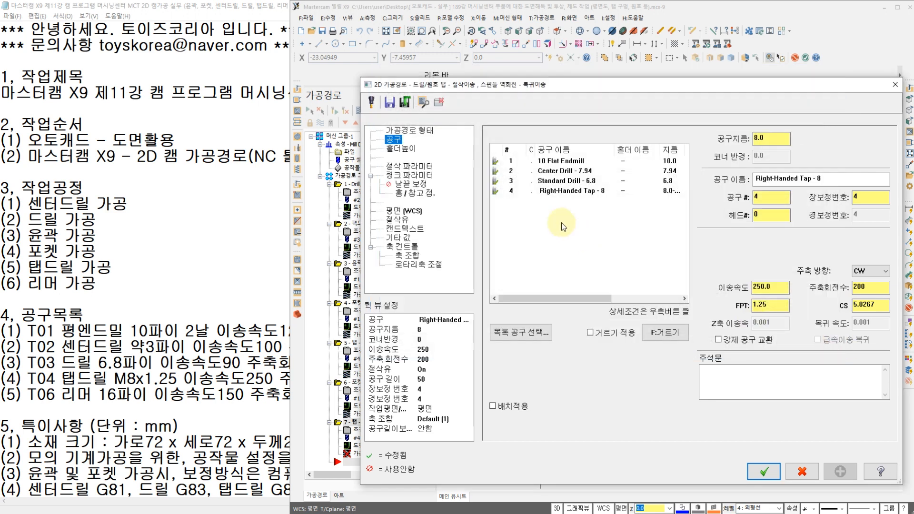
Step: Set the reaming toolpath's drilling cycle to Bore #1 (feed-out) and open its linking parameters
left_click(424, 166)
left_click(567, 143)
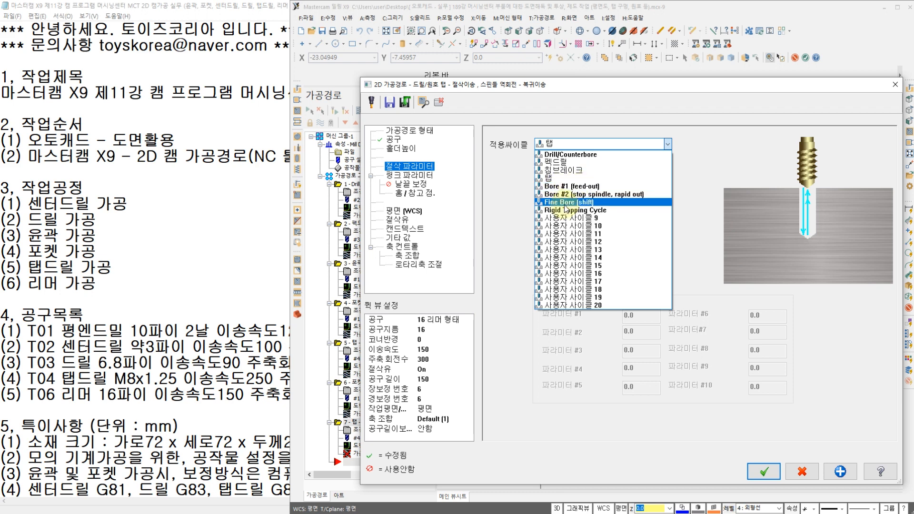
left_click(570, 187)
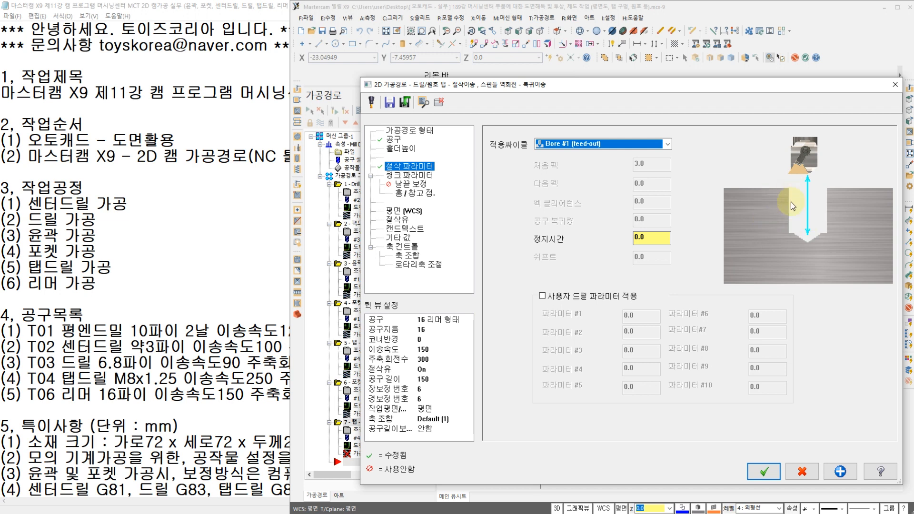
left_click(410, 175)
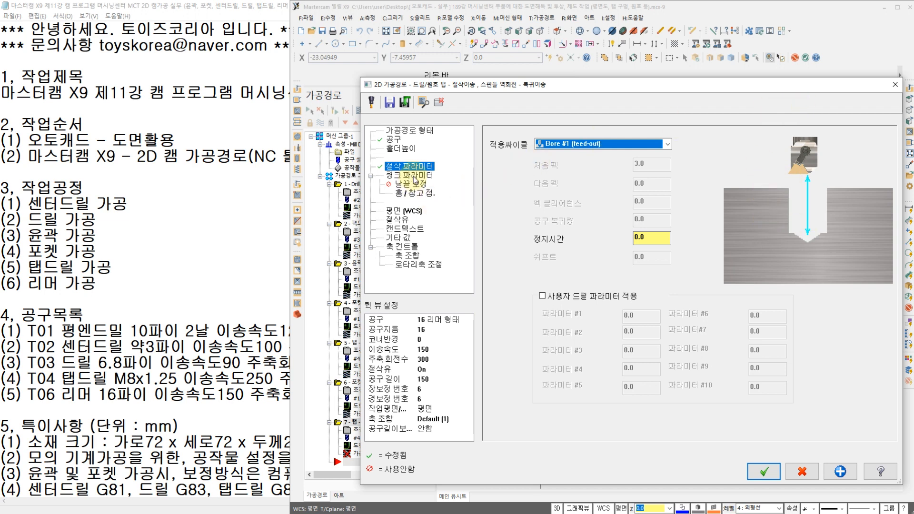
Step: Set the reaming toolpath's machining depth to -27, check its coolant settings and accept the toolpath
double_click(700, 361)
key("BackSpace")
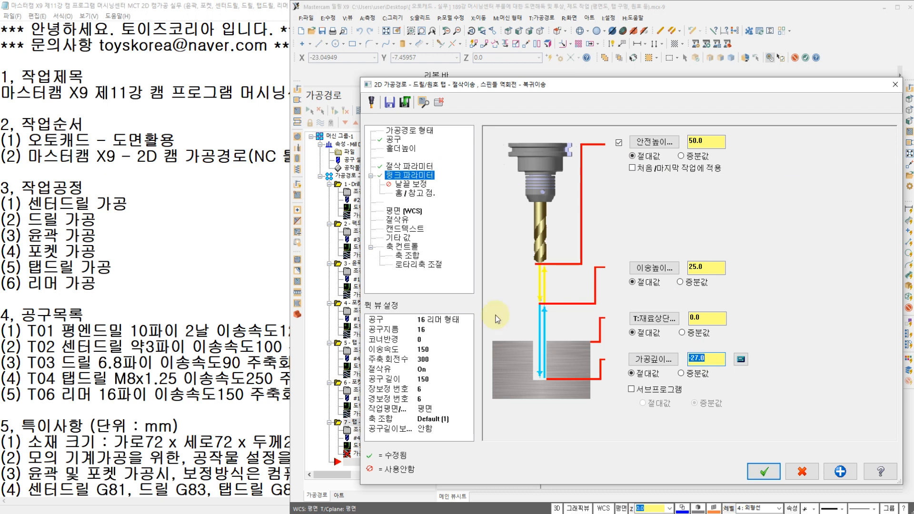
left_click(399, 223)
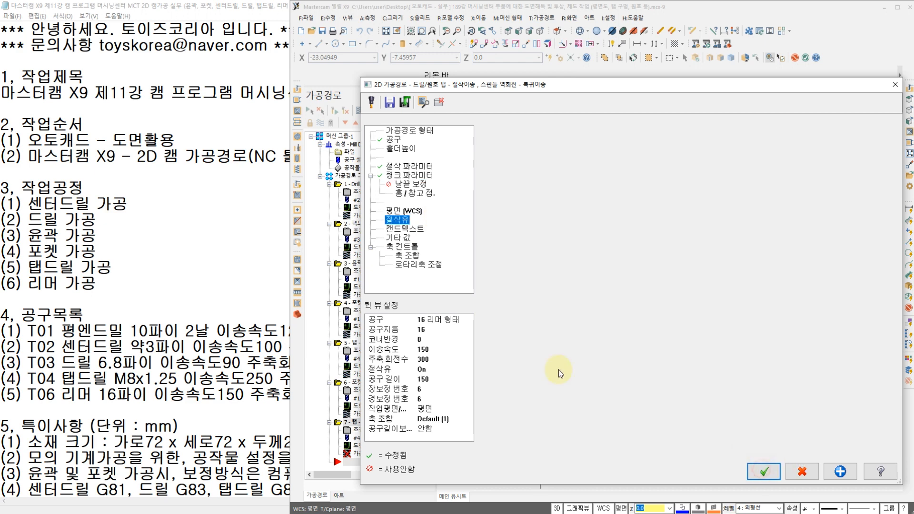
key("Return")
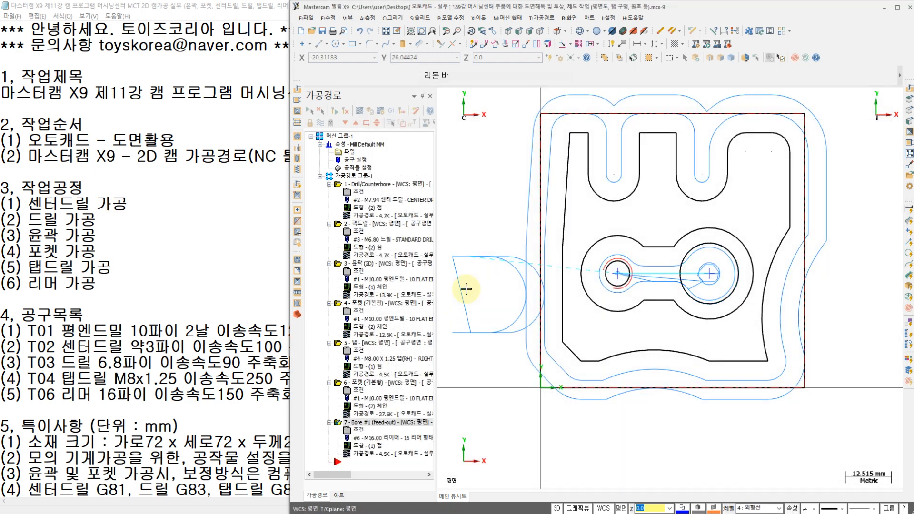
Step: View the part from the front and play the backplot of the diameter 16 reaming toolpath
right_click(492, 184)
left_click(518, 257)
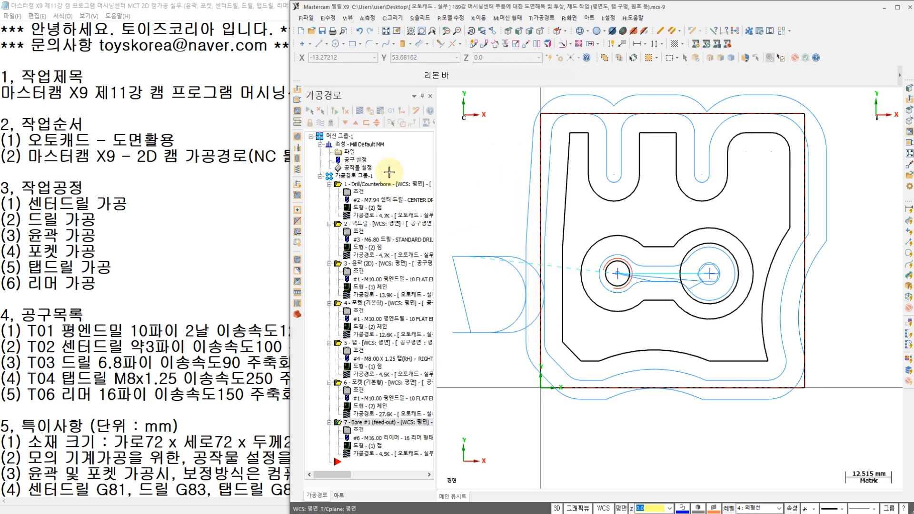
key("alt+2")
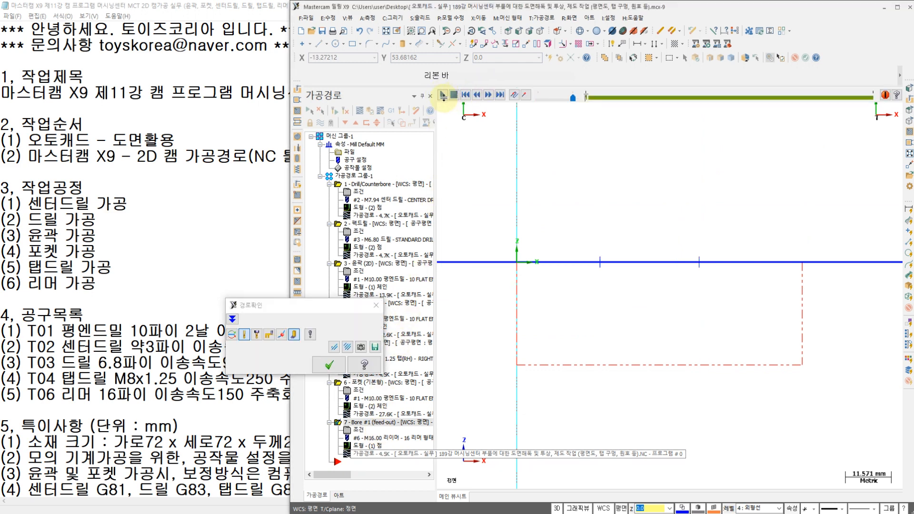
left_click(443, 97)
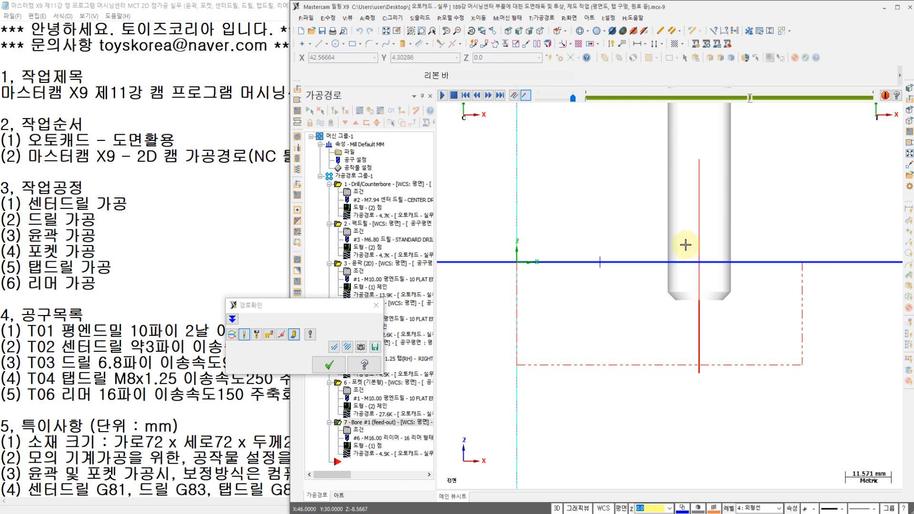
left_click(329, 365)
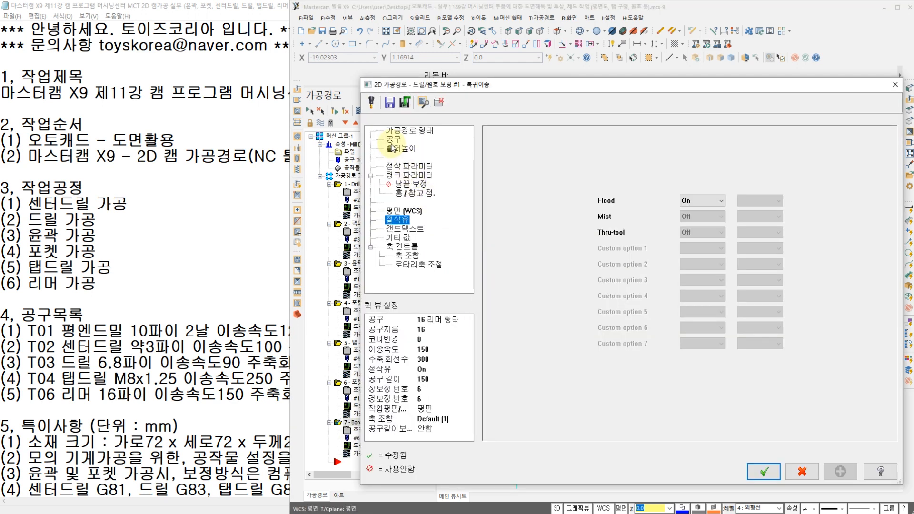
Step: Edit the T06 reamer in the boring operation, setting its chamfer distance to 0, and regenerate the toolpath
left_click(393, 142)
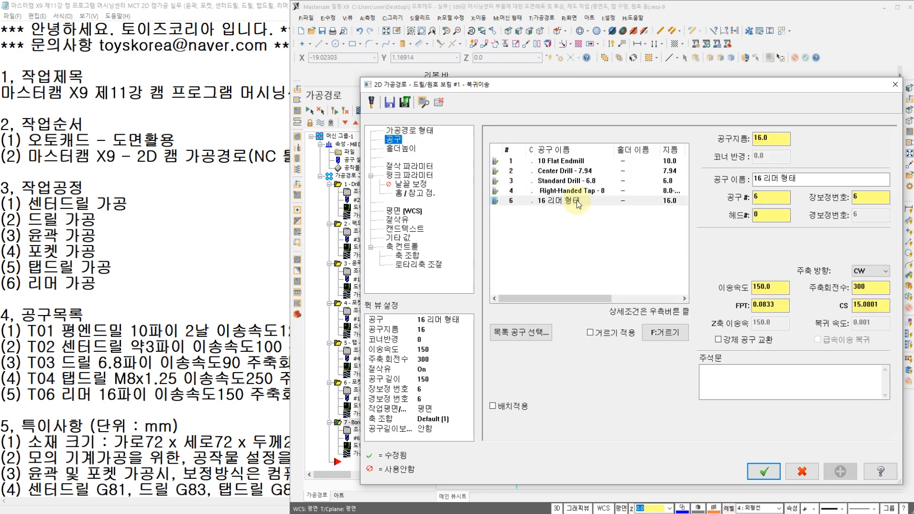
double_click(575, 200)
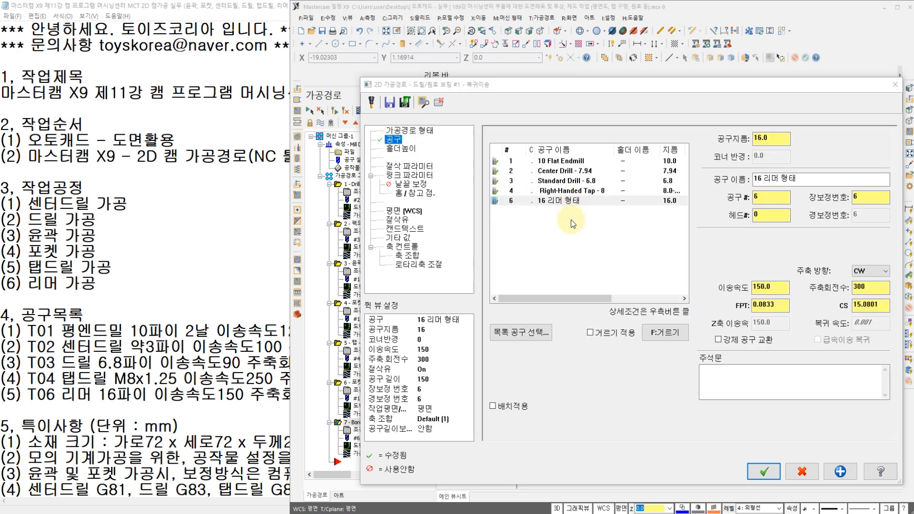
left_click(604, 210)
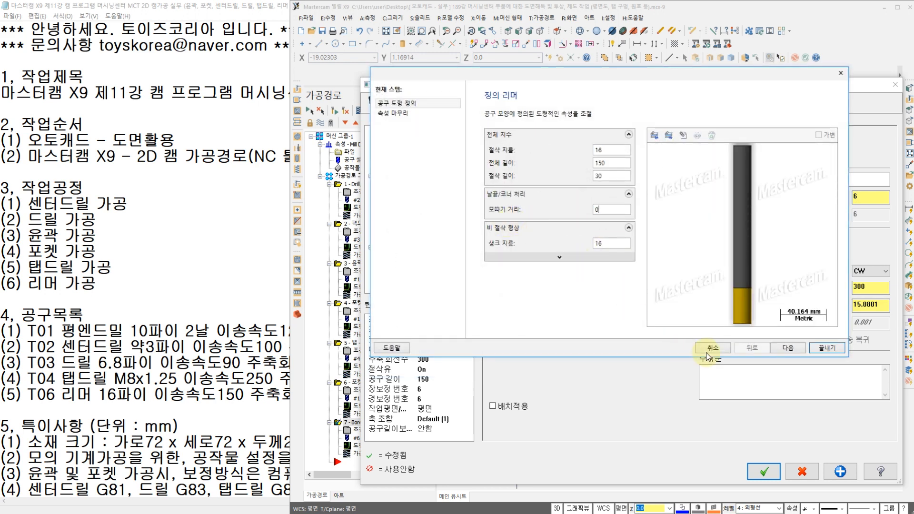
left_click(793, 348)
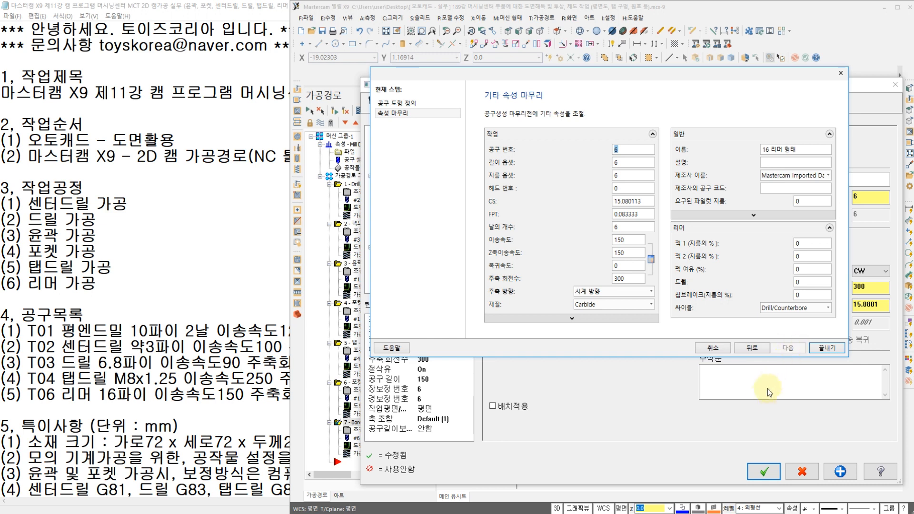
left_click(827, 348)
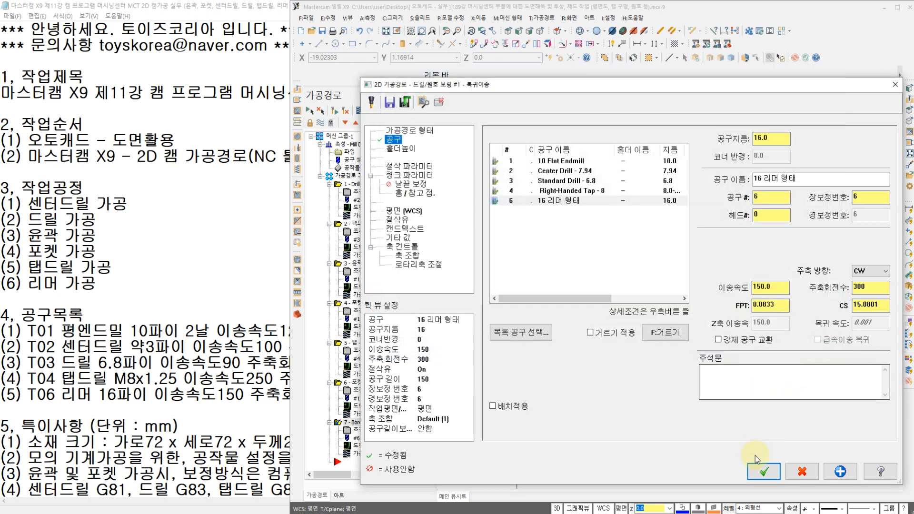
left_click(761, 468)
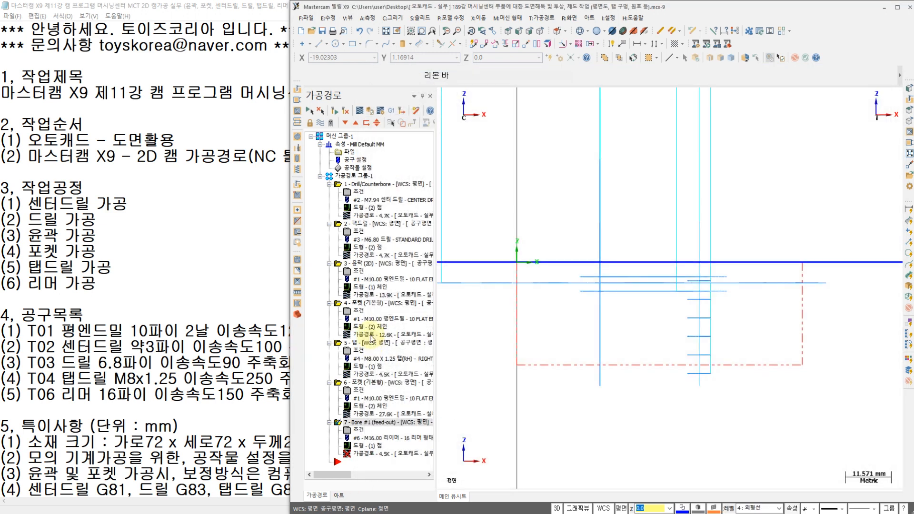
left_click(347, 113)
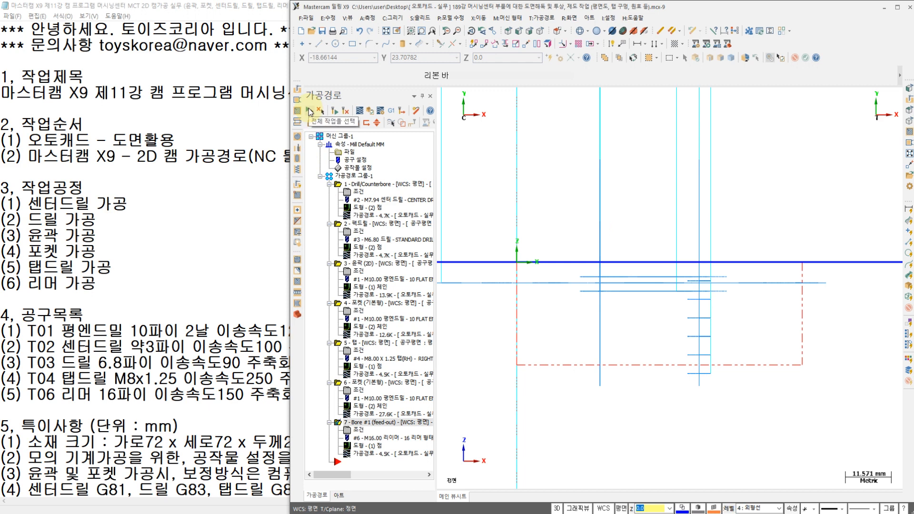
Step: Select all operations and run the solid verification at a slower speed in an isometric view
left_click(310, 113)
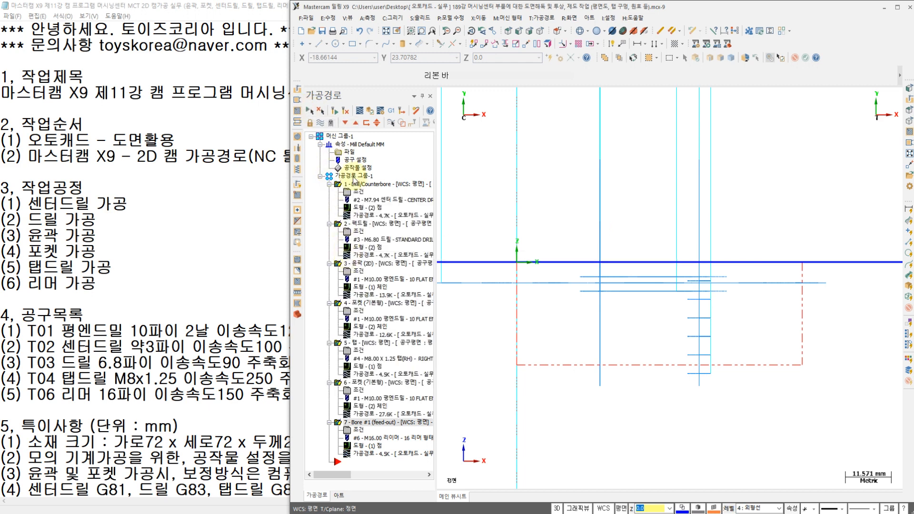
left_click(373, 112)
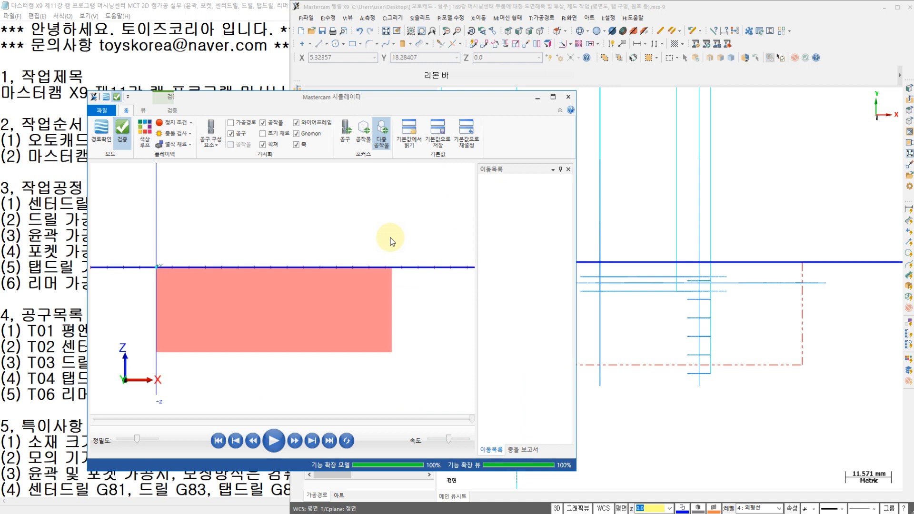
right_click(390, 238)
left_click(411, 300)
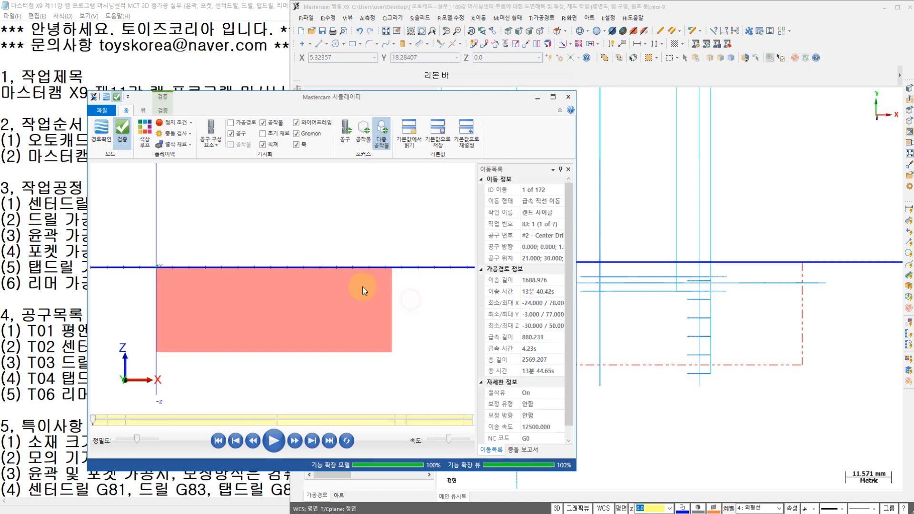
scroll(332, 229, "down", 2)
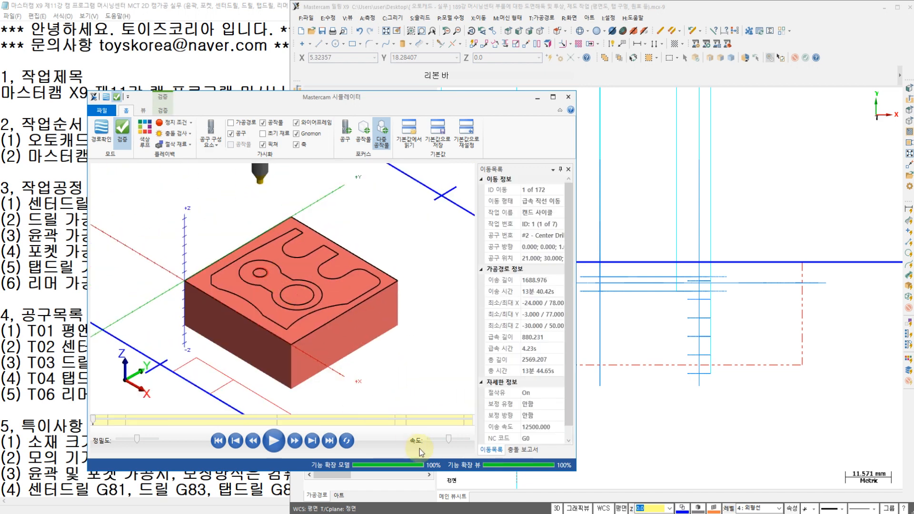
left_click(435, 439)
left_click(281, 446)
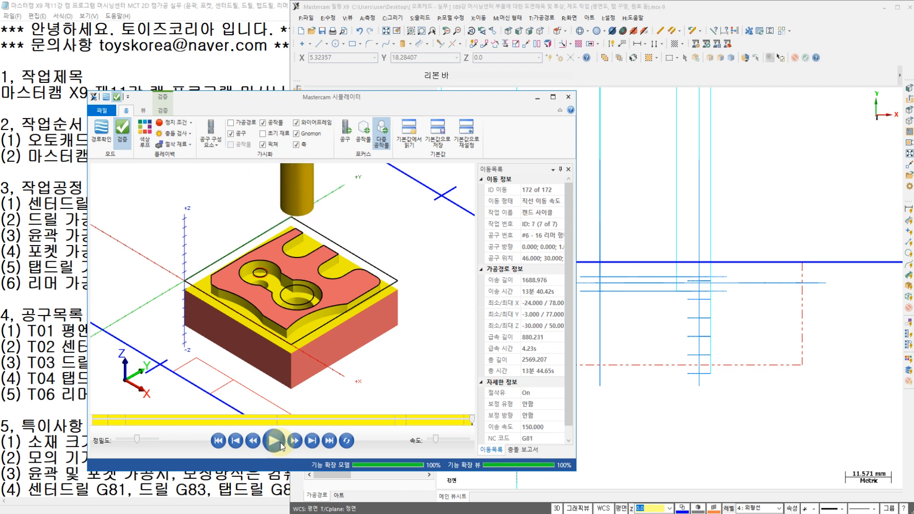
left_click(538, 101)
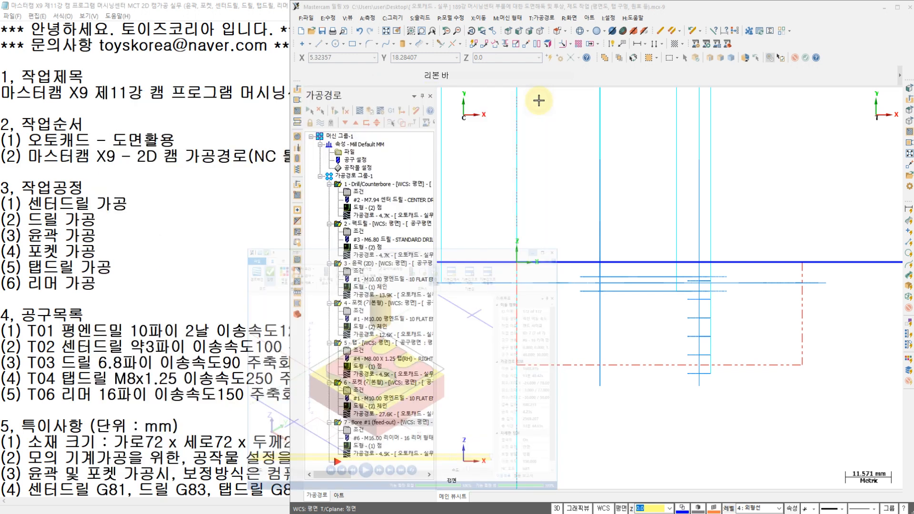
Step: Post-process all operations and save the NC program to the desktop as O0920
left_click(393, 112)
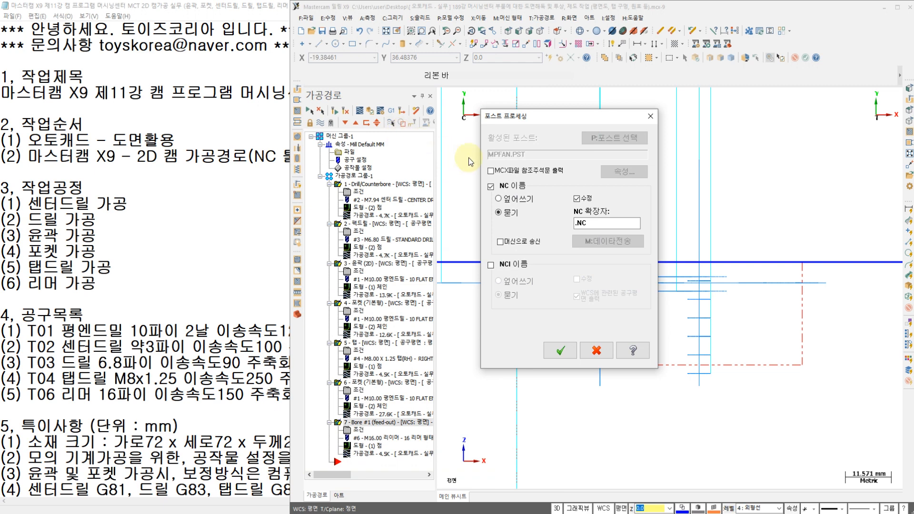
left_click(561, 351)
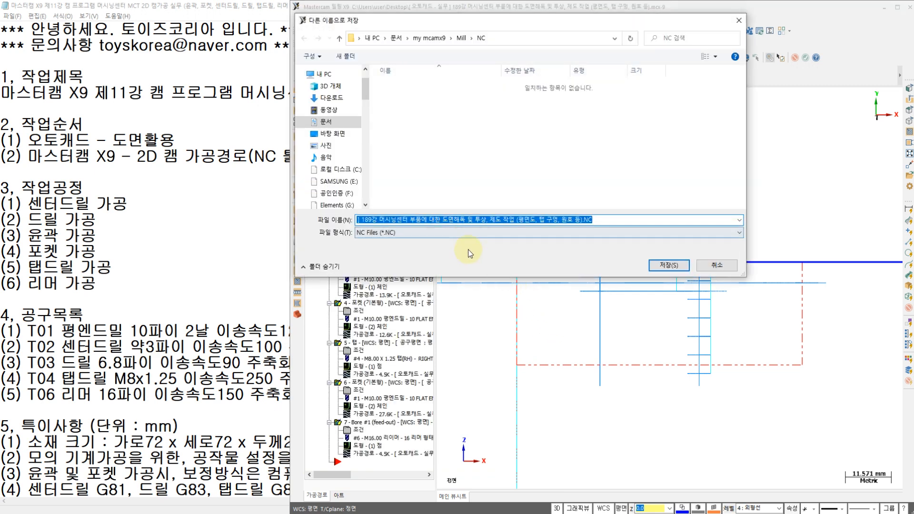
left_click(345, 138)
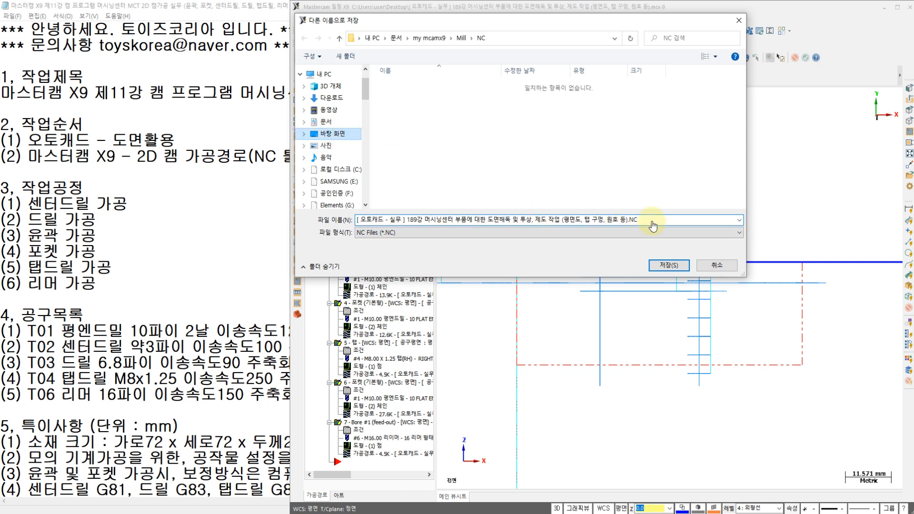
type("O")
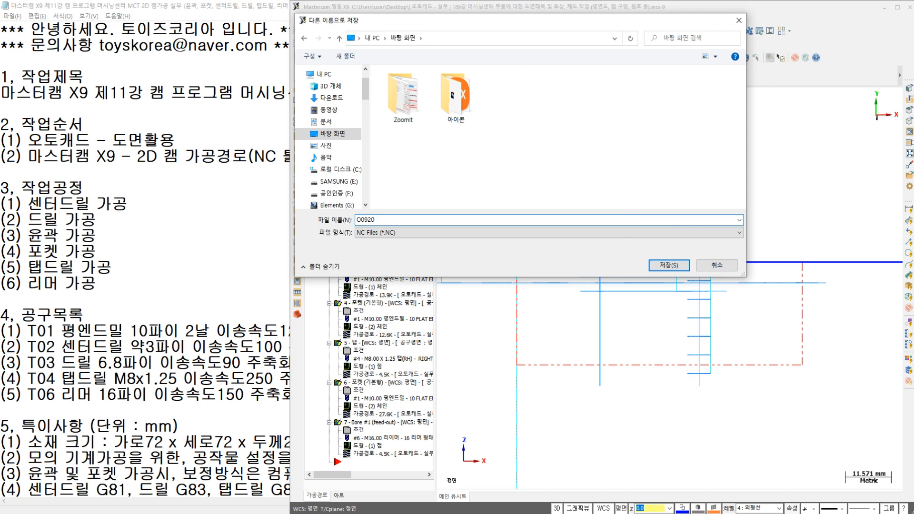
type("0920")
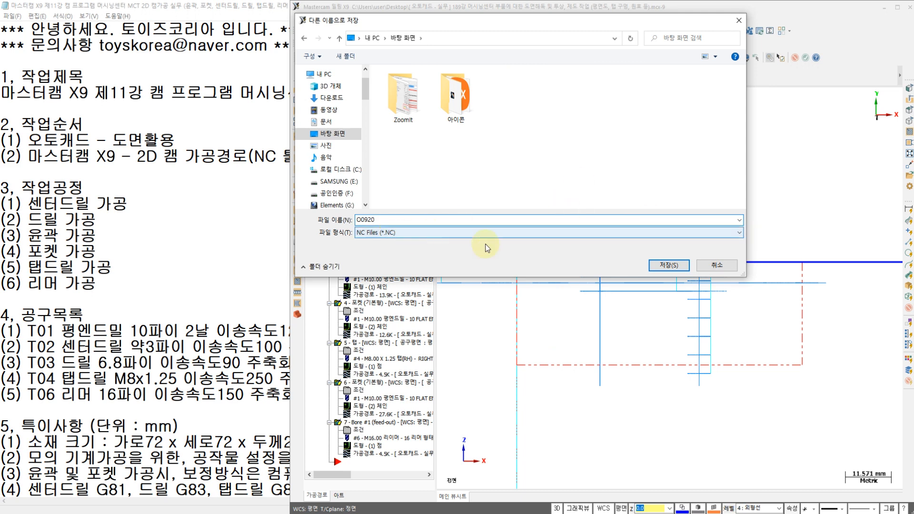
left_click(669, 265)
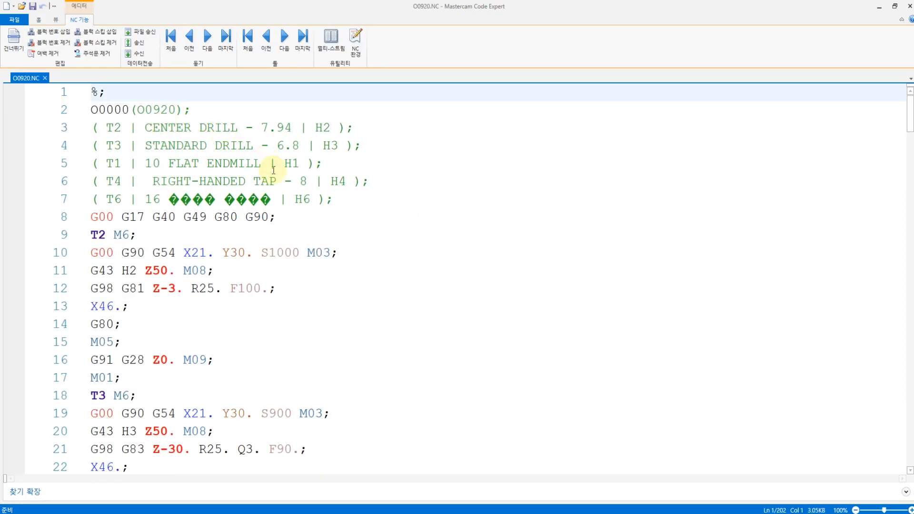
Step: Examine the posted program's tool list header and the T2 center drilling and T3 drilling blocks with their G81 and G83 cycles
left_click(293, 181)
left_click(347, 218)
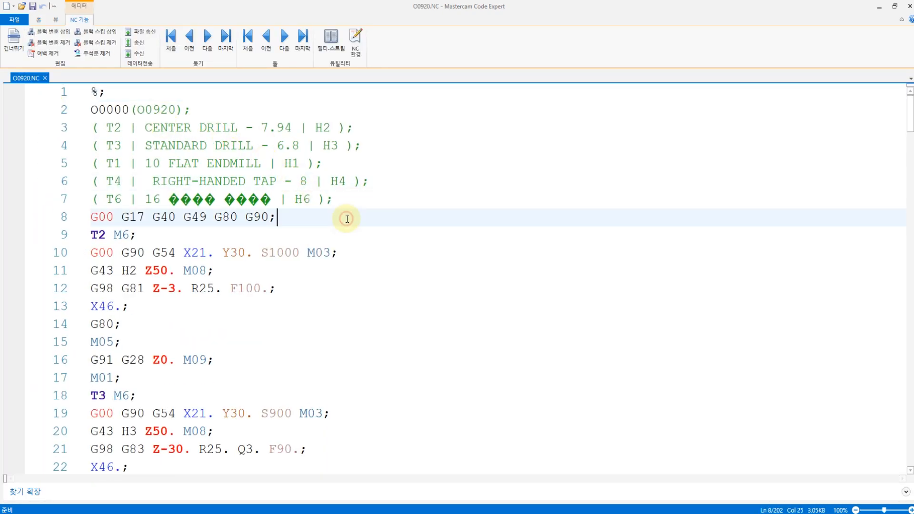
left_click(352, 199)
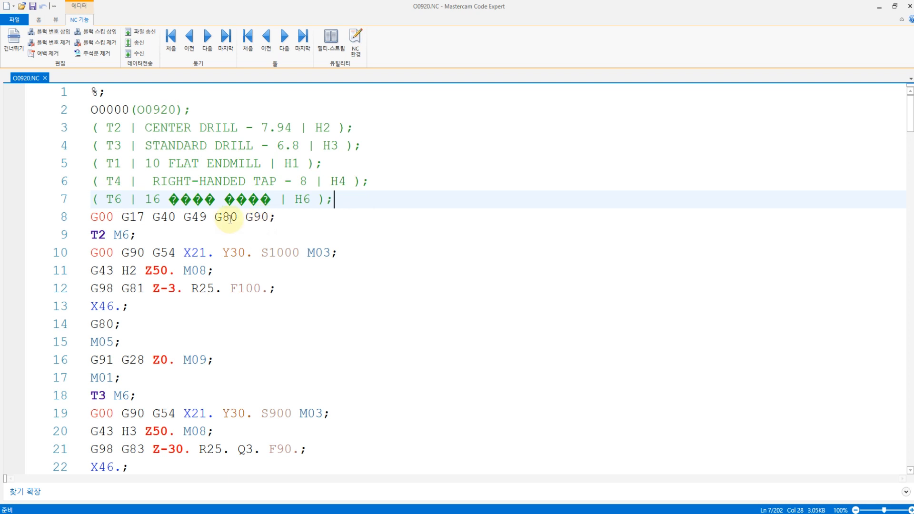
left_click(98, 234)
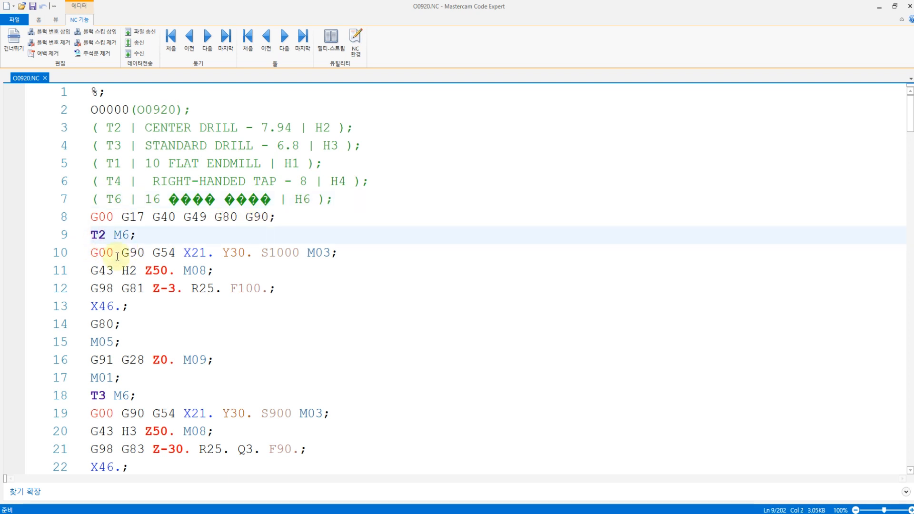
scroll(118, 257, "down", 1)
left_click(114, 235)
scroll(126, 248, "down", 1)
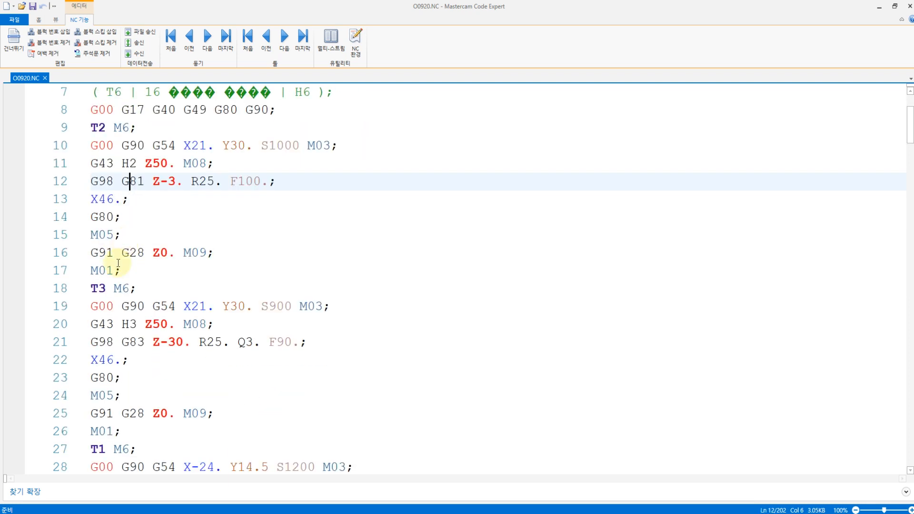
left_click(117, 305)
left_click(144, 342)
scroll(141, 329, "down", 2)
scroll(138, 324, "down", 2)
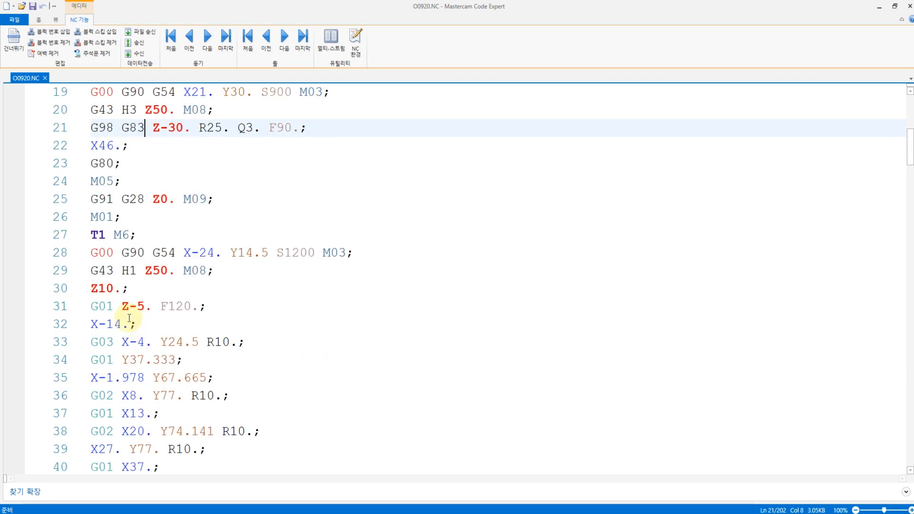
Step: Examine the T1 flat end mill blocks of the NC program, from the H1 offset through the contour and pocket moves
left_click(126, 289)
left_click(130, 271)
left_click(117, 270)
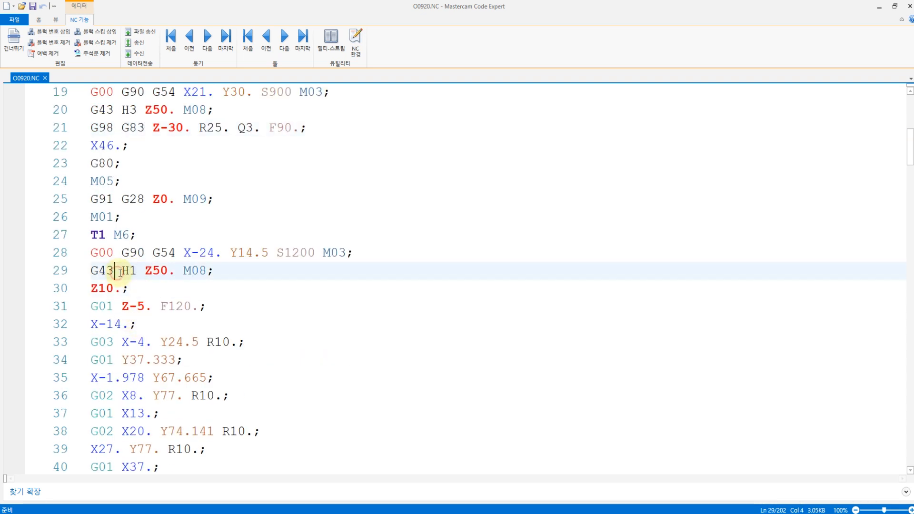
scroll(133, 276, "down", 11)
scroll(138, 276, "down", 19)
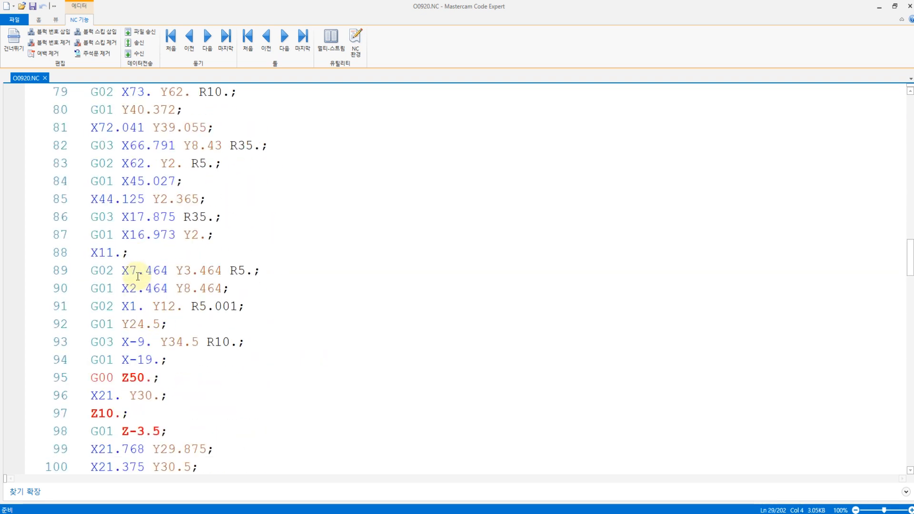
scroll(138, 276, "down", 9)
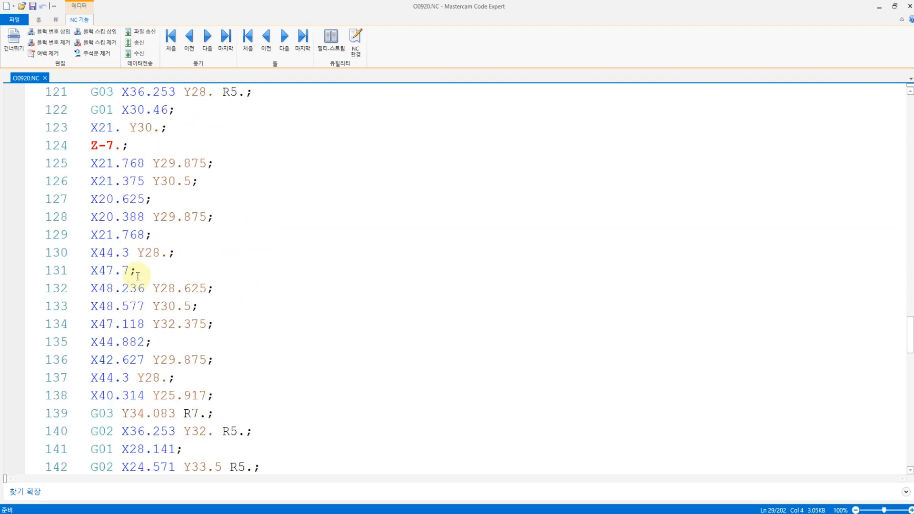
scroll(138, 276, "down", 2)
Step: Examine the T4 tapping block with G84, the second T1 block, the T6 reaming block with G85 and the program end
left_click(137, 269)
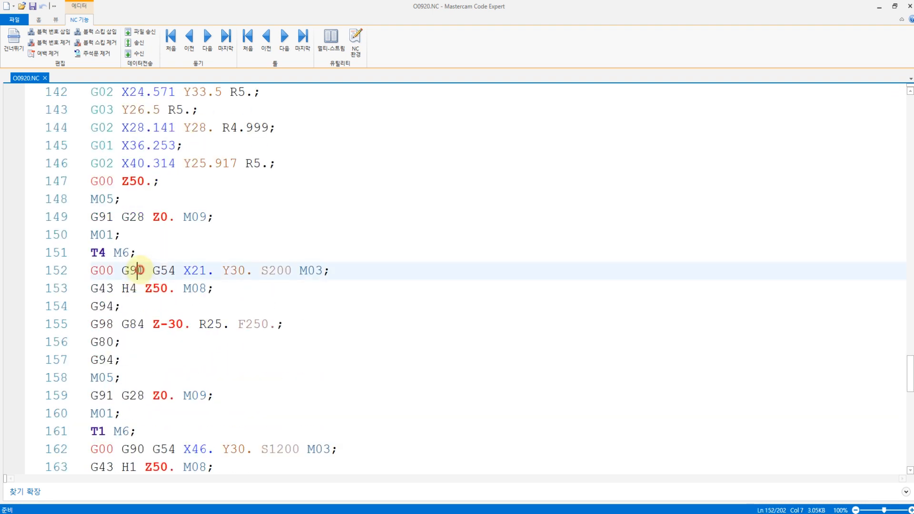
left_click(137, 305)
scroll(134, 305, "down", 2)
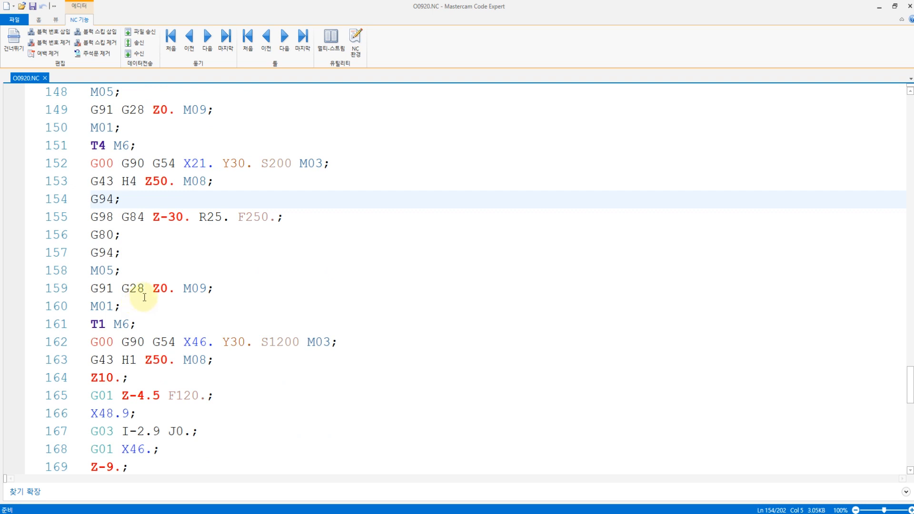
left_click(137, 342)
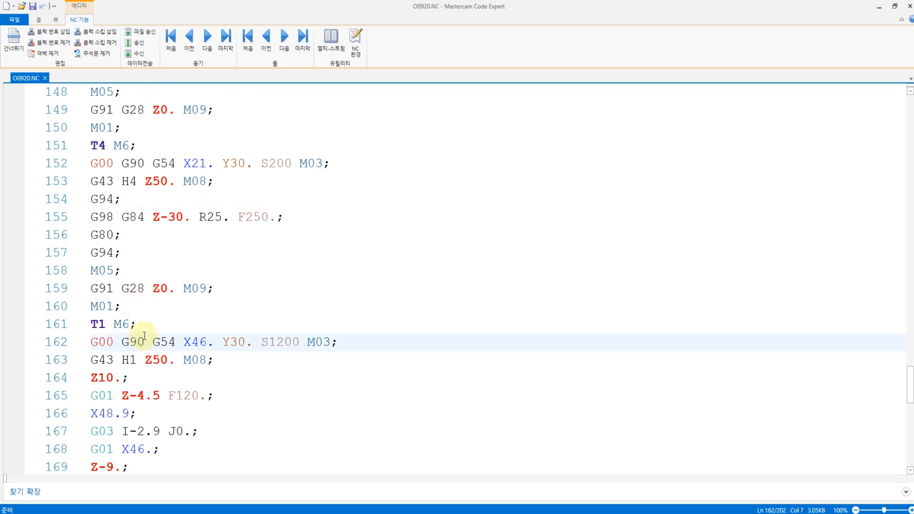
scroll(148, 334, "down", 1)
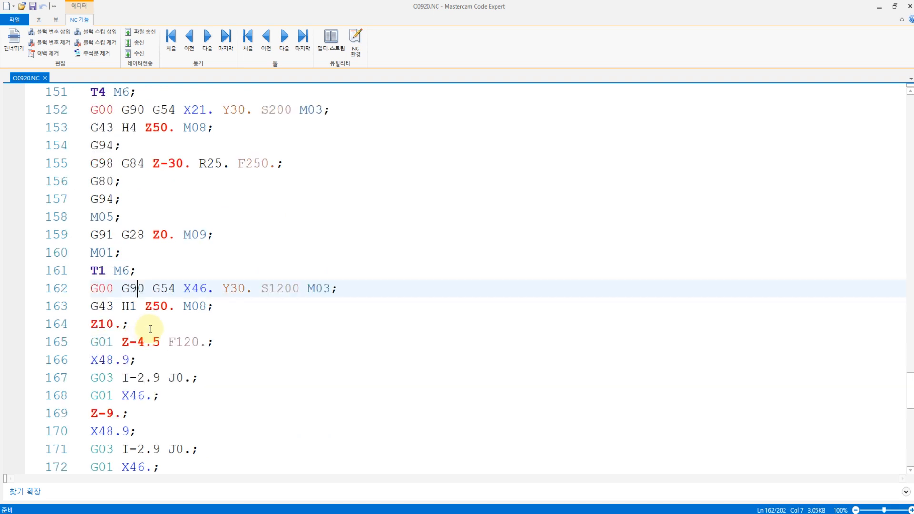
scroll(151, 323, "down", 10)
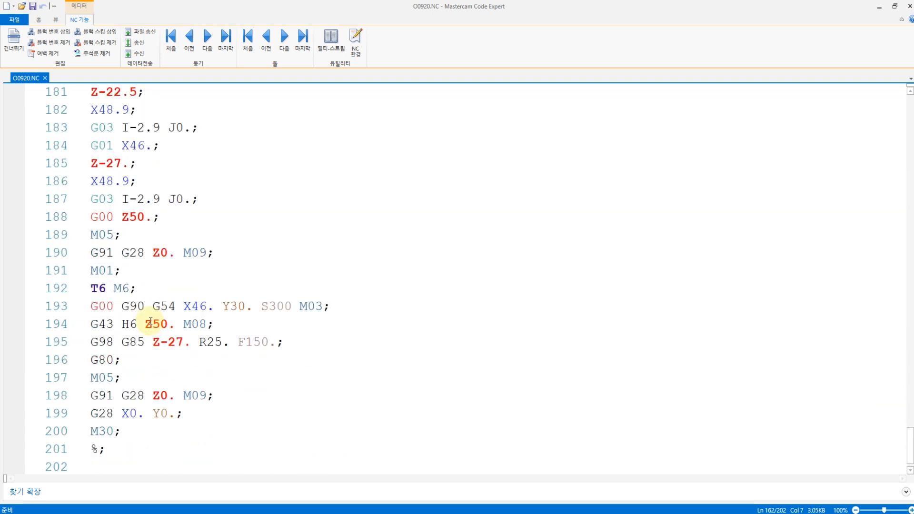
left_click(144, 342)
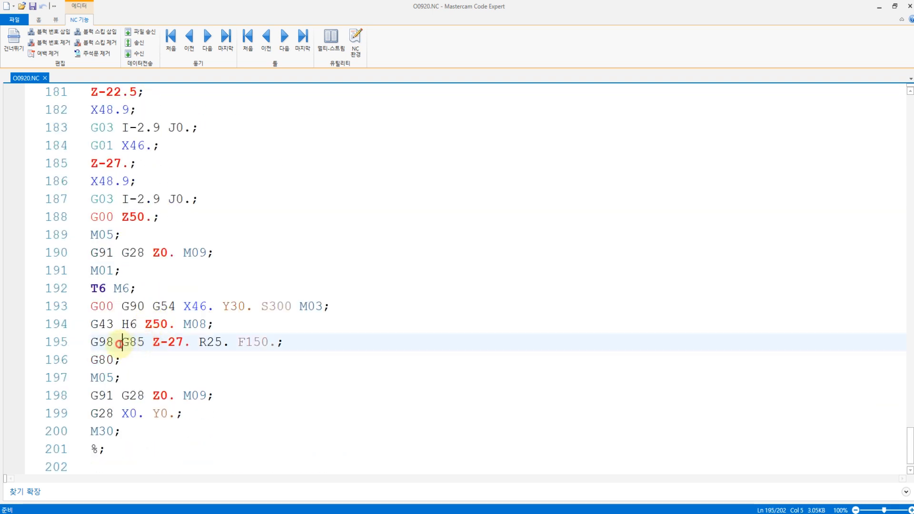
left_click_drag(120, 343, 138, 342)
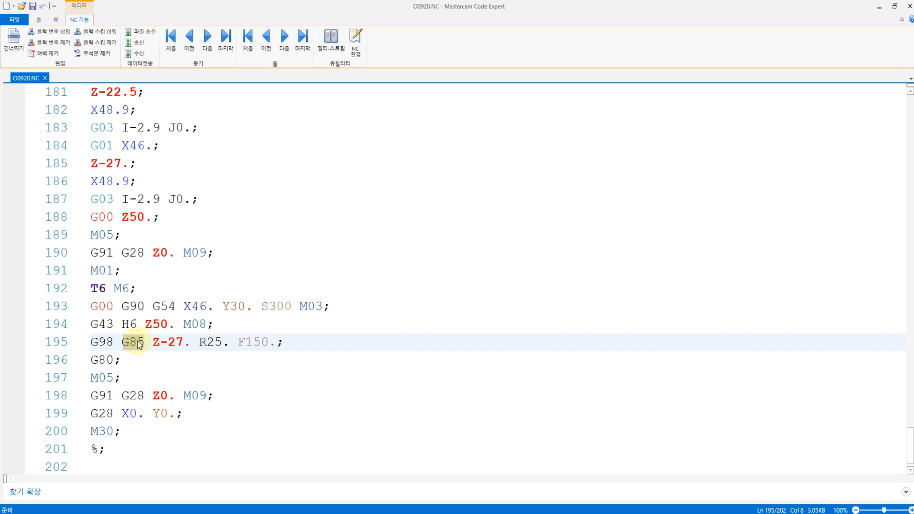
left_click(118, 448)
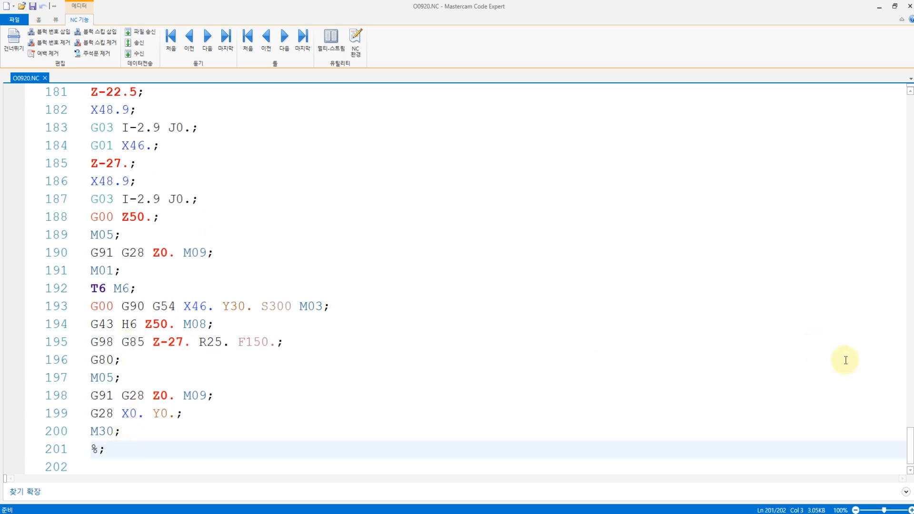
Step: Replace the header's program number and tool list comments with O0920 and remove the semicolon after the opening %
left_click_drag(911, 445, 911, 117)
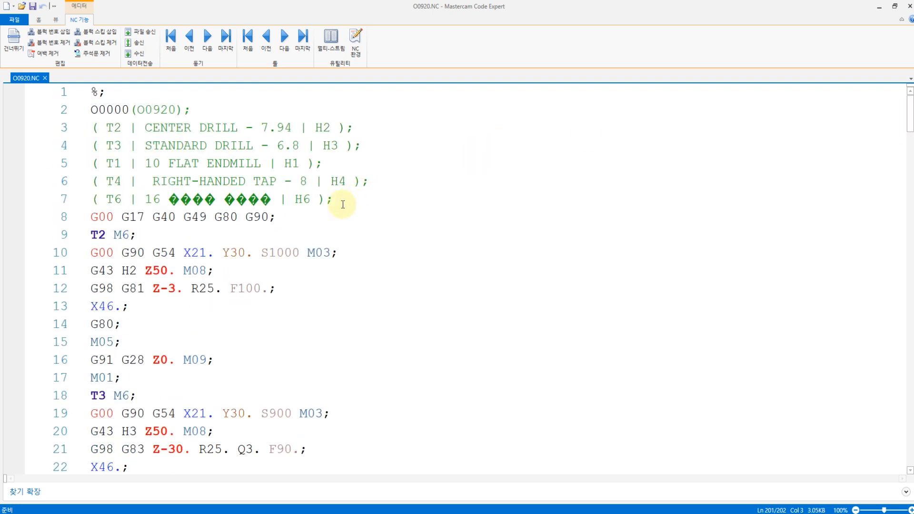
left_click_drag(343, 204, 99, 108)
type("0920")
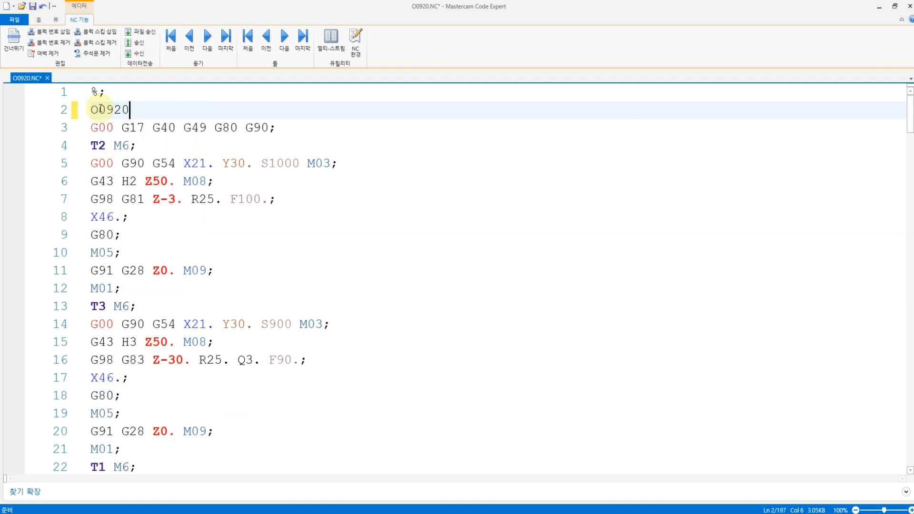
key("Up")
key("BackSpace")
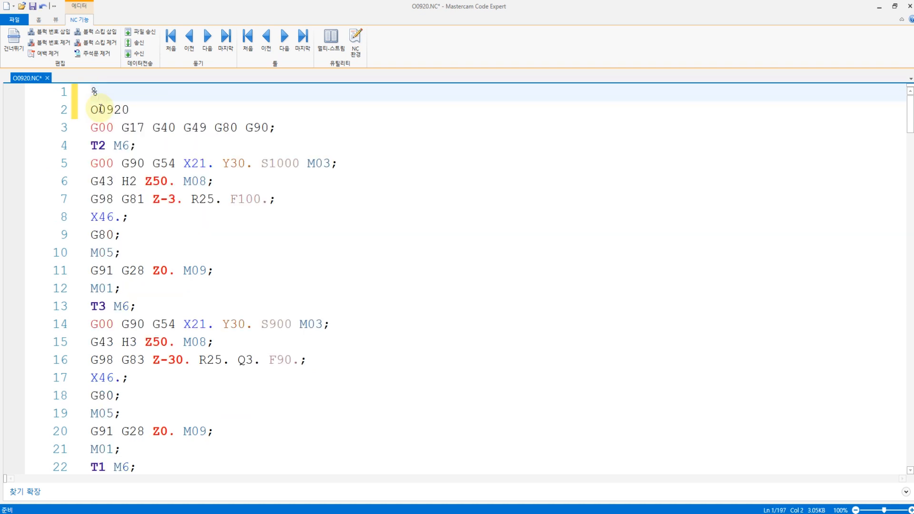
left_click(151, 114)
key("Return")
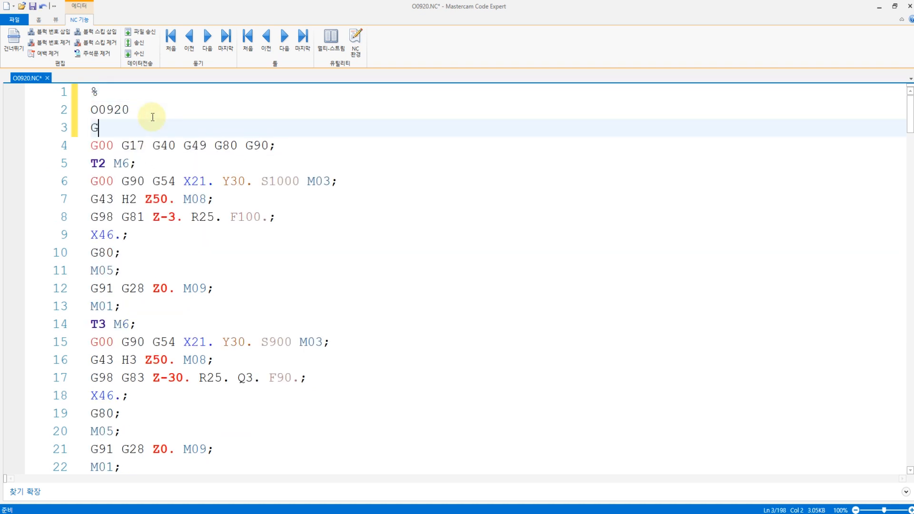
key("BackSpace")
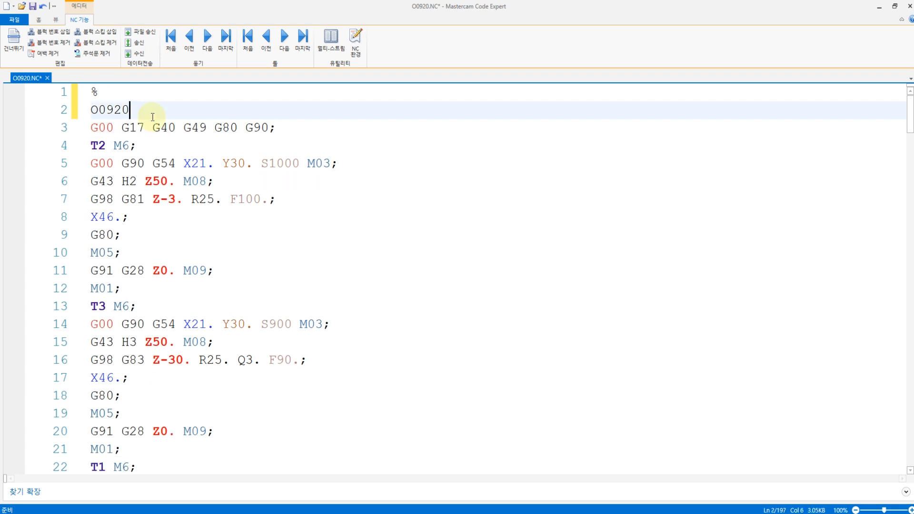
Step: Insert the lines "G91 G28 X0. Y0. Z0.;" and "G91 G30 Z0. M19;" before the T2 M6 tool change
key("Down")
key("Down")
key("Return")
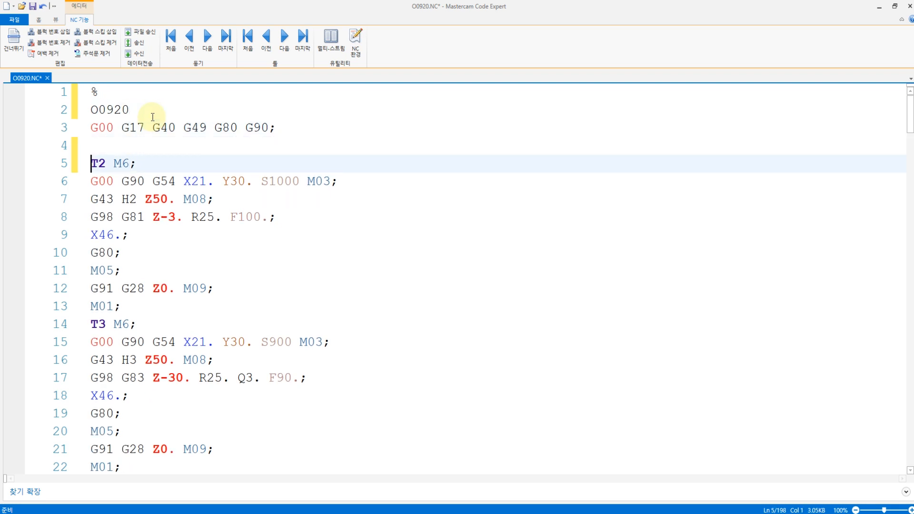
key("Up")
type("G91")
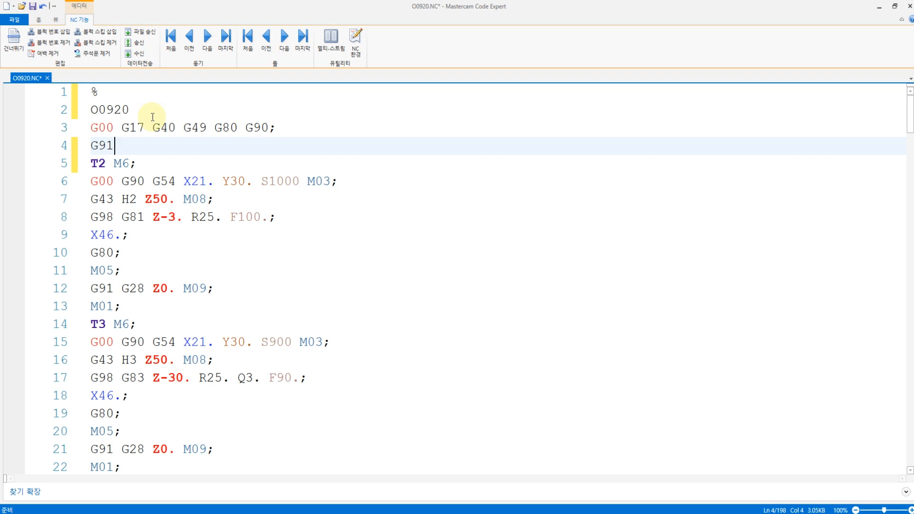
type(" G28 X0. Y")
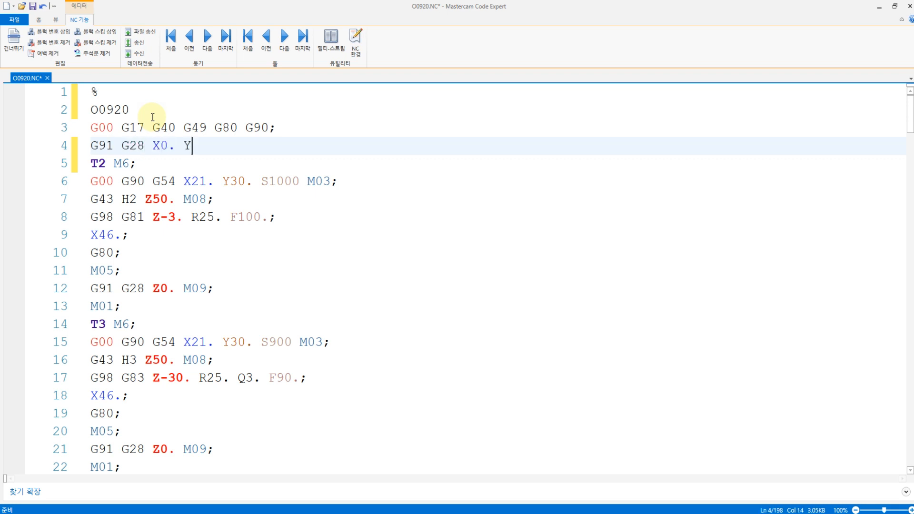
type("0. Z0.;")
key("Return")
type("G9")
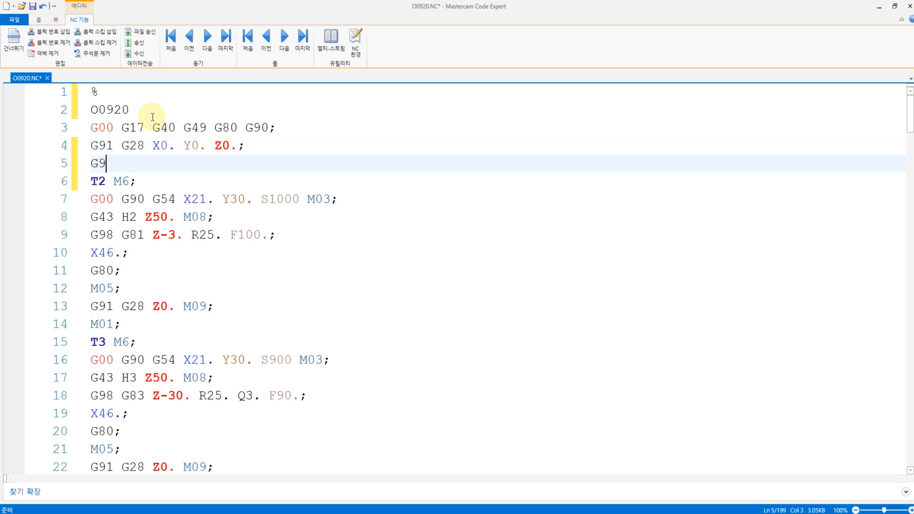
type("1 G30 Z0. M19;")
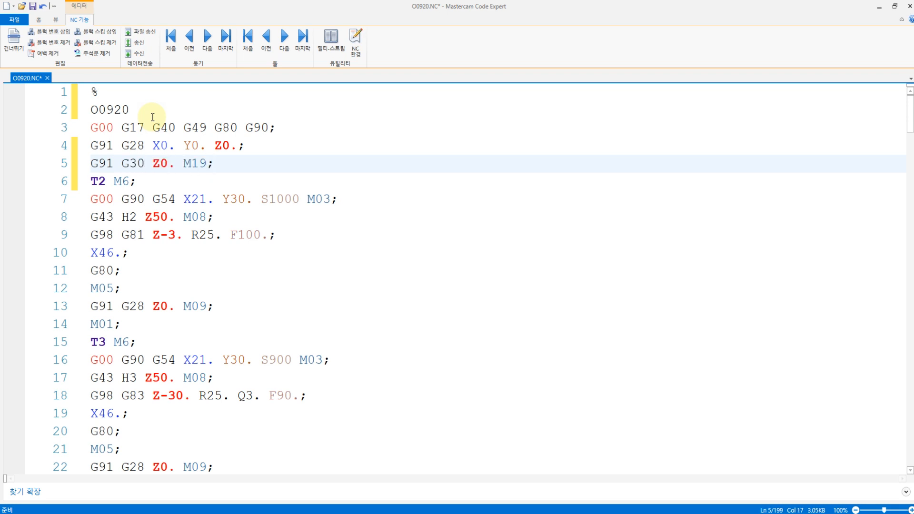
key("Down")
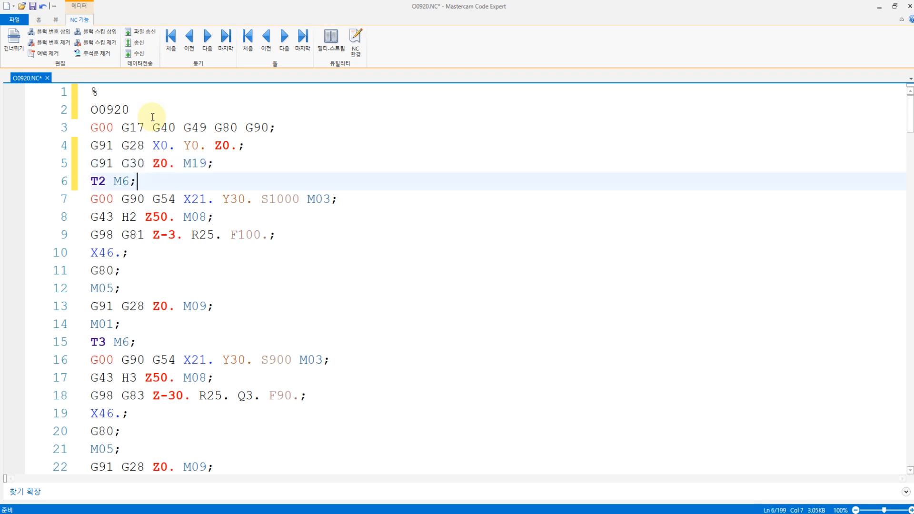
key("Return")
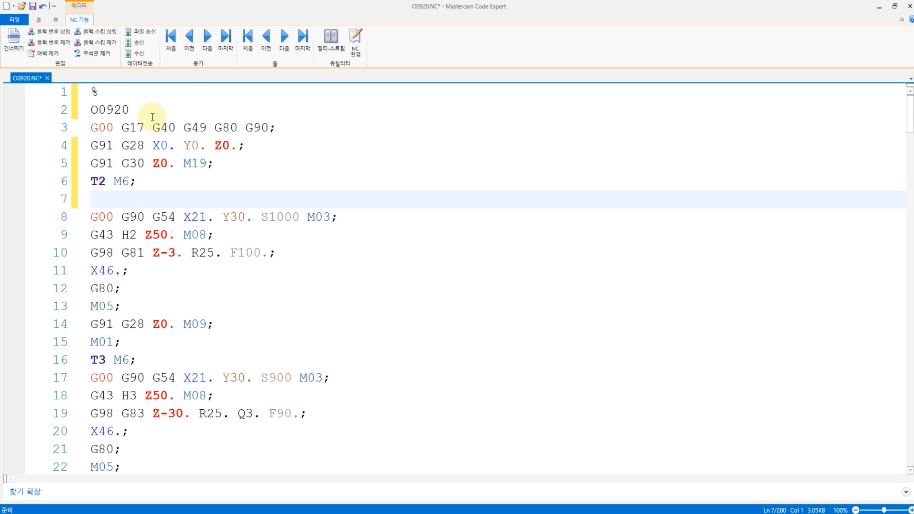
key("BackSpace")
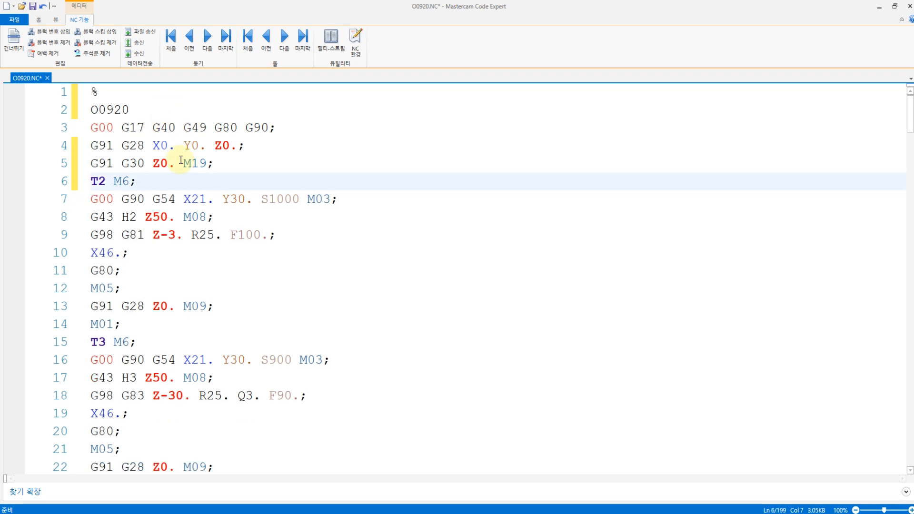
Step: Save the edited NC program
left_click(177, 198)
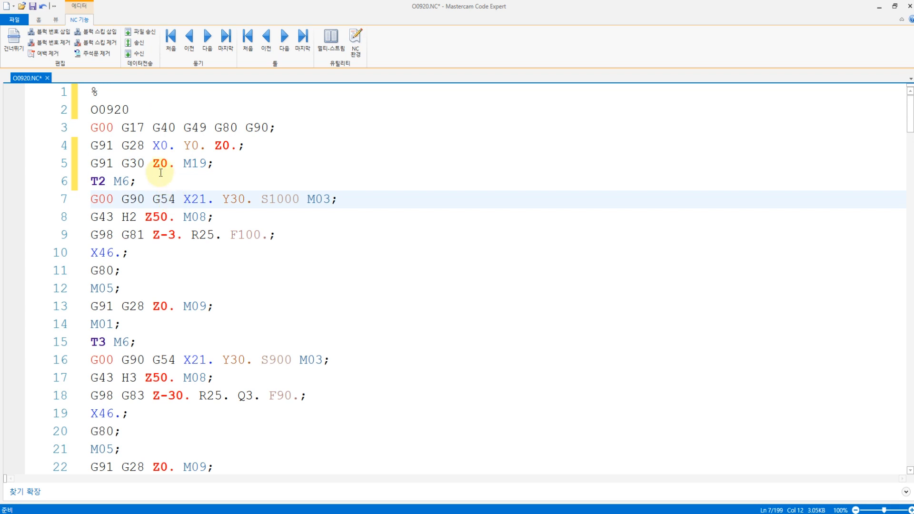
left_click(128, 92)
key("ctrl+s")
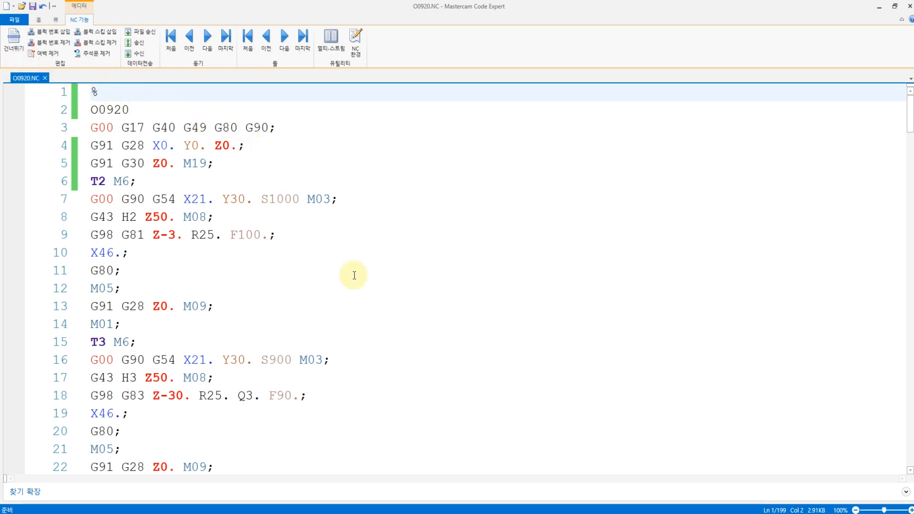
Step: Switch to the lesson notes in Notepad and review the job title, work sequence and list of machining processes
key("alt+Tab")
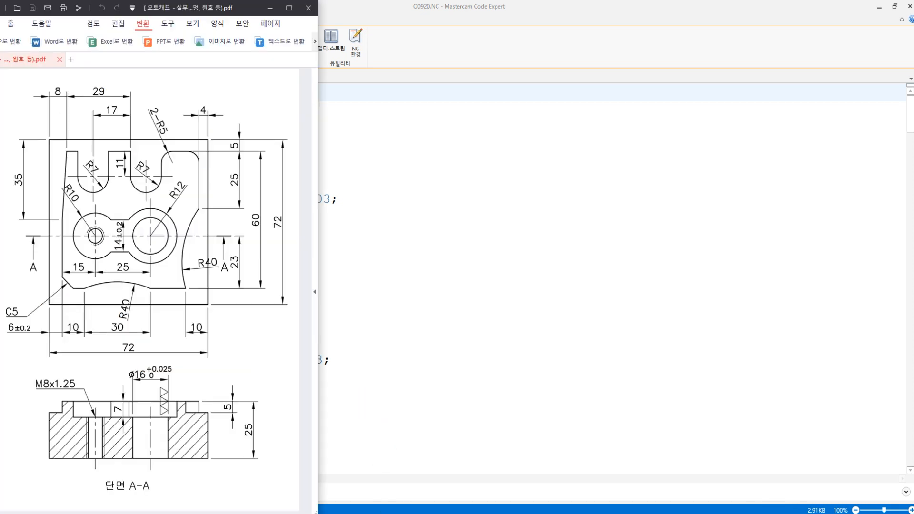
key("alt+Tab")
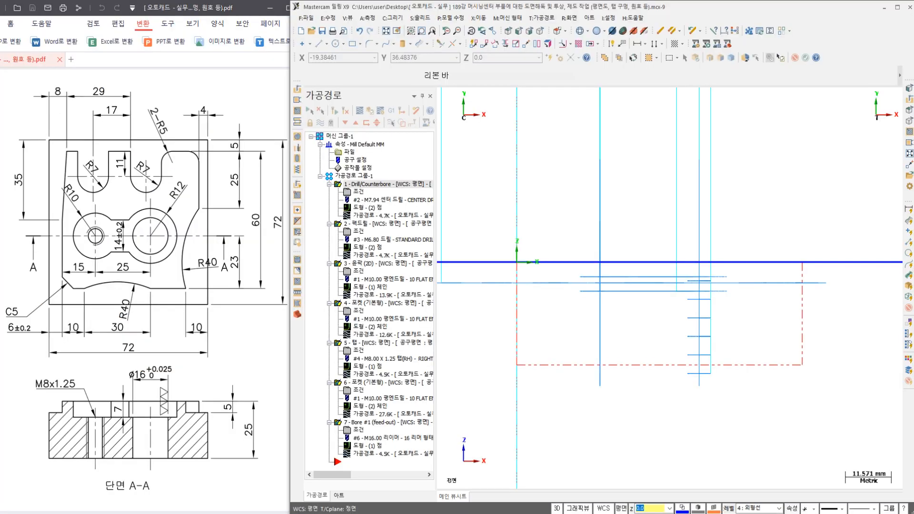
right_click(591, 169)
key("Escape")
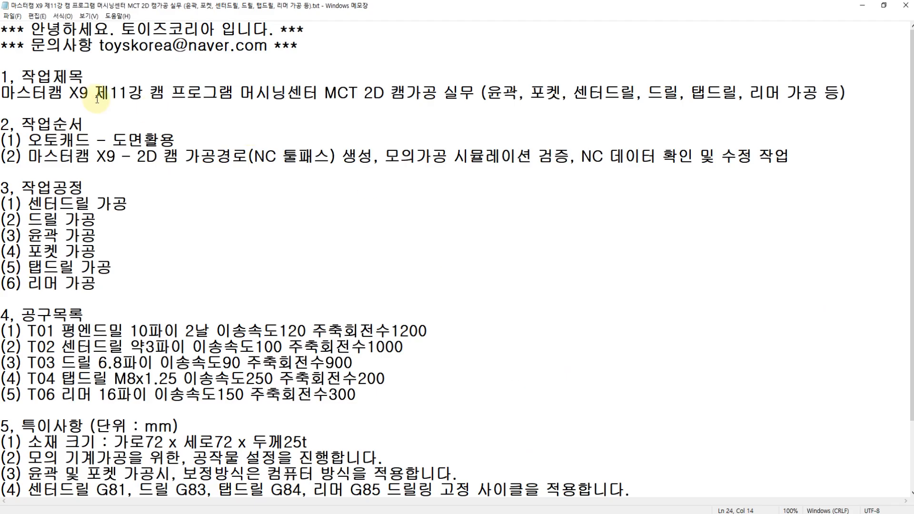
left_click(89, 90)
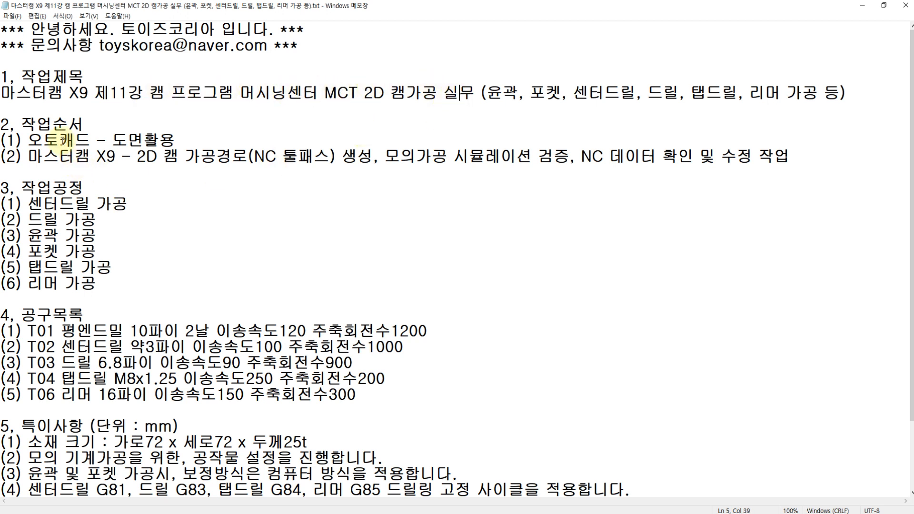
left_click_drag(29, 140, 175, 140)
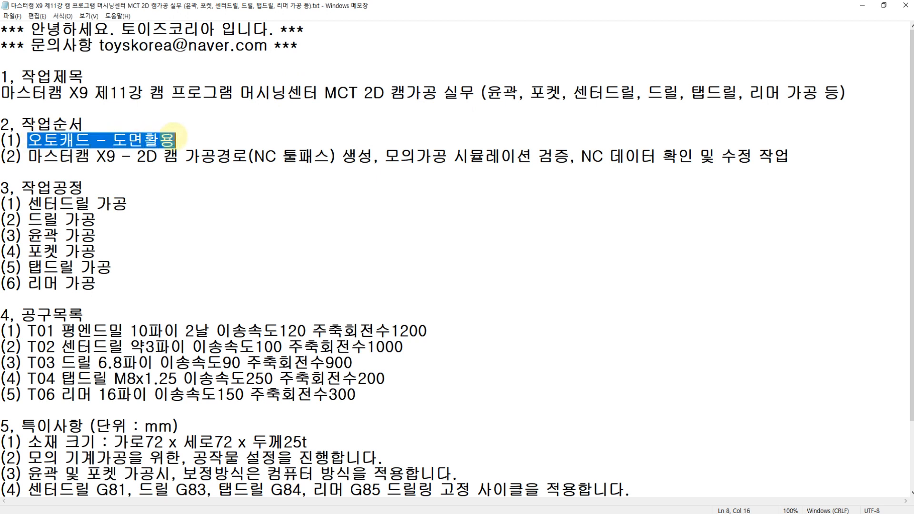
left_click(133, 159)
left_click(280, 157)
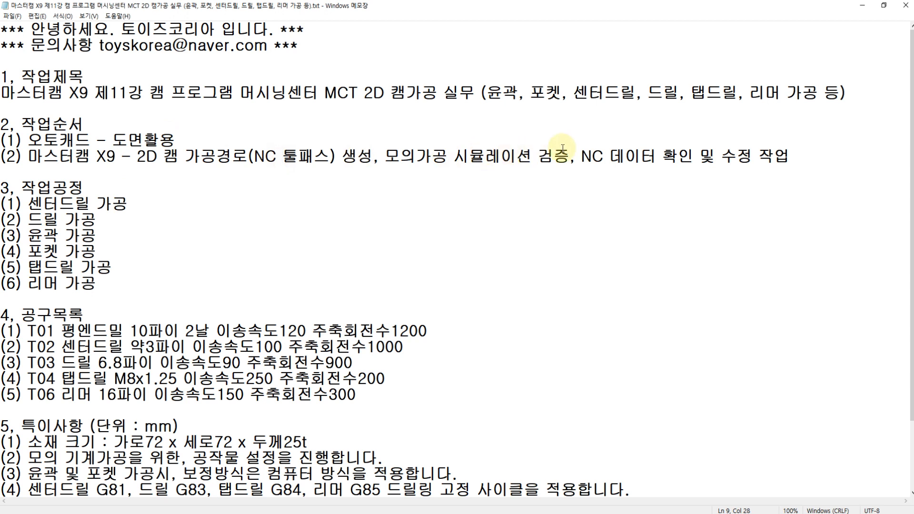
left_click(604, 156)
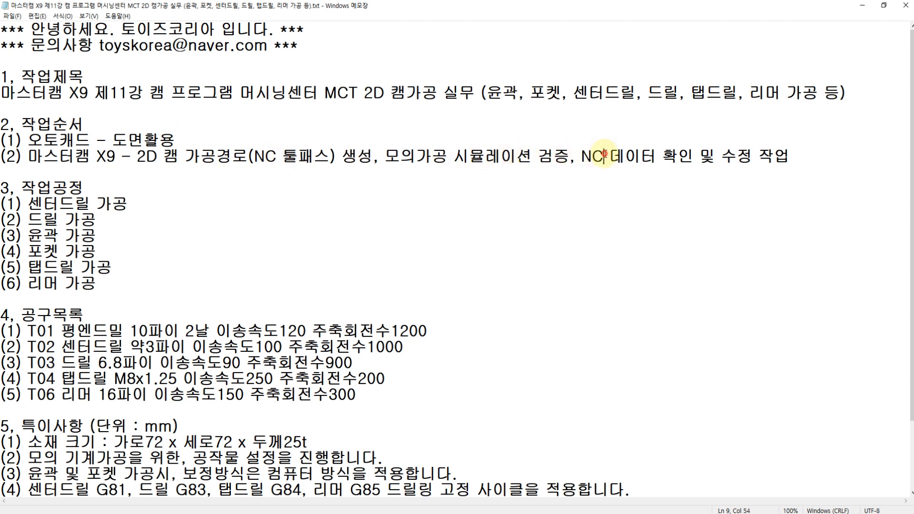
left_click(28, 204)
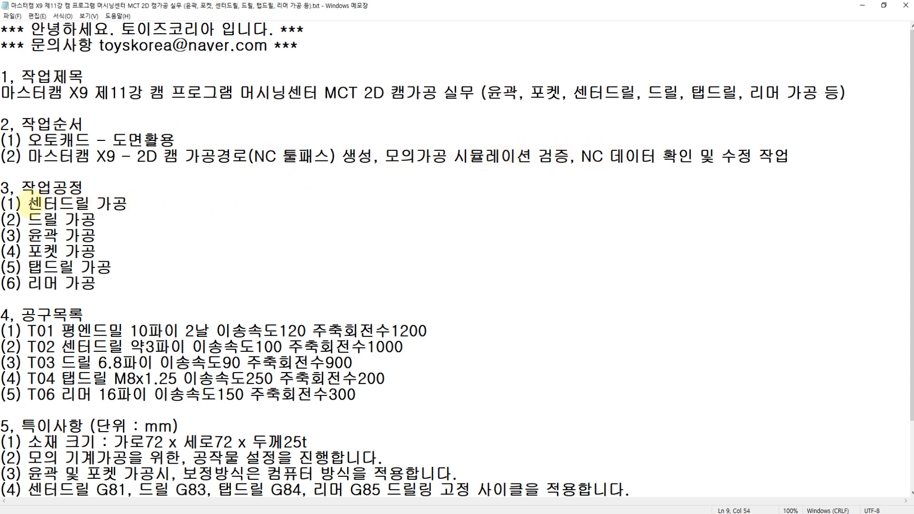
left_click(30, 284)
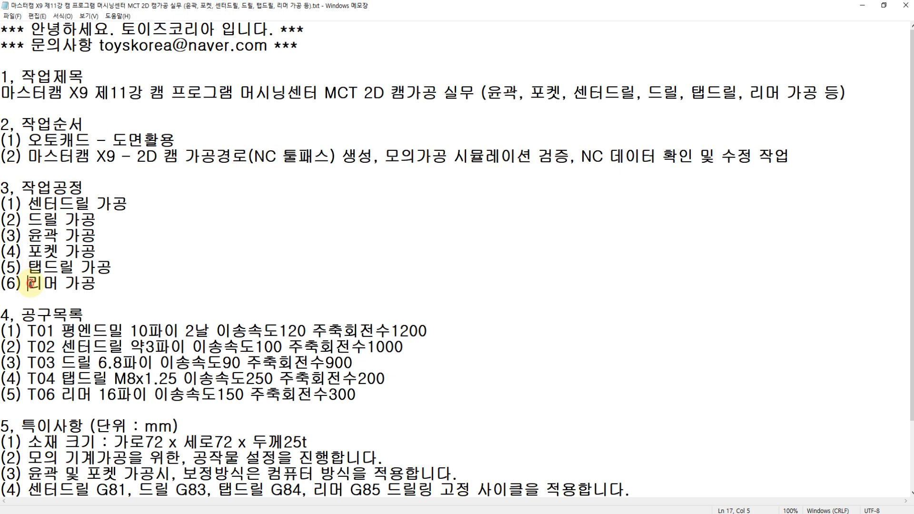
left_click(113, 284)
Step: Review the special notes on the G81, G83, G84 and G85 drilling cycles and NC data editing, ending at the job title
scroll(114, 285, "down", 2)
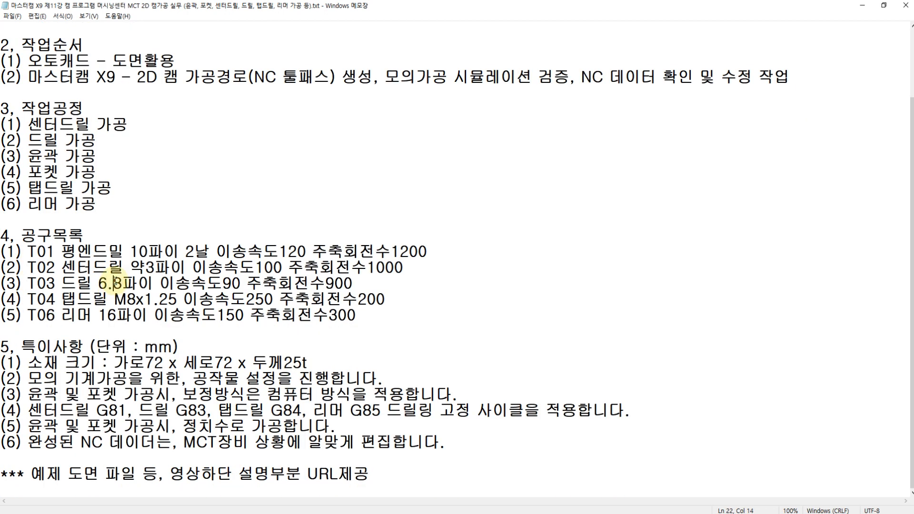
left_click(347, 411)
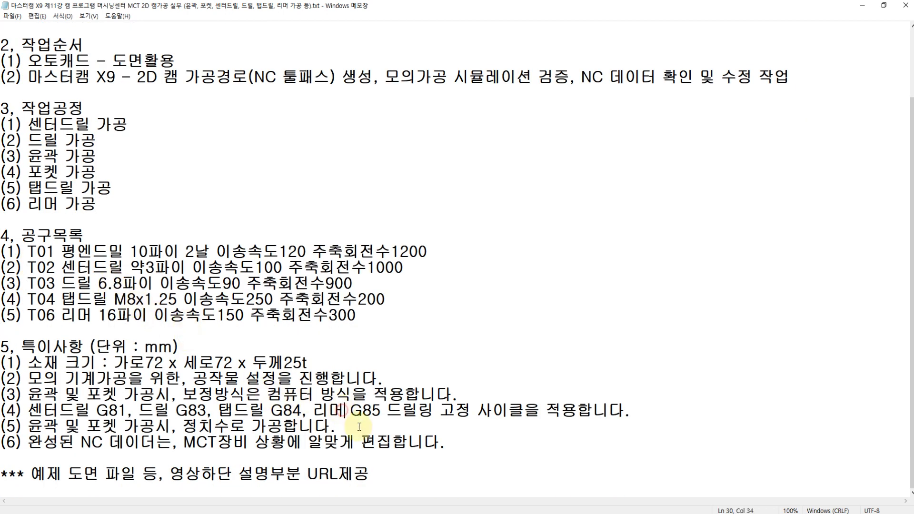
left_click(446, 442)
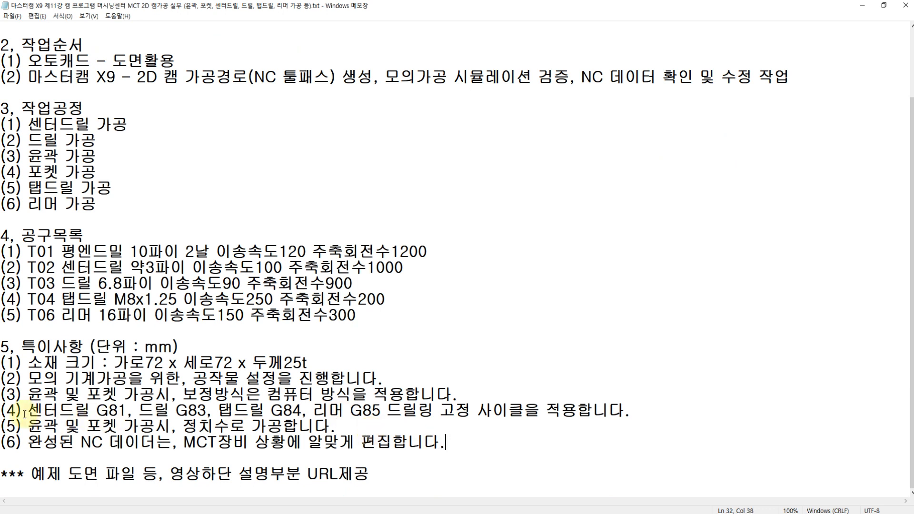
left_click_drag(28, 409, 389, 411)
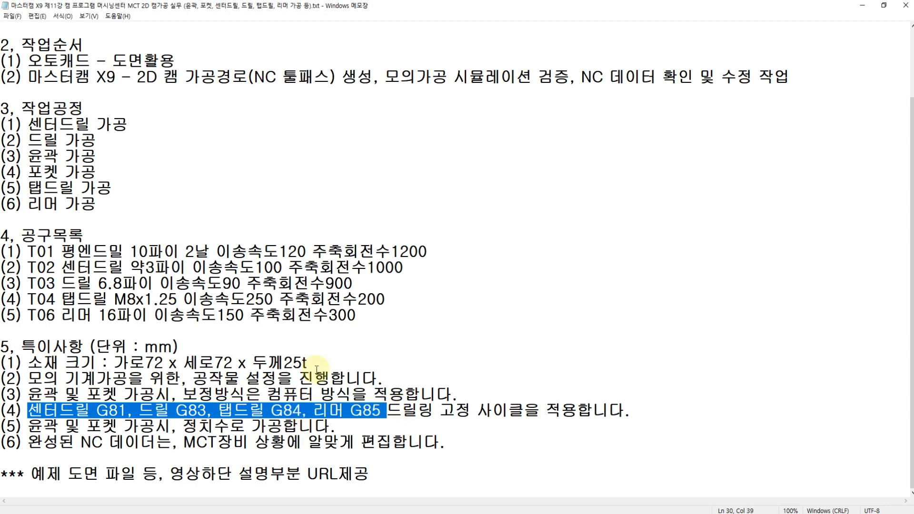
scroll(248, 200, "up", 2)
left_click(102, 78)
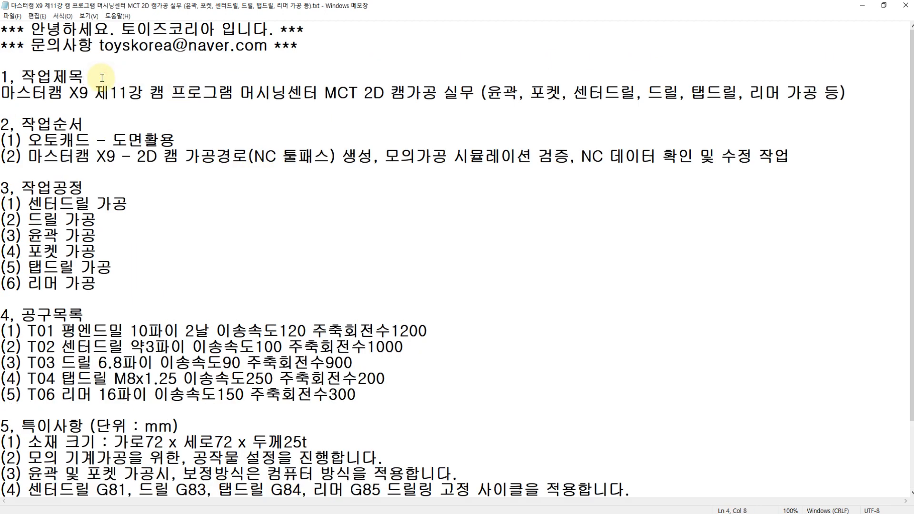